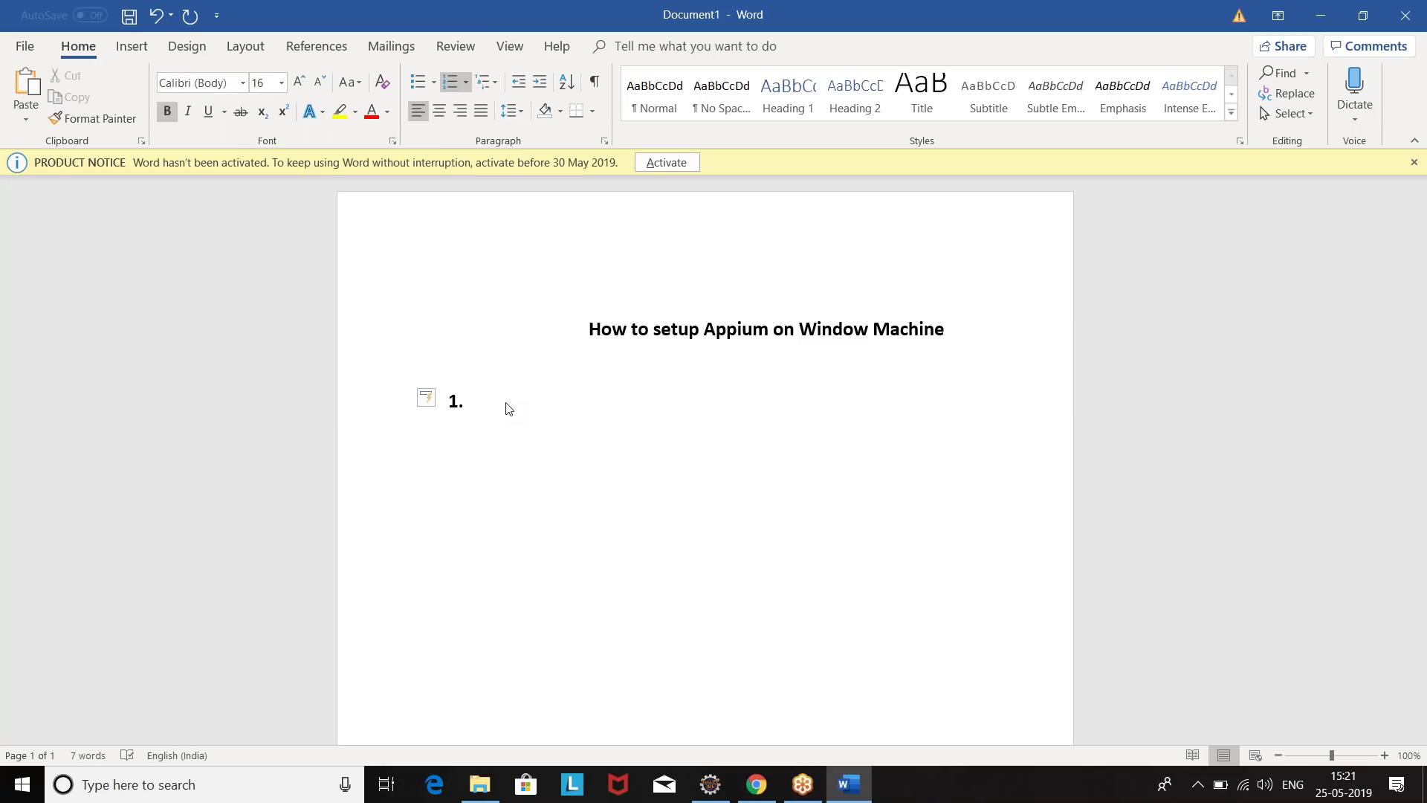
Correct the title to "How to setup Appium on Windows Machine" and enter "JDK 1.8 install" as the first list item
click(872, 328)
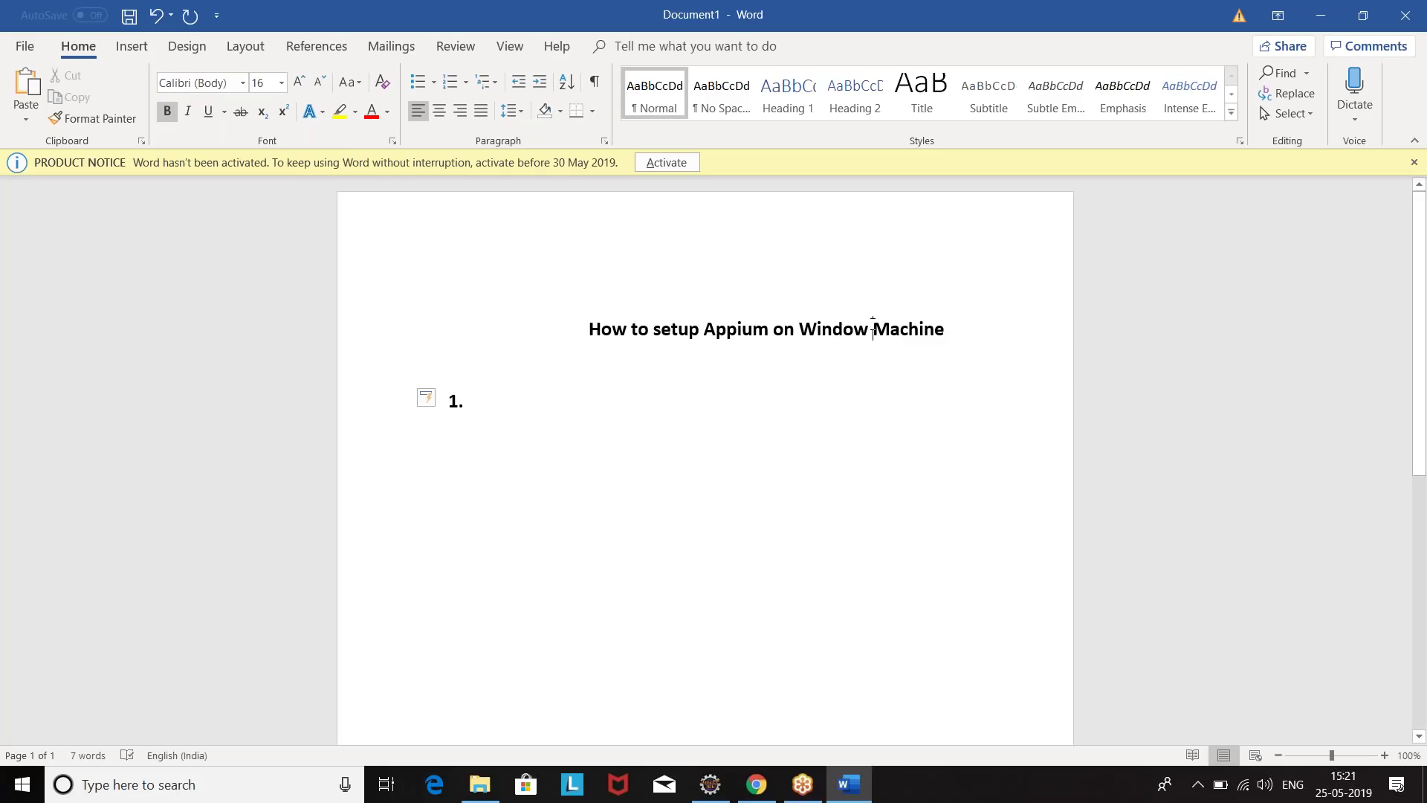
text(s)
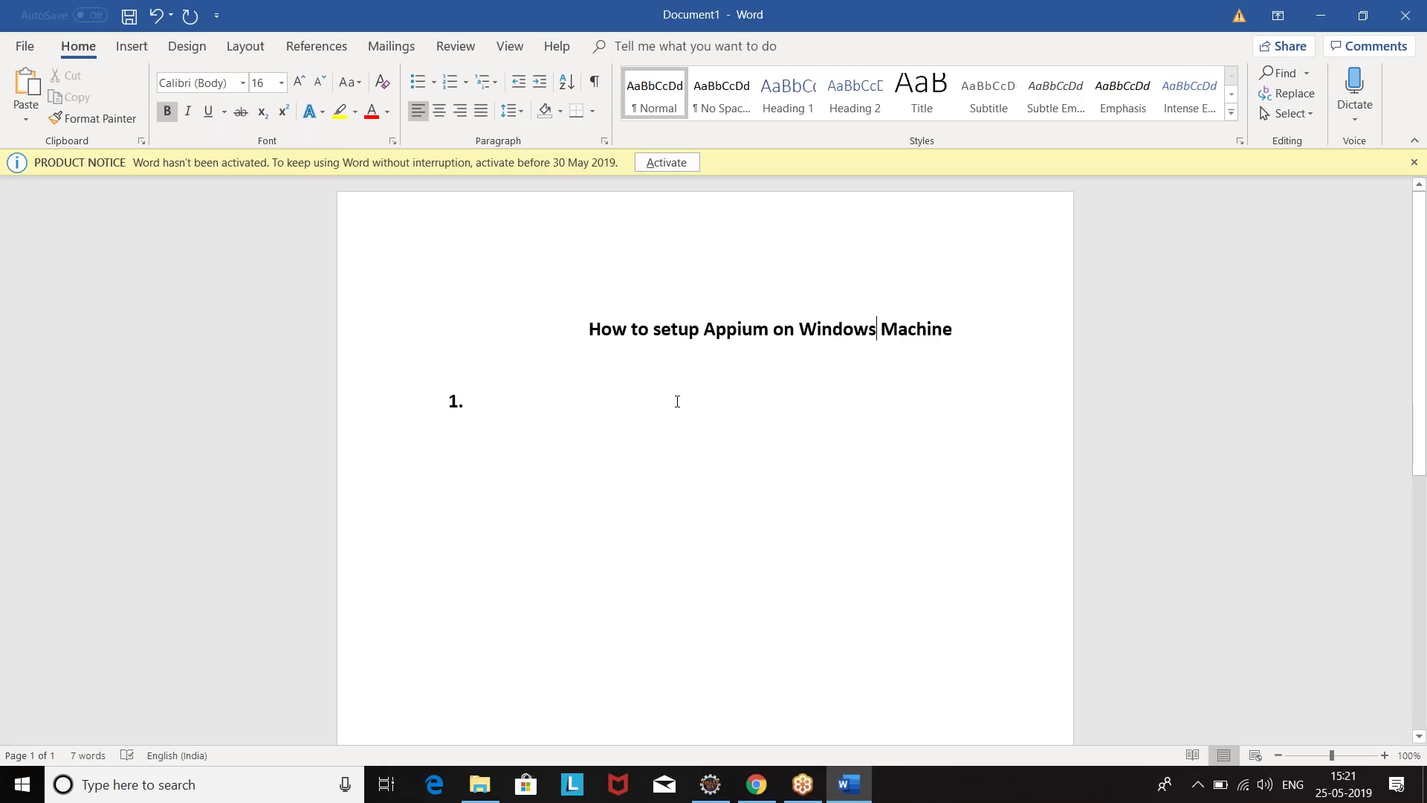
click(491, 402)
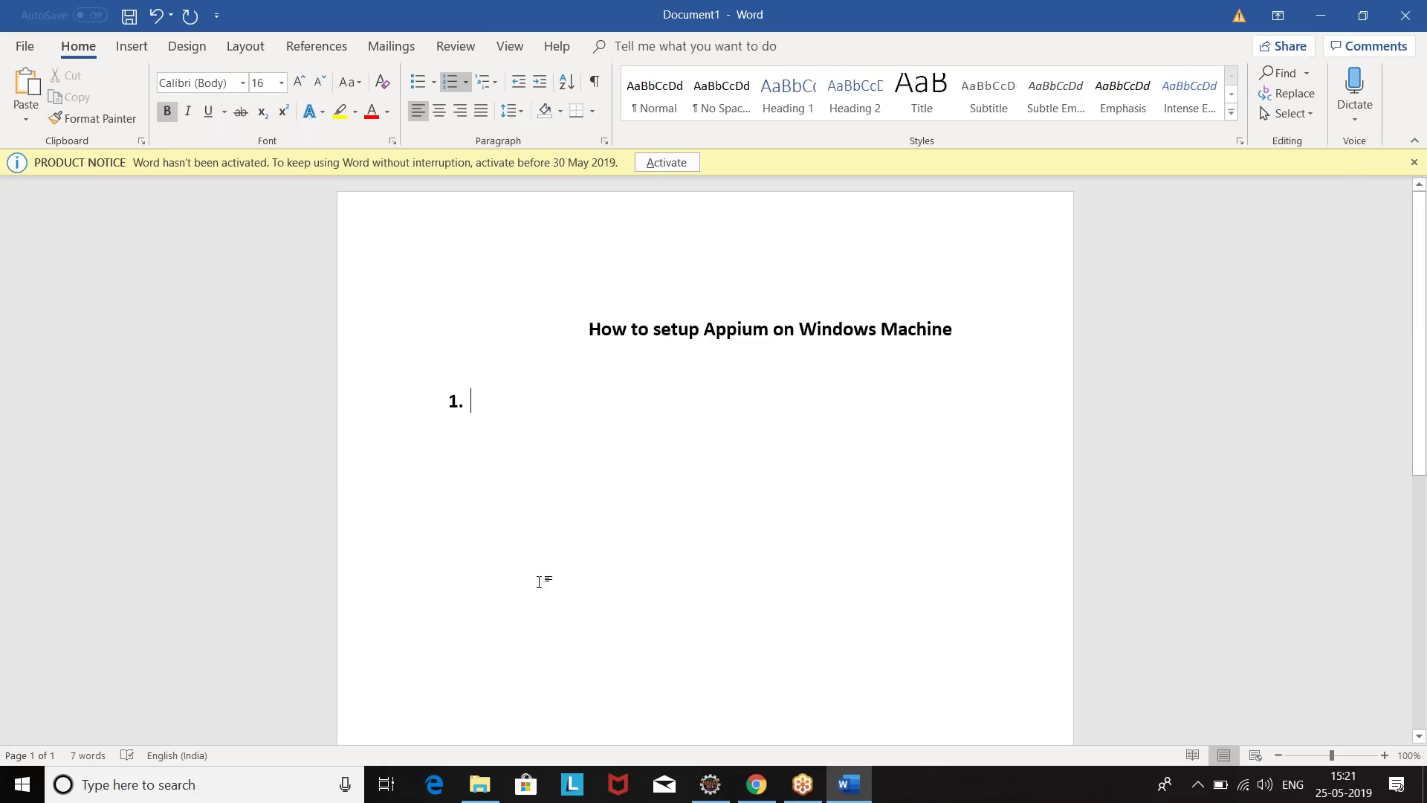
text(JDK 1.8 )
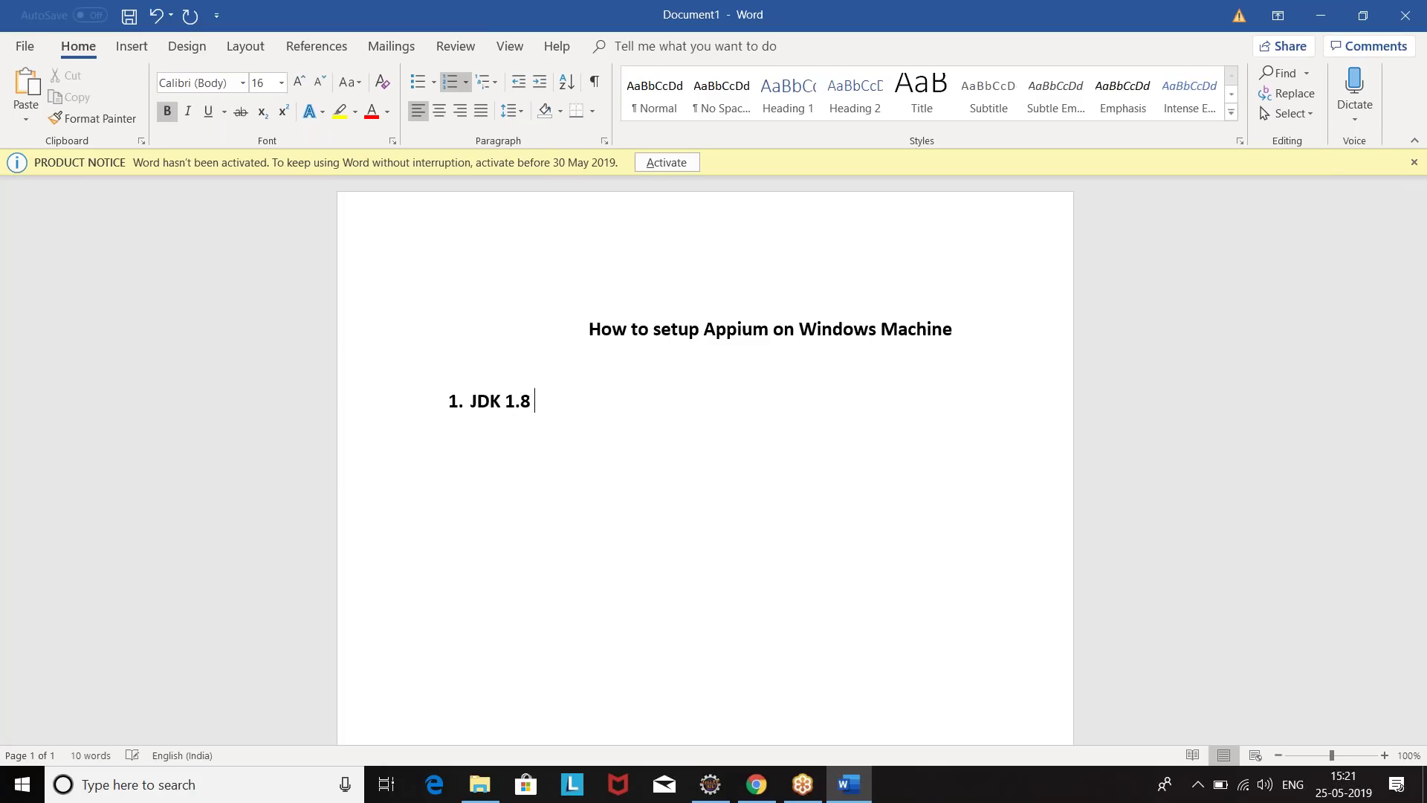
text(install)
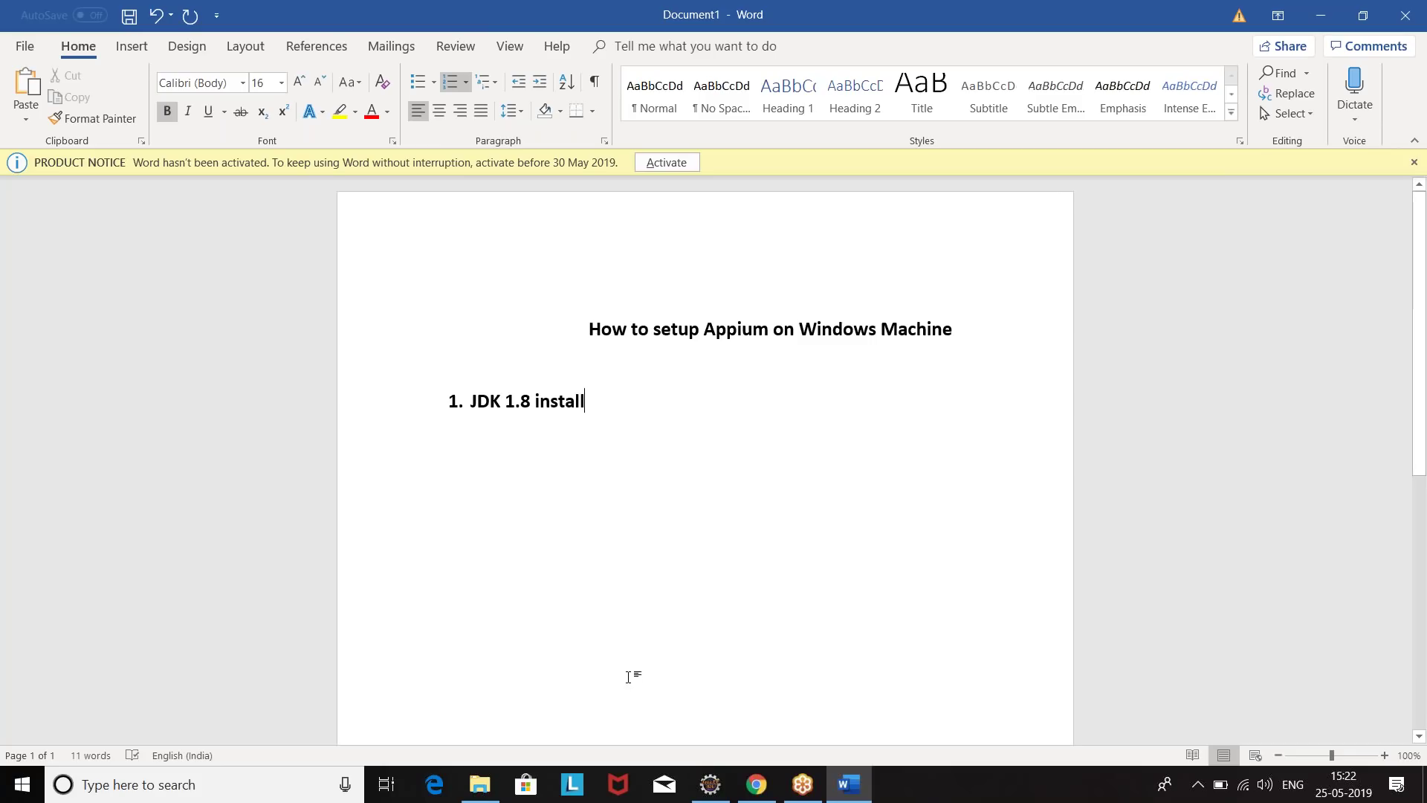
Check the installed Java version by running "java -version" in Command Prompt, and return to the Word document
click(275, 780)
text(c)
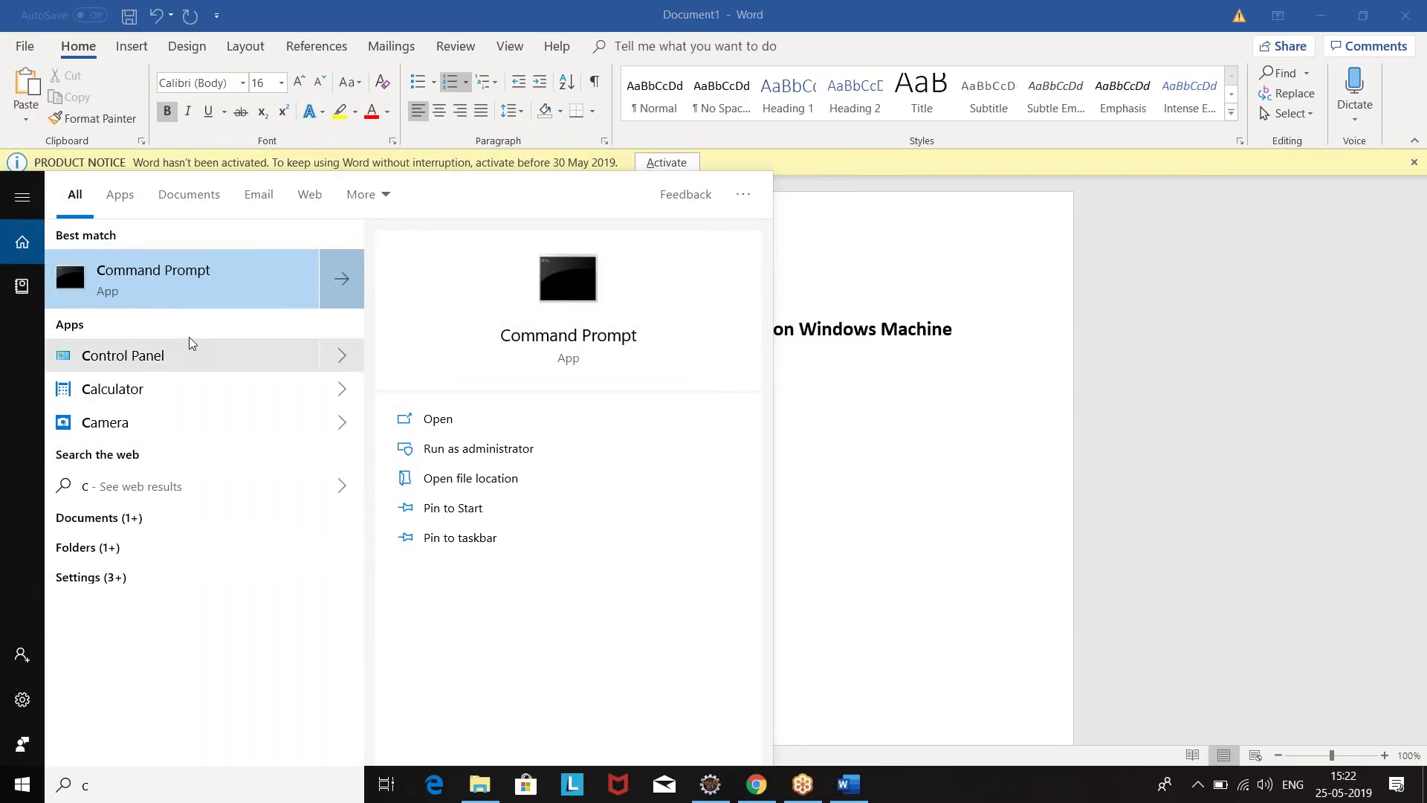
click(152, 274)
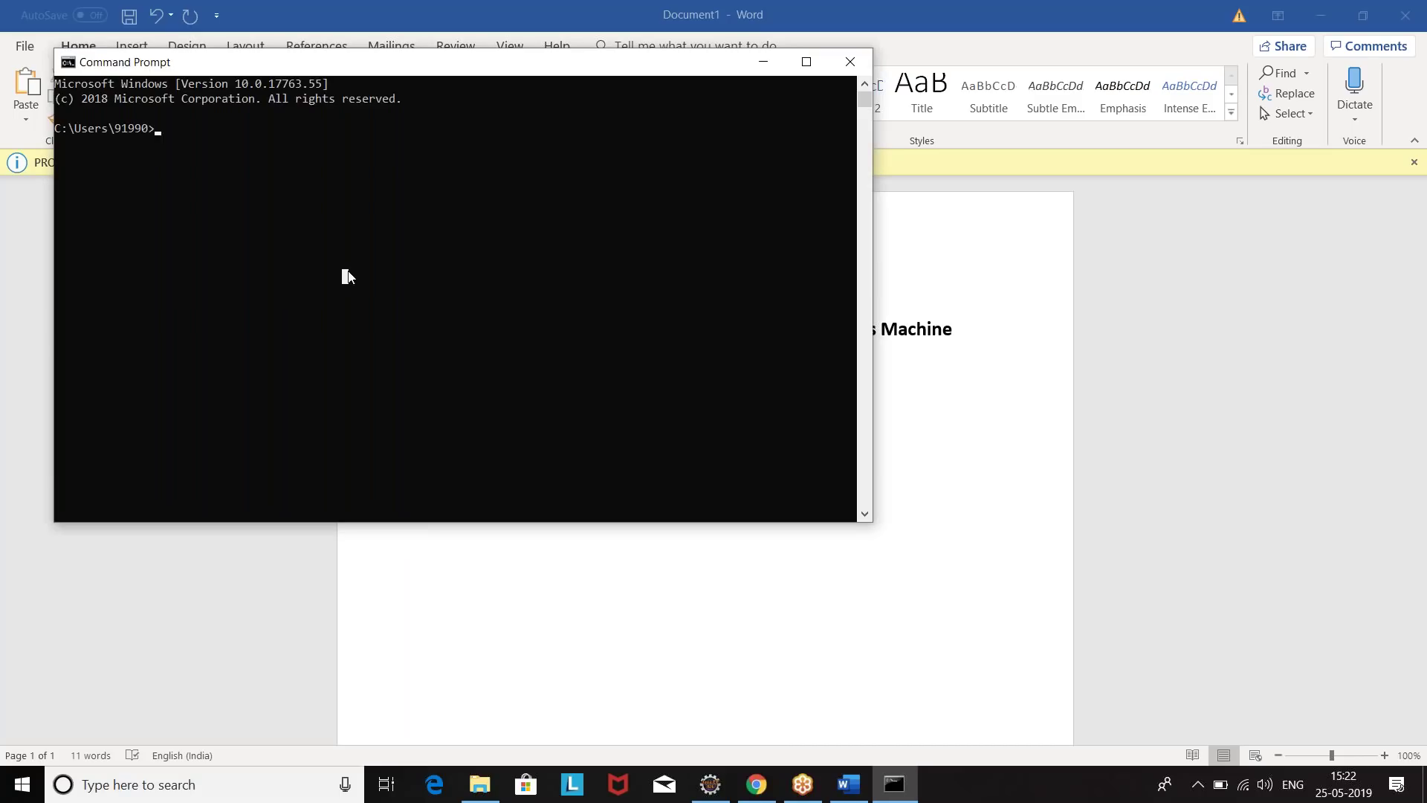
text(java -version)
key(Return)
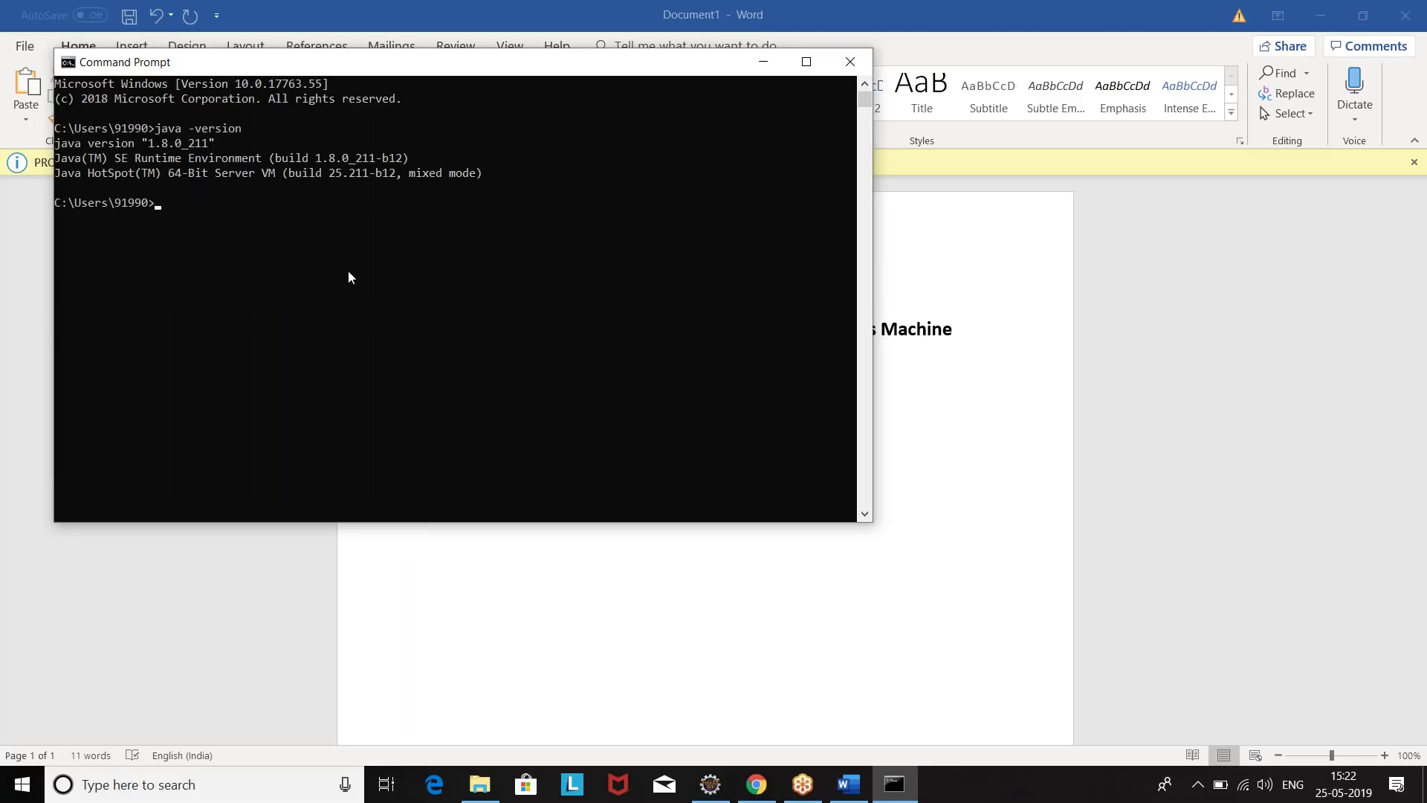
double_click(151, 149)
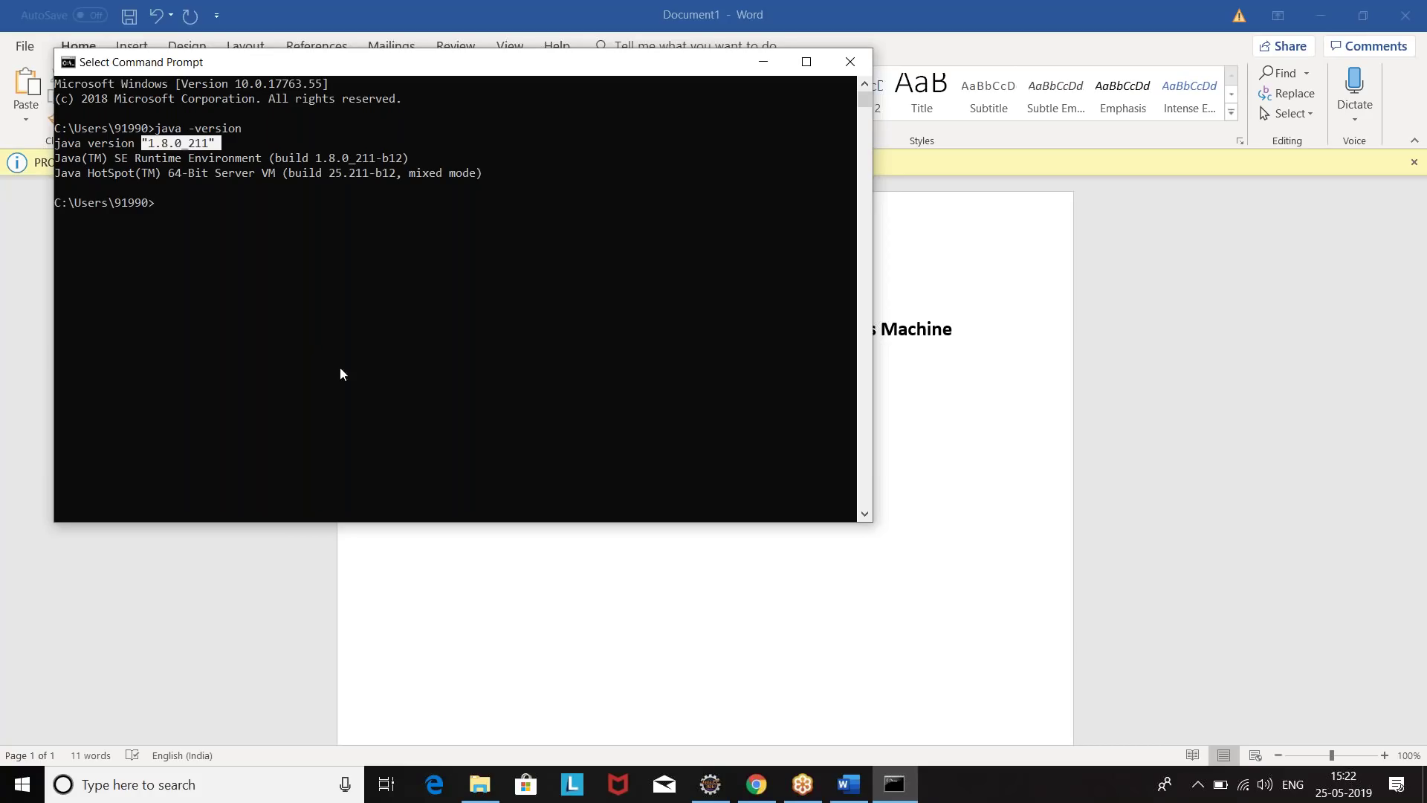
click(511, 628)
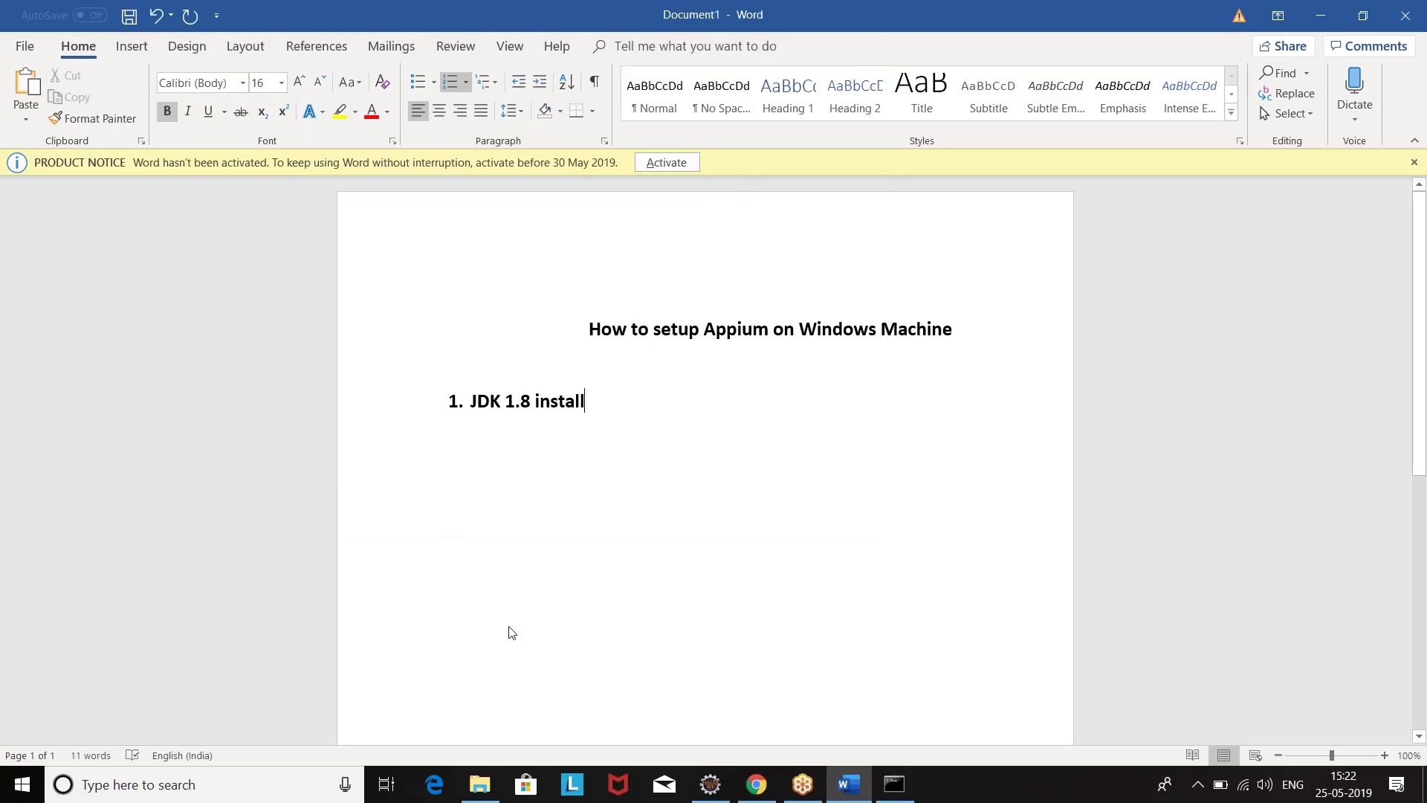
Switch to File Explorer and look up the installed JDK and JRE folders in C:\Program Files\Java
click(480, 786)
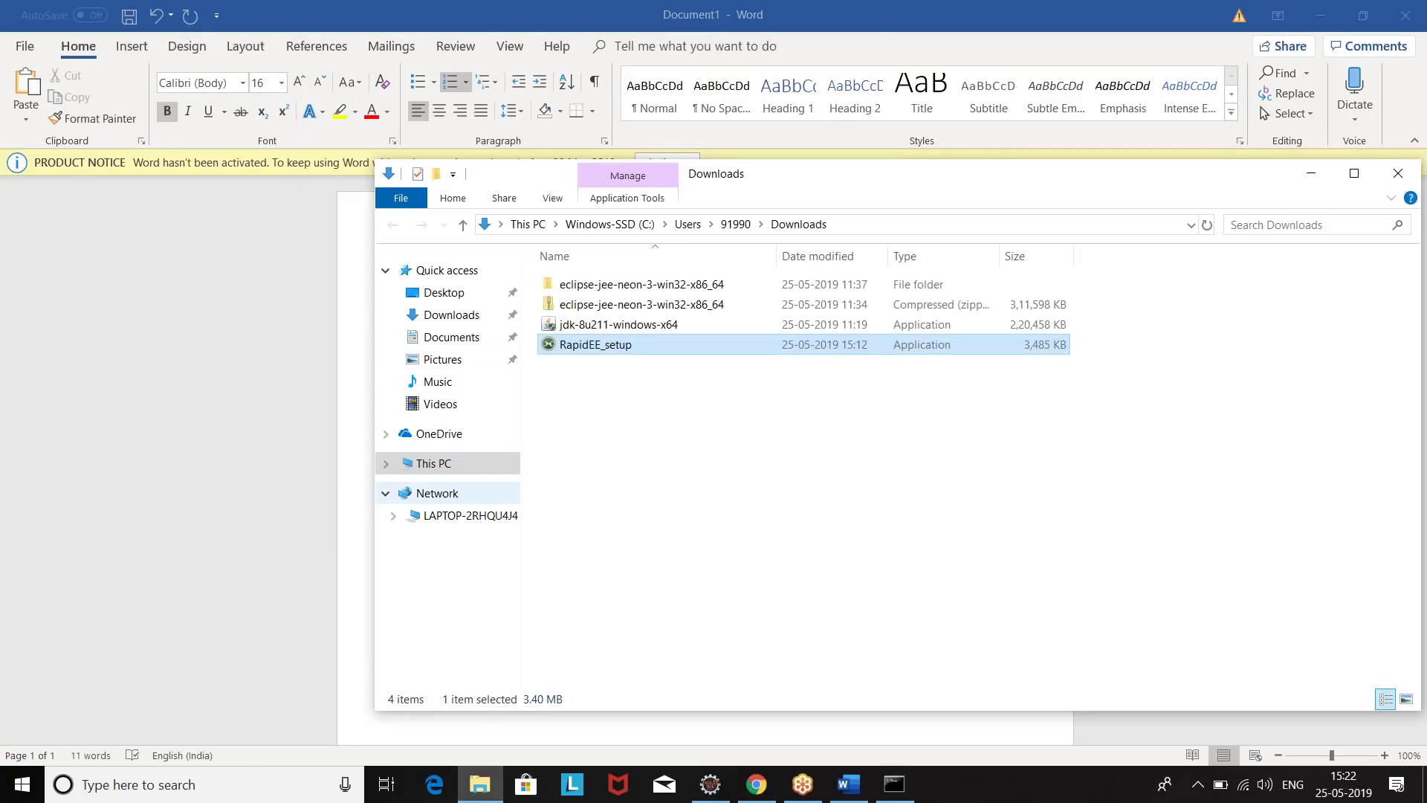
click(424, 466)
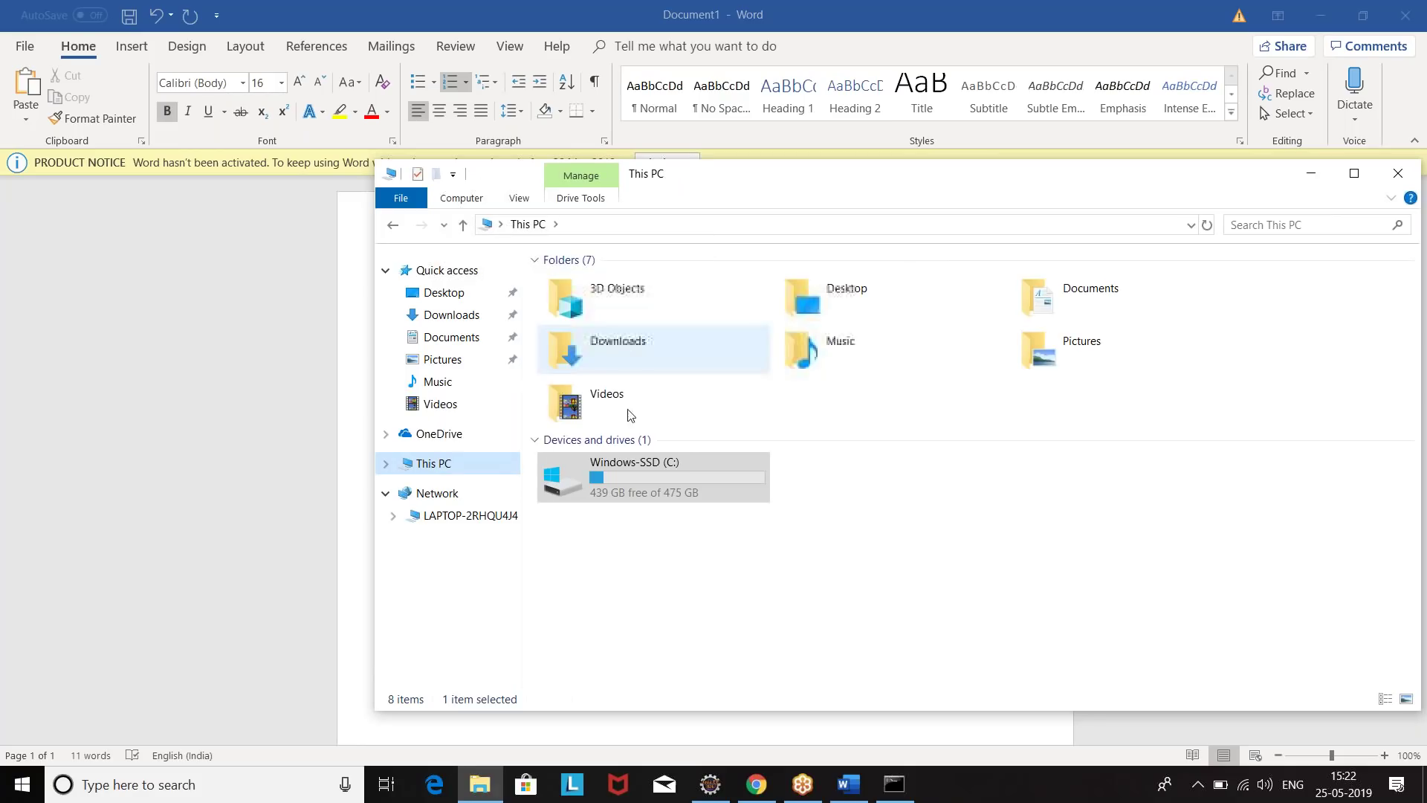
double_click(617, 467)
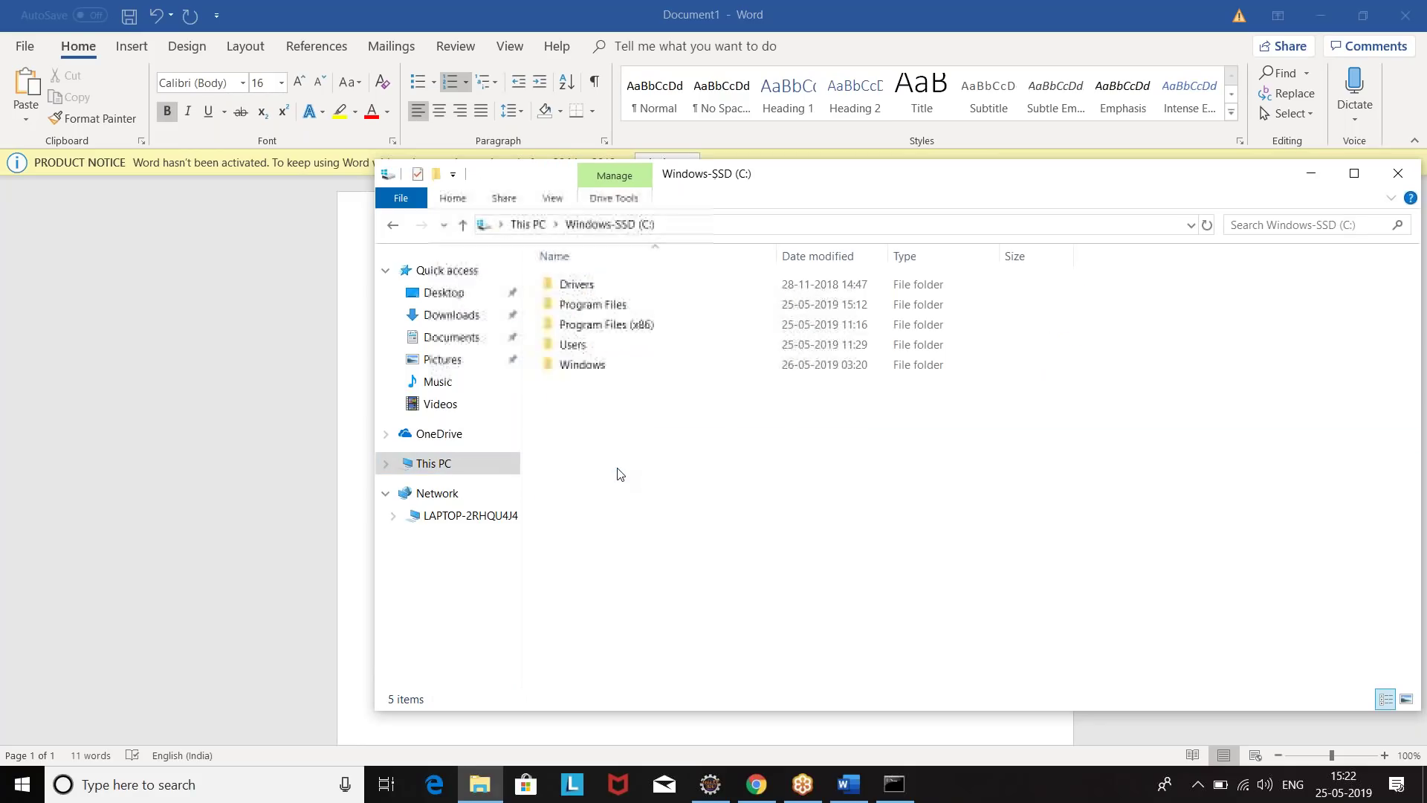
double_click(592, 306)
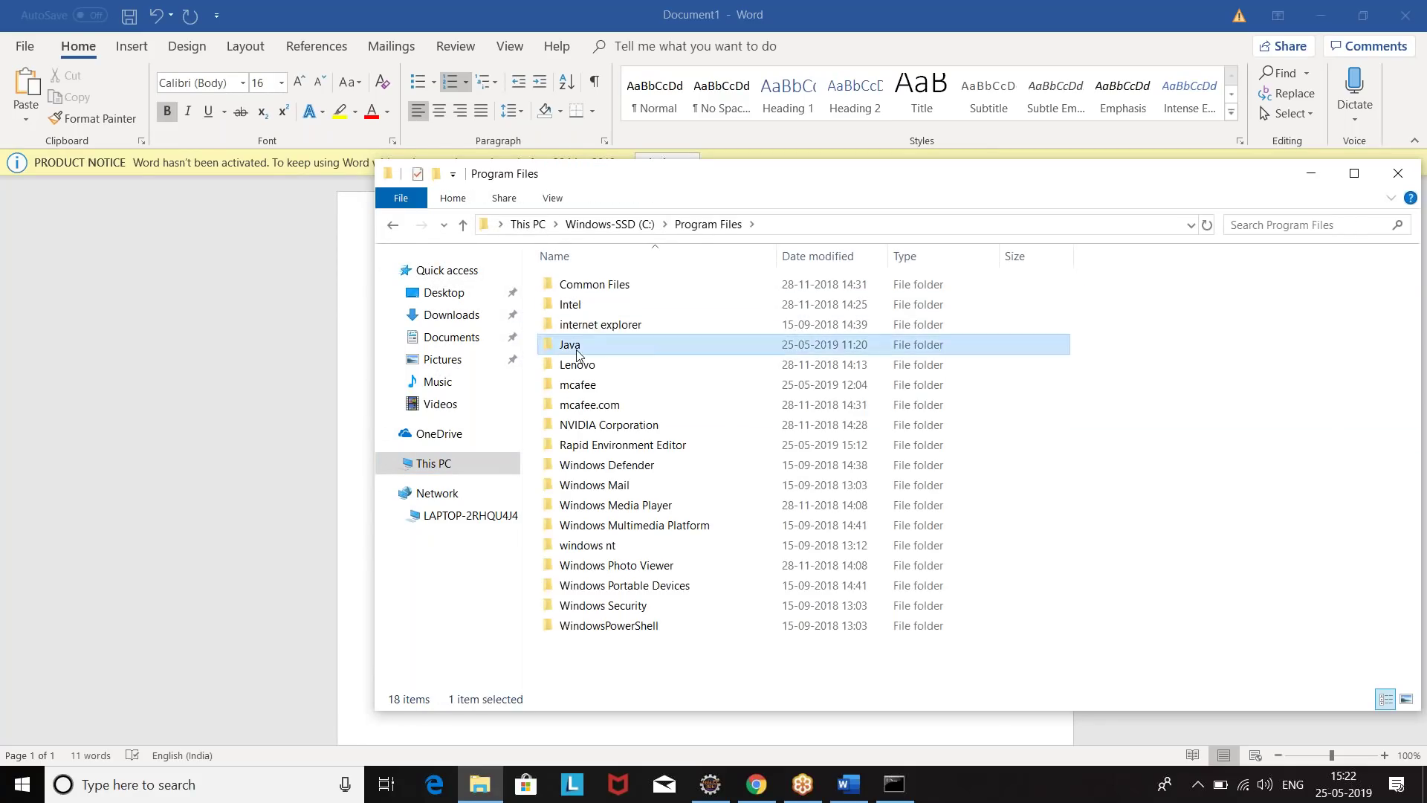
double_click(579, 347)
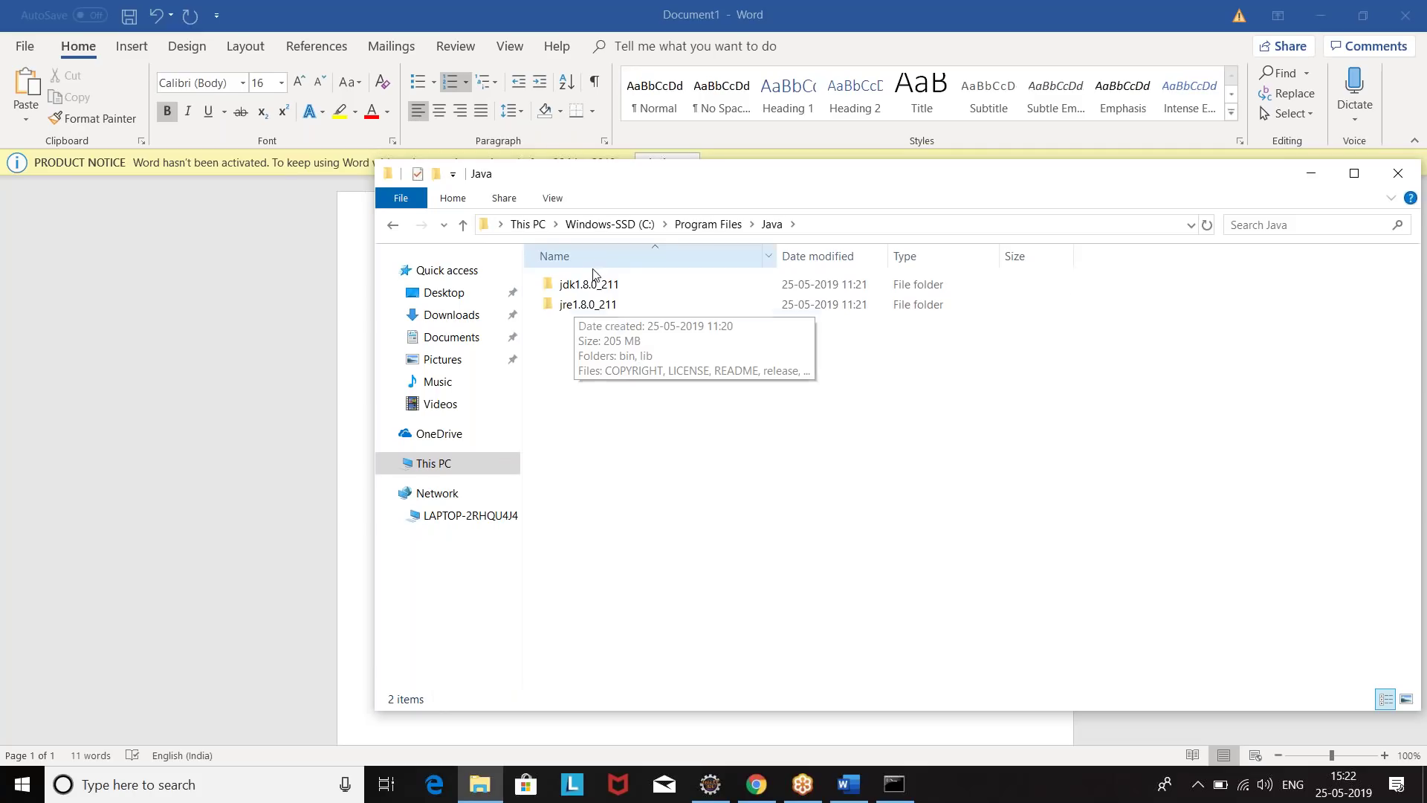
Return to Word and add "Install Android Studio" as list item 2, with an empty sub-item beneath it
click(345, 460)
key(Return)
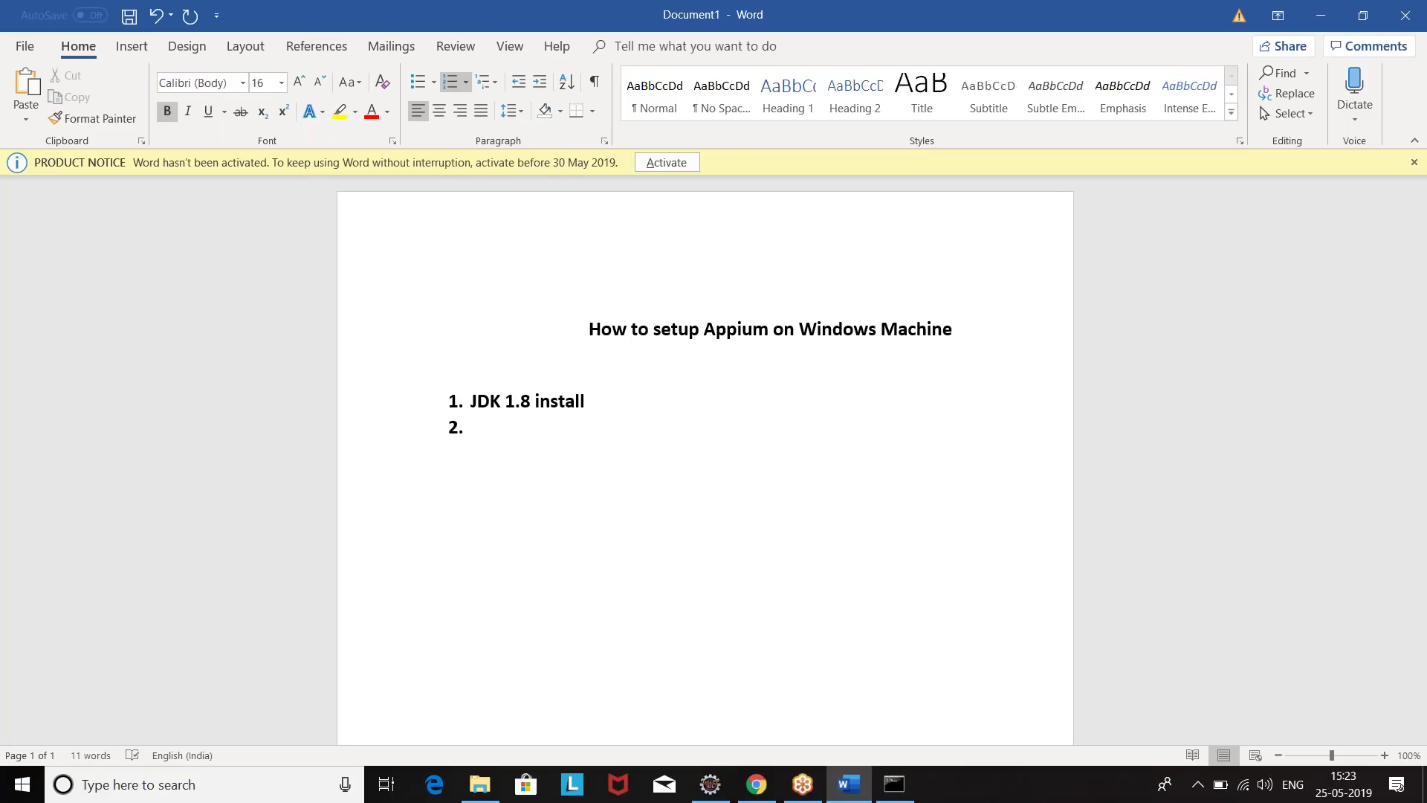
text(Install Android Studio)
key(Return)
key(Tab)
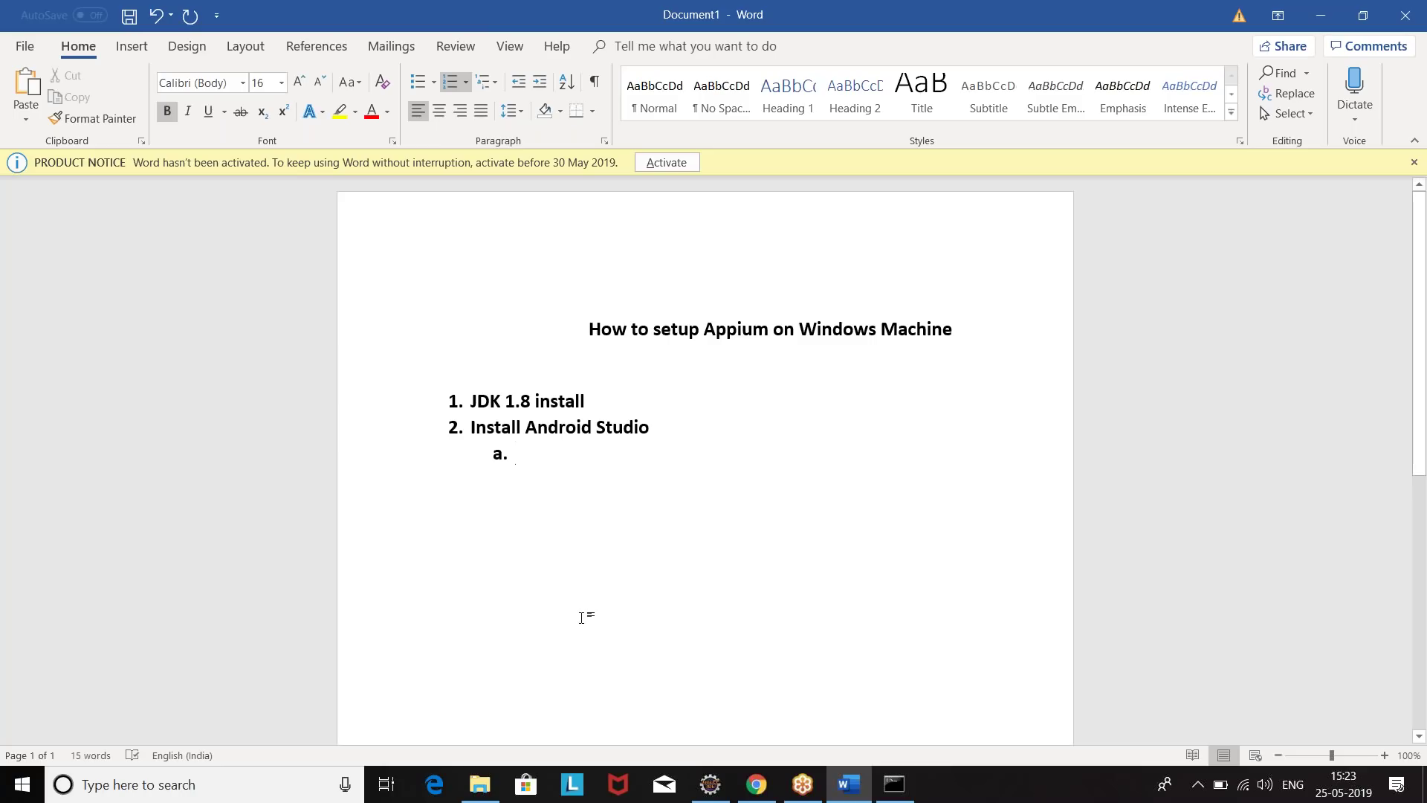
Switch to Chrome and try to load developer.android.com/studeio/index.html
click(763, 795)
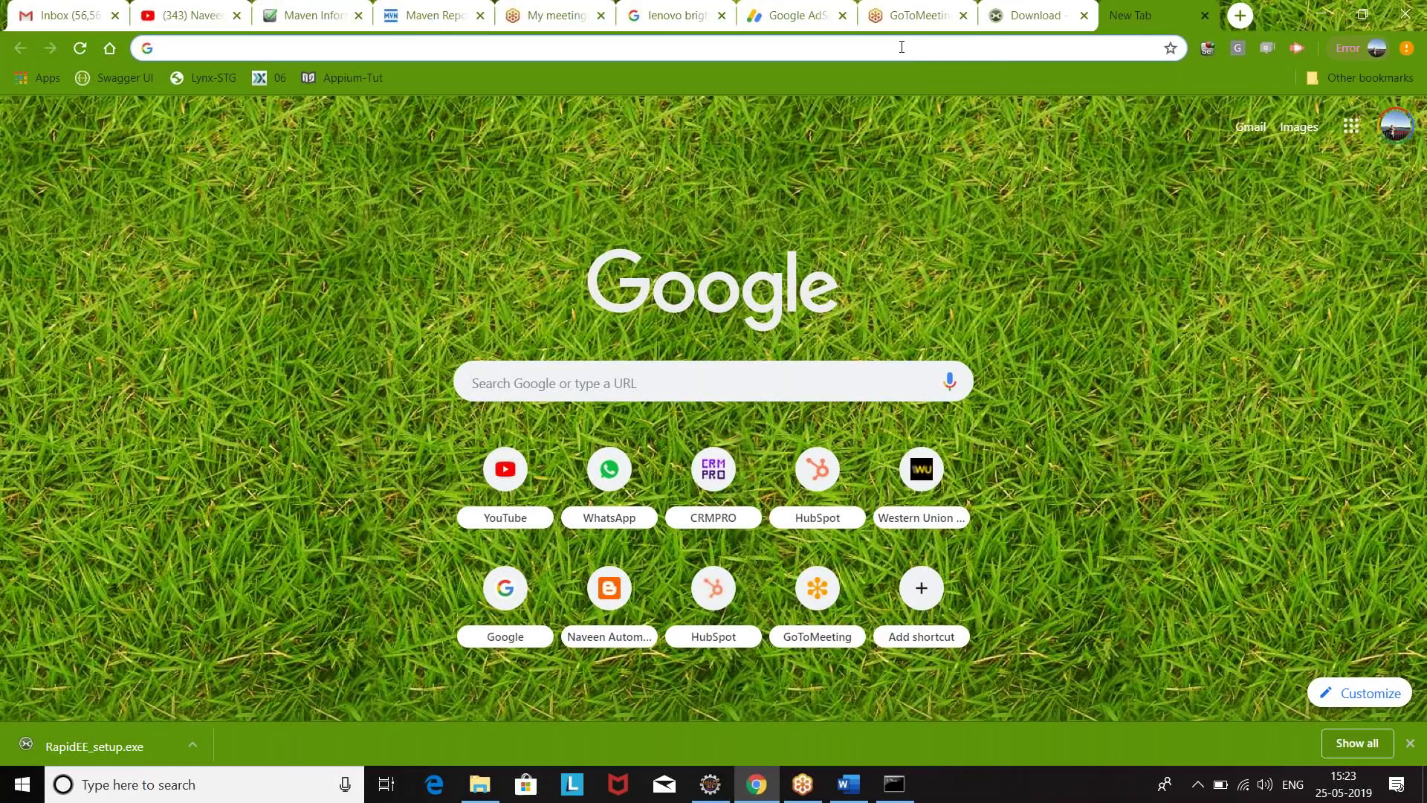
text(develper)
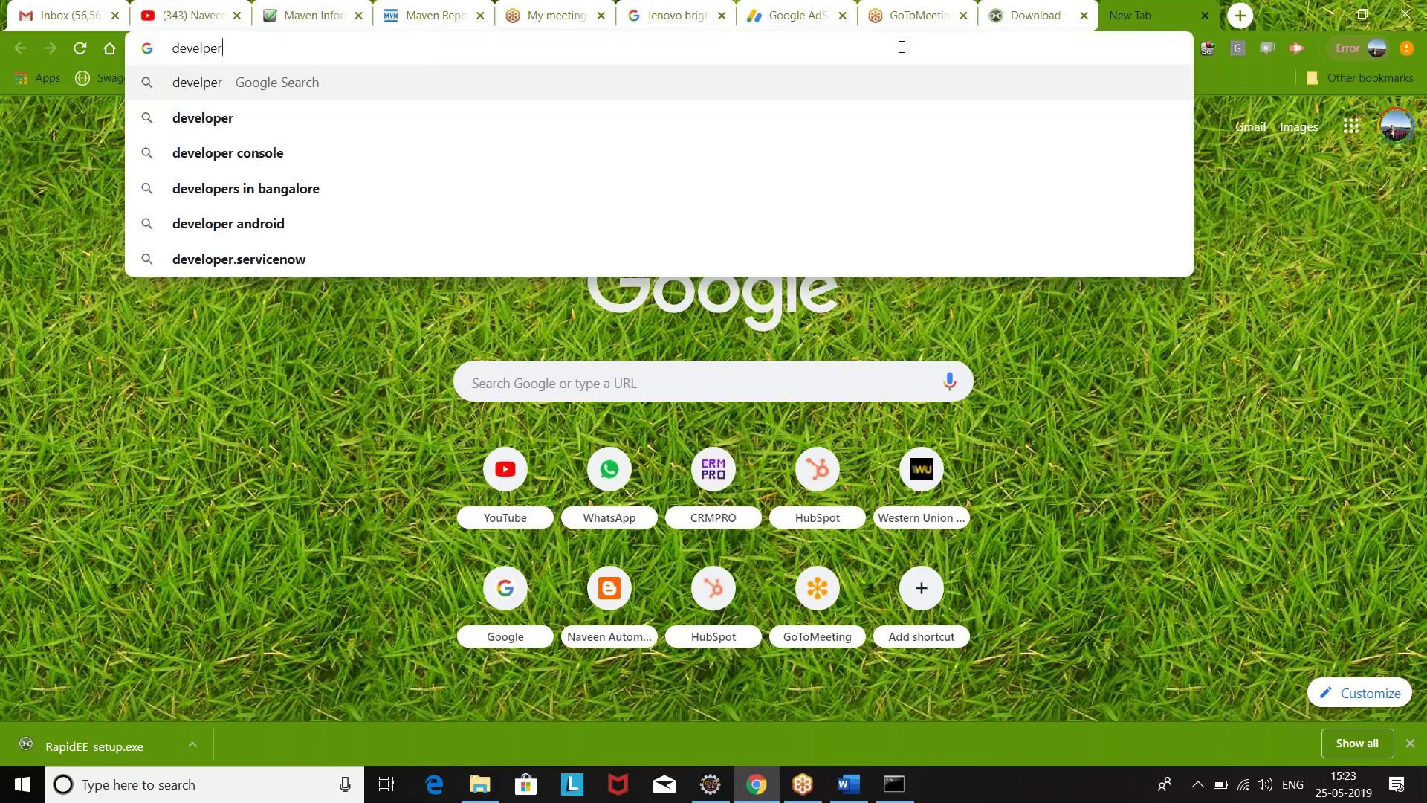
text(.android)
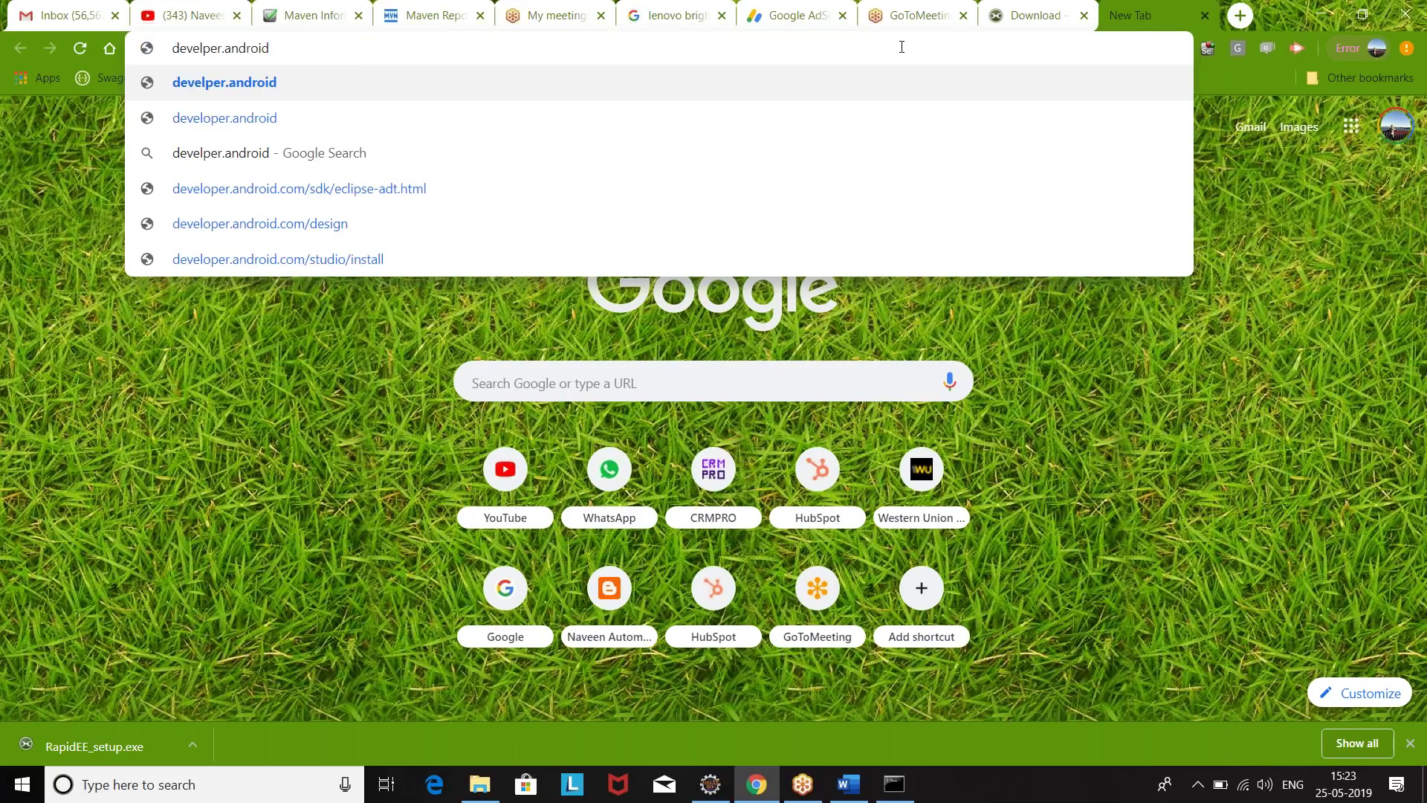
text(.com)
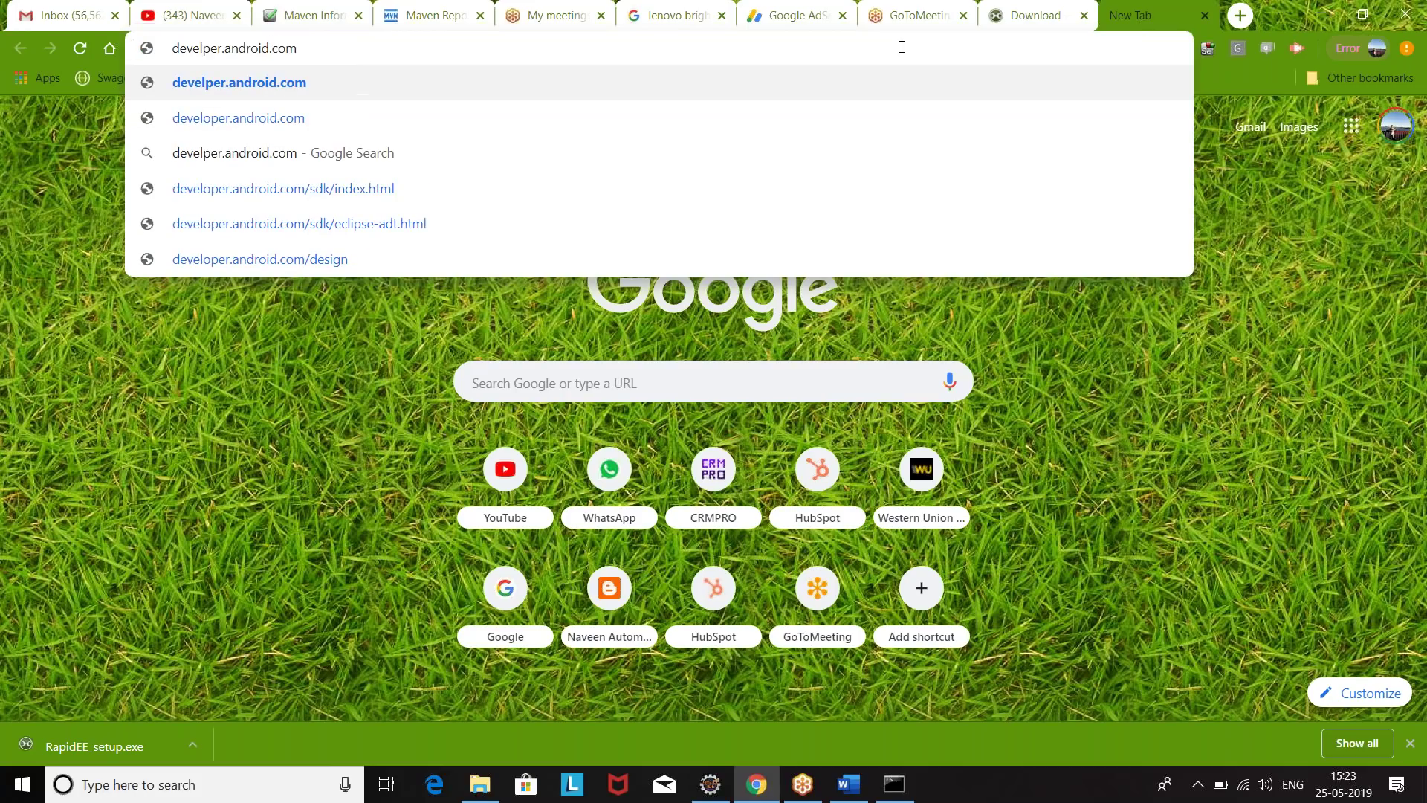
text(/studeio/)
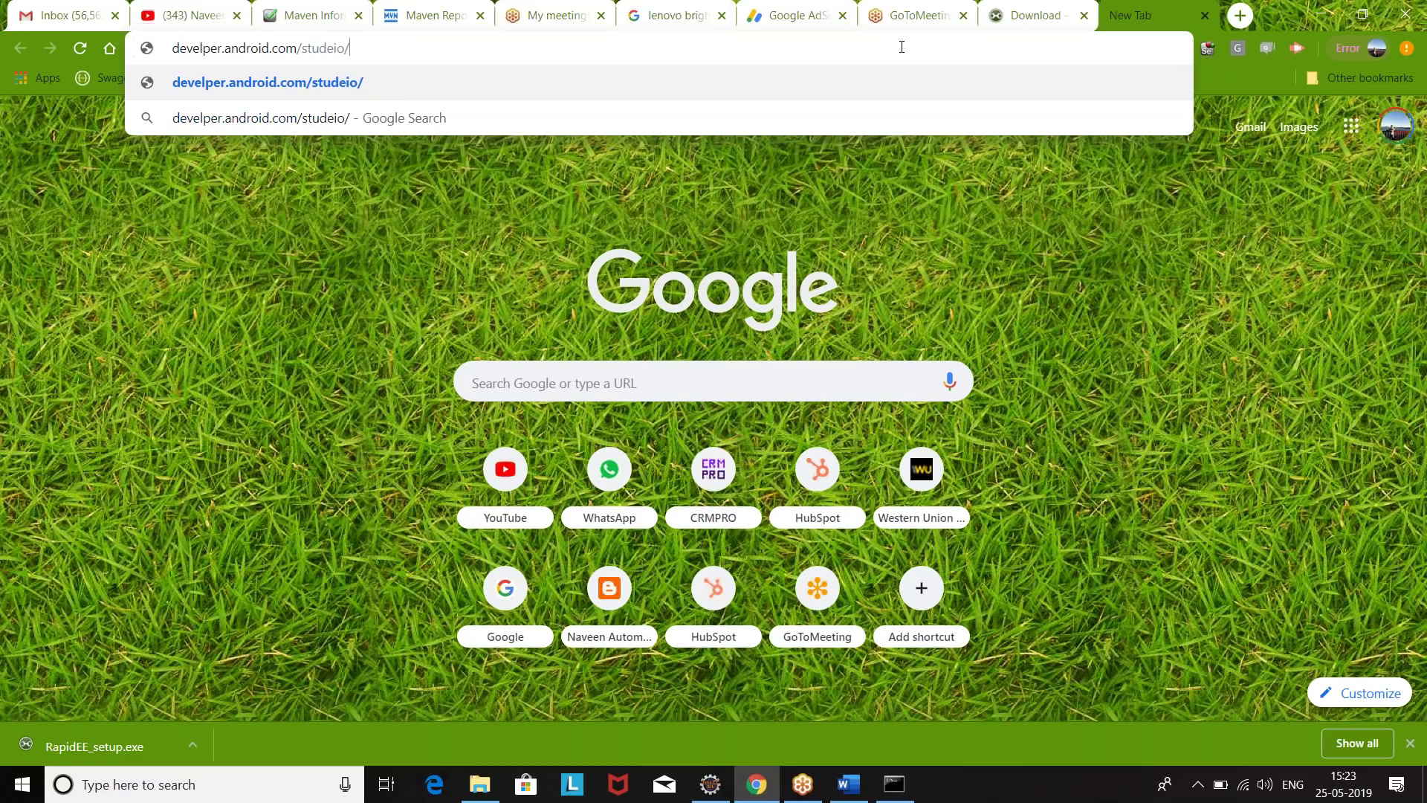
text(n)
key(BackSpace)
text(inde)
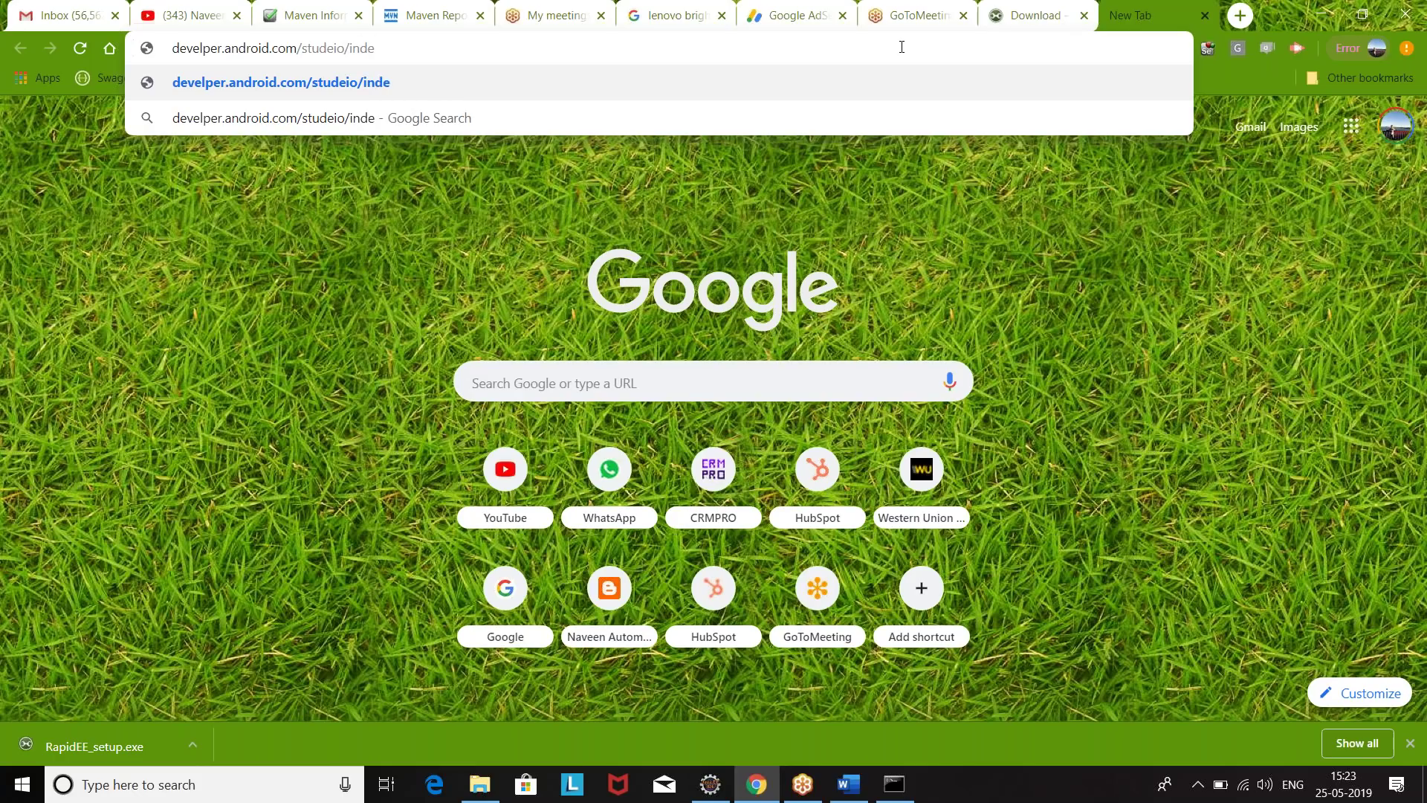
text(x.html)
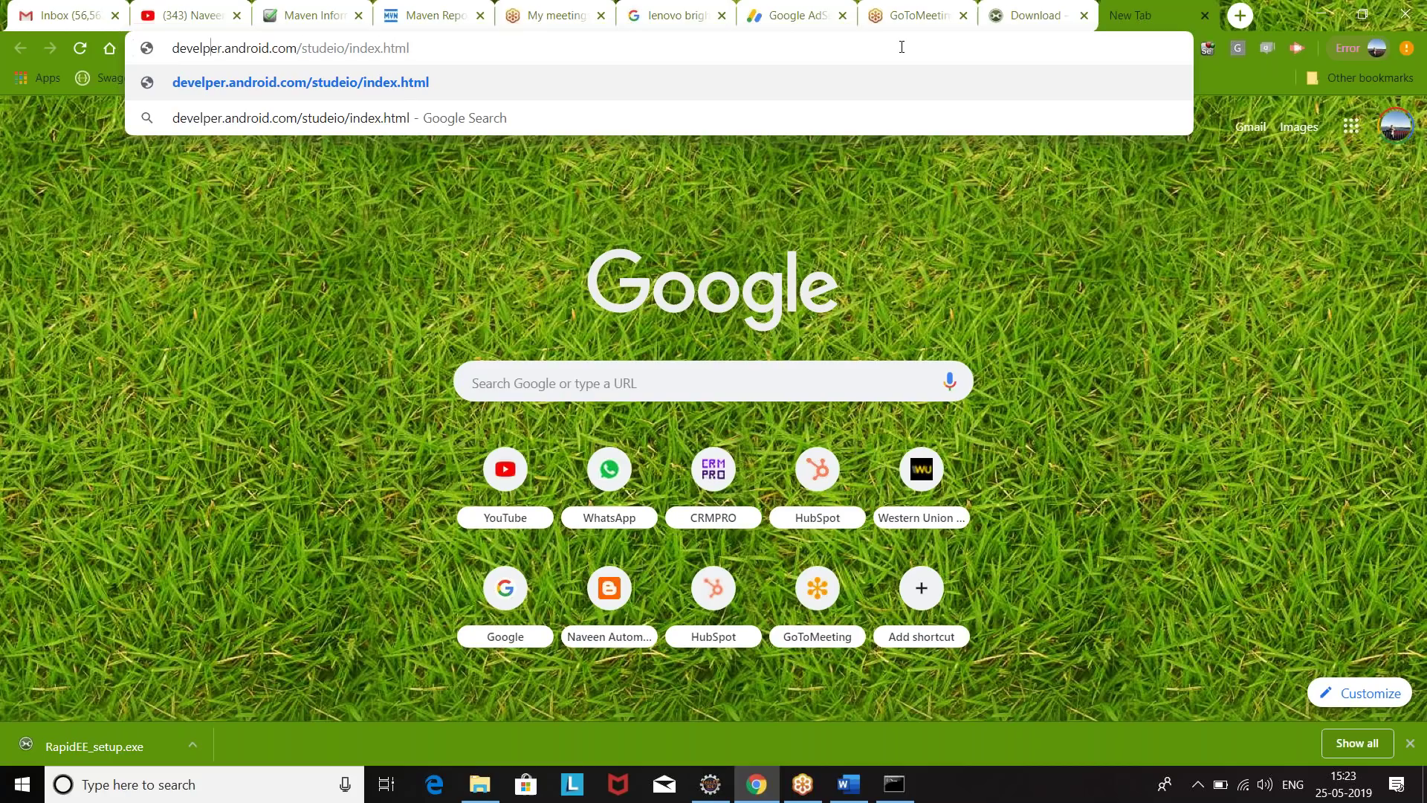
text(o)
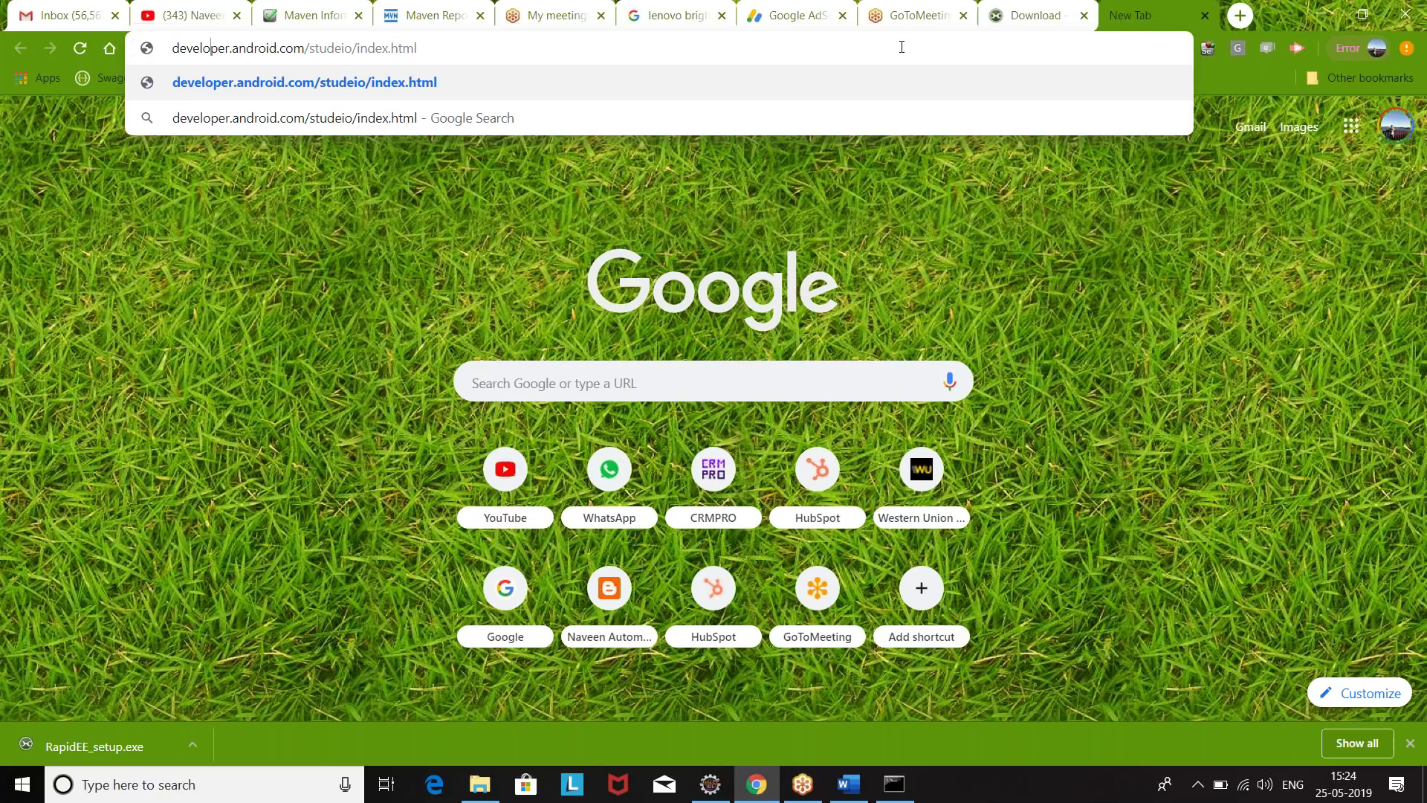
key(Return)
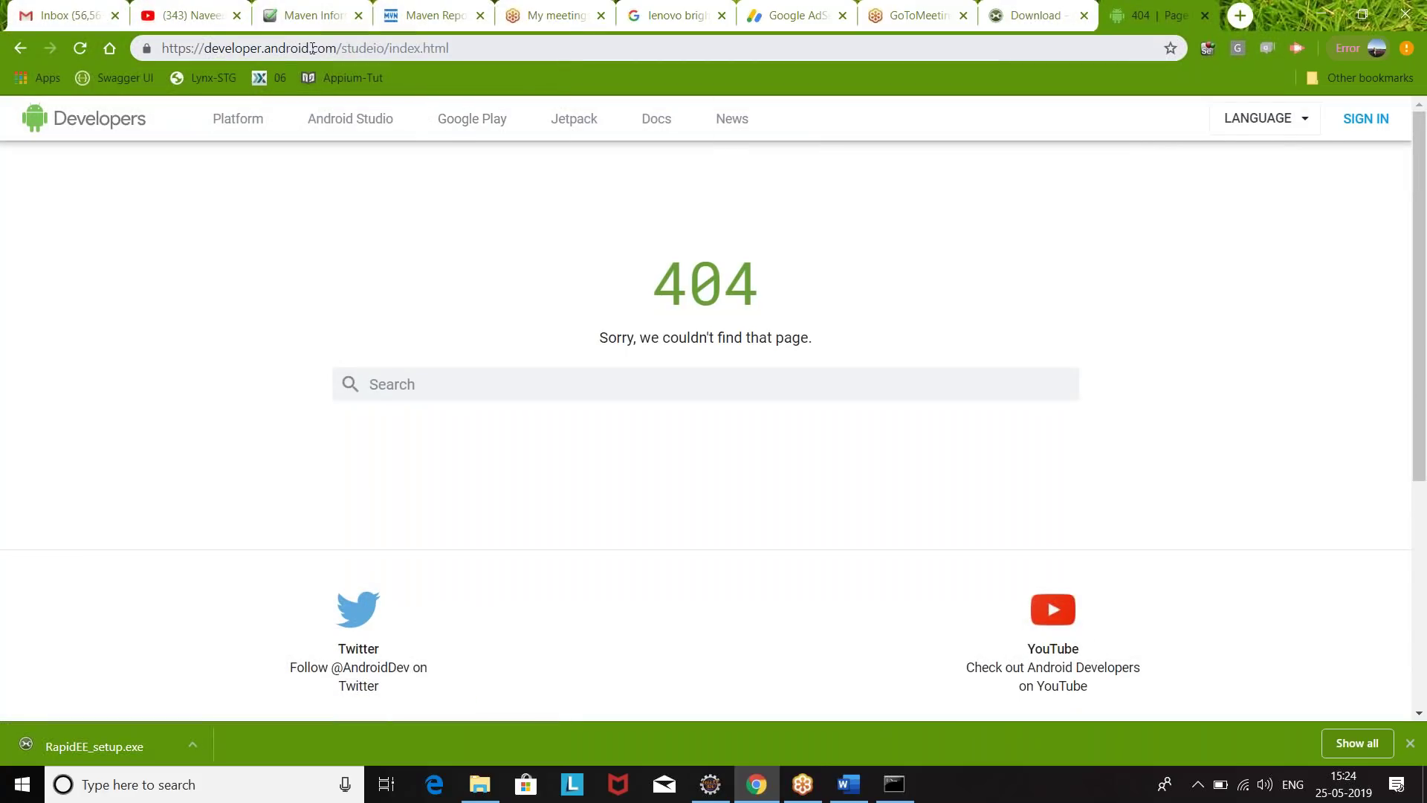
click(375, 44)
click(375, 47)
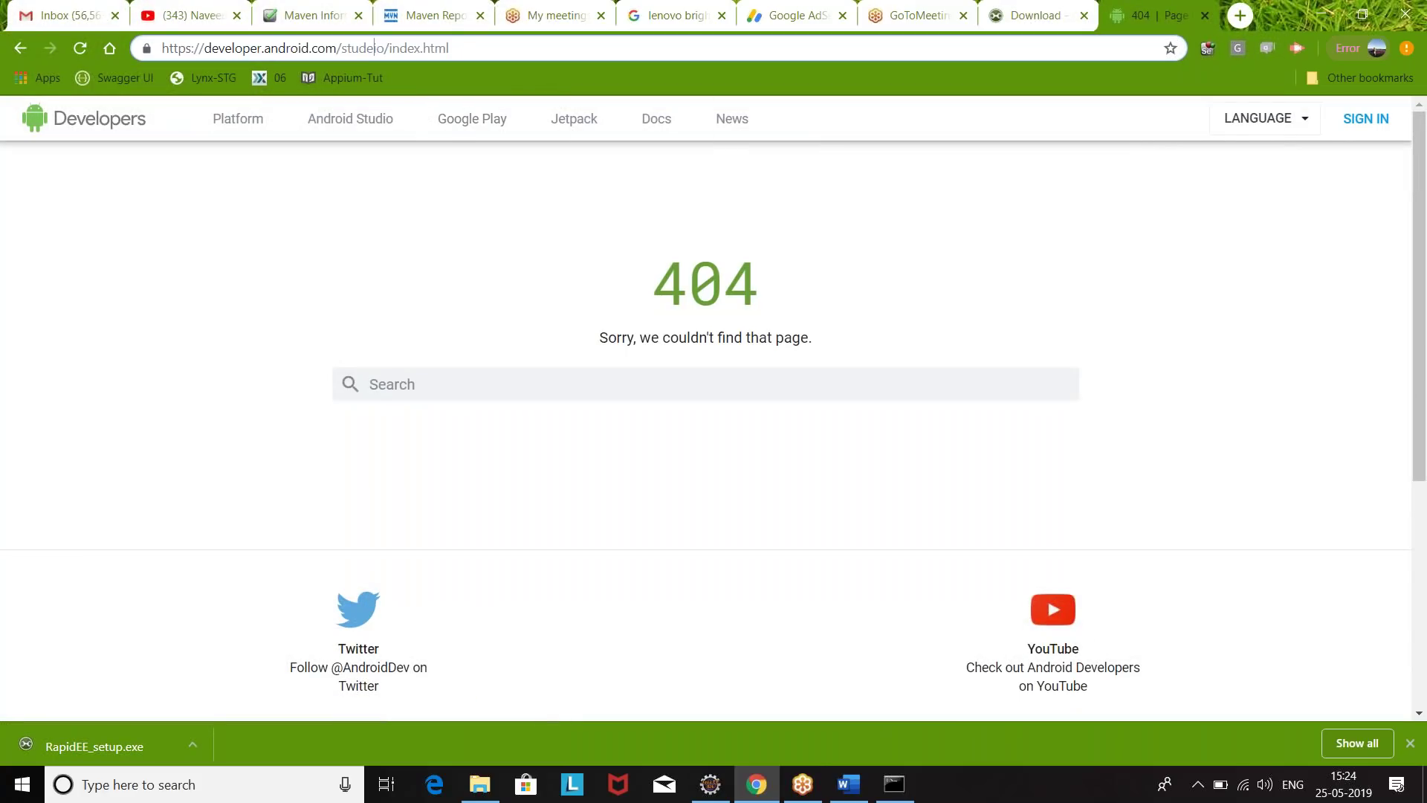
key(BackSpace)
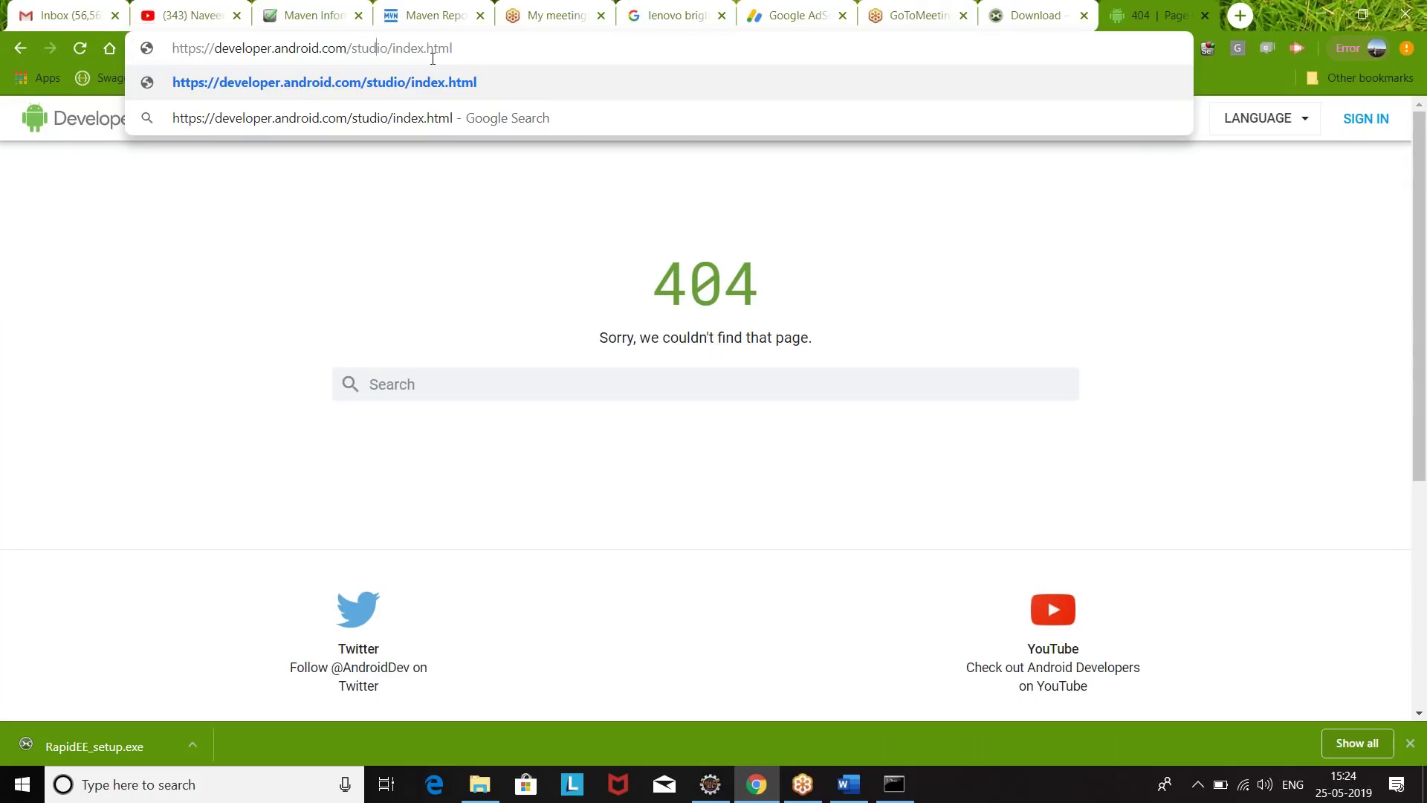
key(Return)
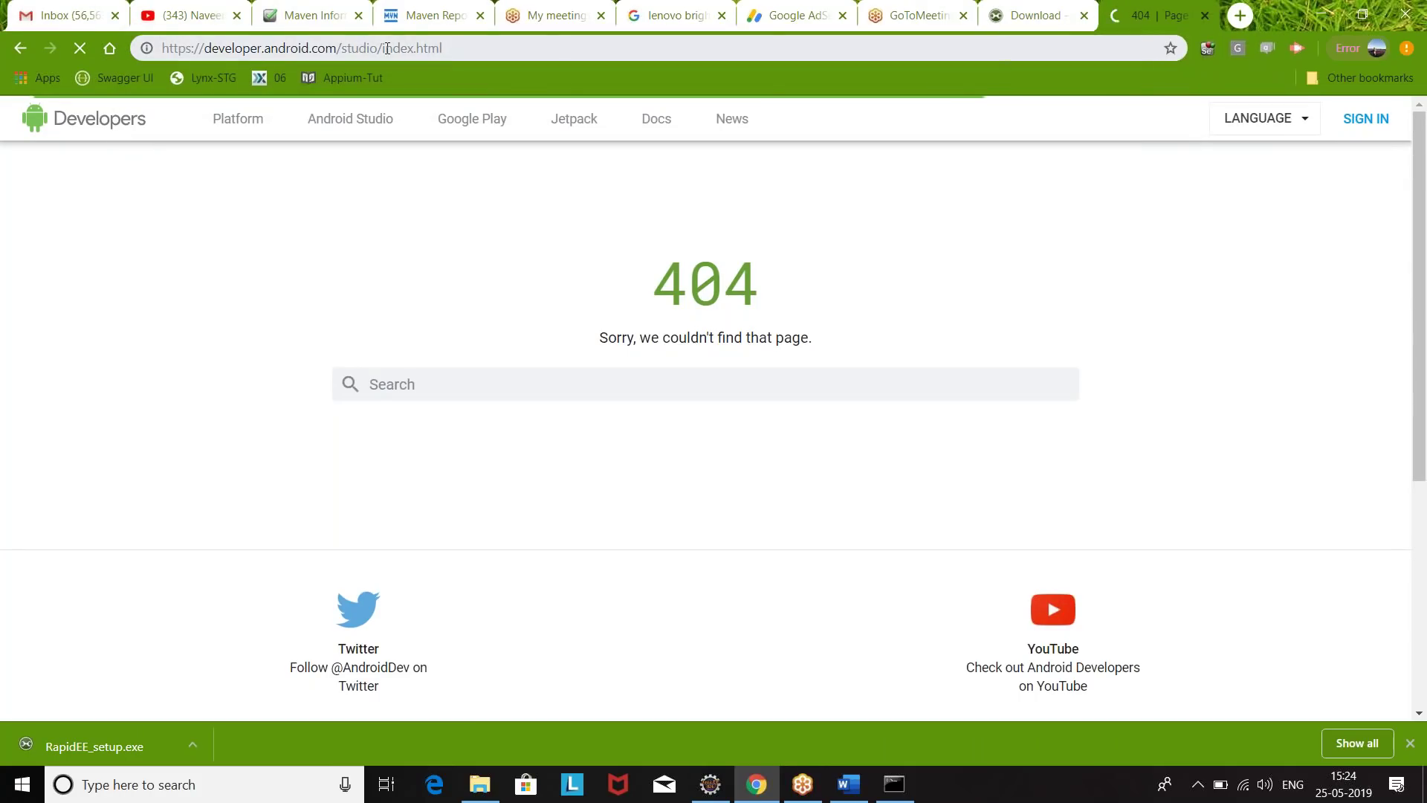
Copy the Android Studio page address into sub-item a of the Word list as a link and start sub-item b
click(387, 48)
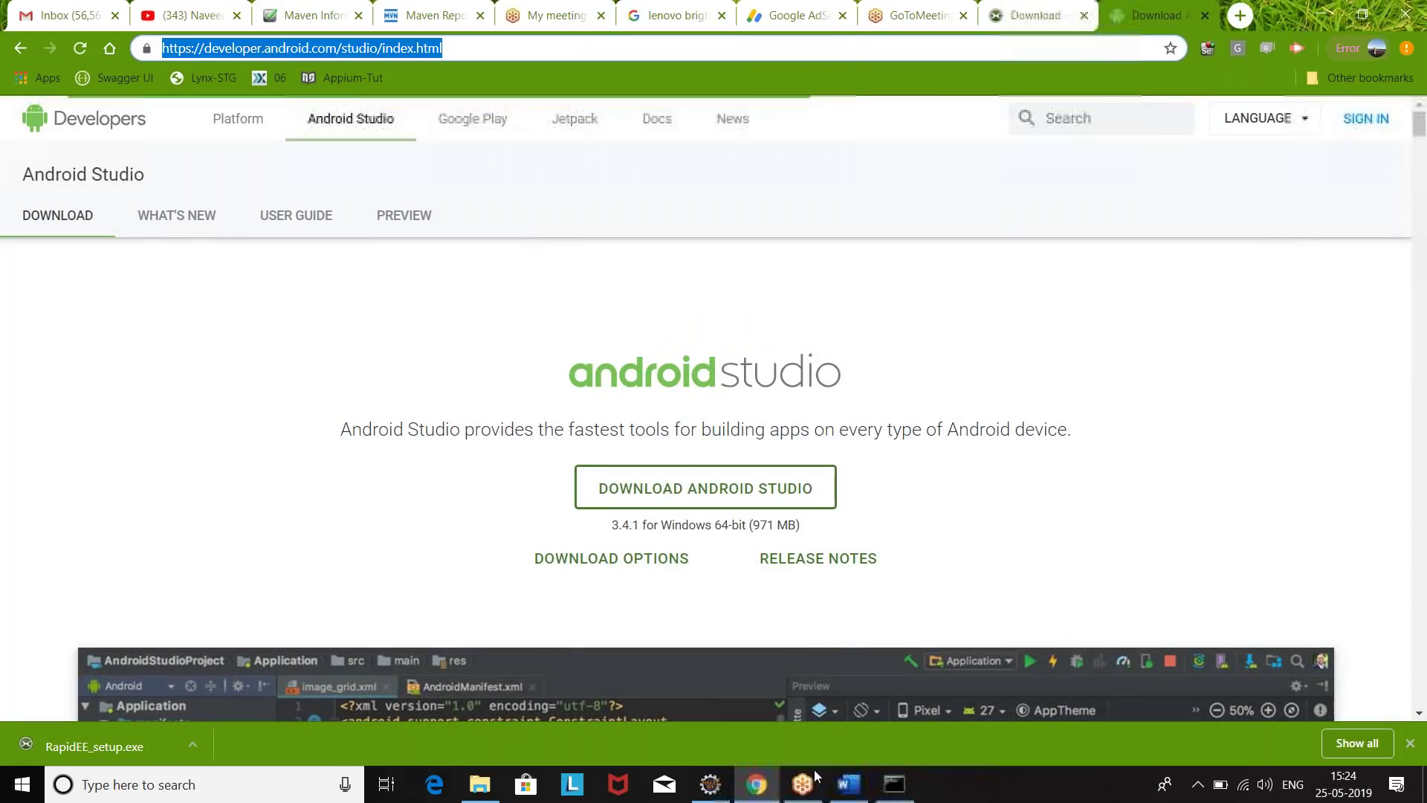
click(848, 784)
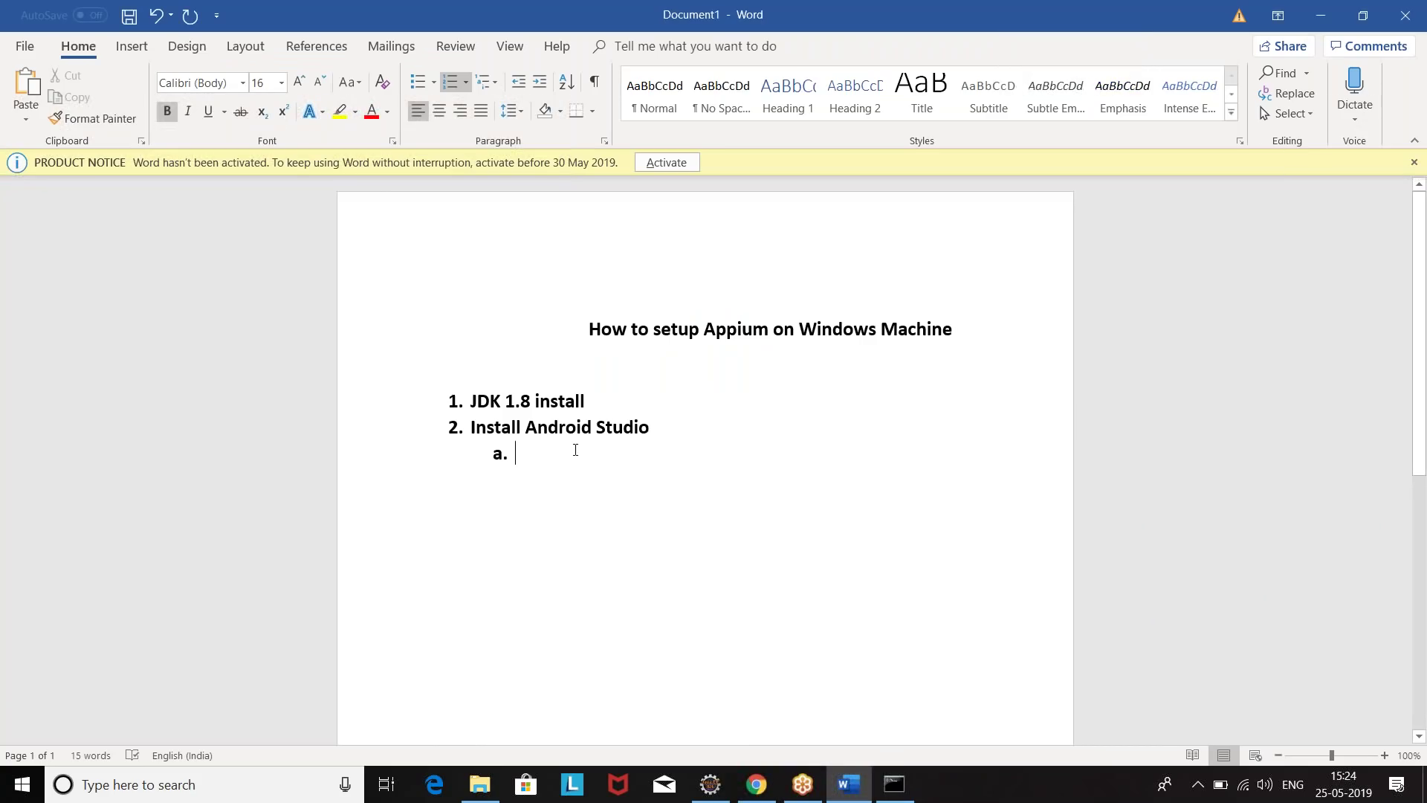
text(https://developer.android.com/studio/index.html)
key(Return)
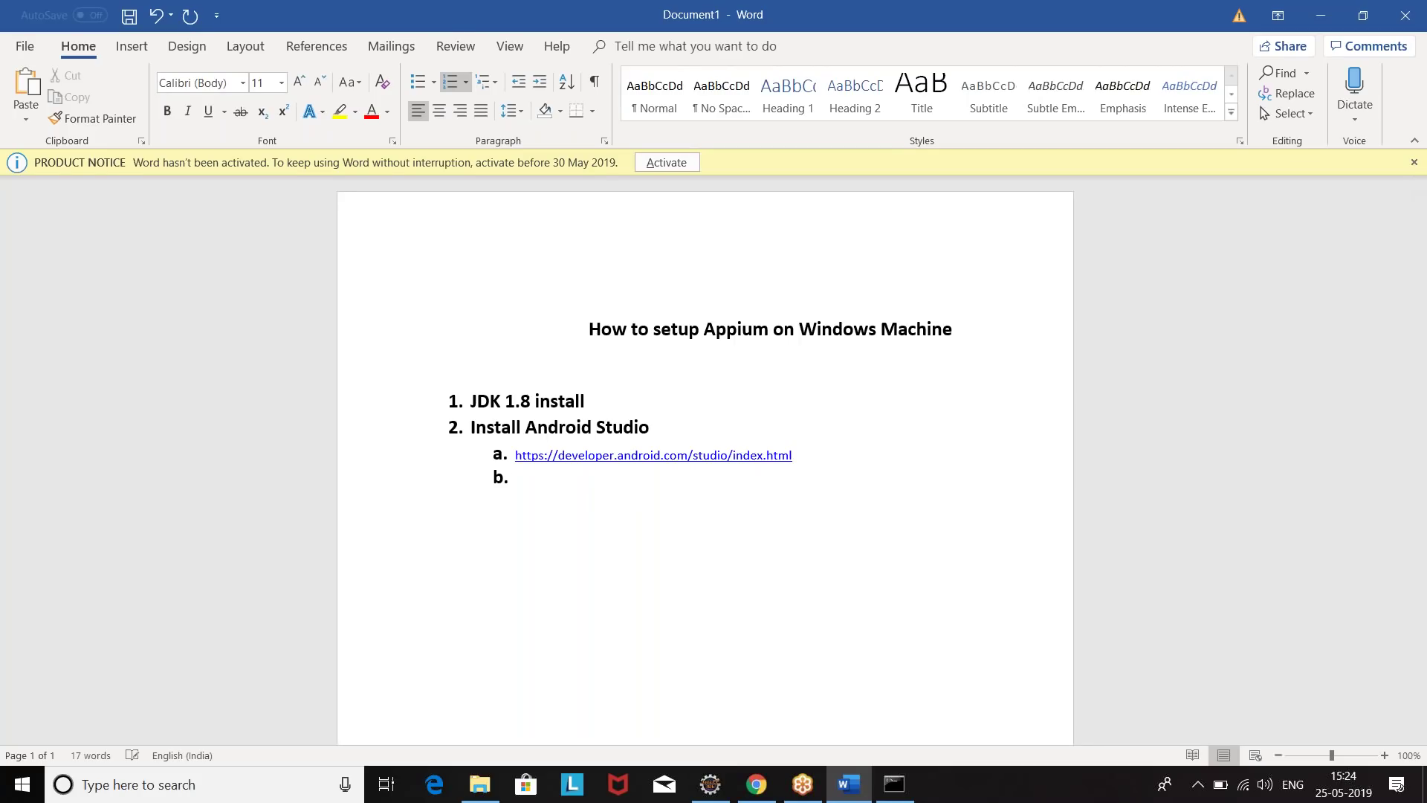
Switch to Chrome, agree to the Android Studio terms and conditions, and download version 3.4.1 for Windows 64-bit
key(alt+Tab)
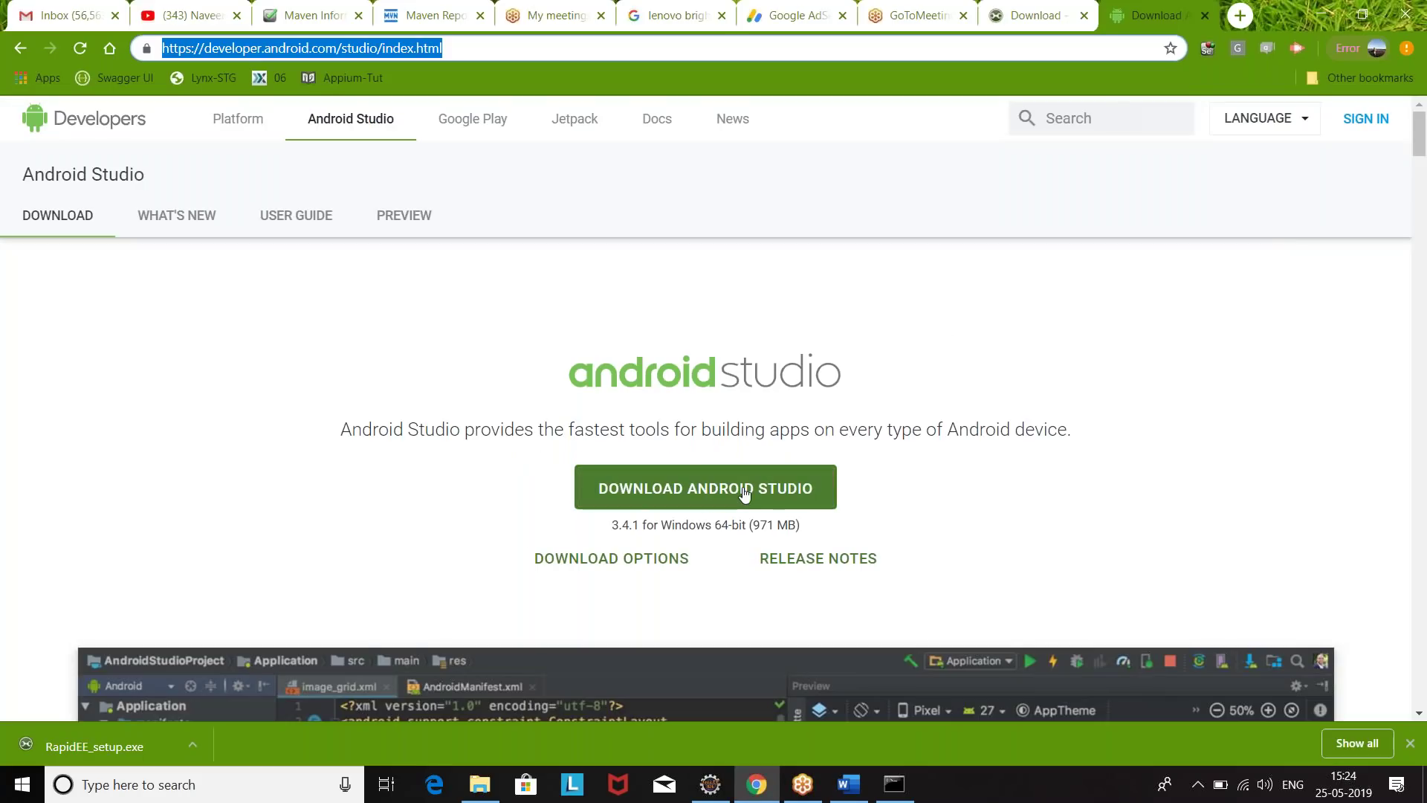
scroll(512, 462, down, 2)
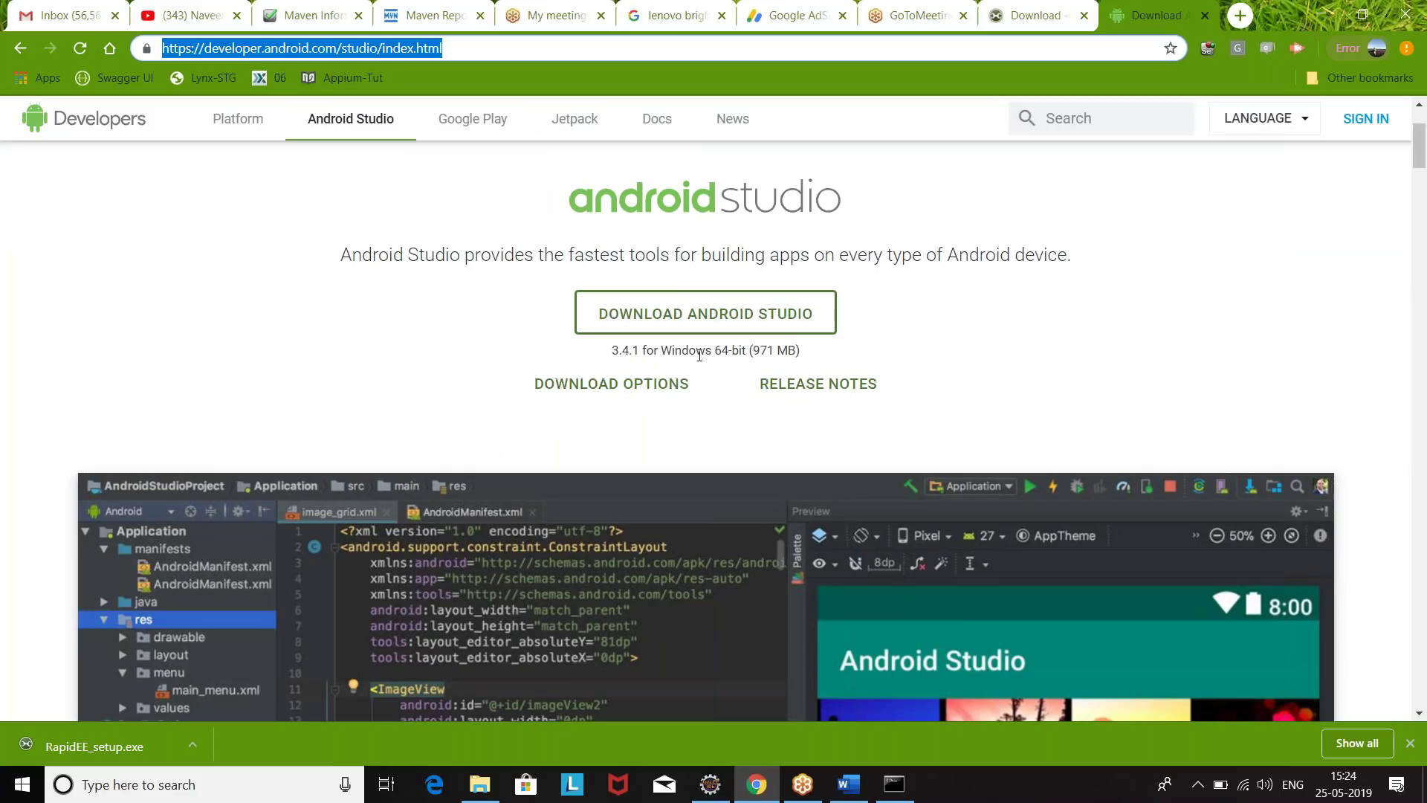
click(696, 317)
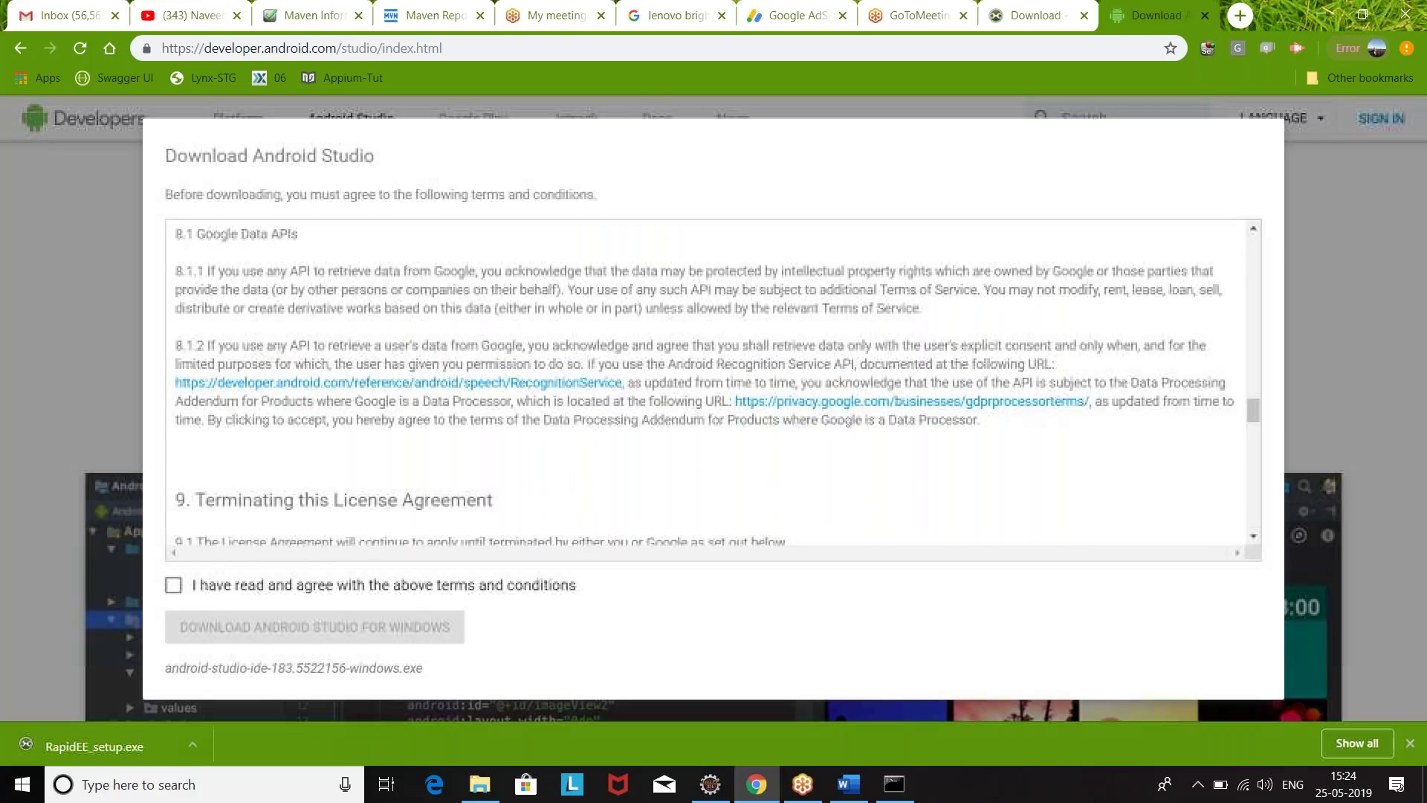
click(260, 587)
click(322, 628)
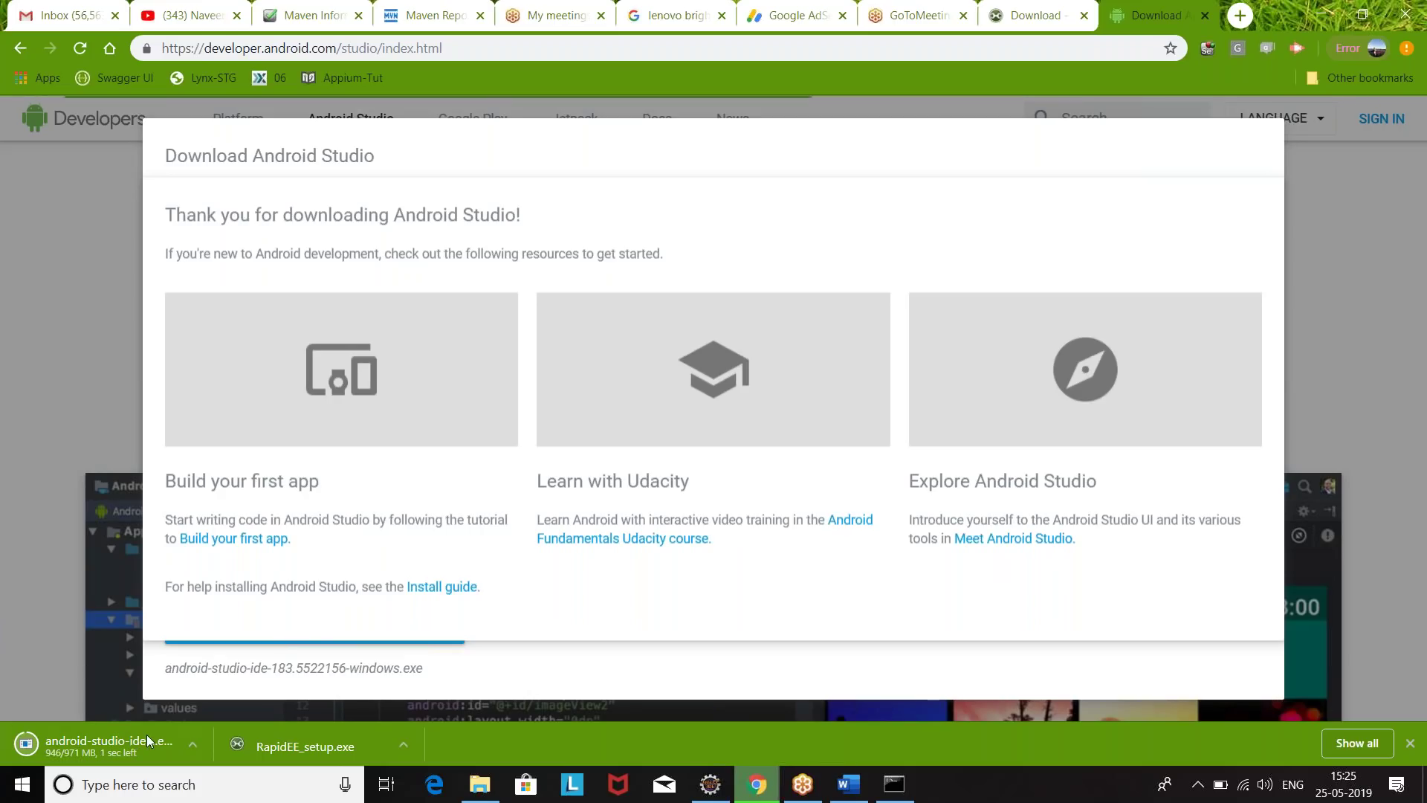
Show the downloaded android-studio-ide-183.5522156-windows file in its folder and launch the installer
click(193, 747)
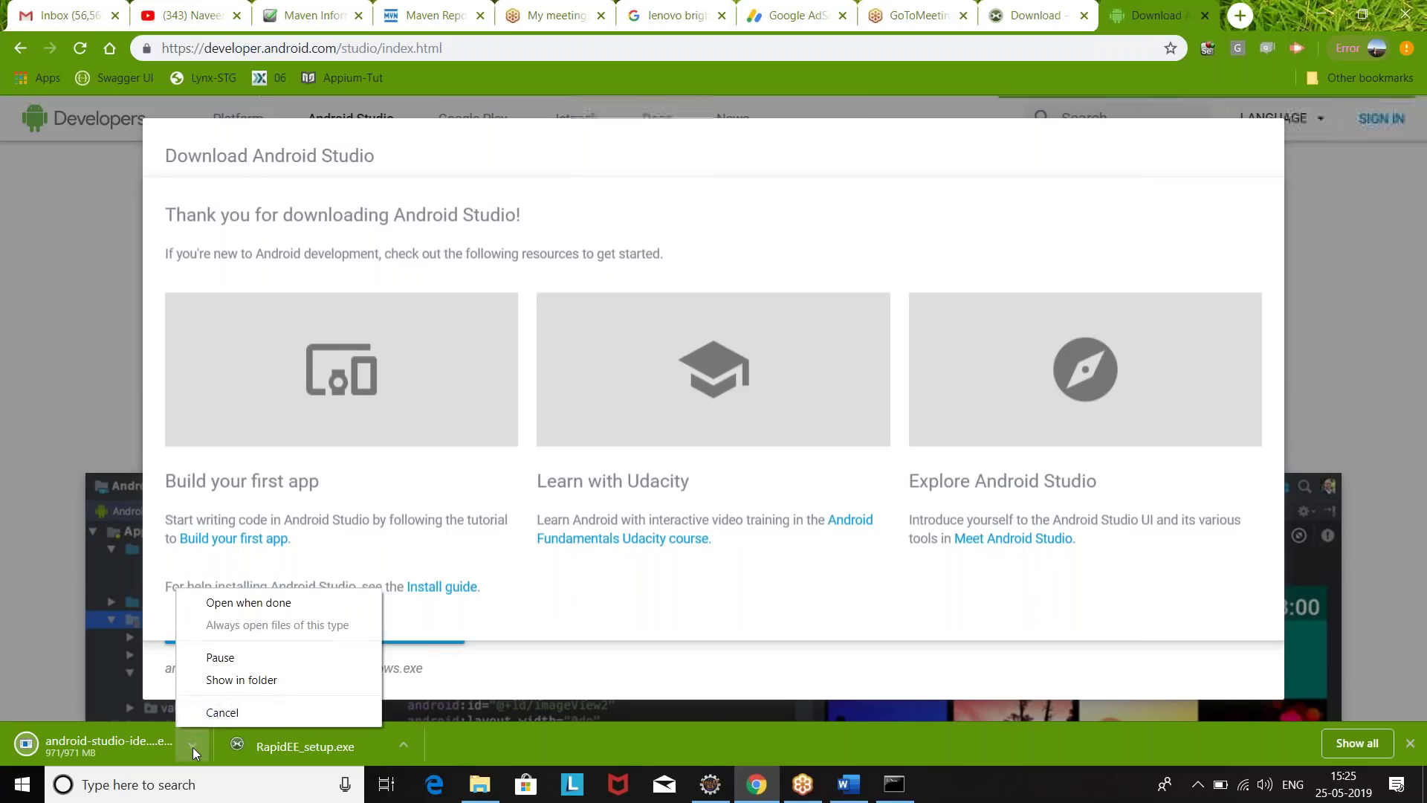
click(258, 680)
drag(637, 494, 639, 273)
drag(637, 423, 611, 395)
click(609, 368)
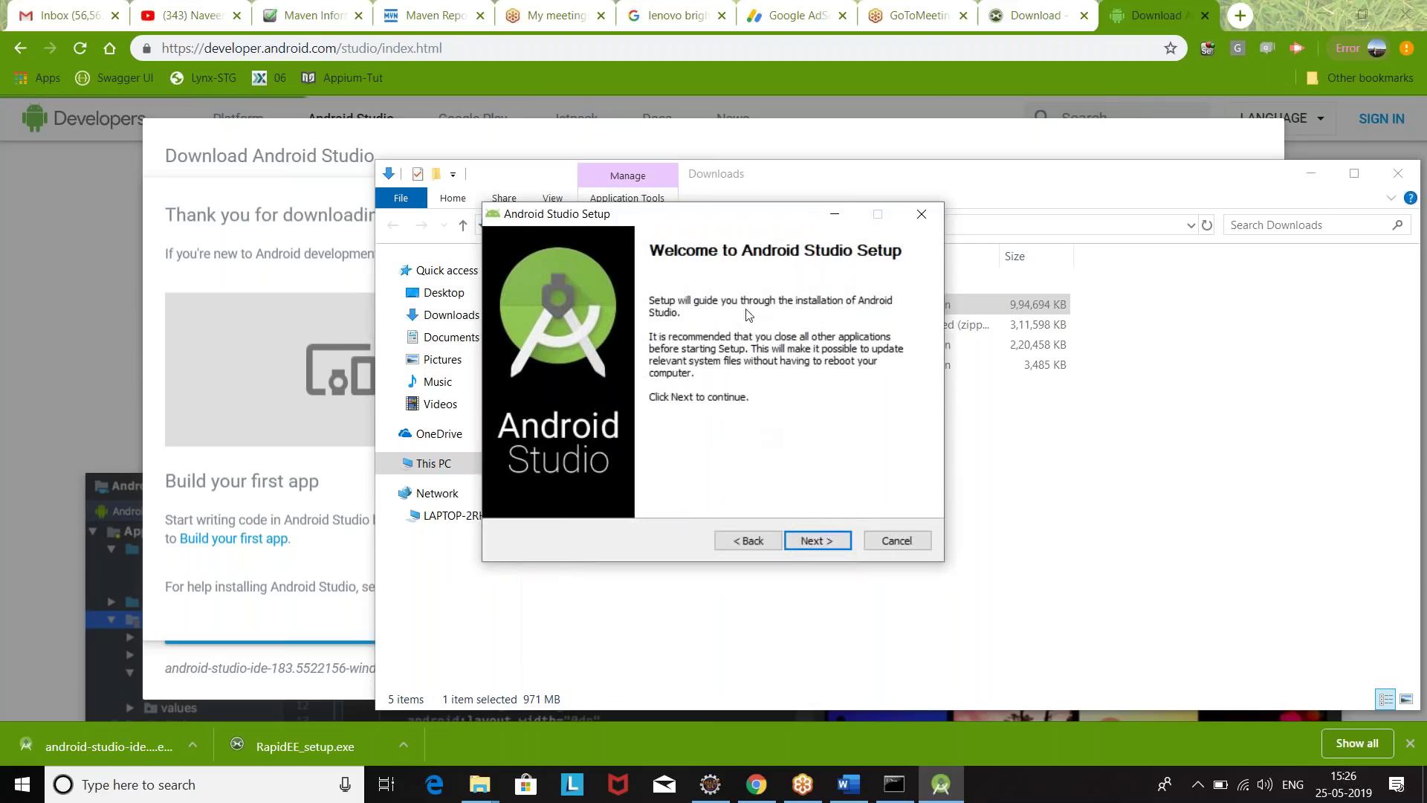
Install Android Studio with Android Virtual Device in C:\Program Files\Android\Android Studio, keeping the Android Studio Start Menu folder
click(810, 547)
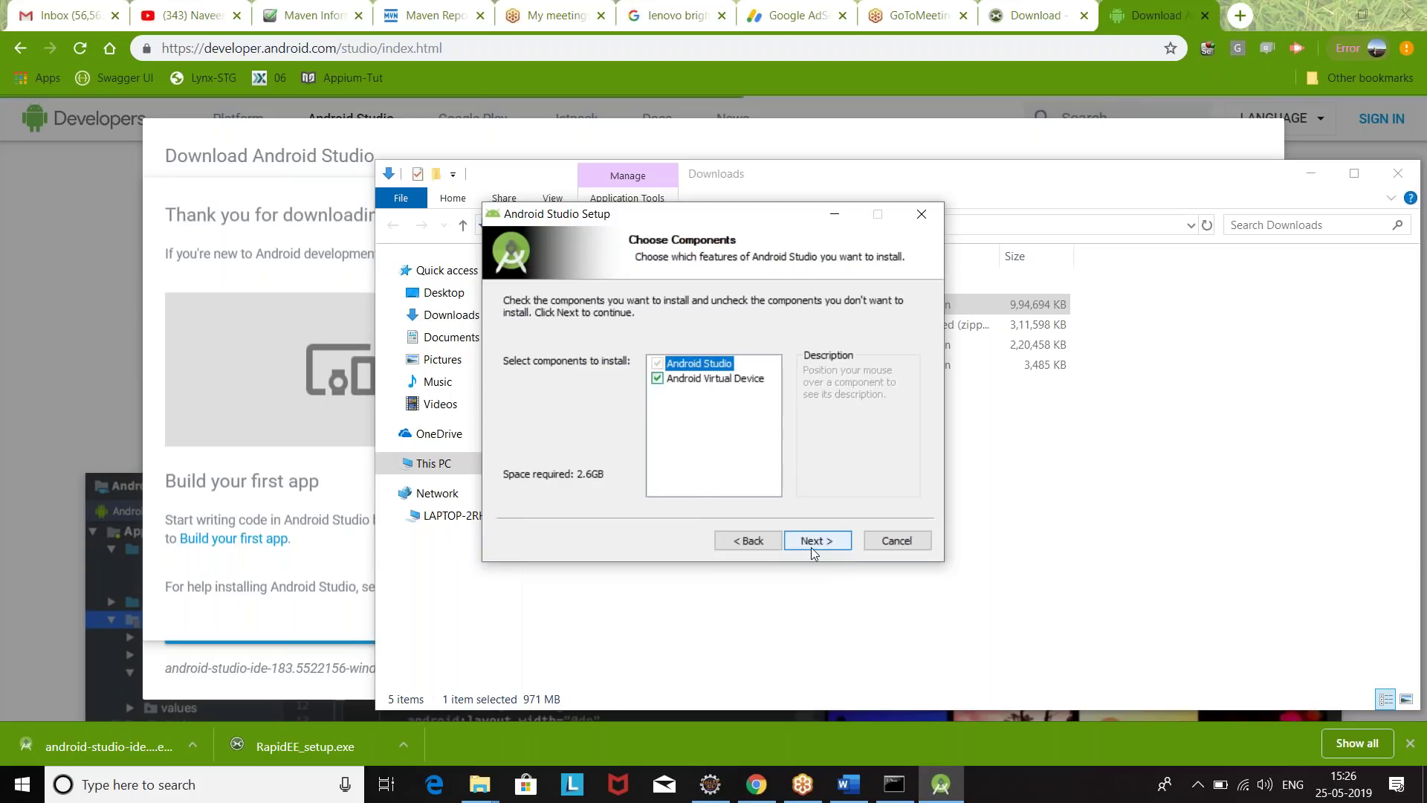
click(811, 547)
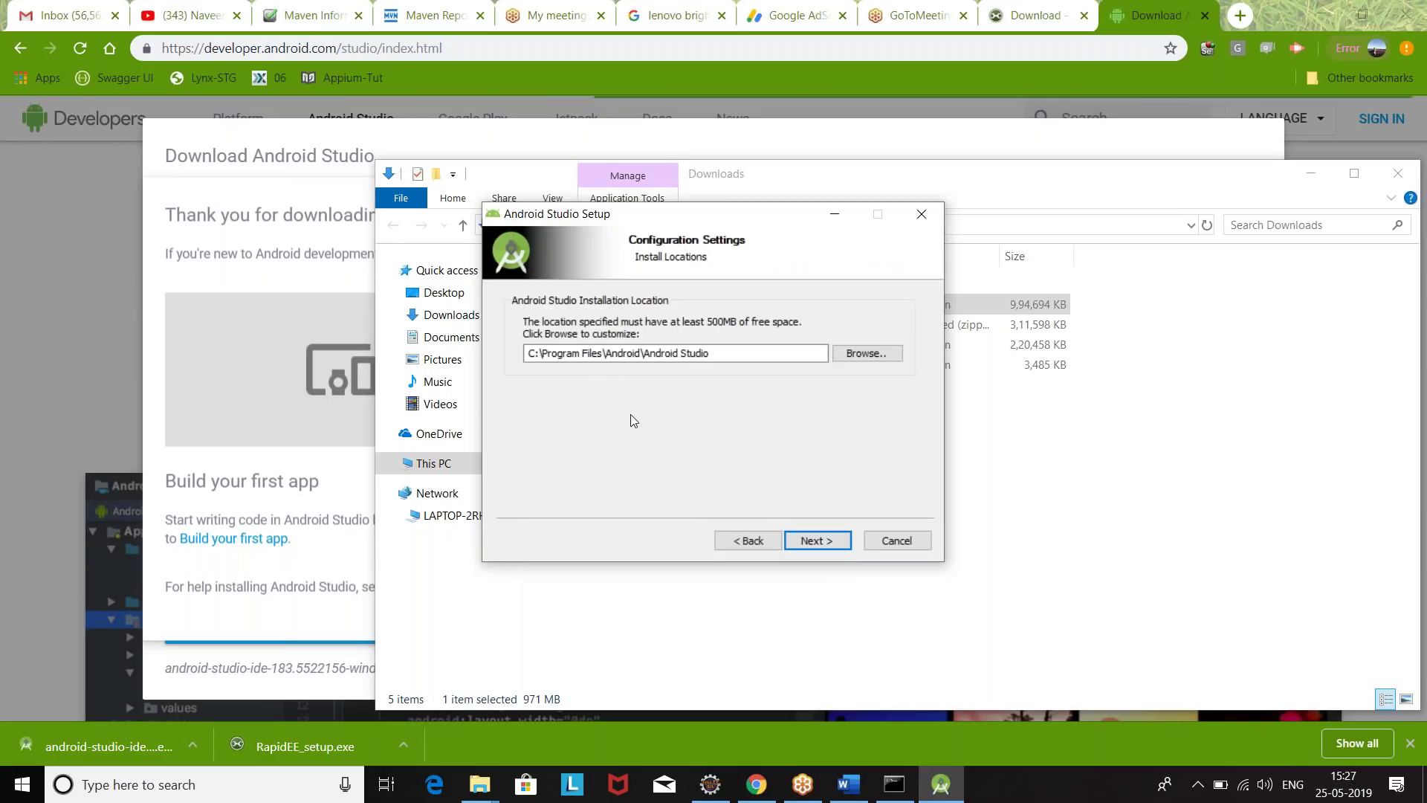
double_click(549, 347)
double_click(549, 347)
key(ctrl+a)
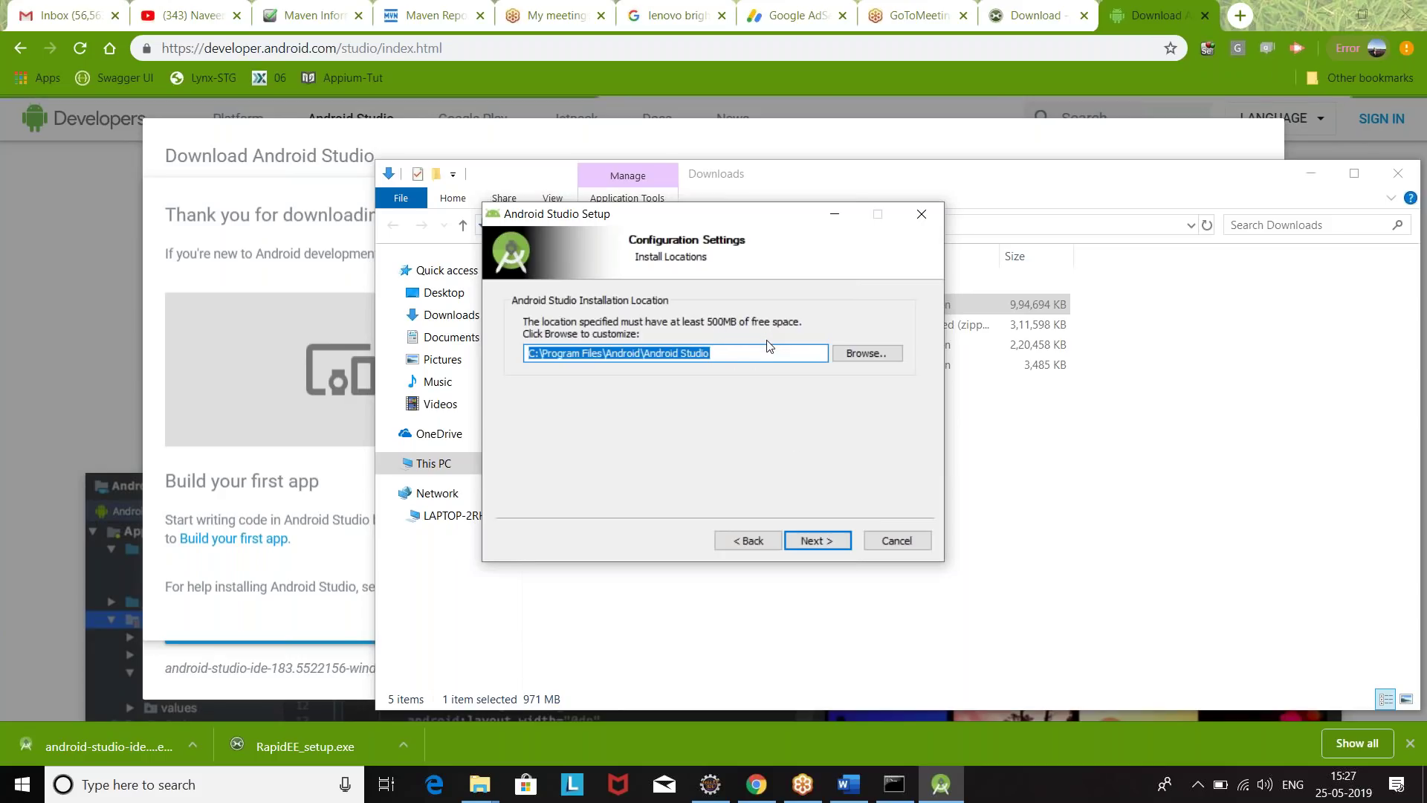
click(820, 542)
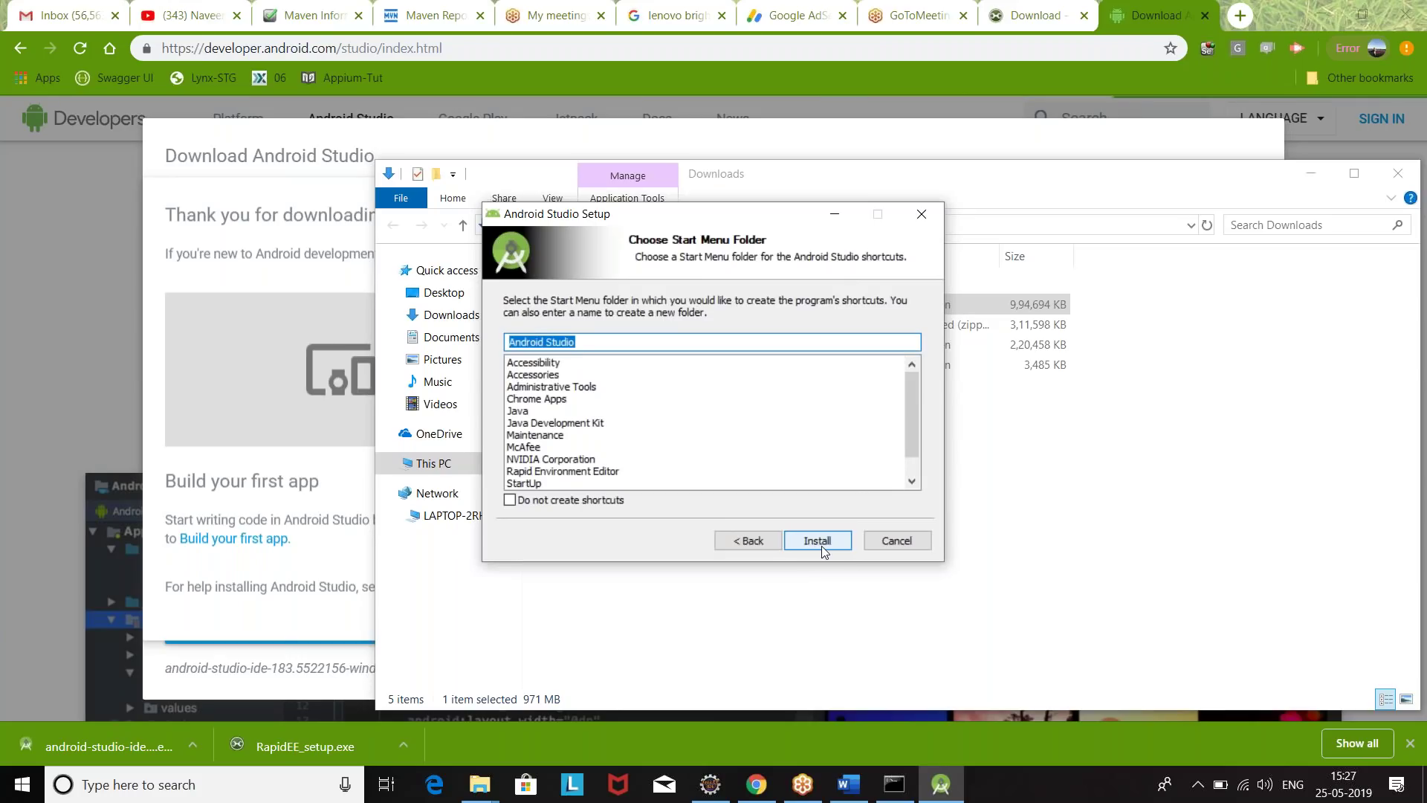
click(822, 545)
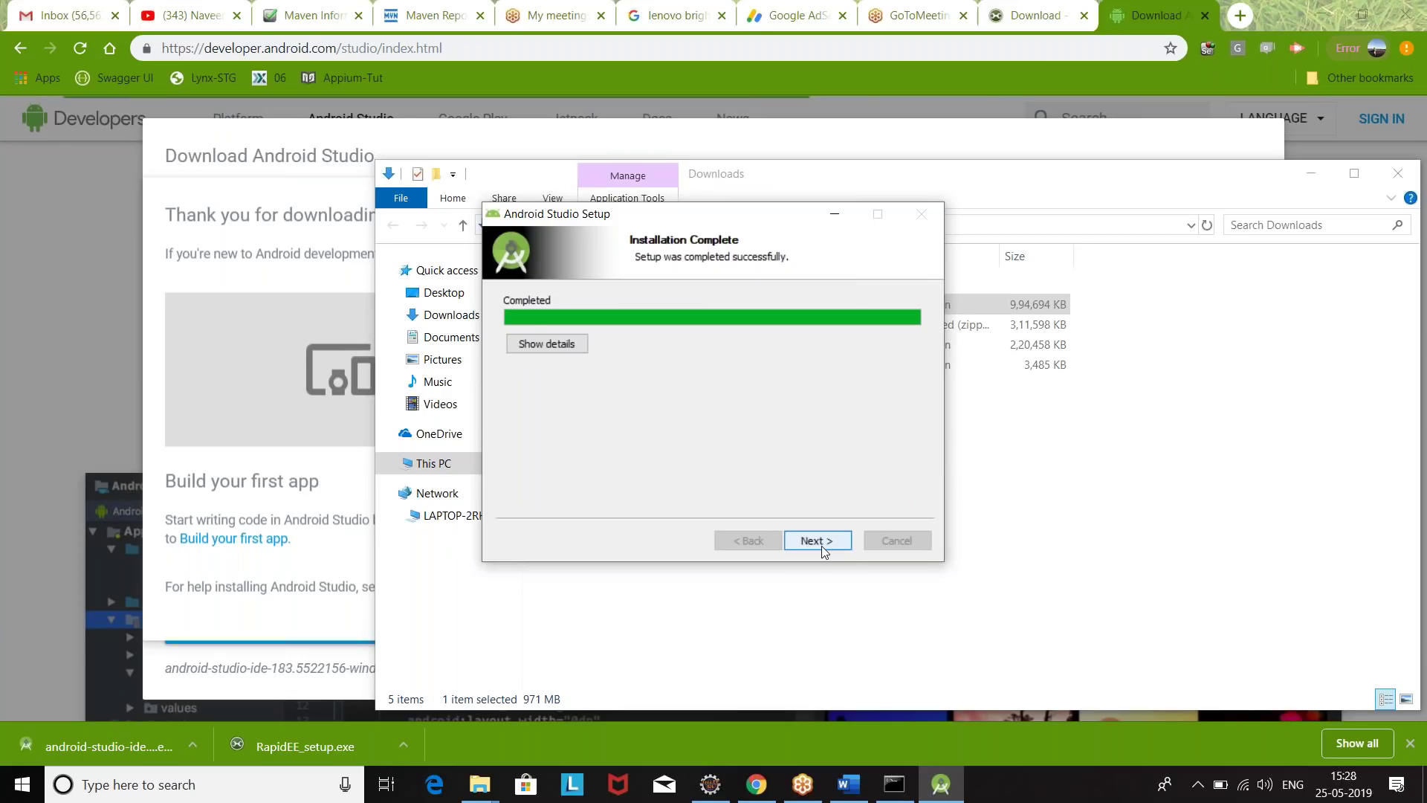
Finish the completed installer with Start Android Studio enabled and return to the Chrome window
click(822, 546)
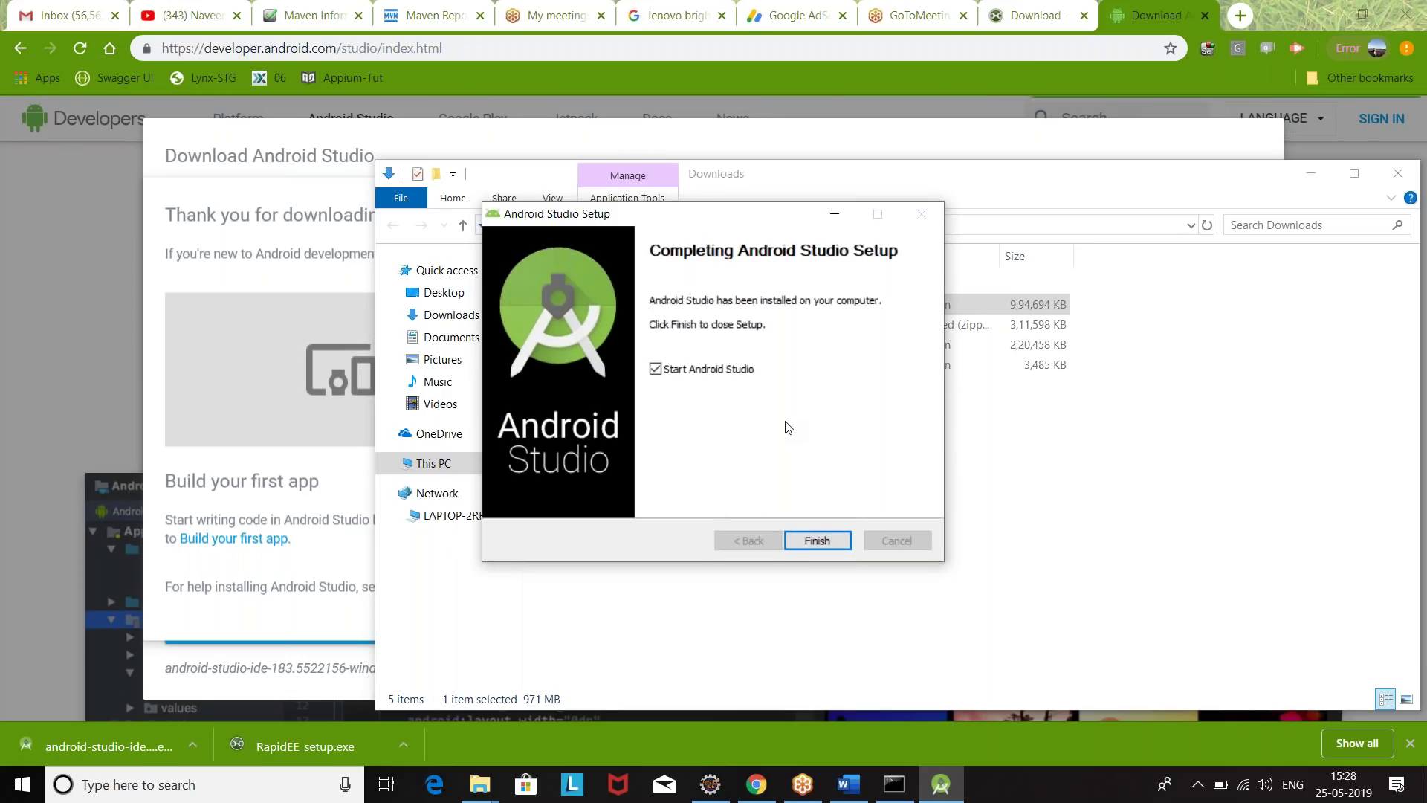
click(814, 542)
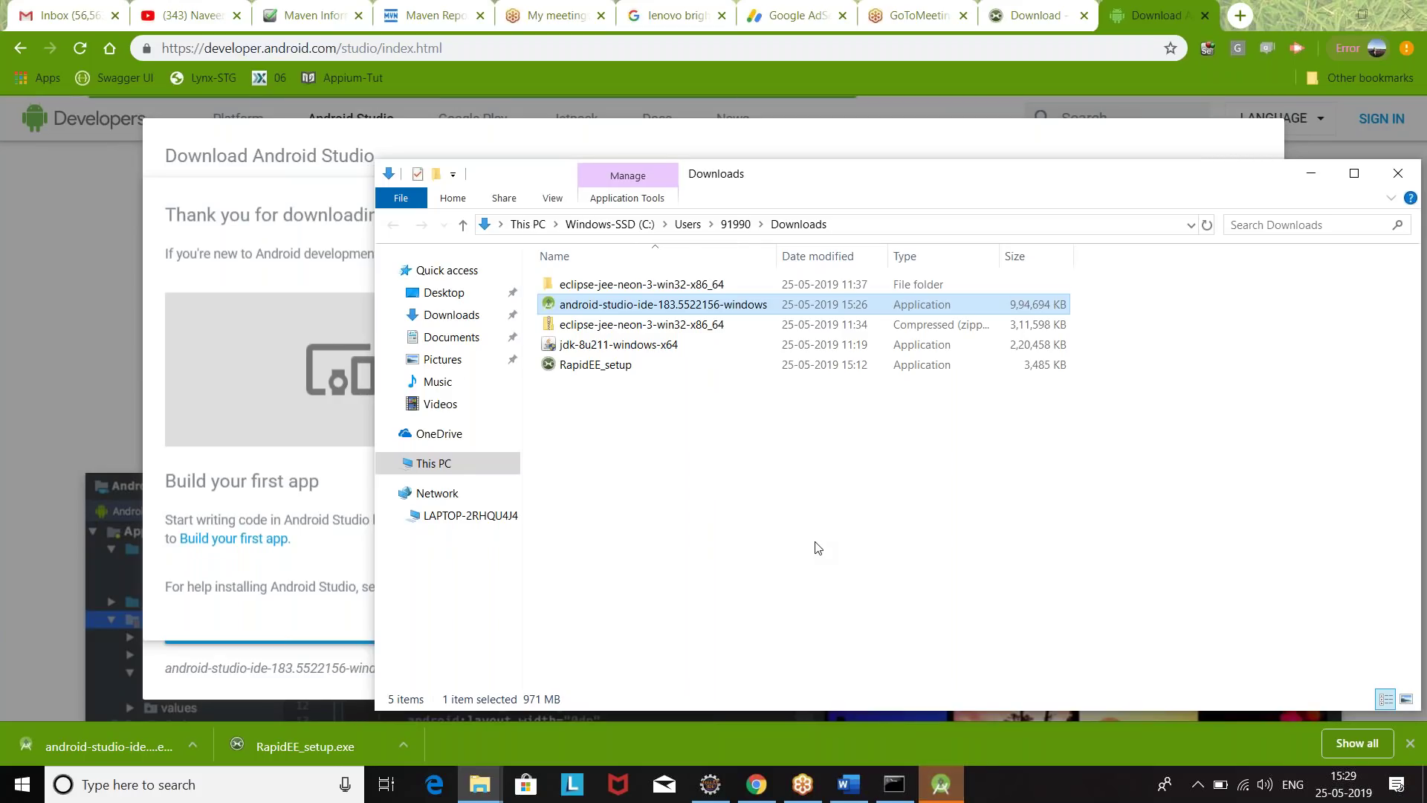
click(302, 141)
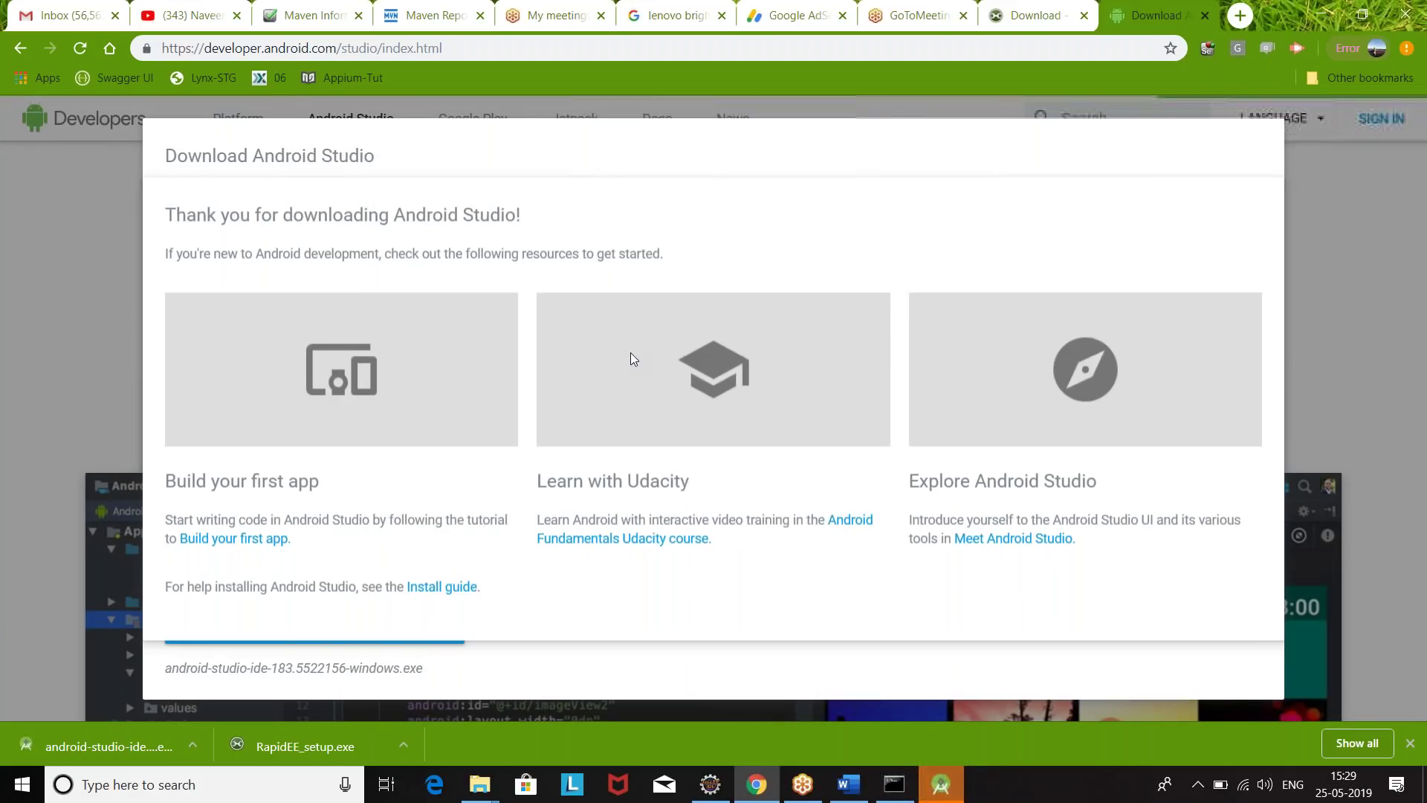
Bring the starting Android Studio forward, choose not to import settings, and decline sending usage statistics to Google
click(941, 784)
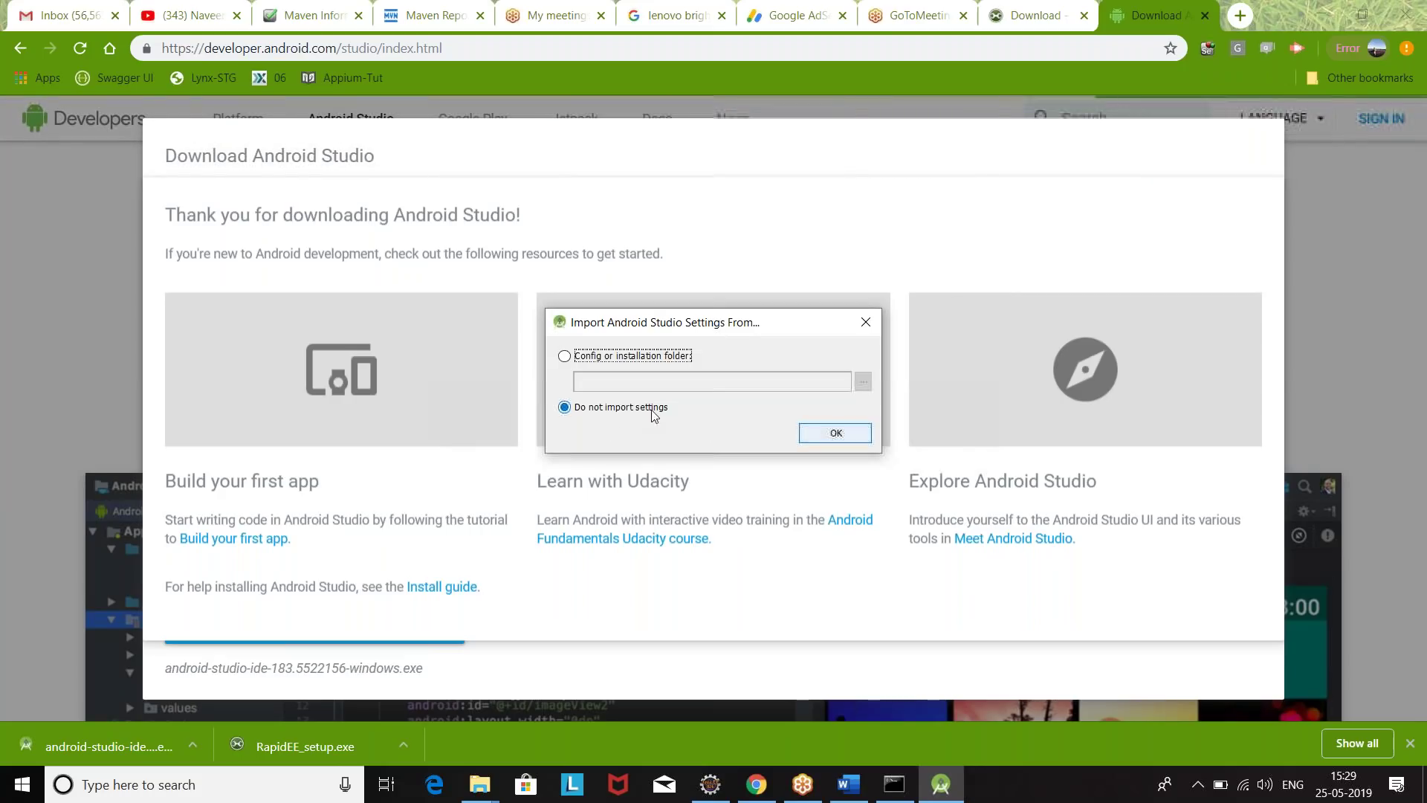
click(822, 435)
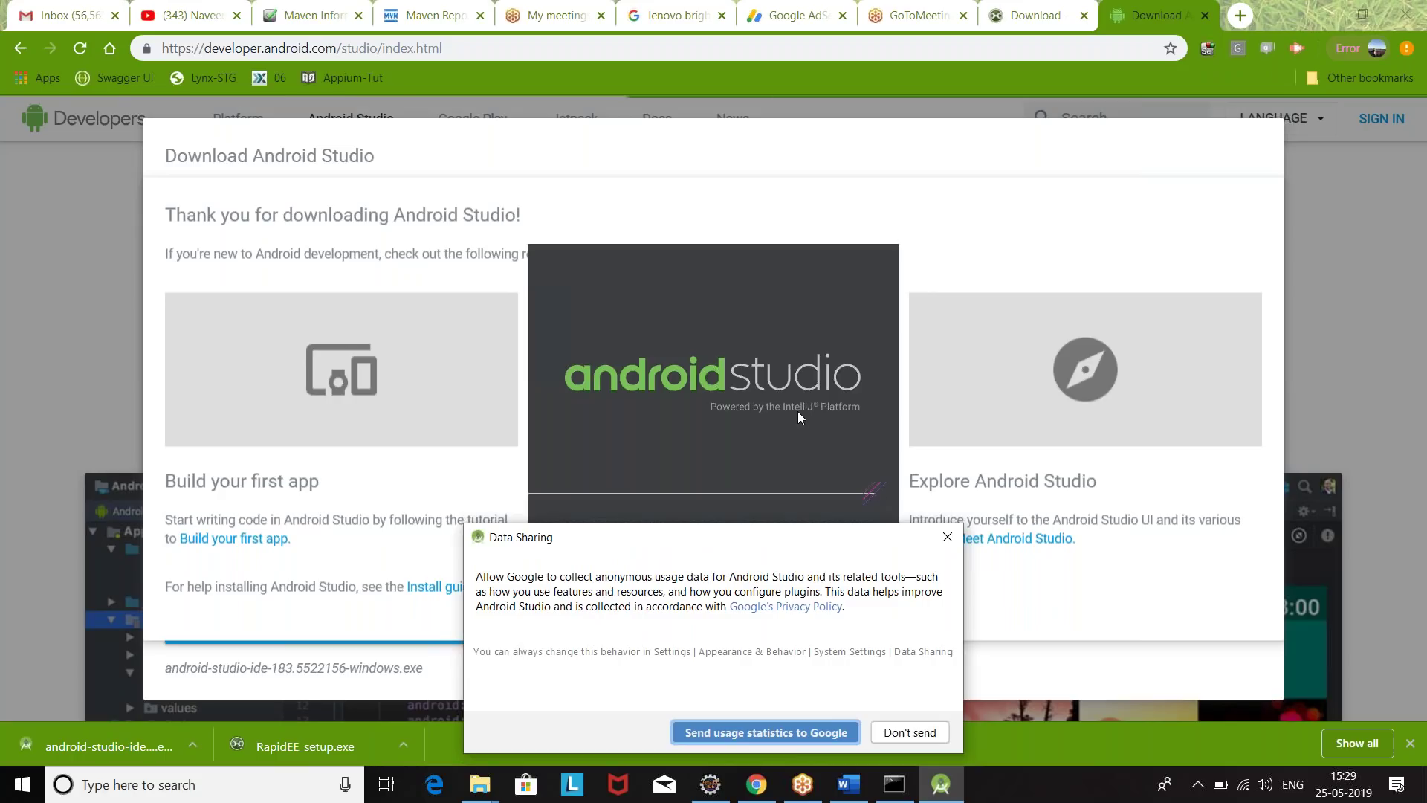
click(905, 733)
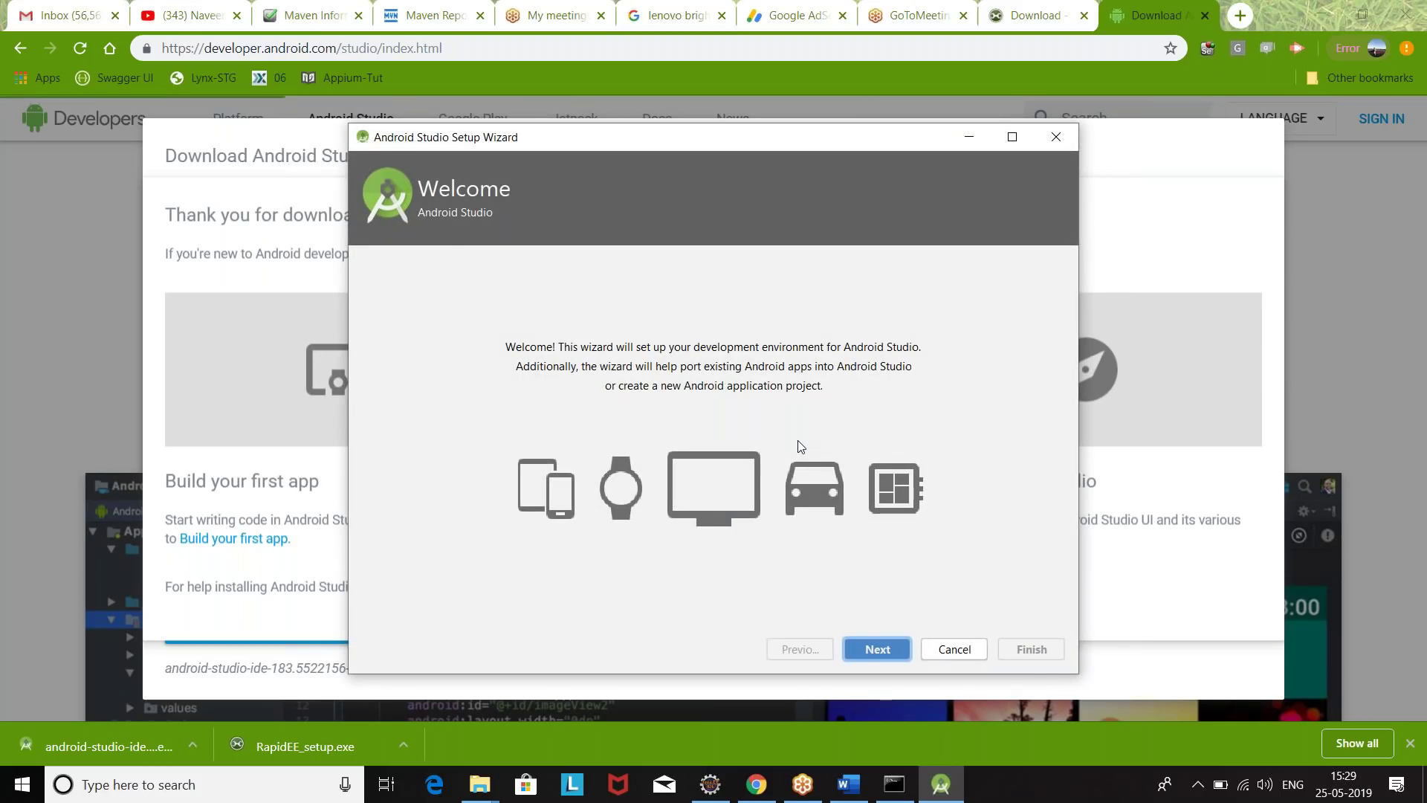
Complete the Android Studio Setup Wizard pages with the Standard install type and Light theme, and start the SDK component download
click(872, 653)
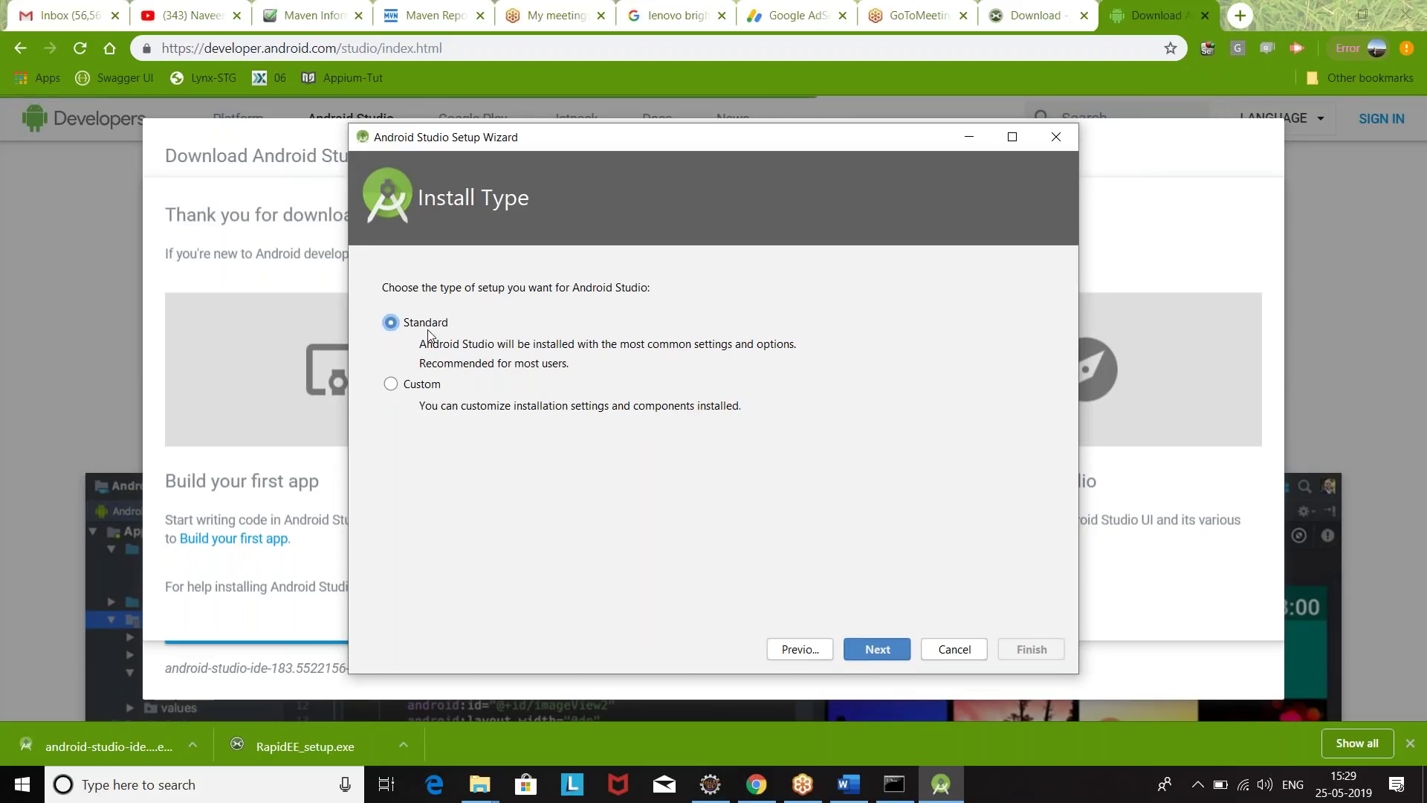
click(873, 644)
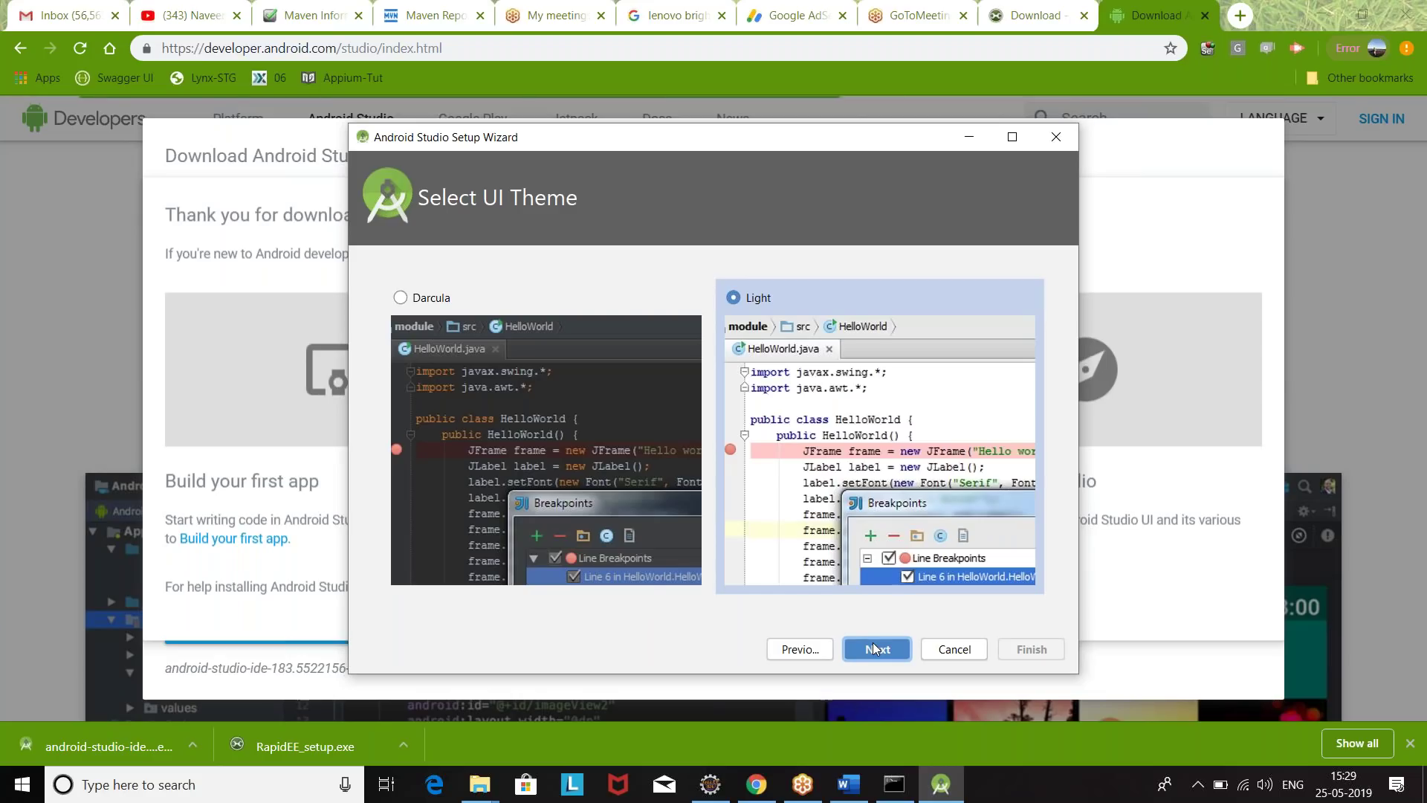
click(873, 642)
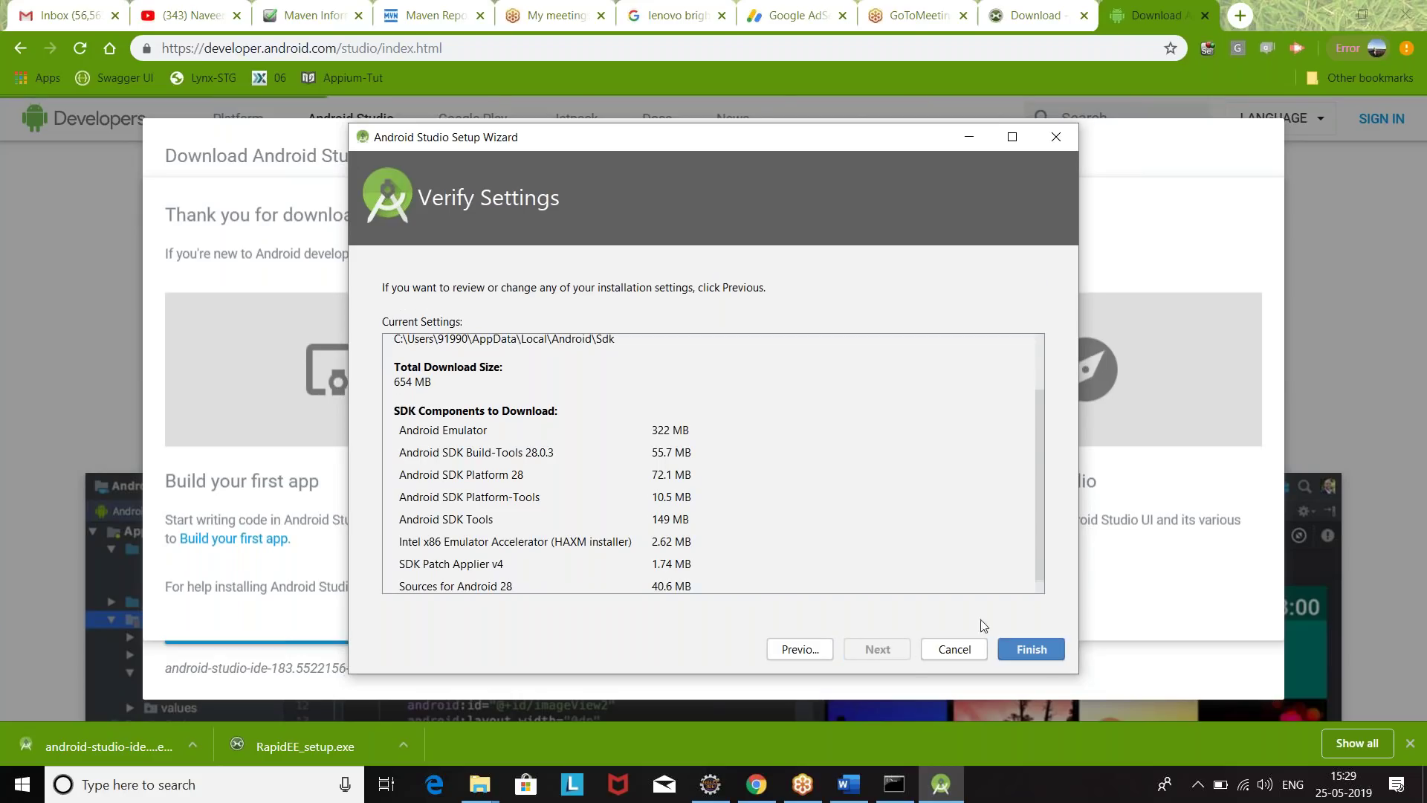
click(1040, 652)
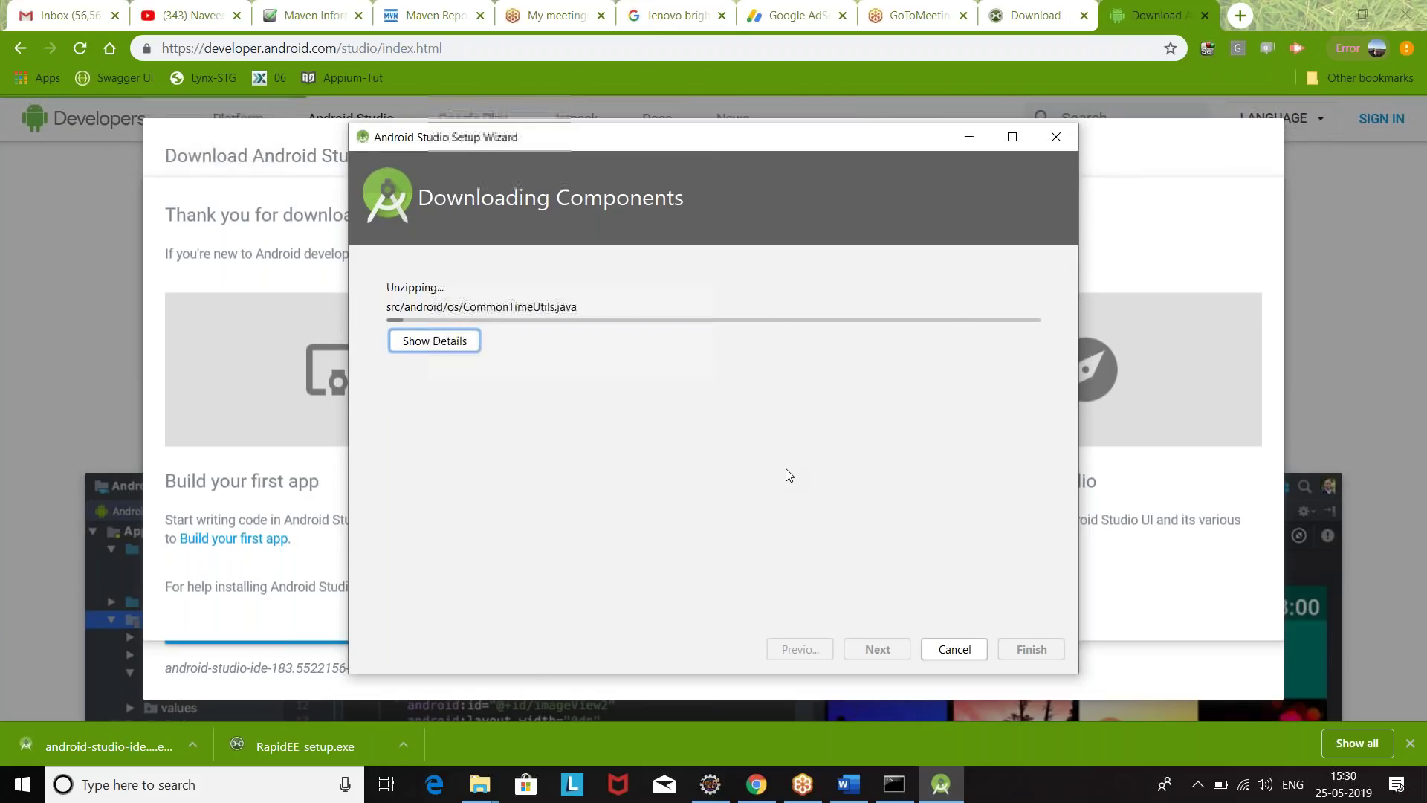
Show the component download details, check the log lines for the Android SDK and Intel HAXM, and finish the setup wizard
click(435, 342)
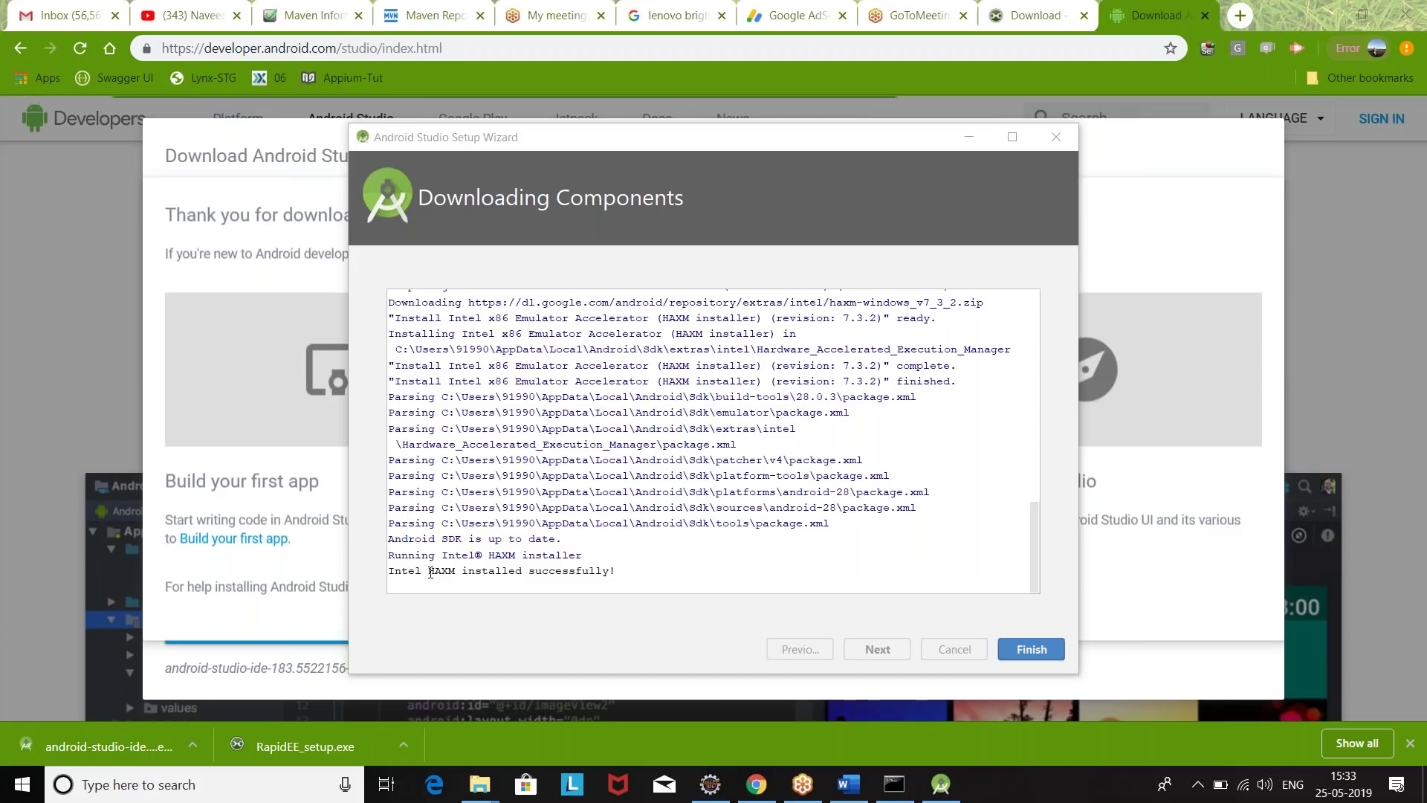
drag(431, 572, 524, 568)
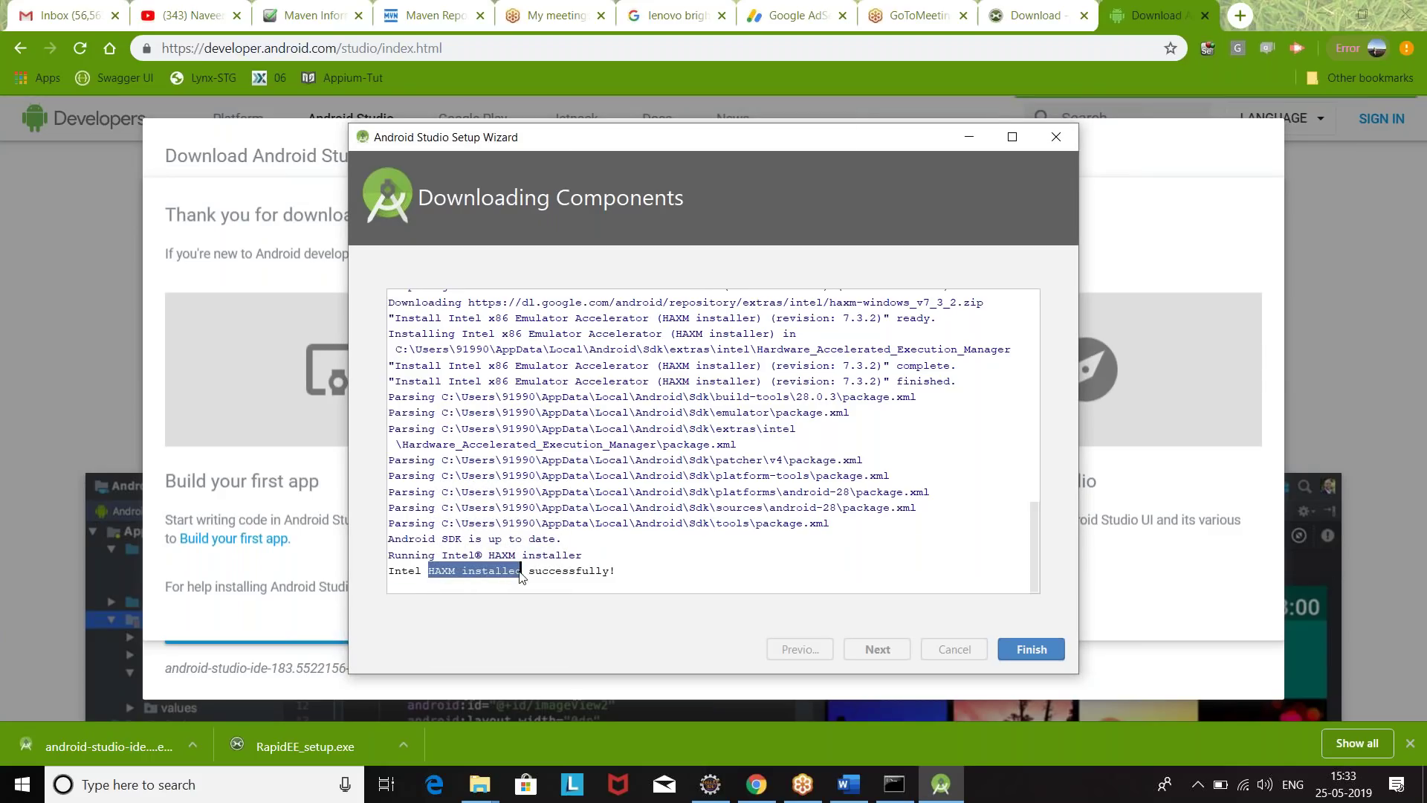
triple_click(444, 539)
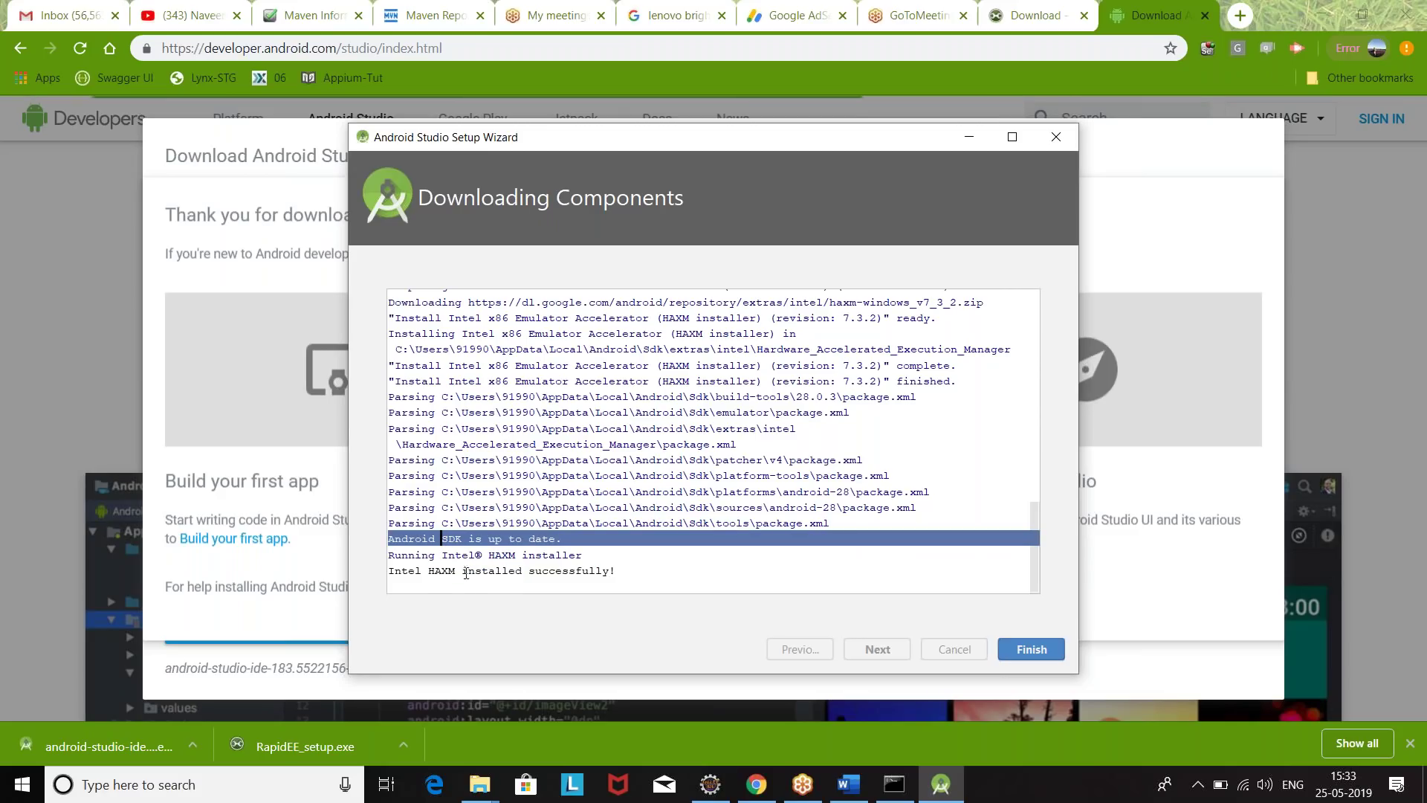
click(1030, 650)
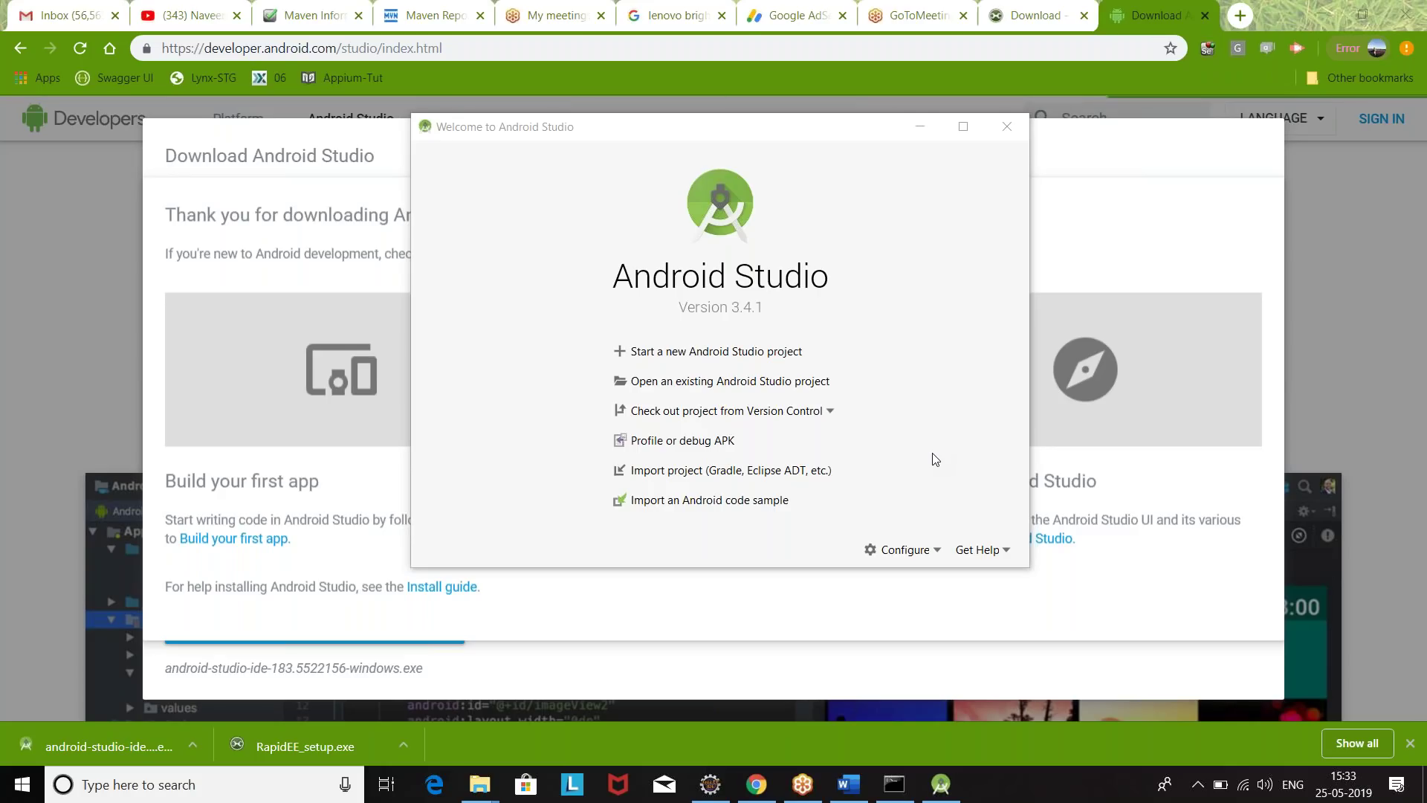
Open the SDK Manager from the Android Studio welcome window and highlight the Android SDK Location path
click(922, 551)
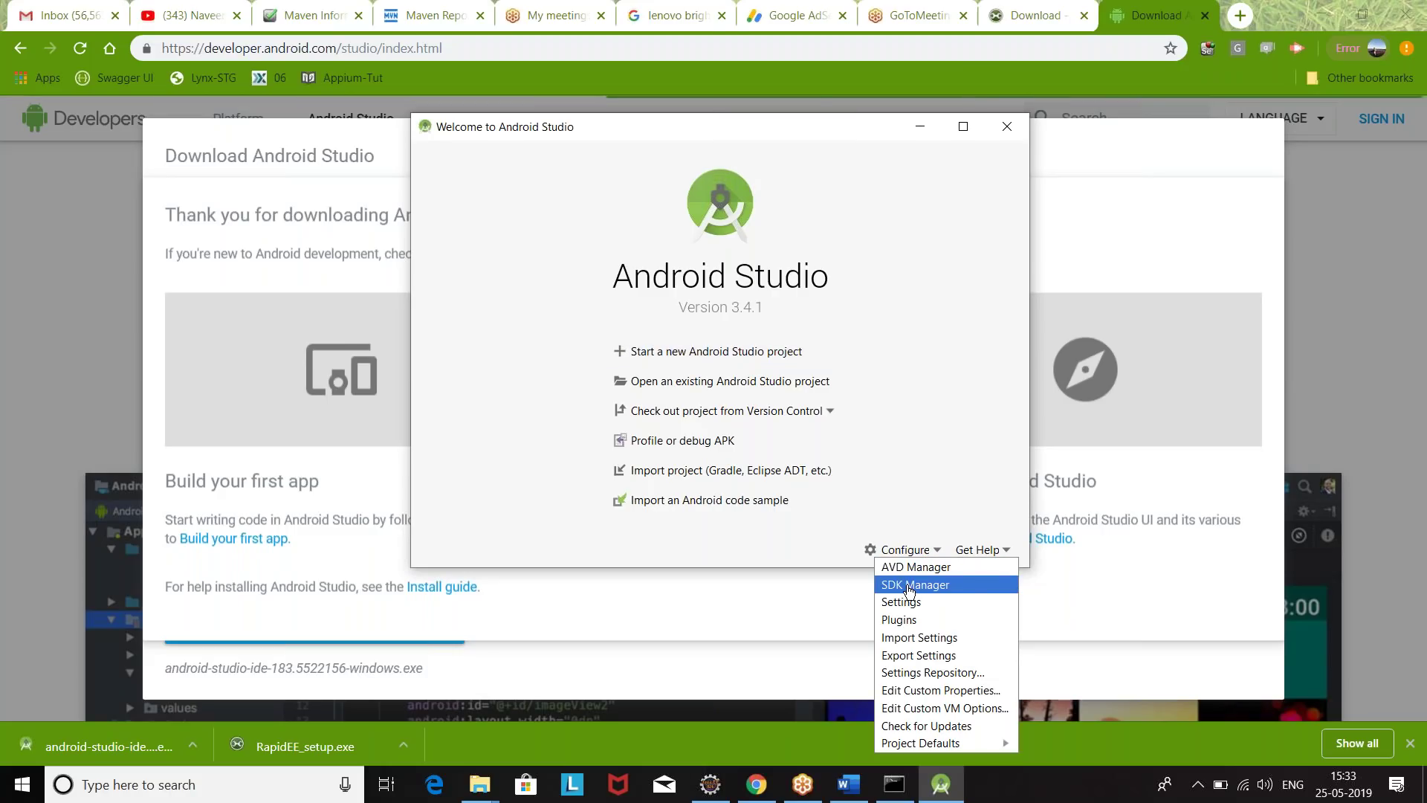
click(899, 585)
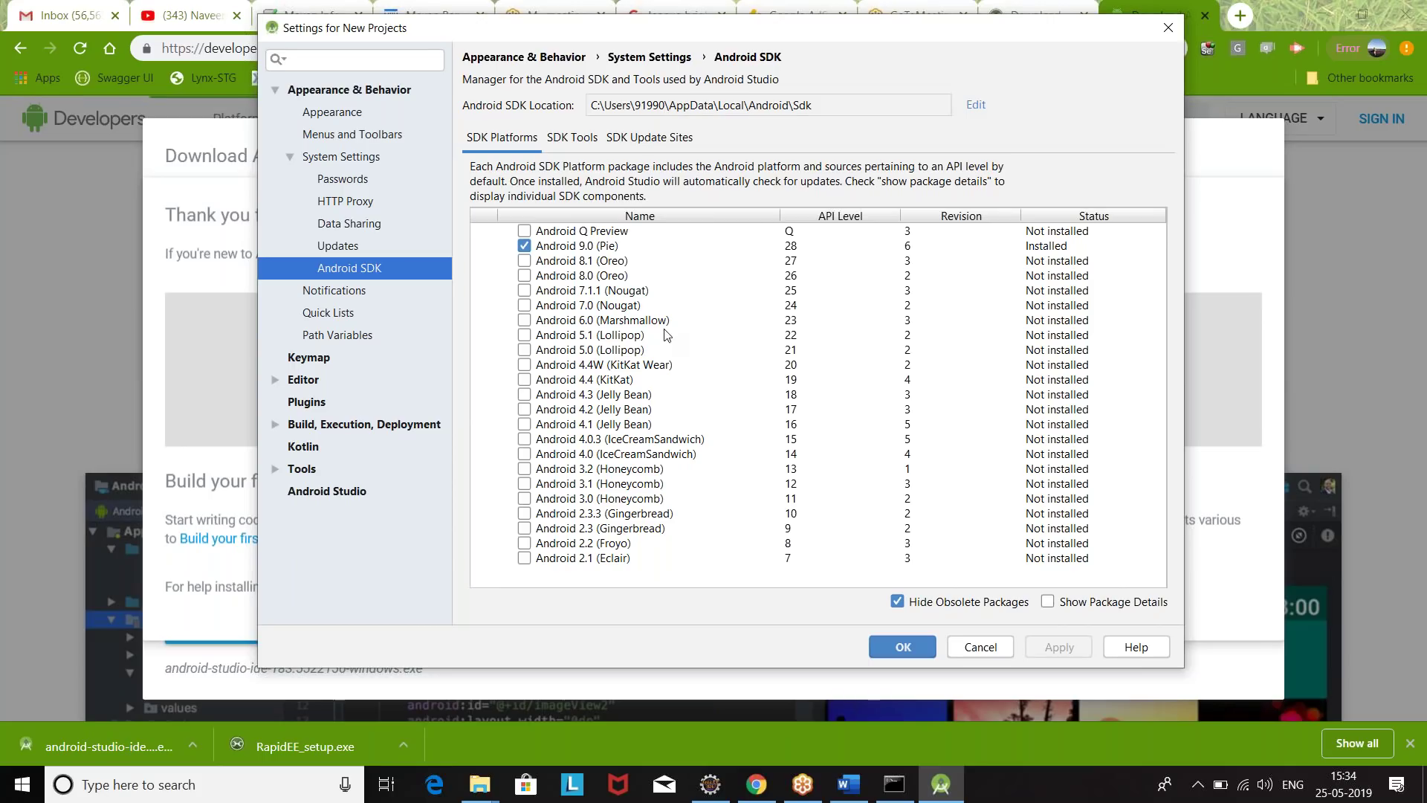
click(751, 107)
double_click(750, 107)
click(750, 108)
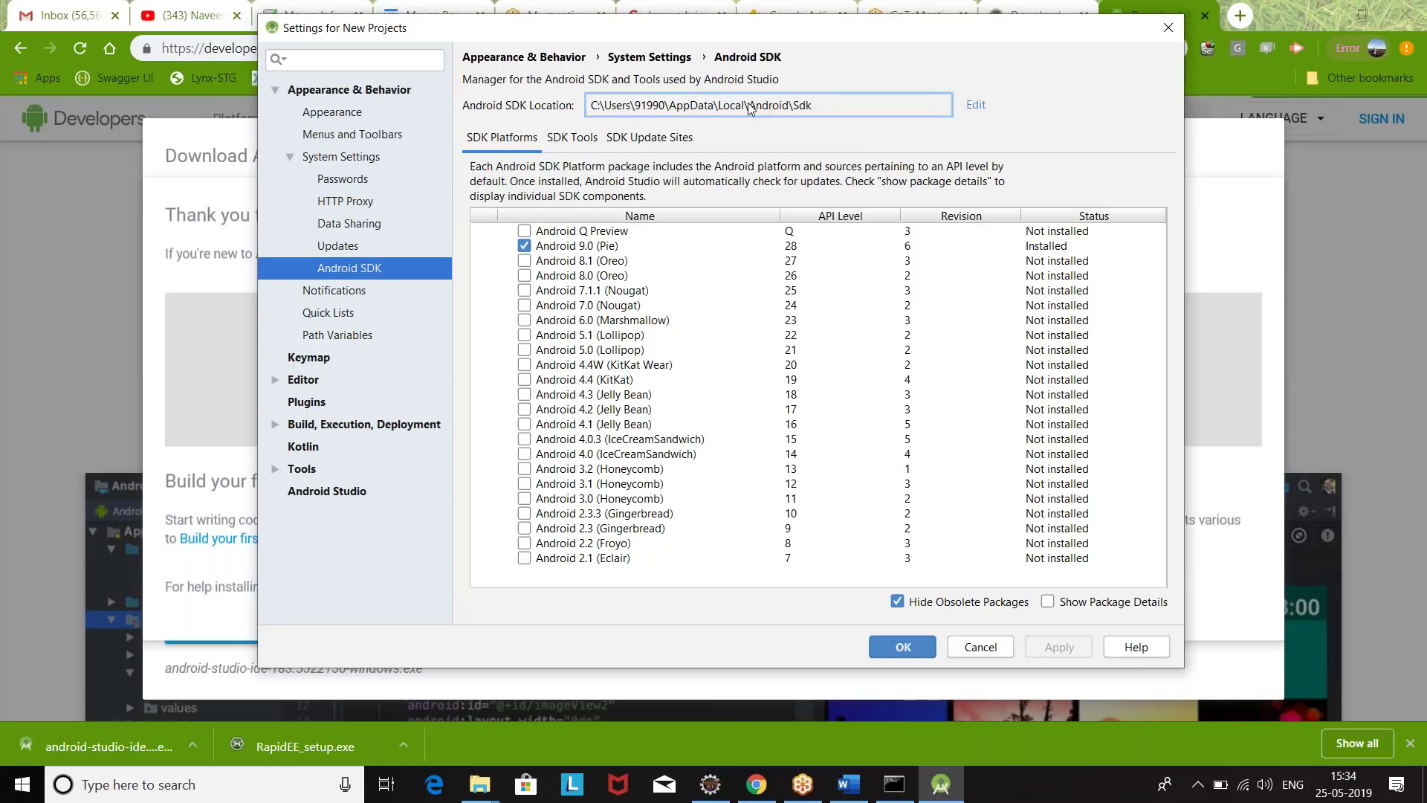
triple_click(750, 108)
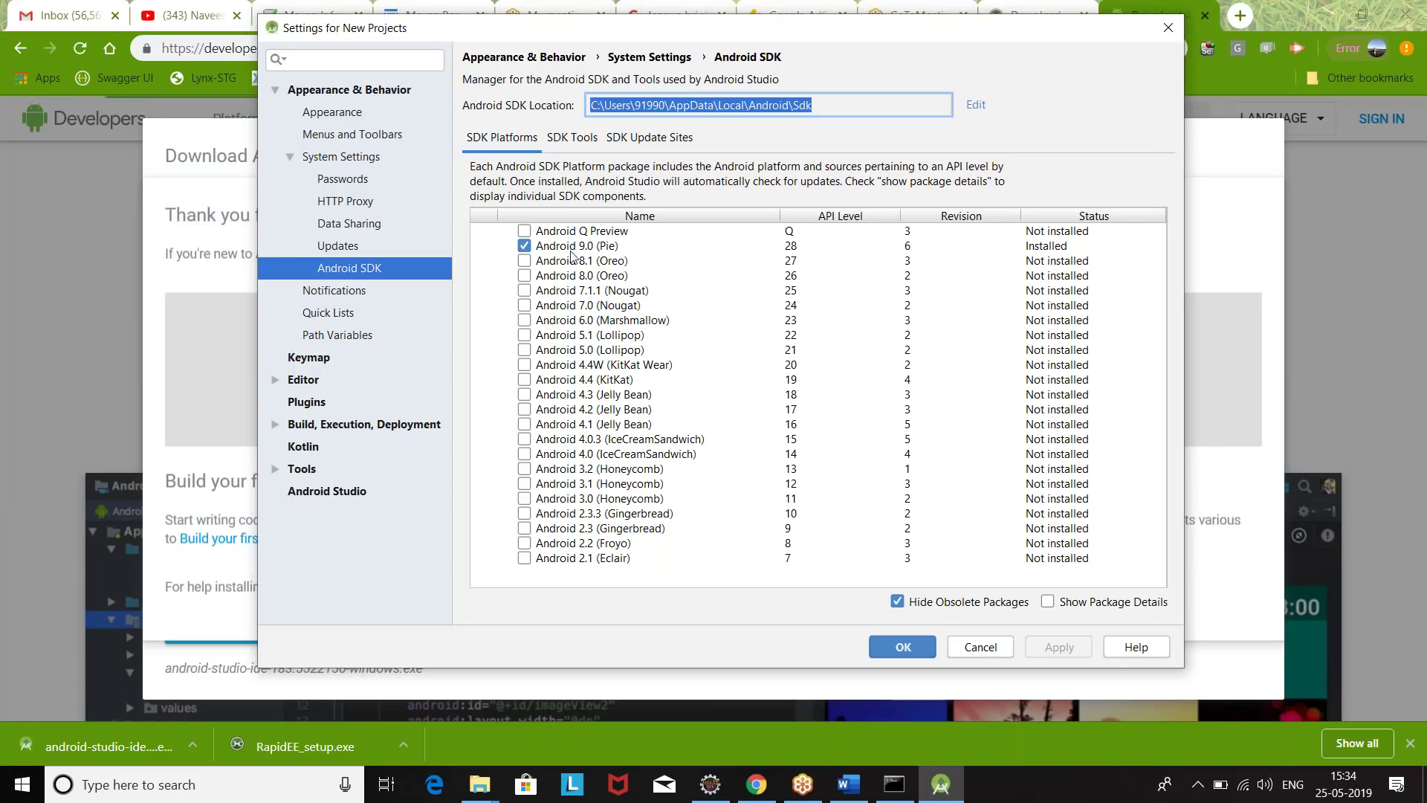
Install the Android 8.1 (Oreo), 7.0 (Nougat) and 6.0 (Marshmallow) SDK platforms, accepting the android-sdk-license
click(524, 264)
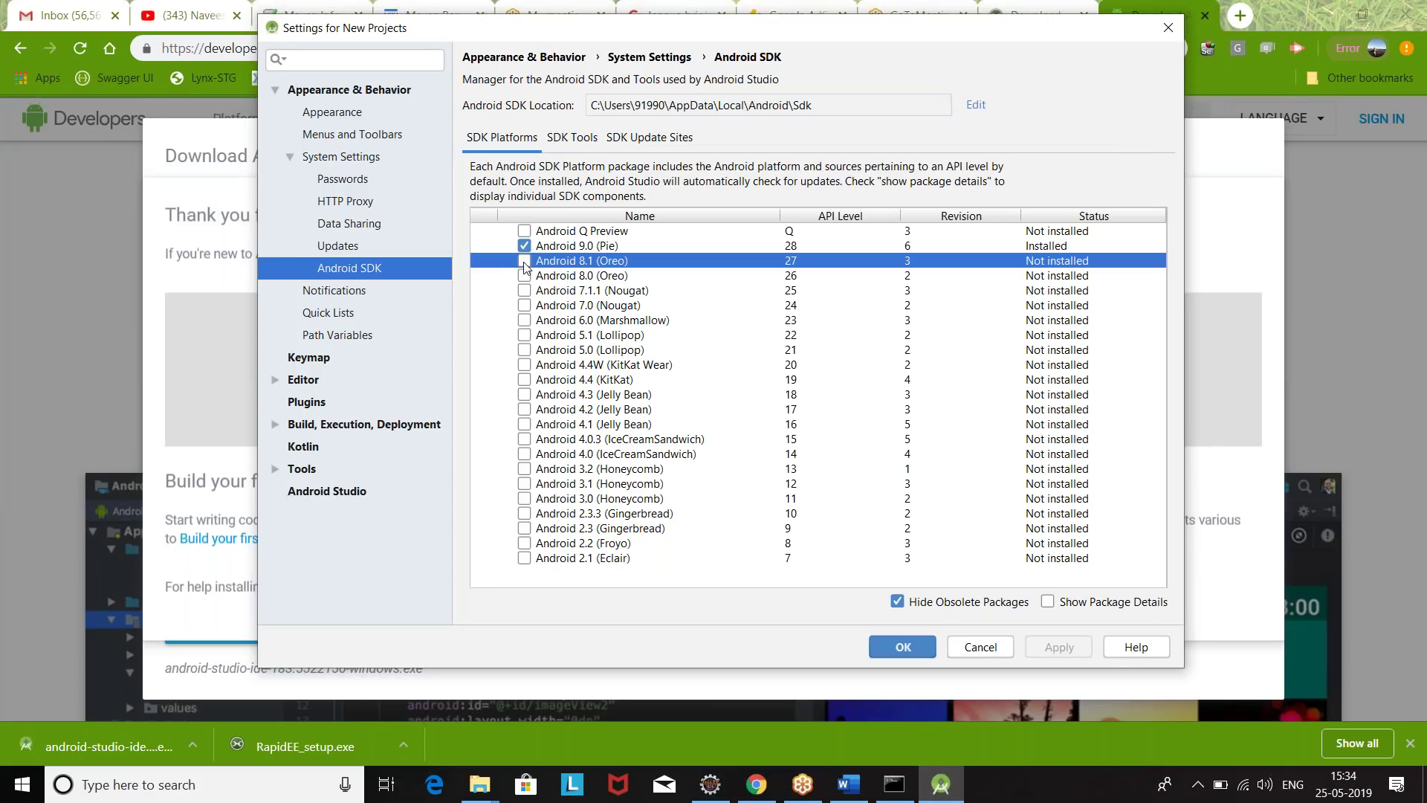
click(524, 306)
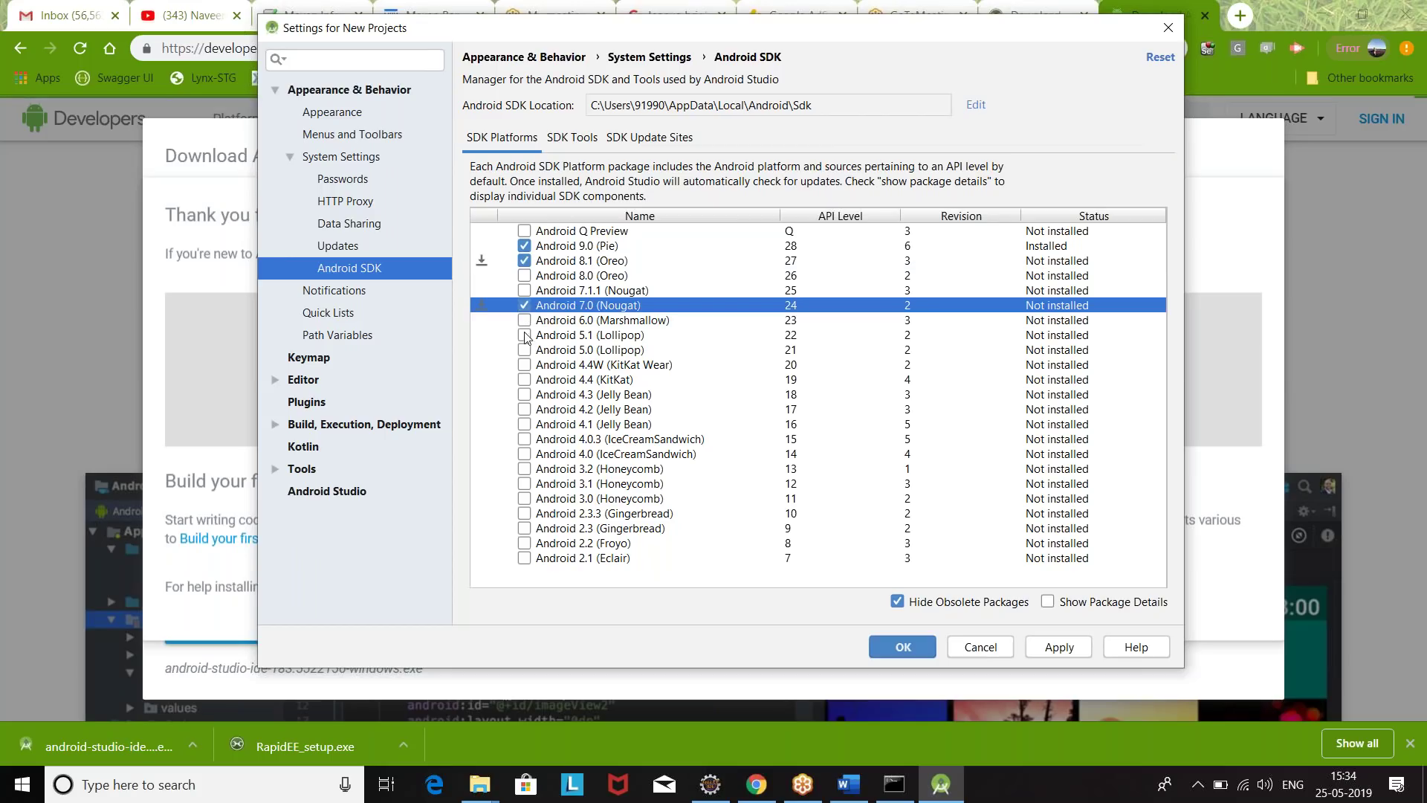
click(524, 321)
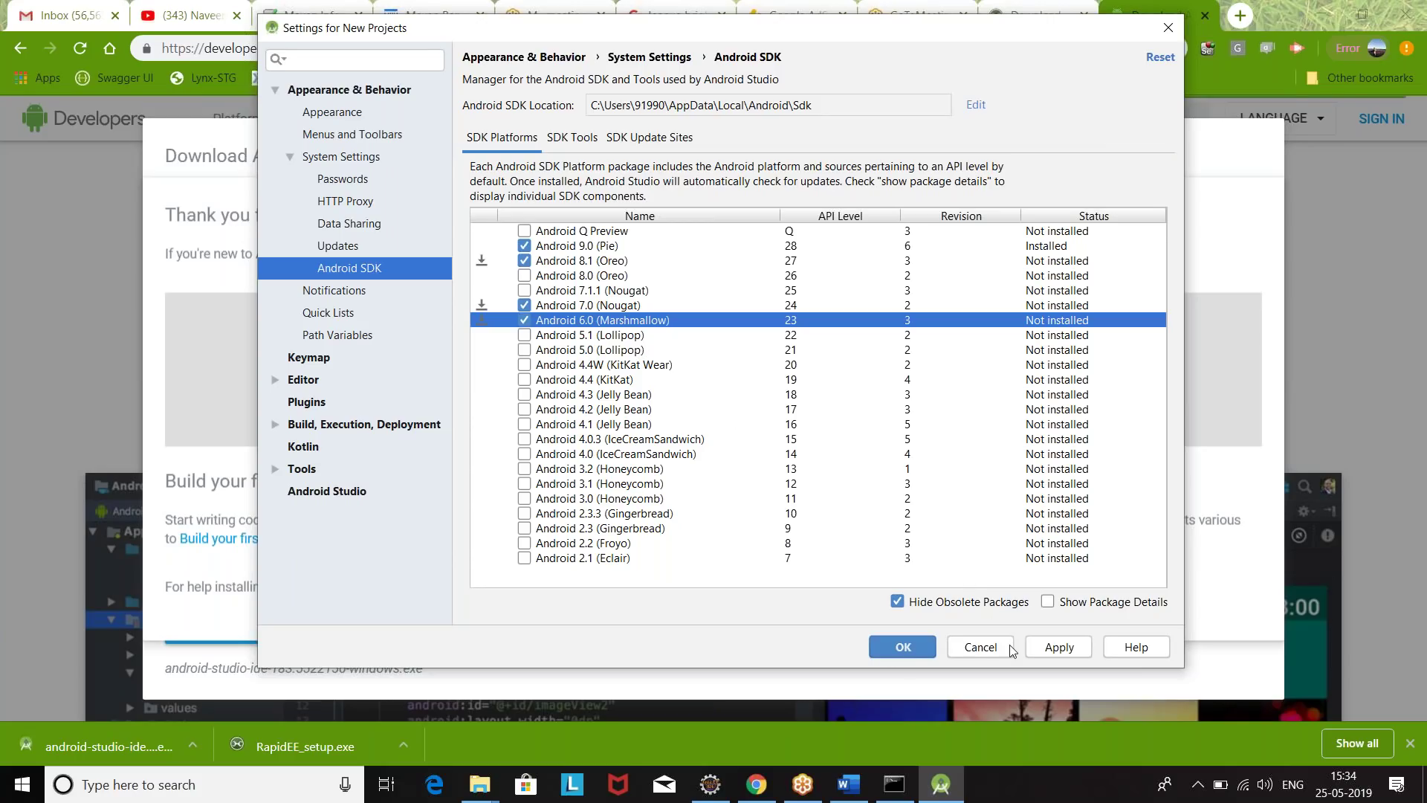
click(1059, 647)
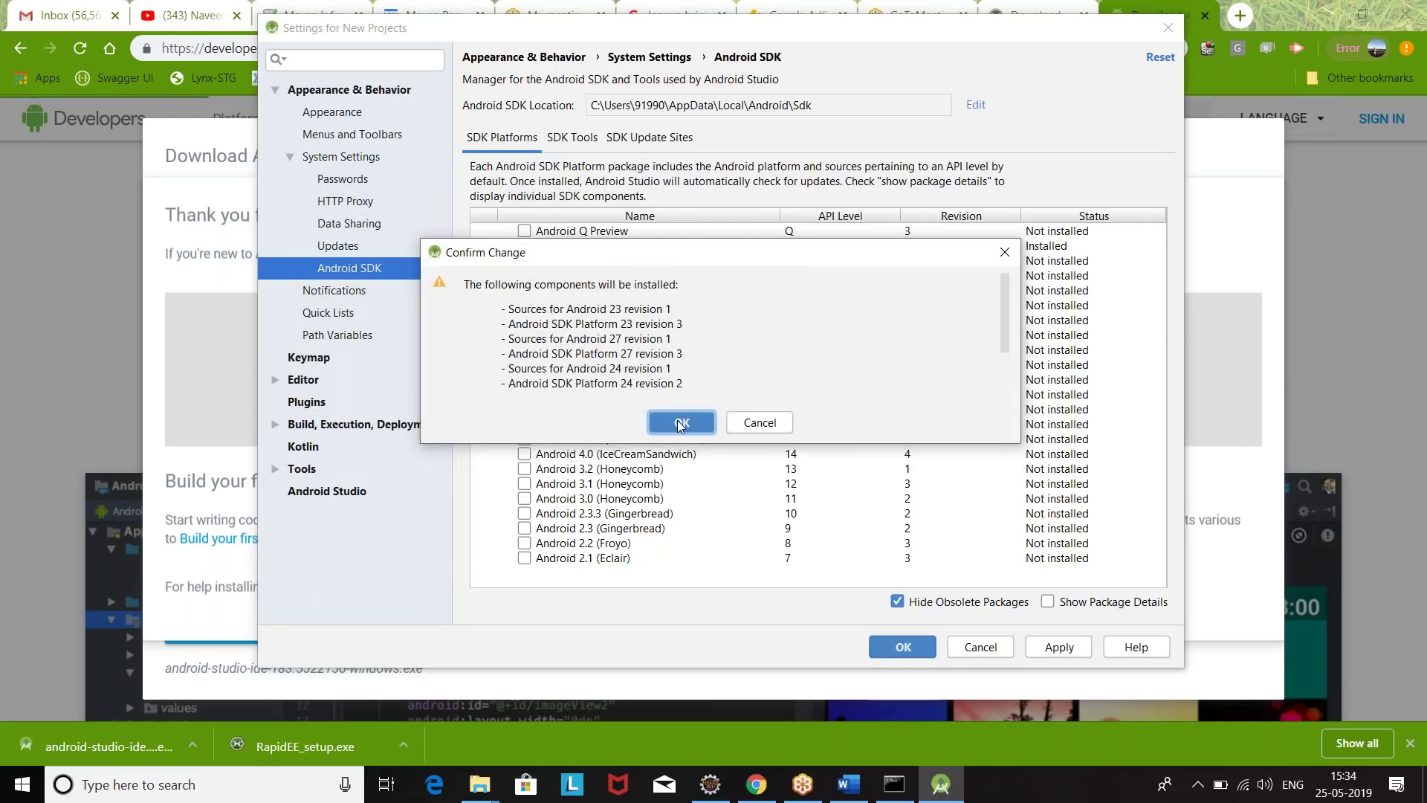
click(680, 423)
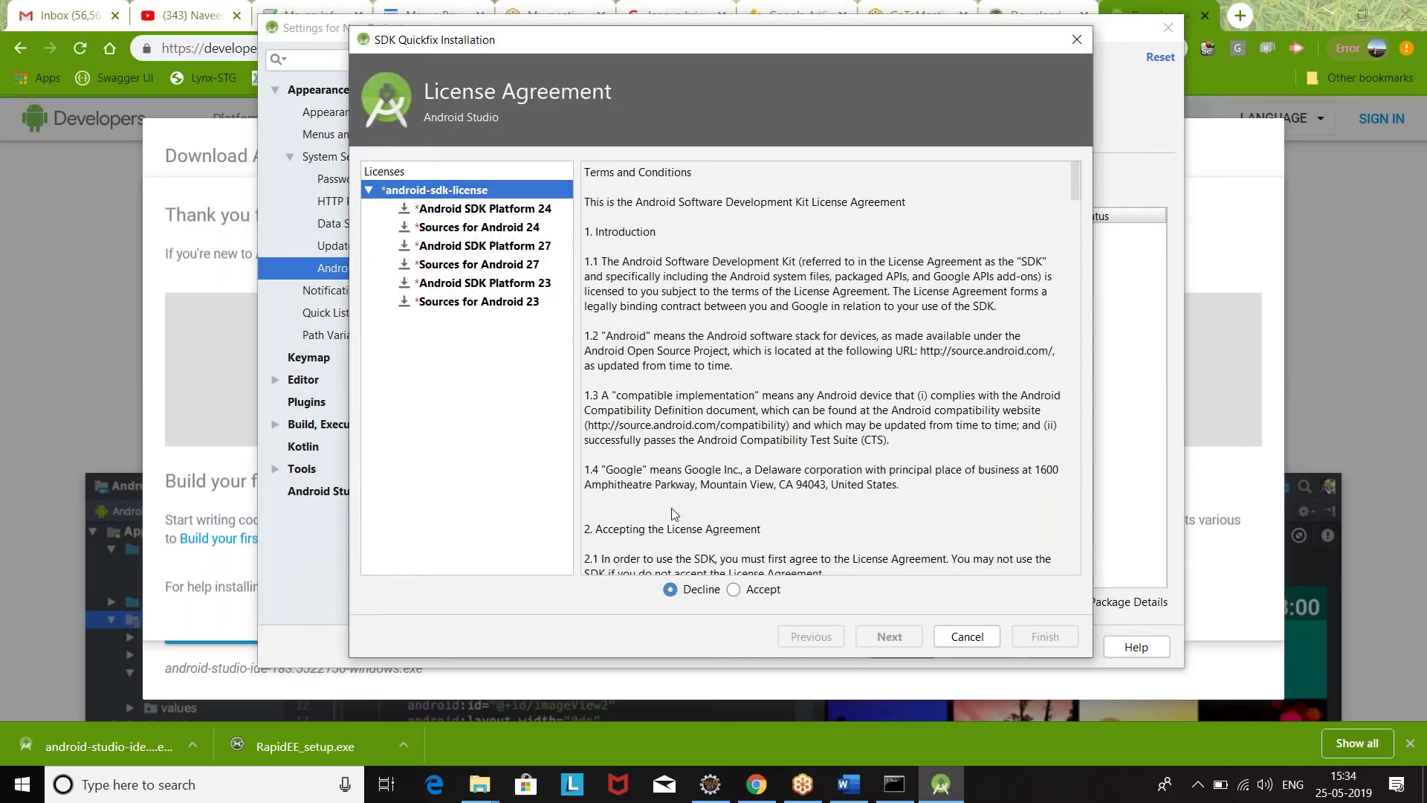
click(734, 590)
click(889, 637)
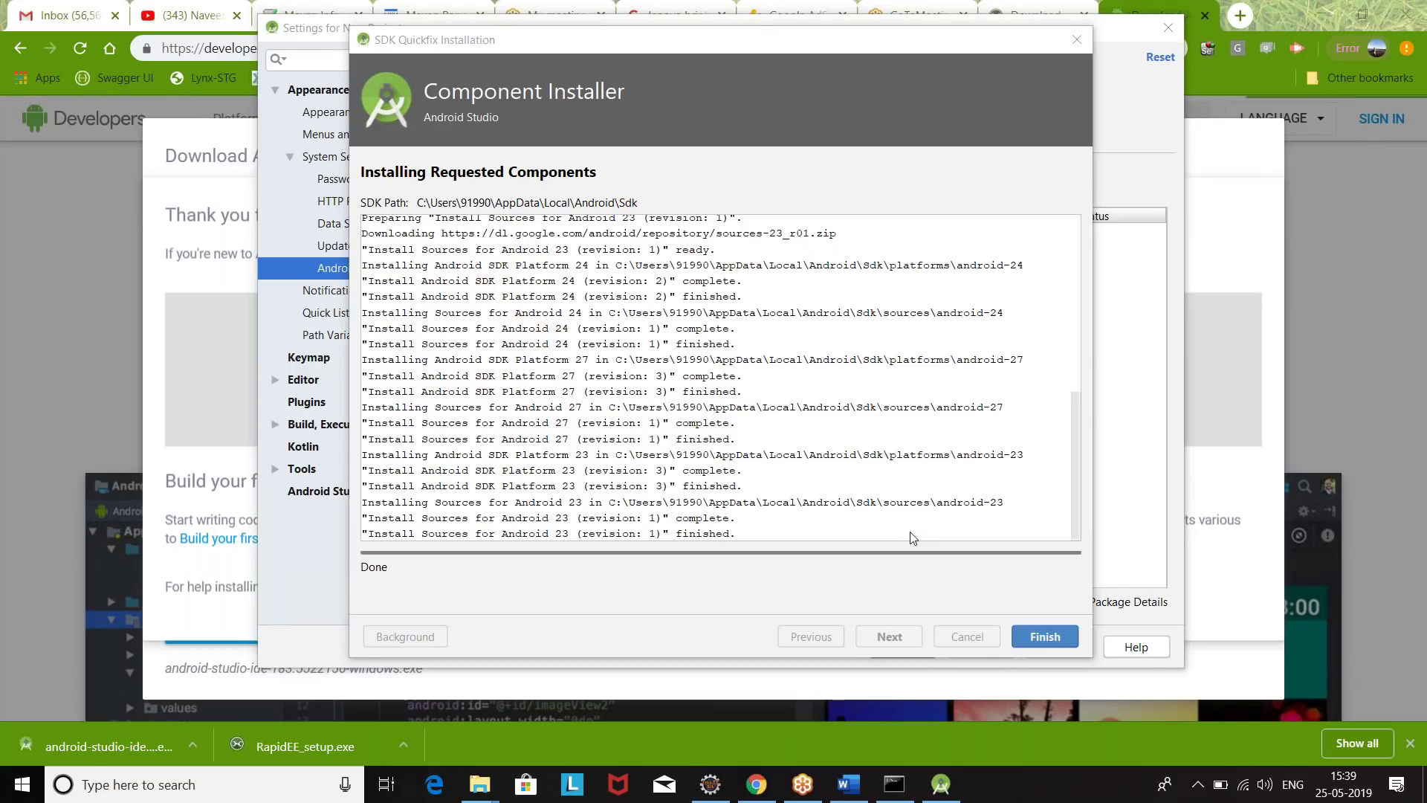
Review the component installer log for the requested SDK packages, finish the installer and confirm the Android SDK settings
scroll(693, 362, up, 1)
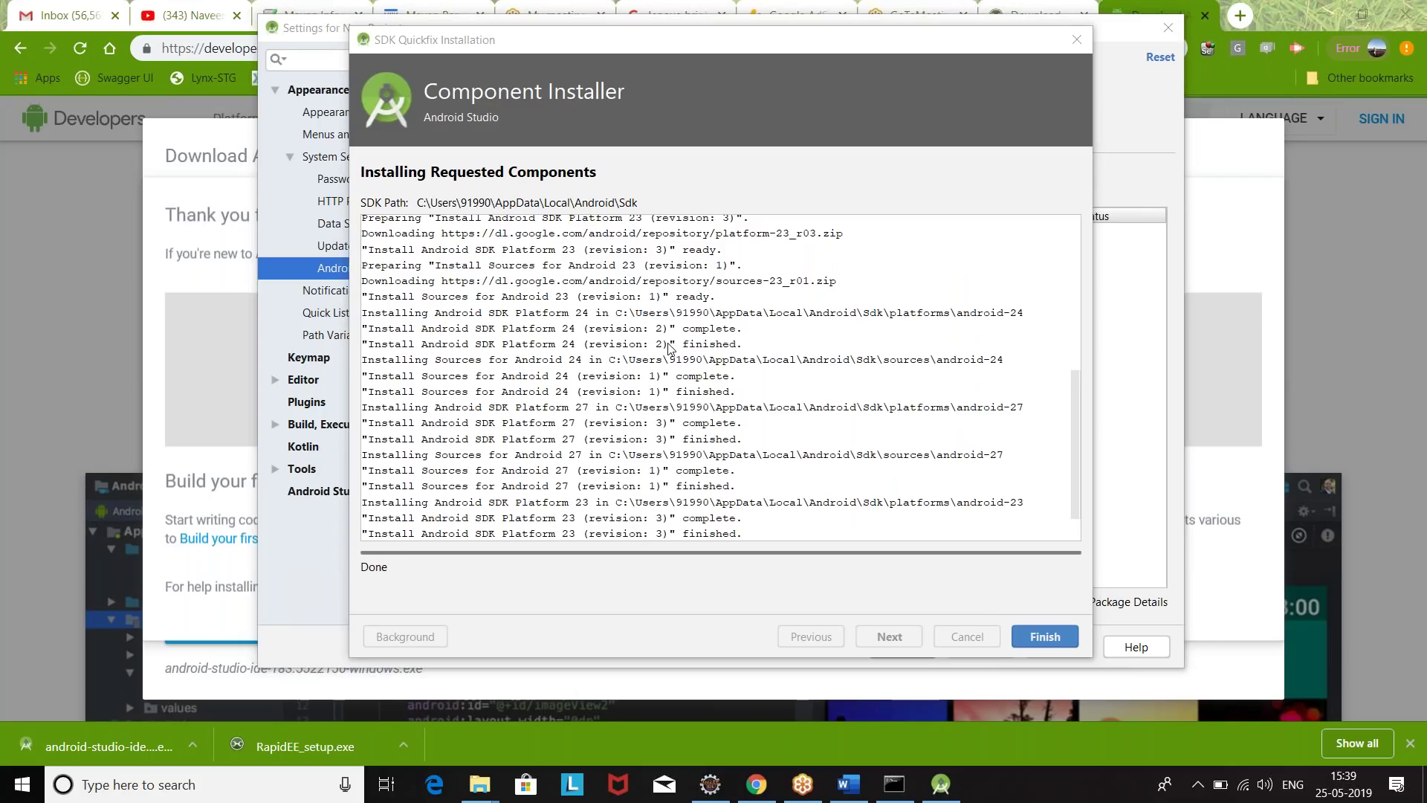
scroll(671, 347, up, 2)
scroll(672, 347, up, 5)
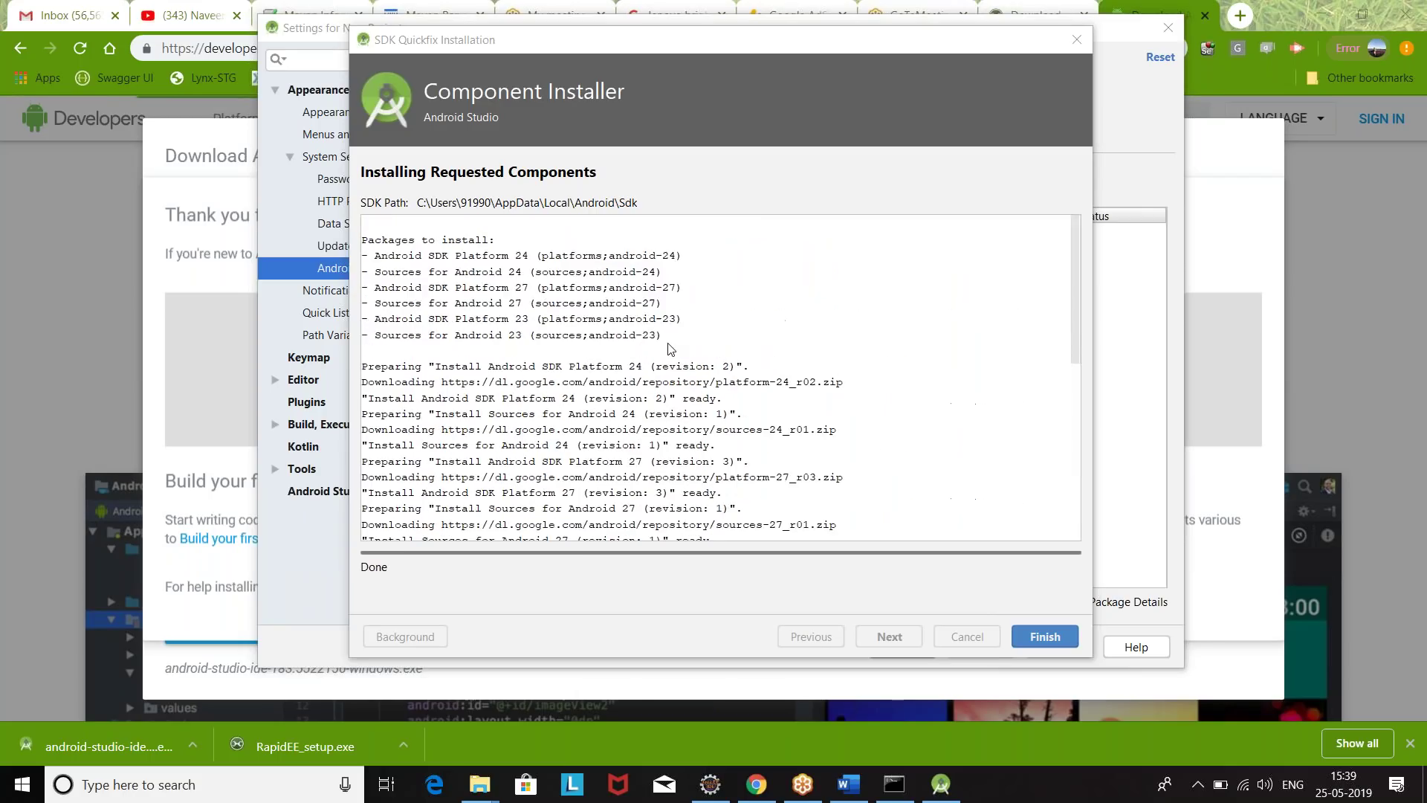
scroll(671, 347, down, 10)
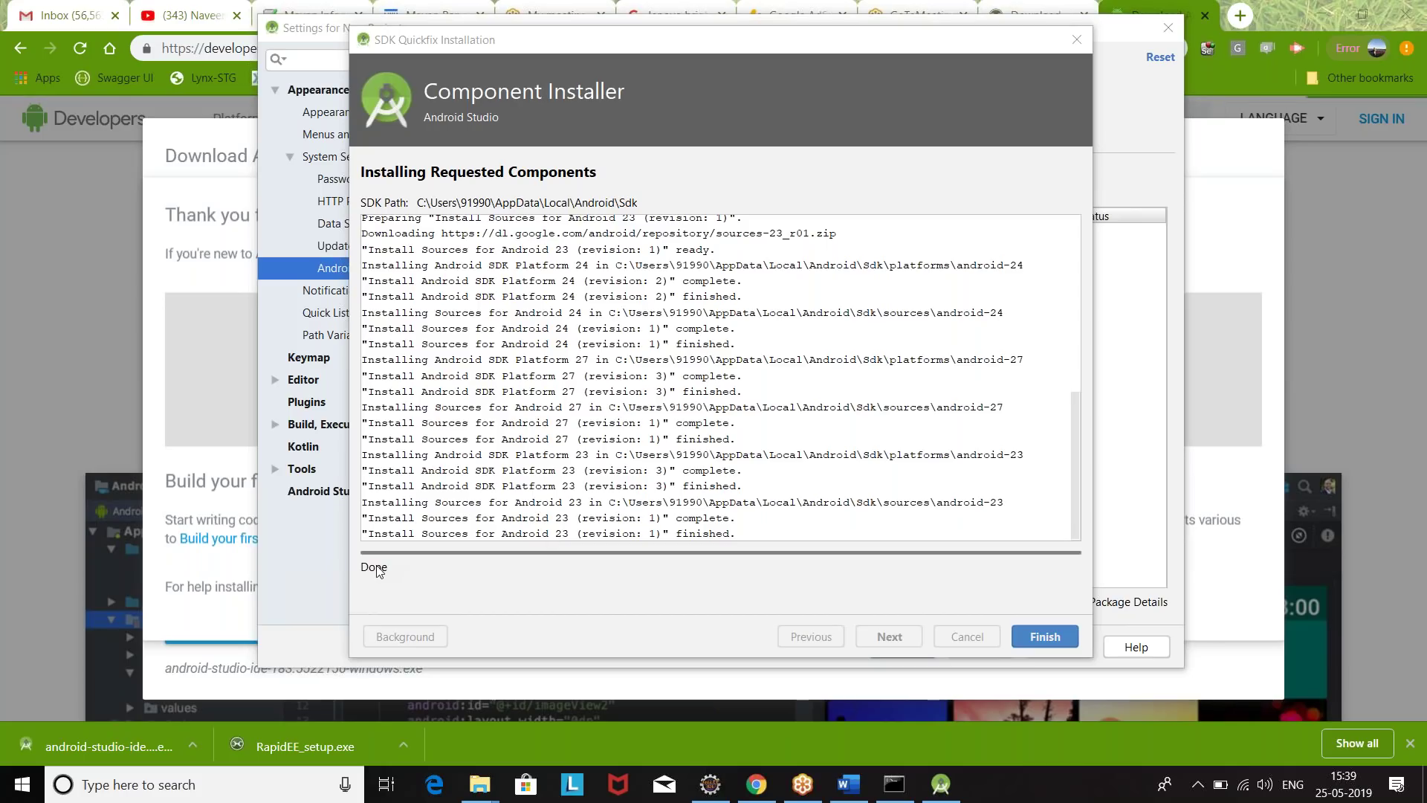
click(1040, 633)
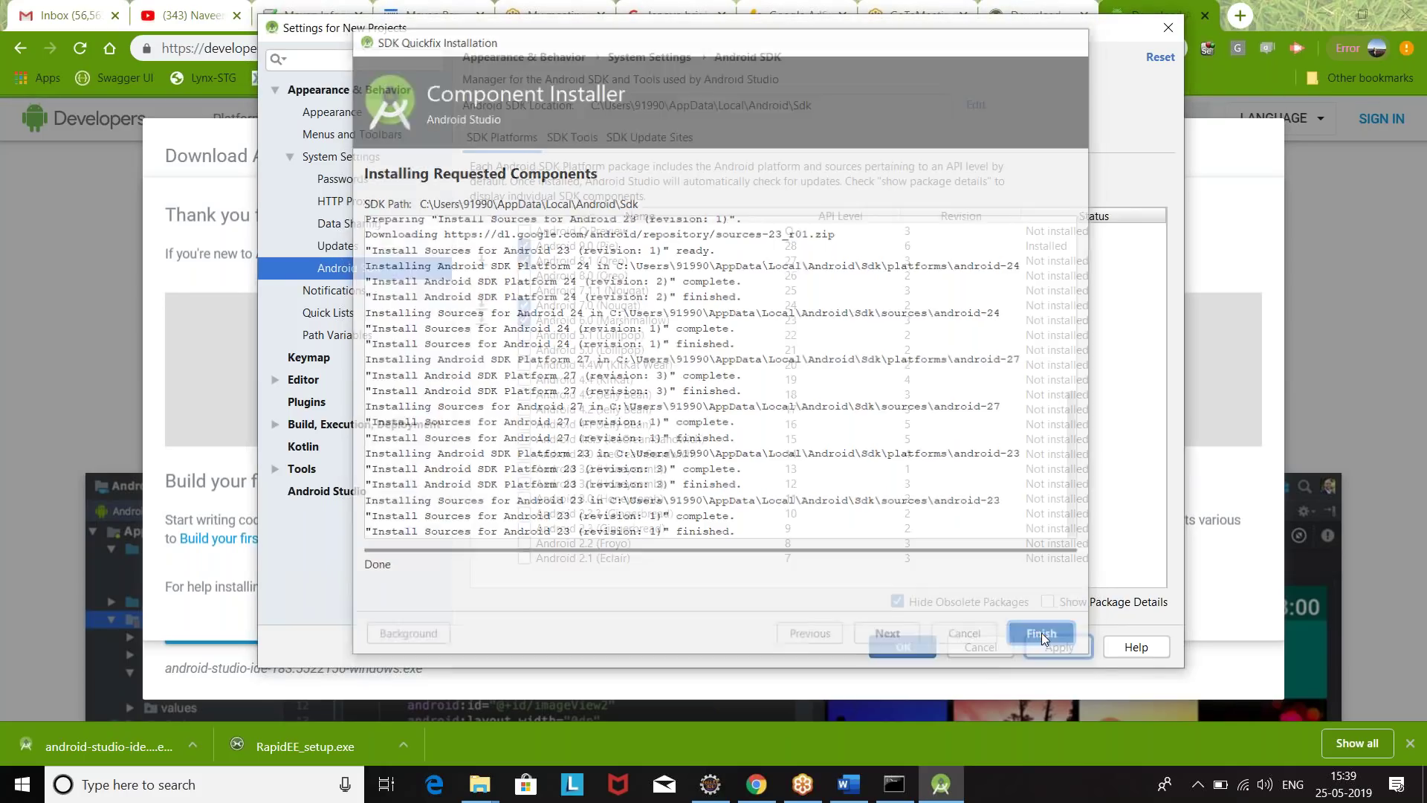
click(904, 648)
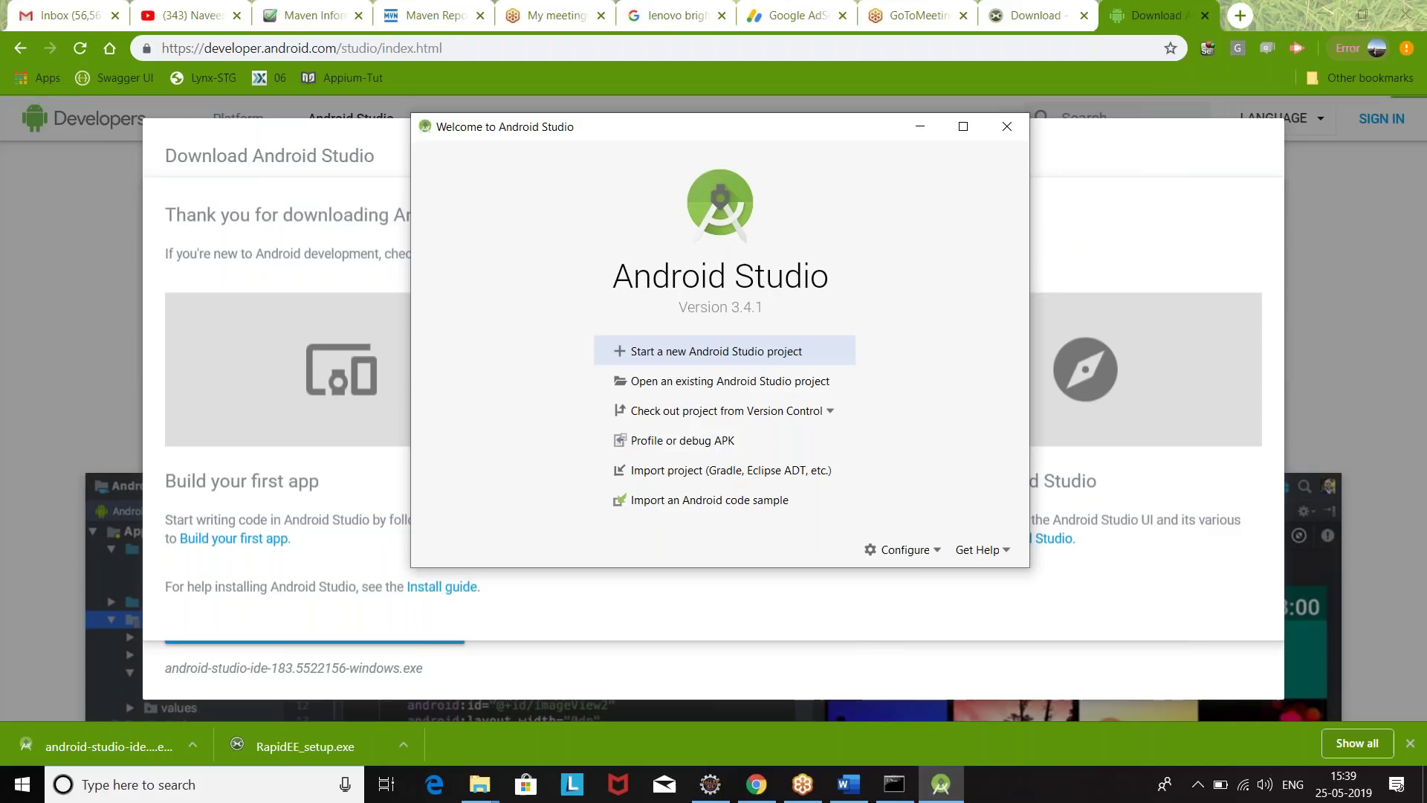
Reopen the SDK Manager and check the installation status of the Android 9.0, 8.1, 7.0 and 6.0 platforms
click(905, 550)
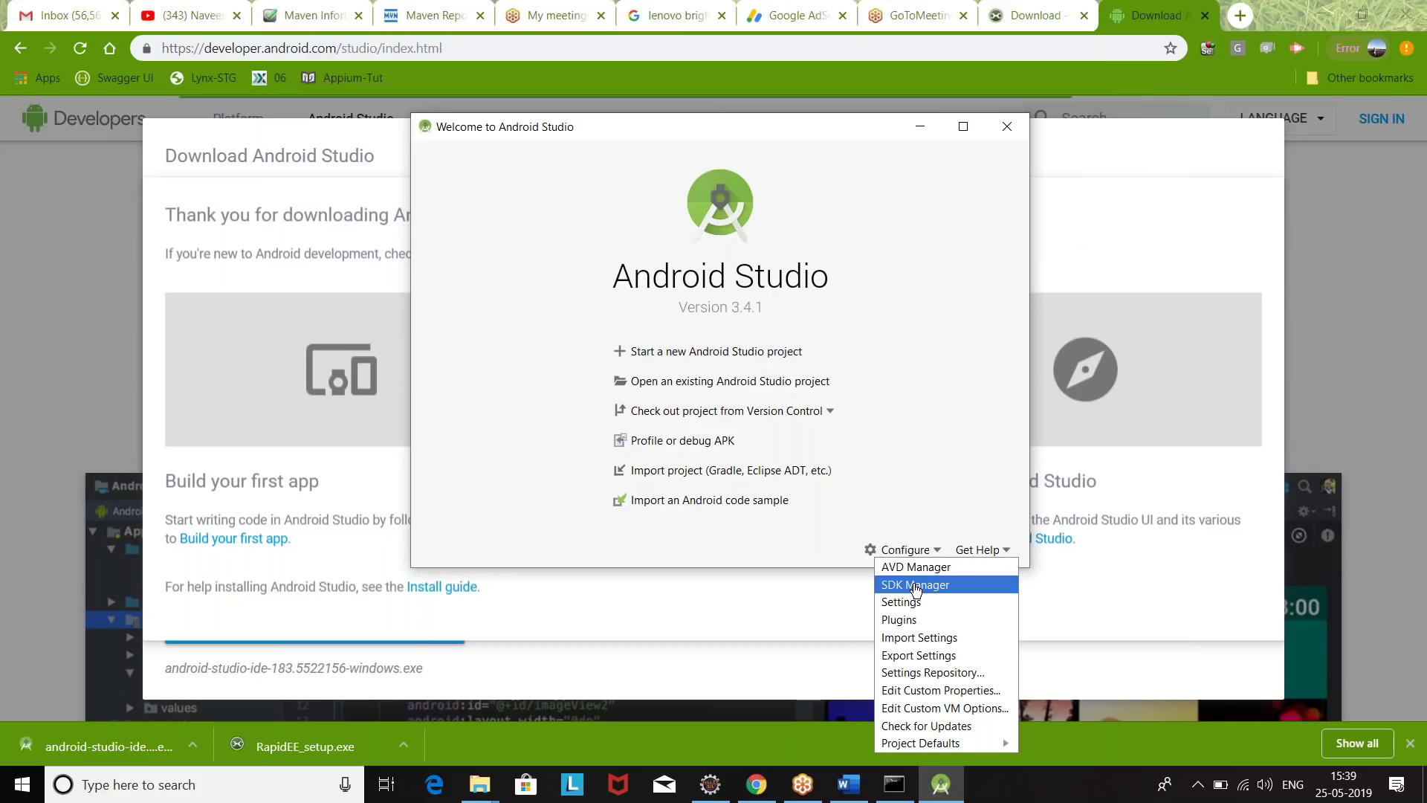
click(916, 586)
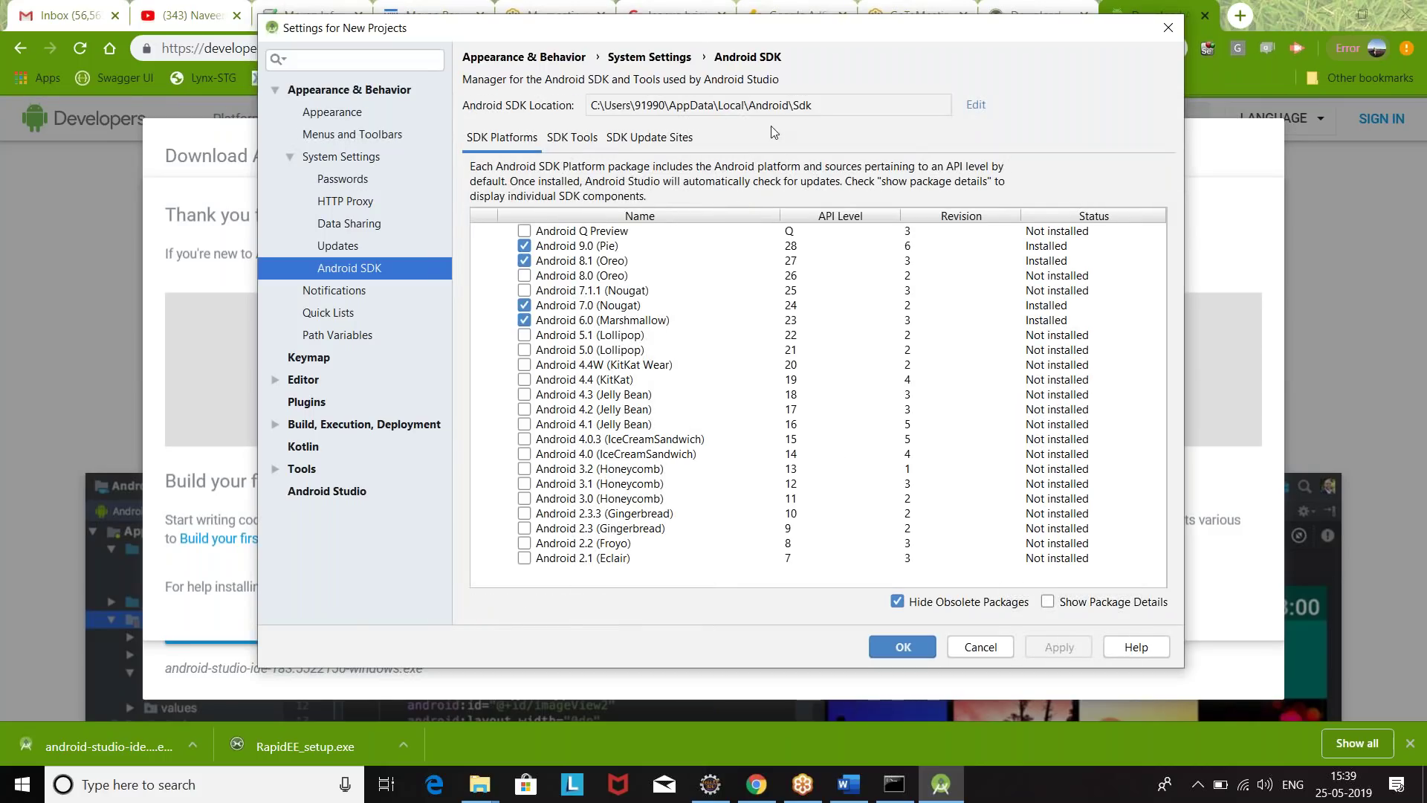
click(751, 104)
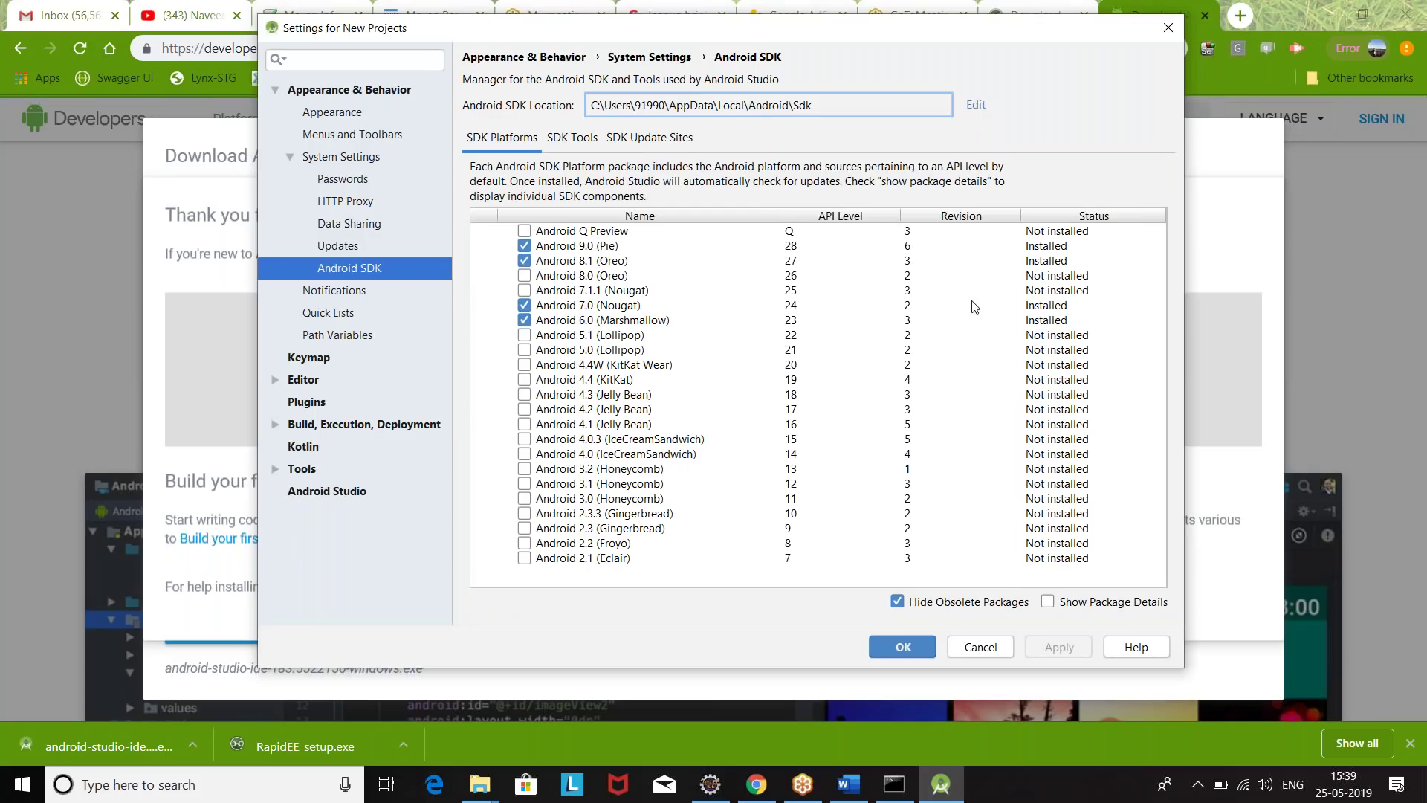
click(608, 246)
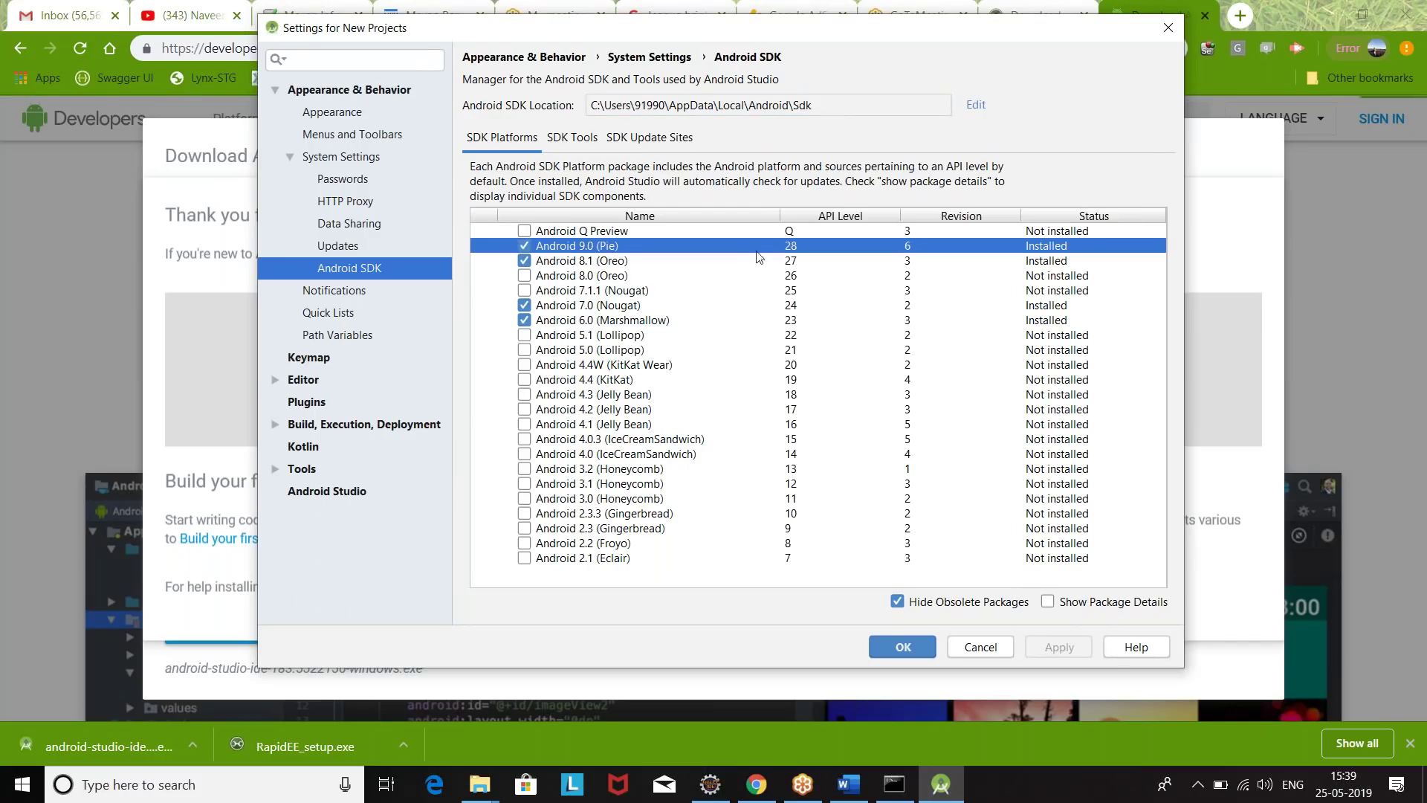
click(1046, 260)
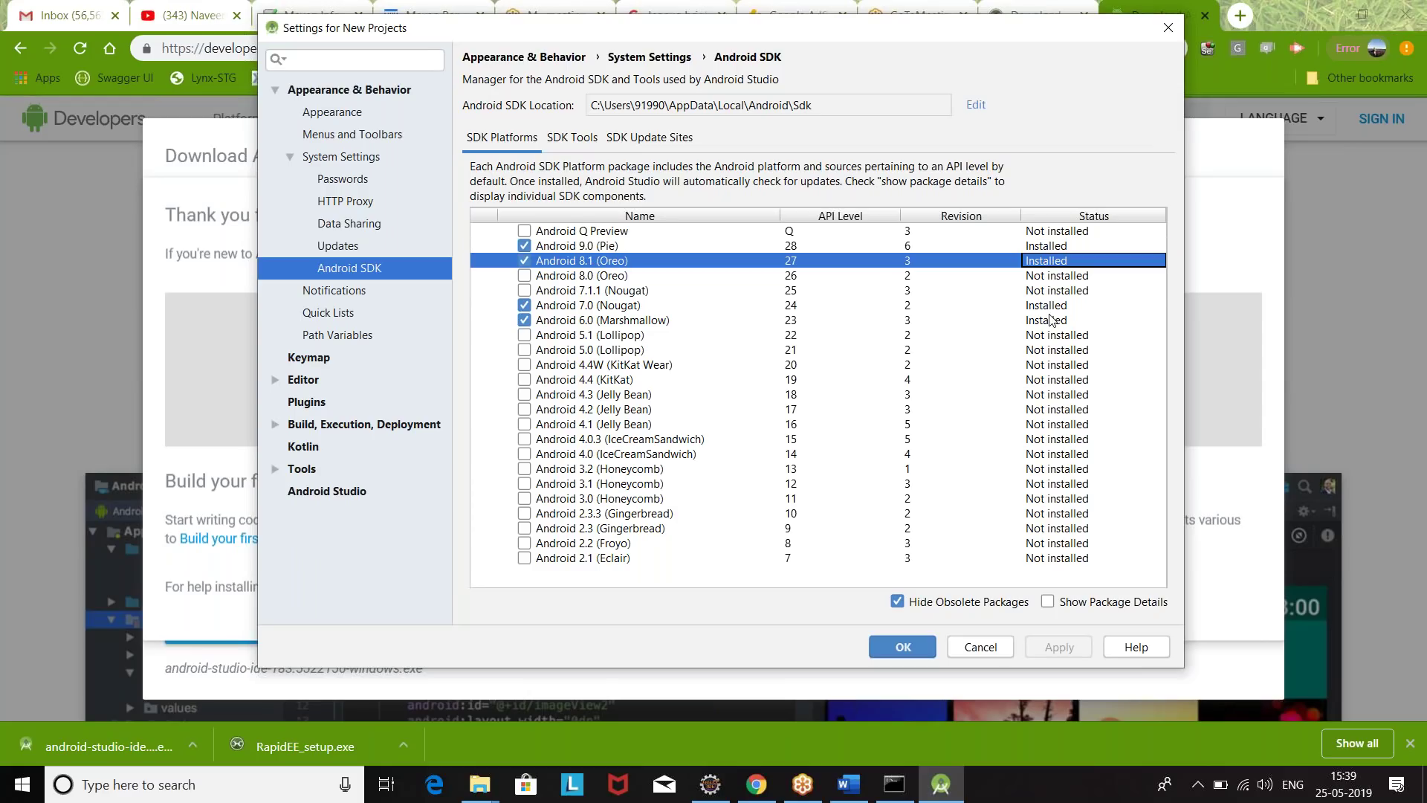
key(Down)
key(Down)
key(Down)
key(Down)
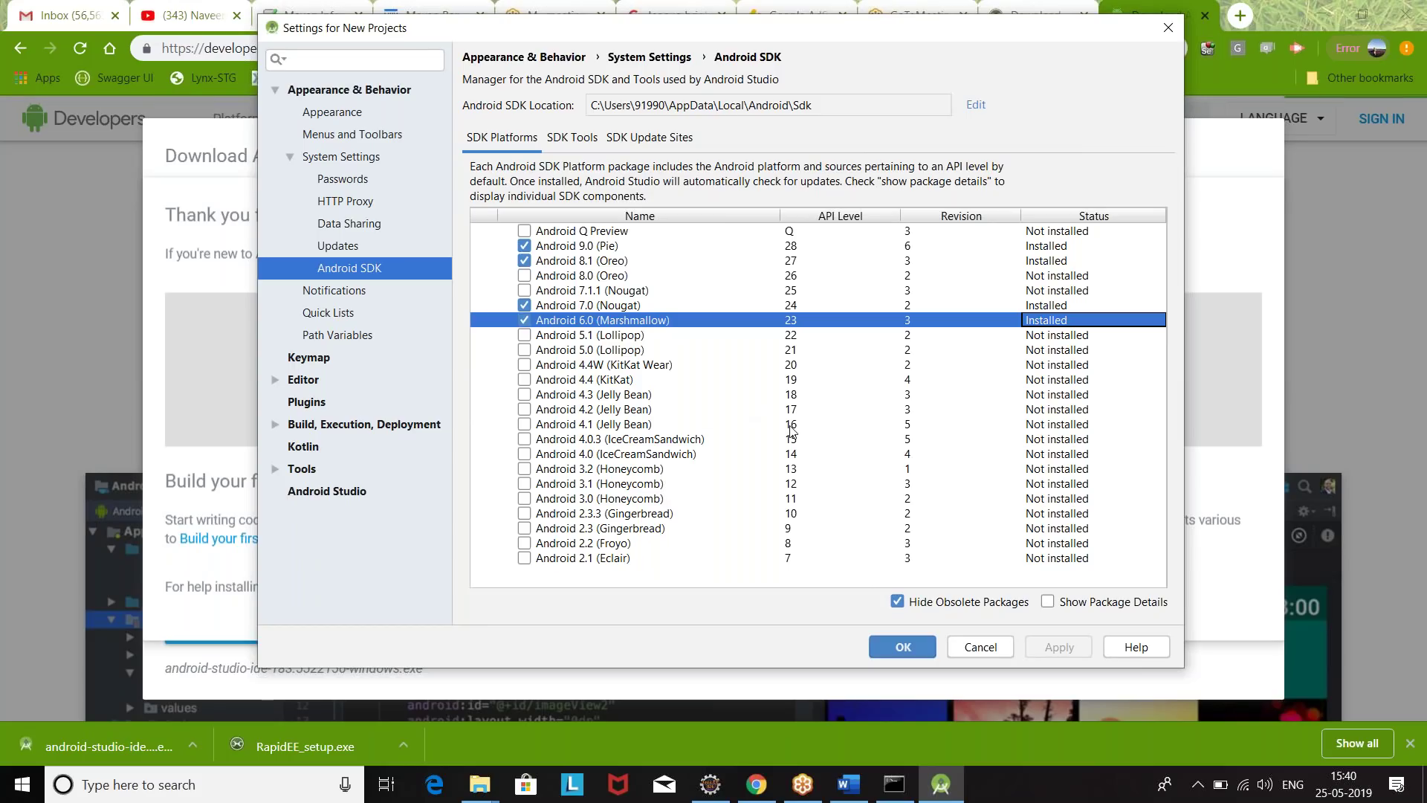
Highlight the full Android SDK Location path and close the SDK settings with confirmation
click(789, 106)
triple_click(789, 106)
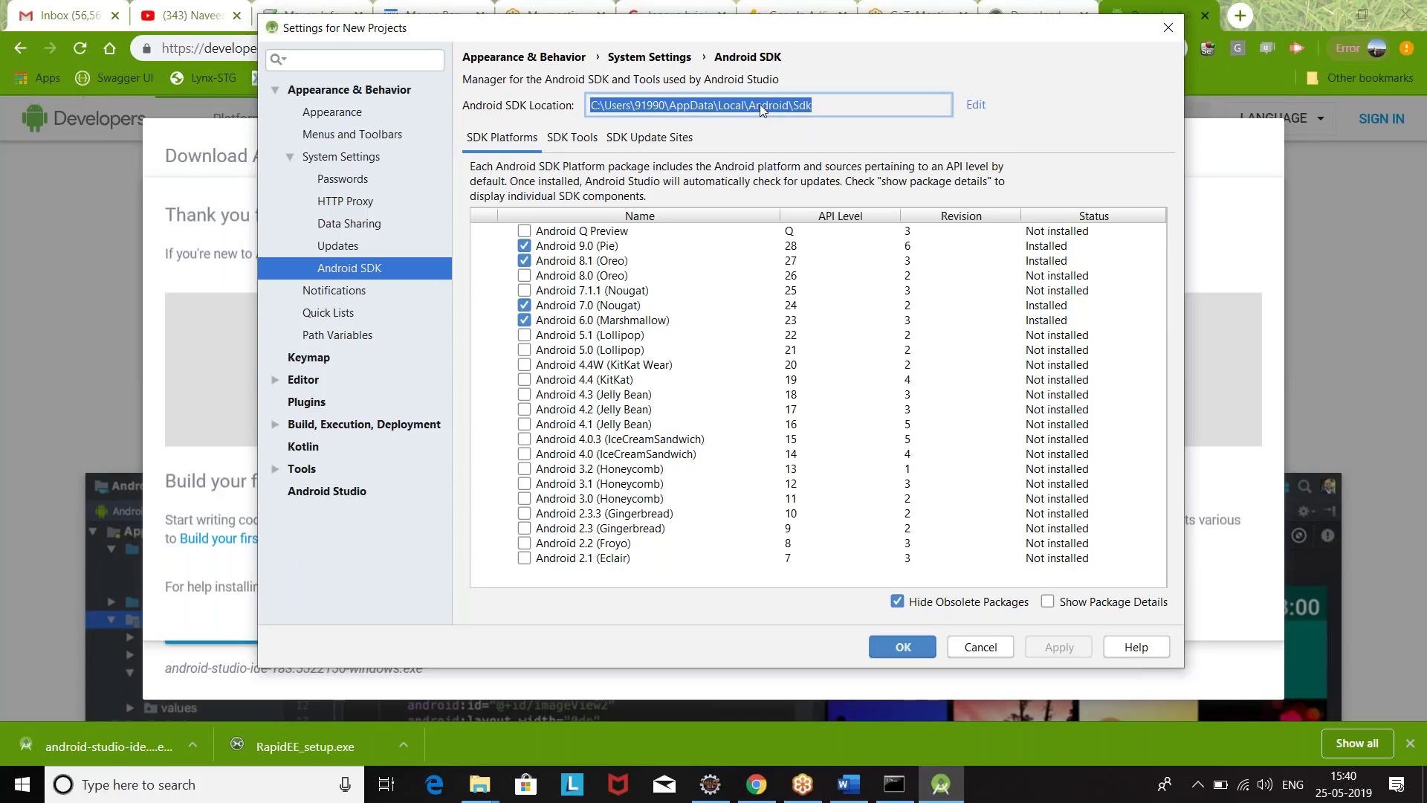
click(900, 651)
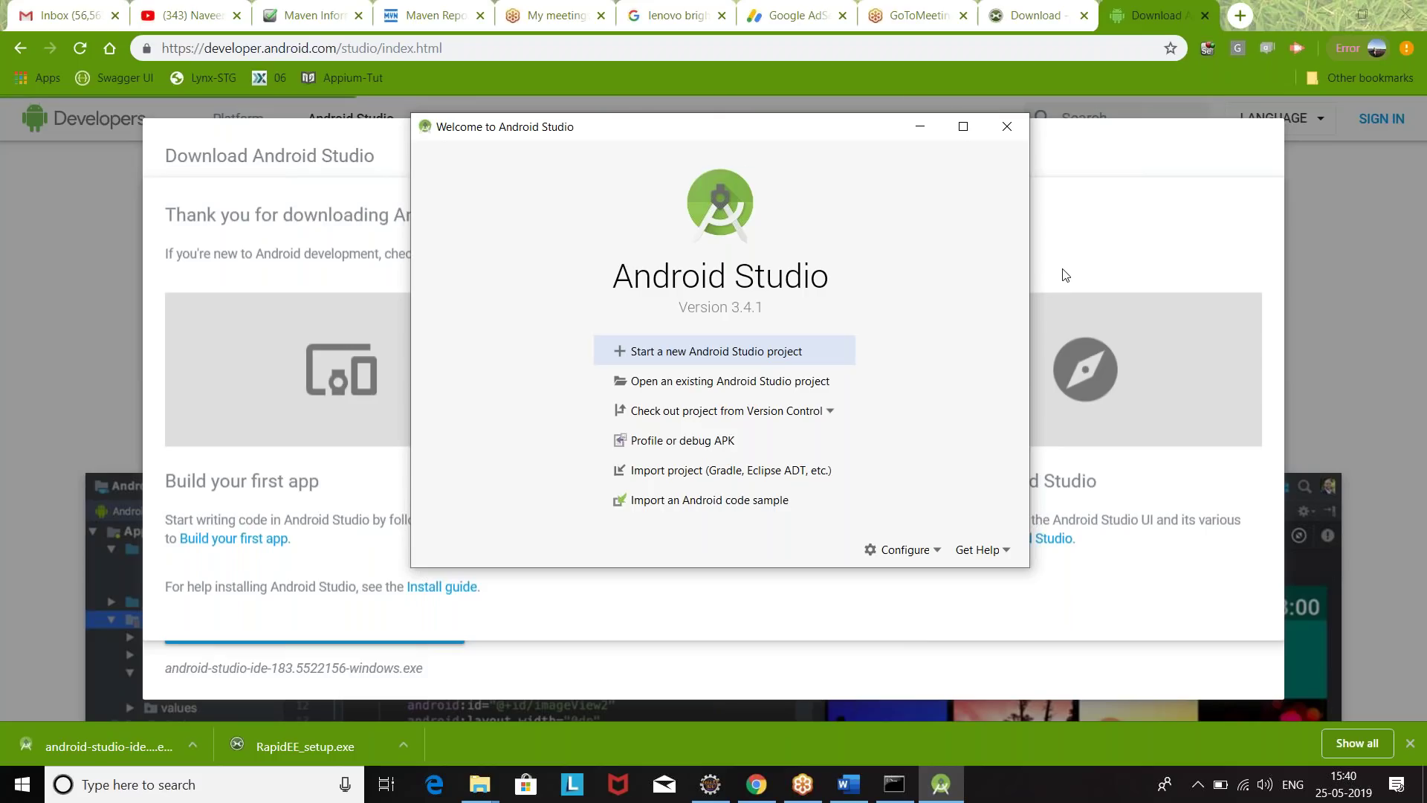
Show the Rapid Environment Editor download page and search Google for "rapid environment editor" in a new browser tab
click(1026, 16)
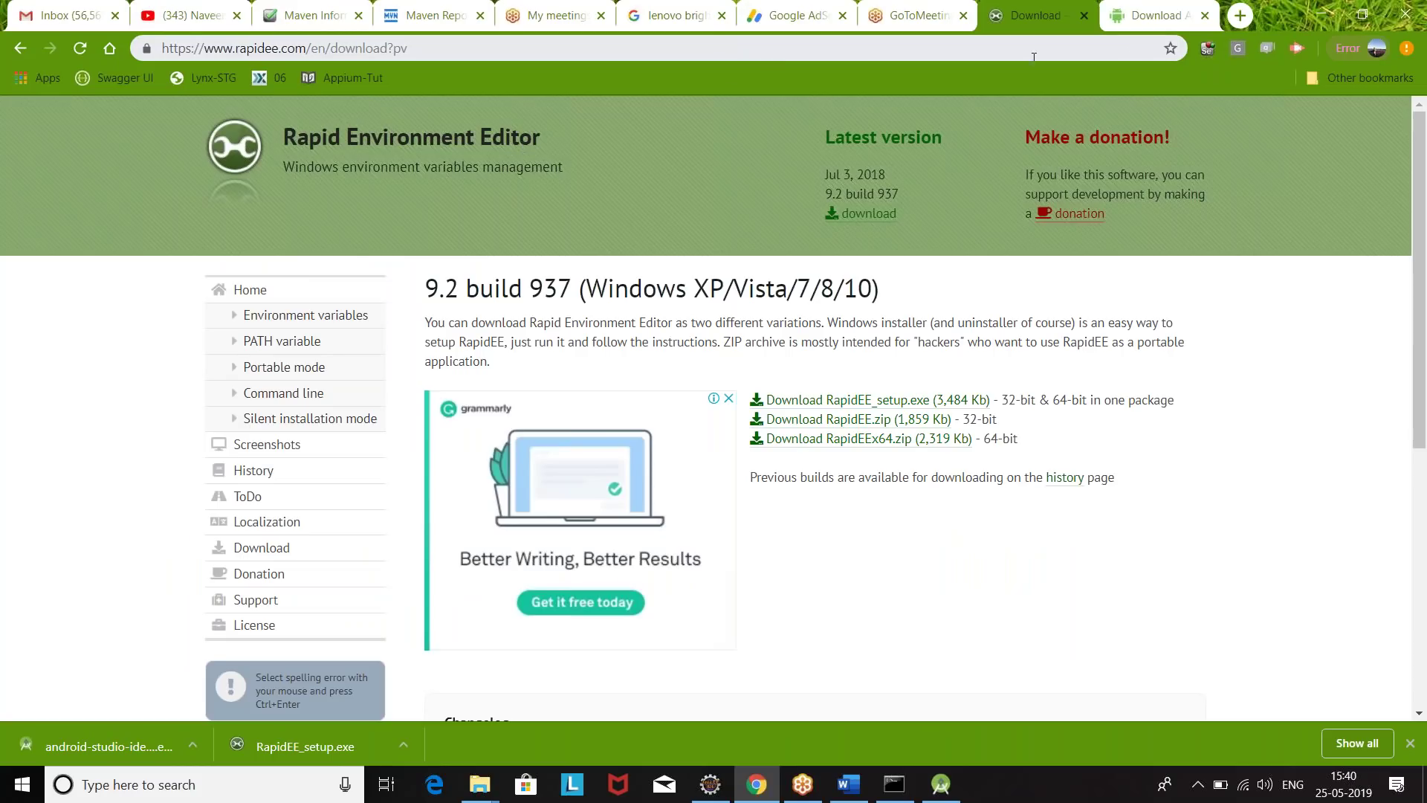
click(1241, 15)
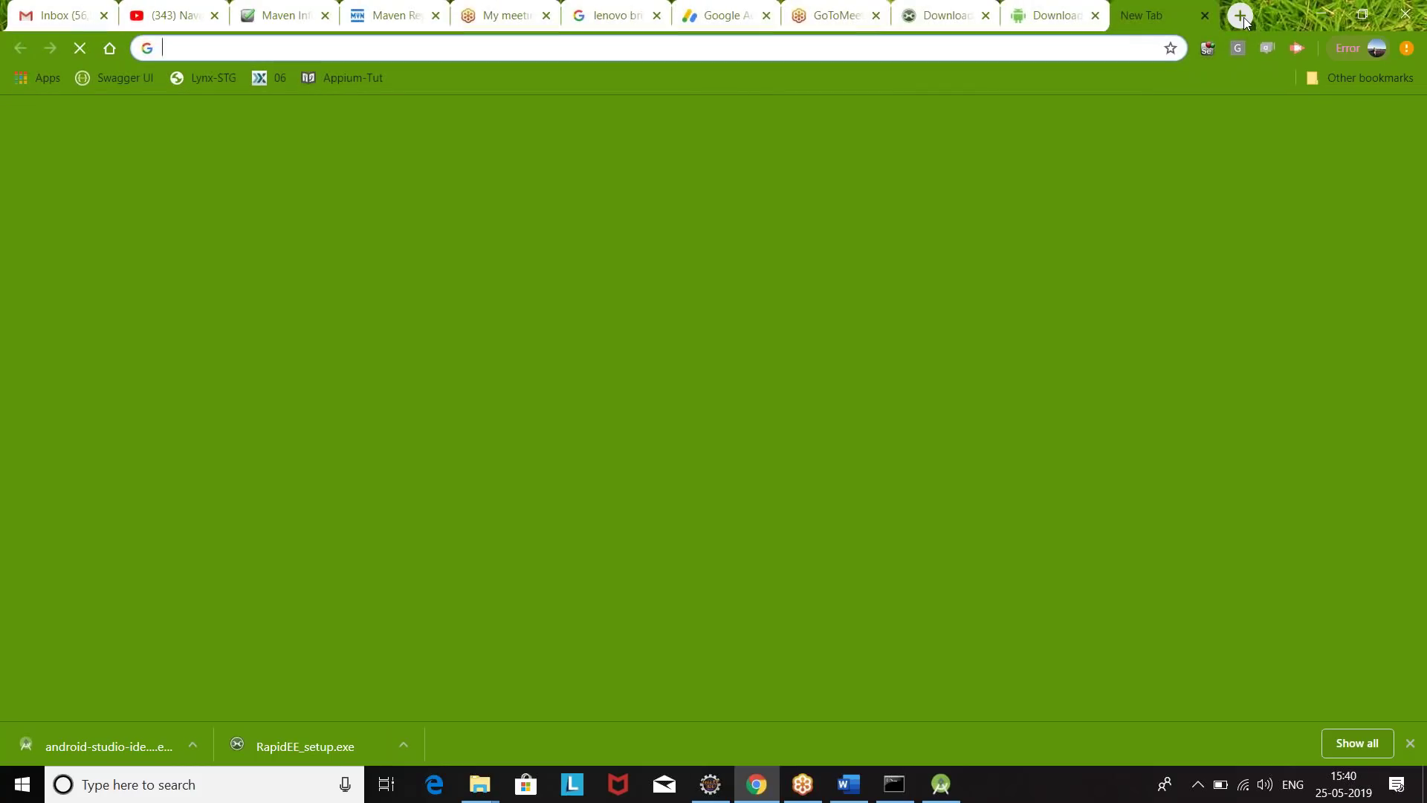
text(R)
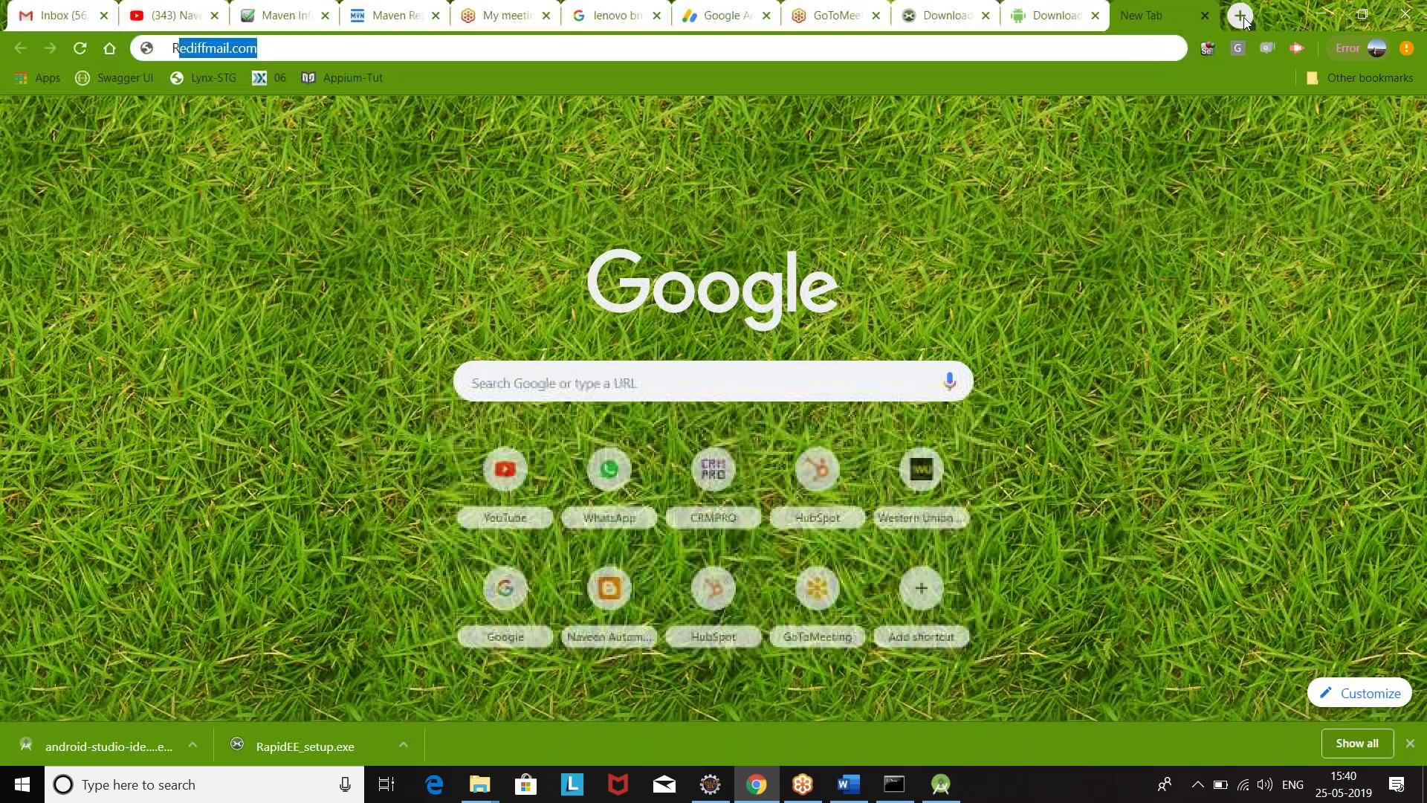
text(apid)
key(Return)
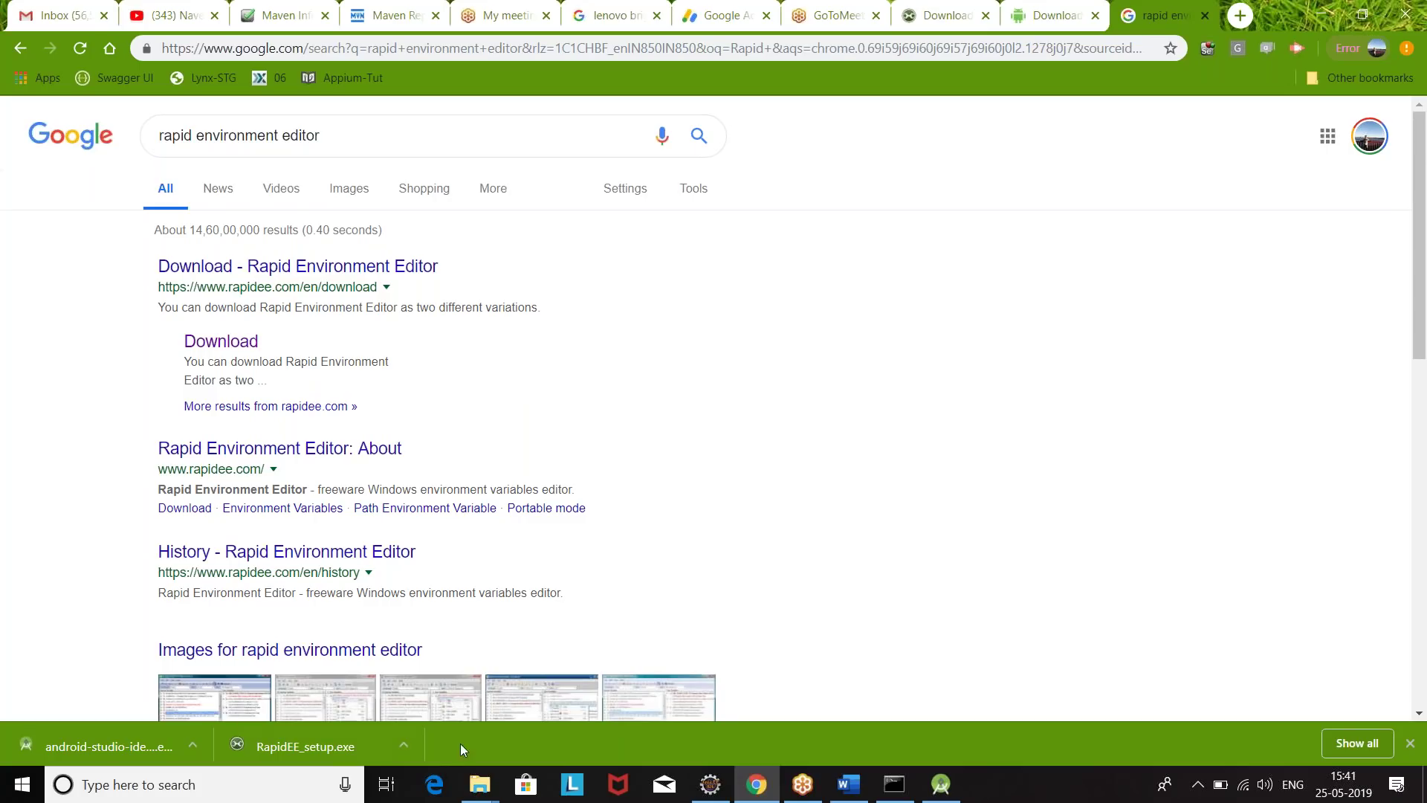
Run RapidEE_setup from the Downloads folder in File Explorer with English as the setup language
click(479, 787)
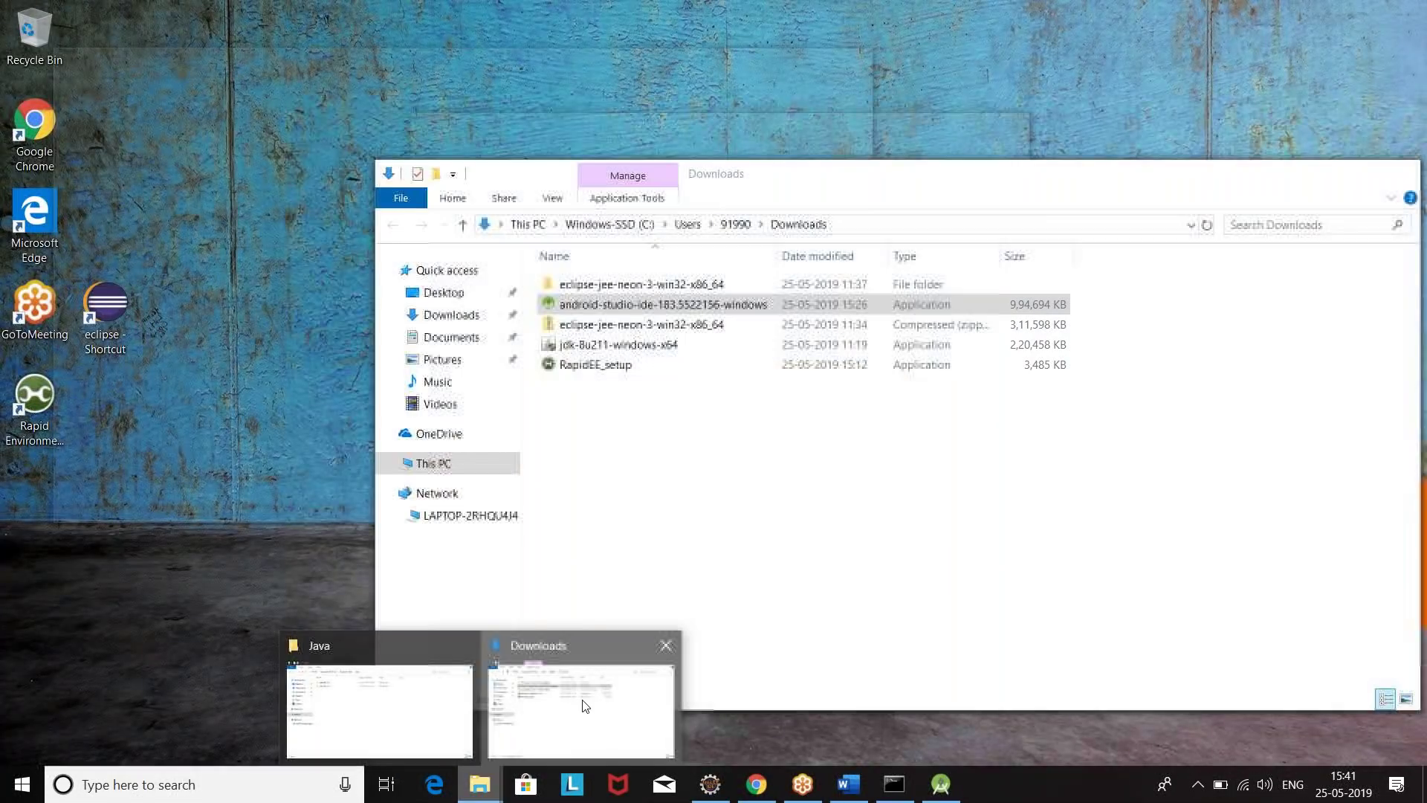
click(578, 710)
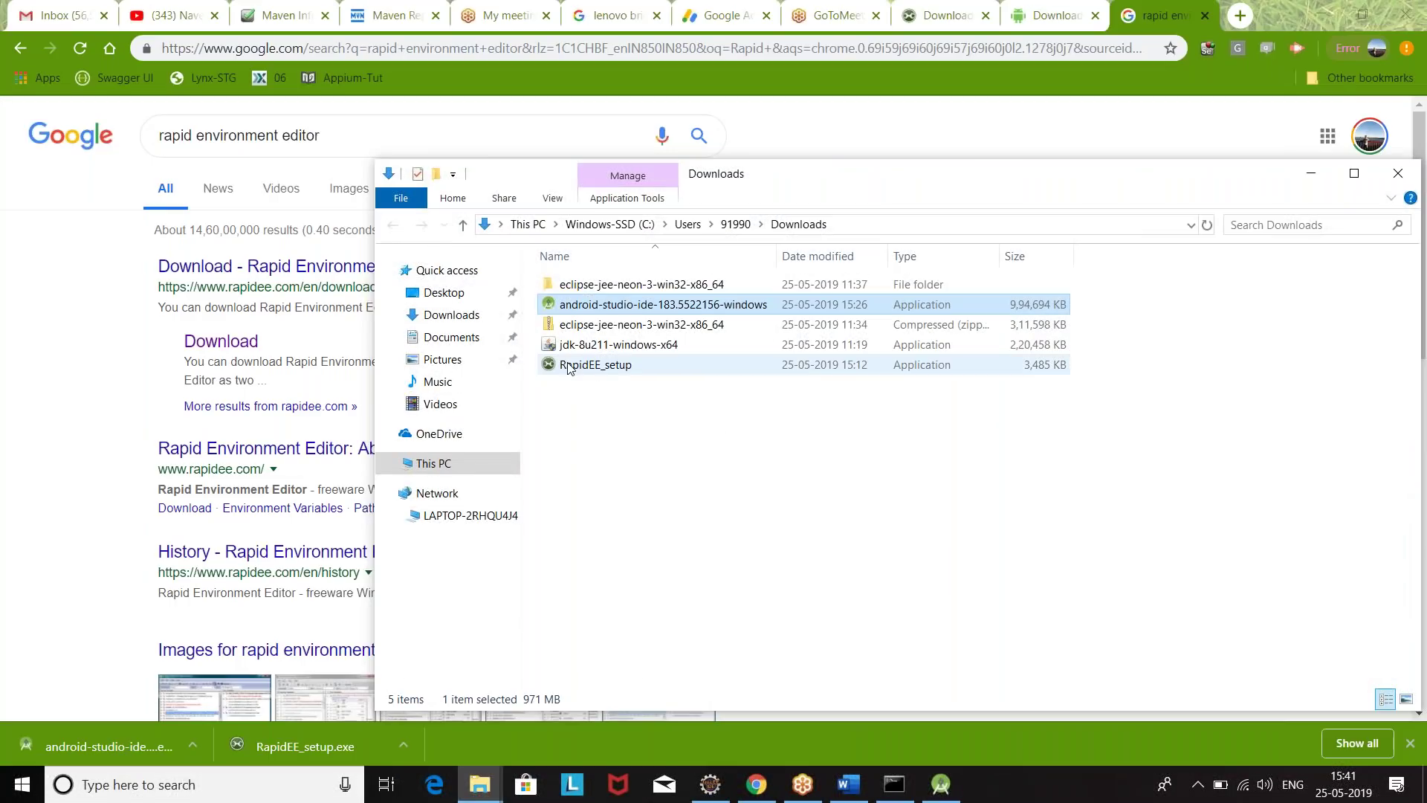
click(574, 369)
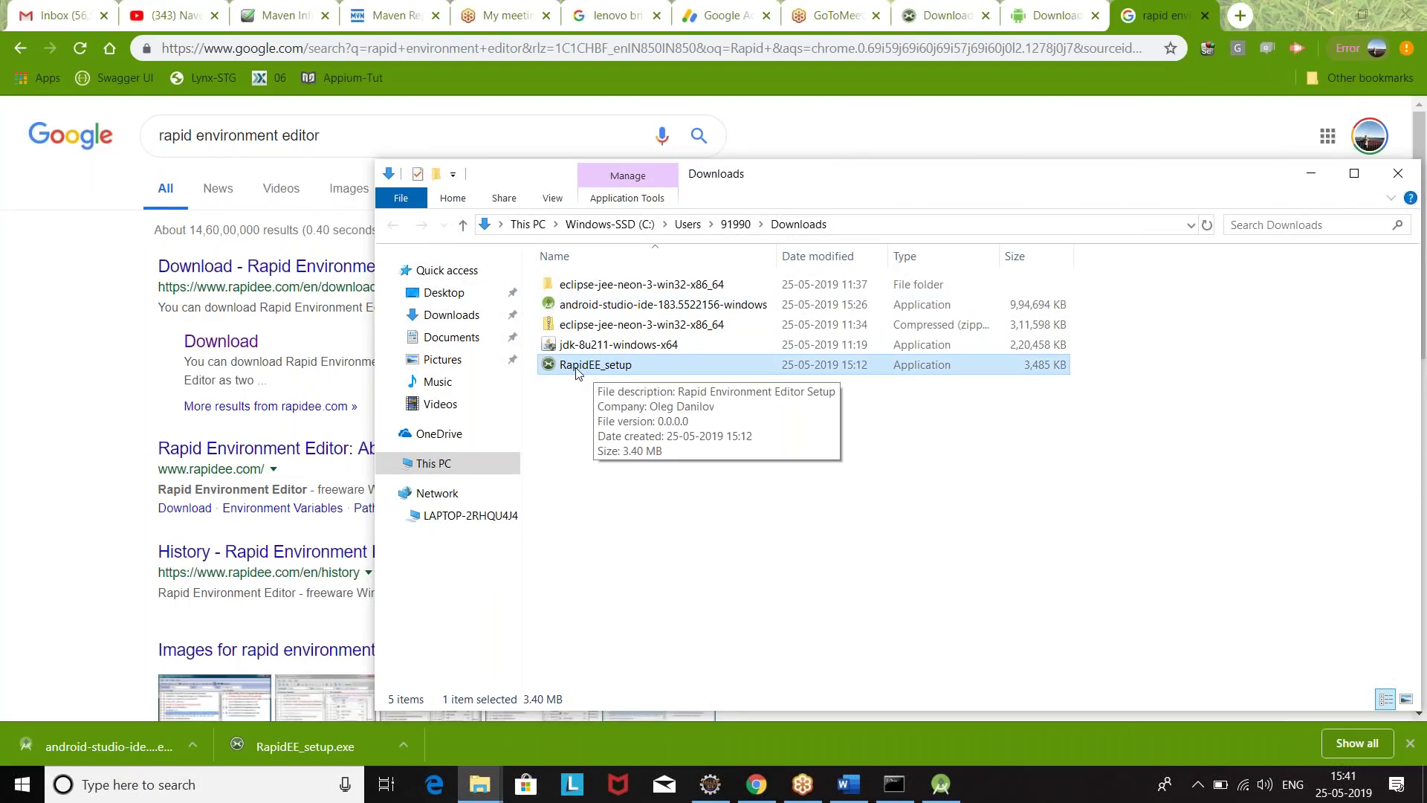
double_click(577, 369)
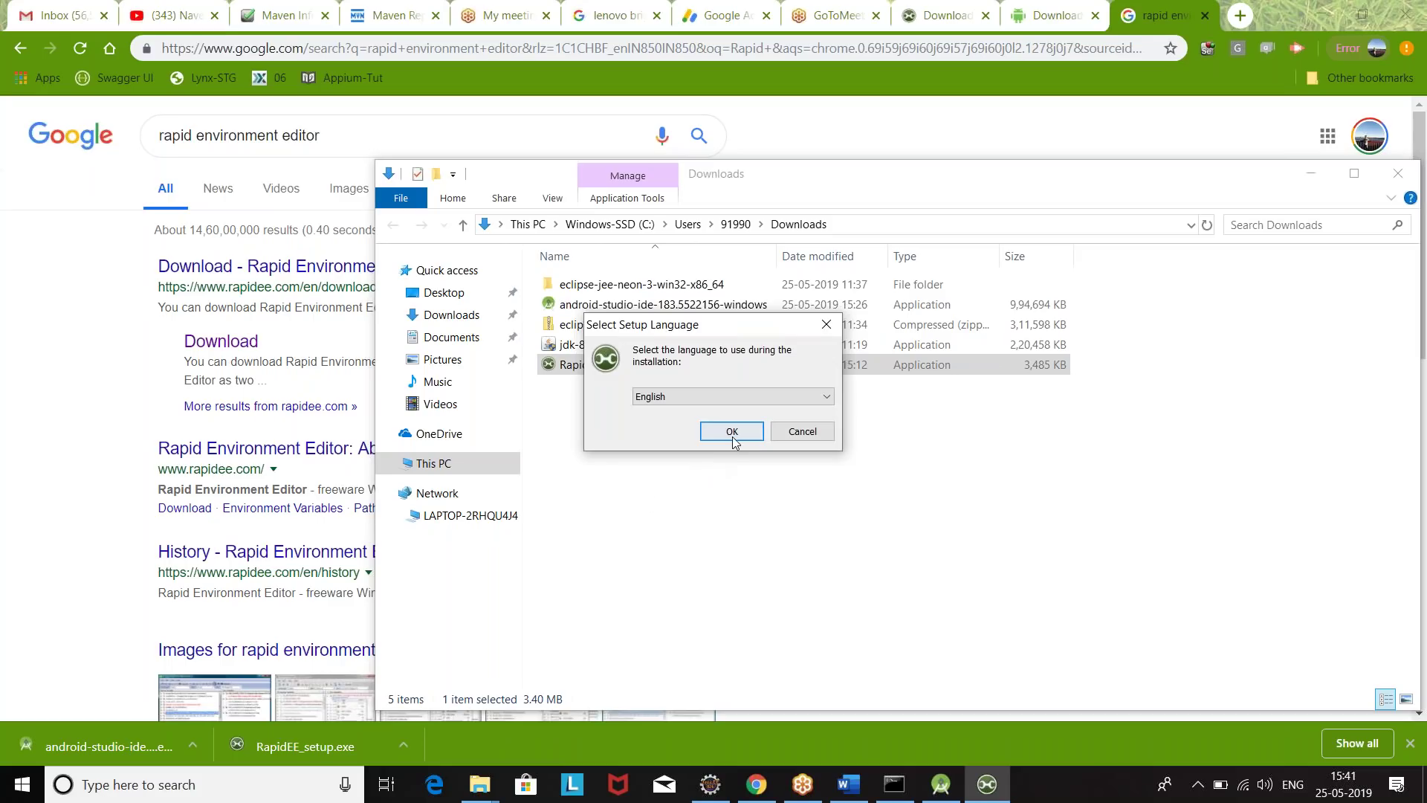
click(732, 433)
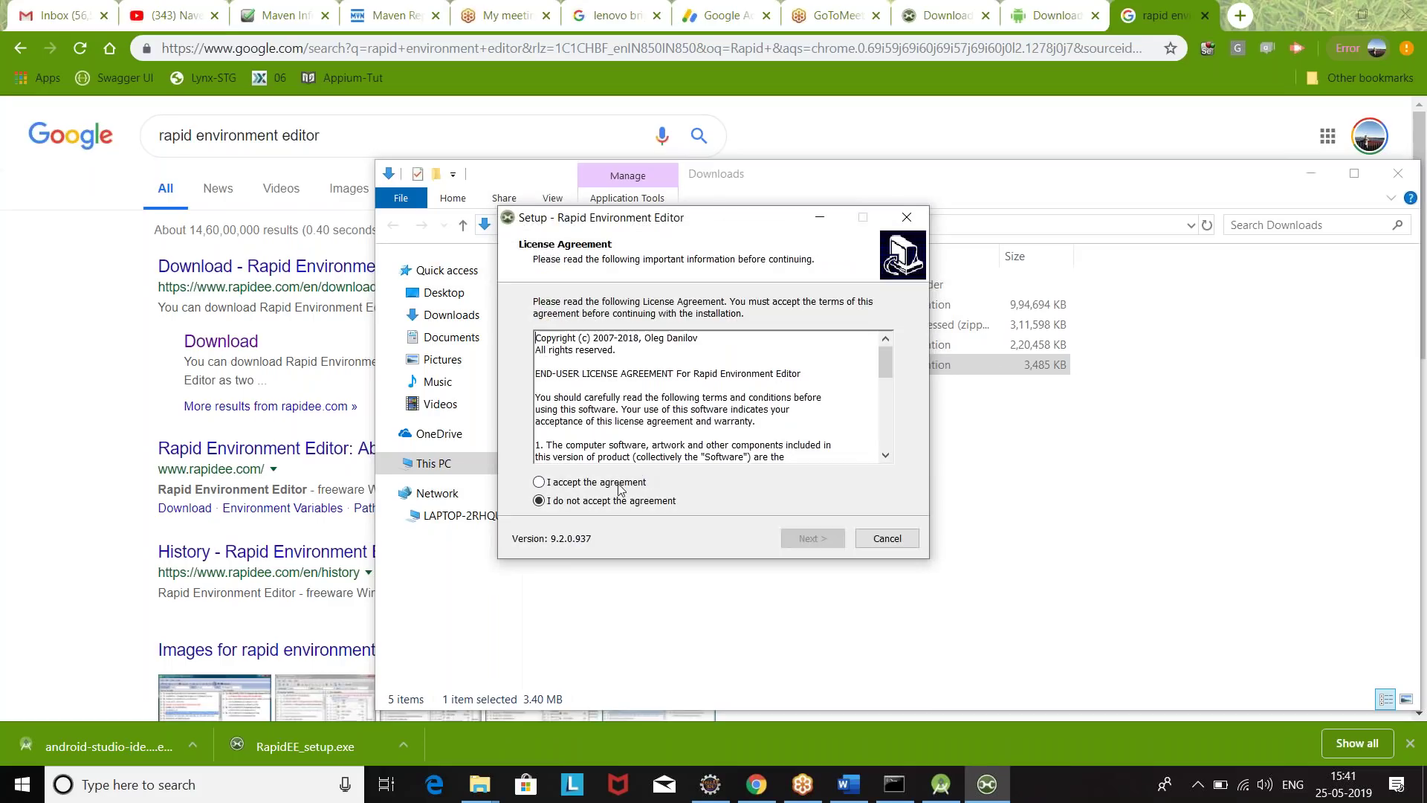
Accept the license agreement and install Rapid Environment Editor with the default setup options
click(619, 483)
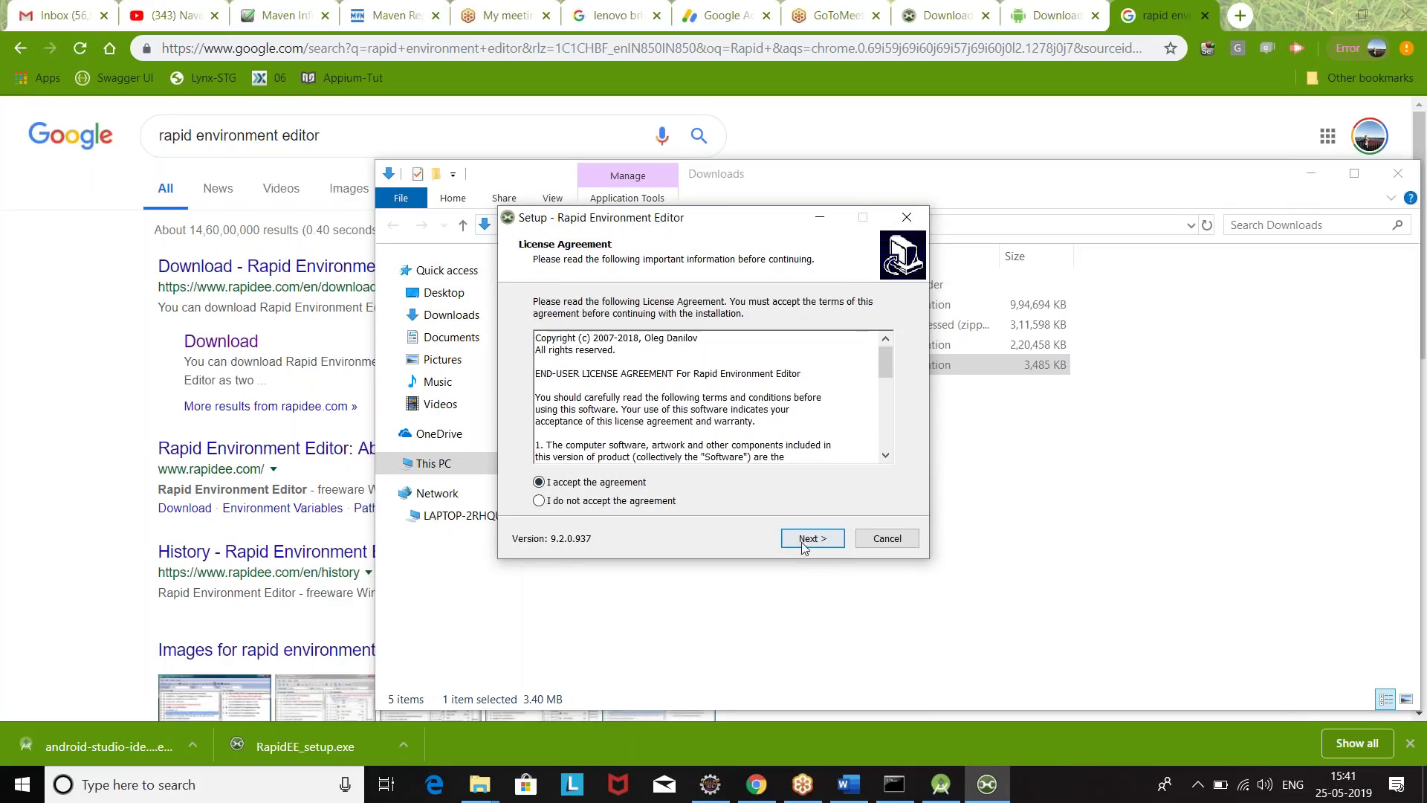
click(811, 543)
click(804, 547)
click(801, 546)
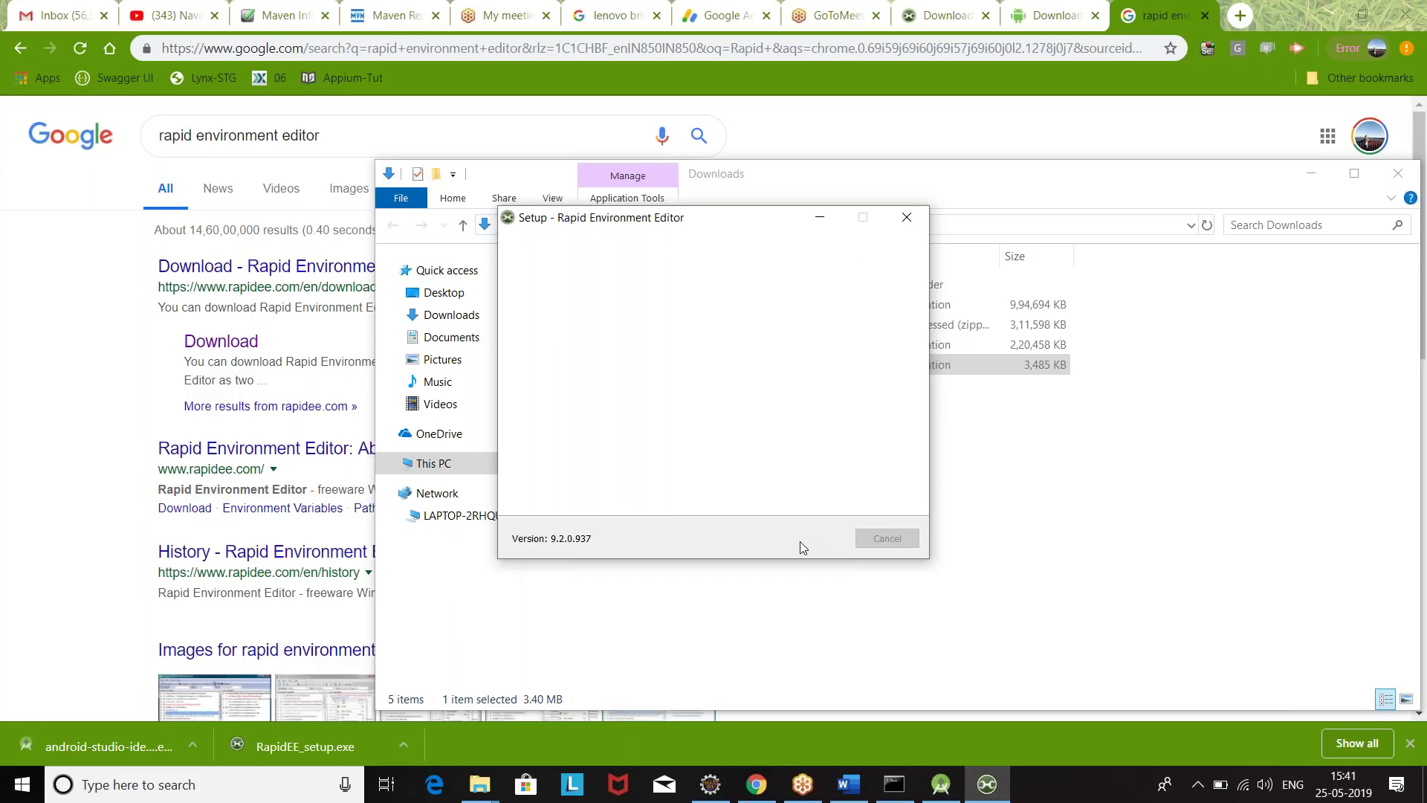
click(800, 543)
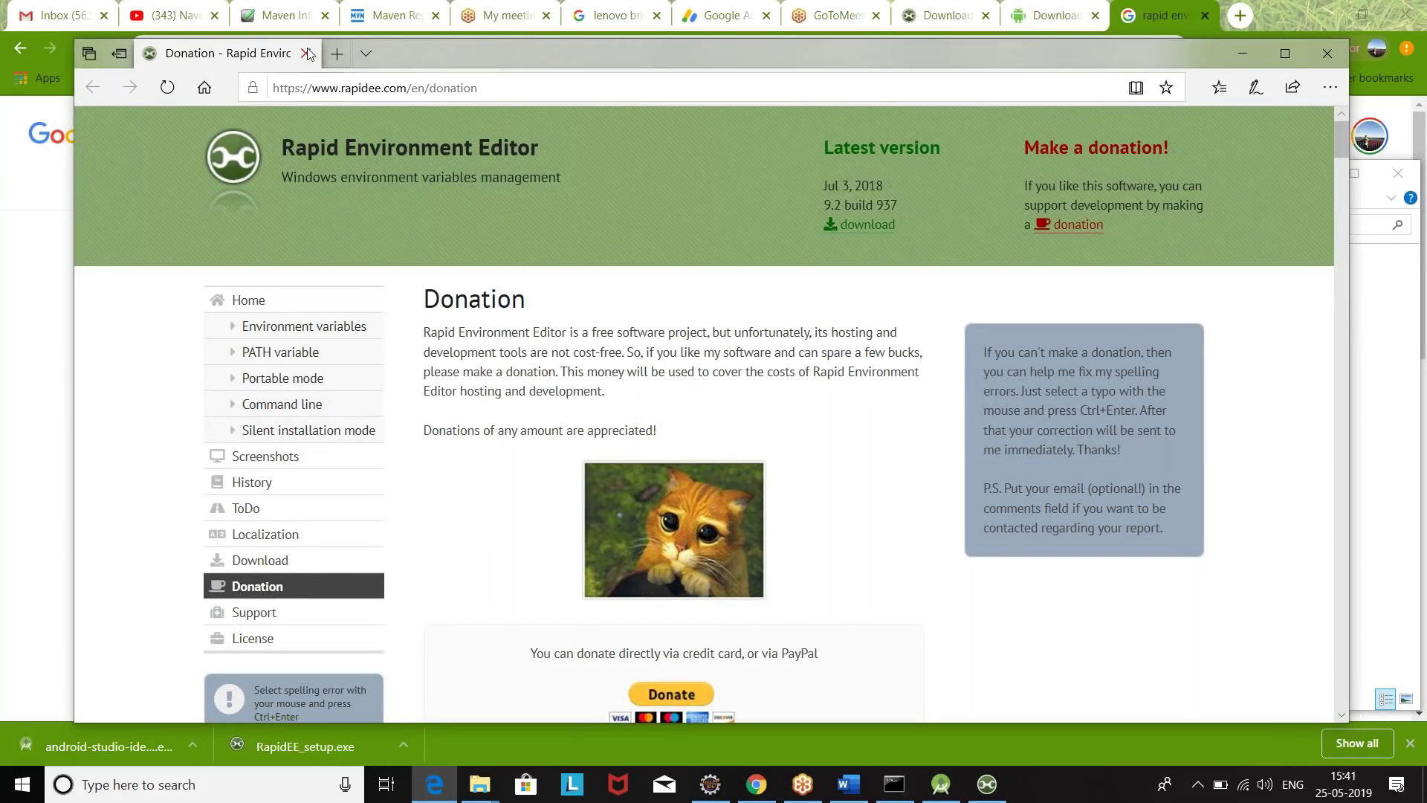
Close the donation page, finish the setup with the editor launched, and restart Rapid Environment Editor as administrator
click(307, 54)
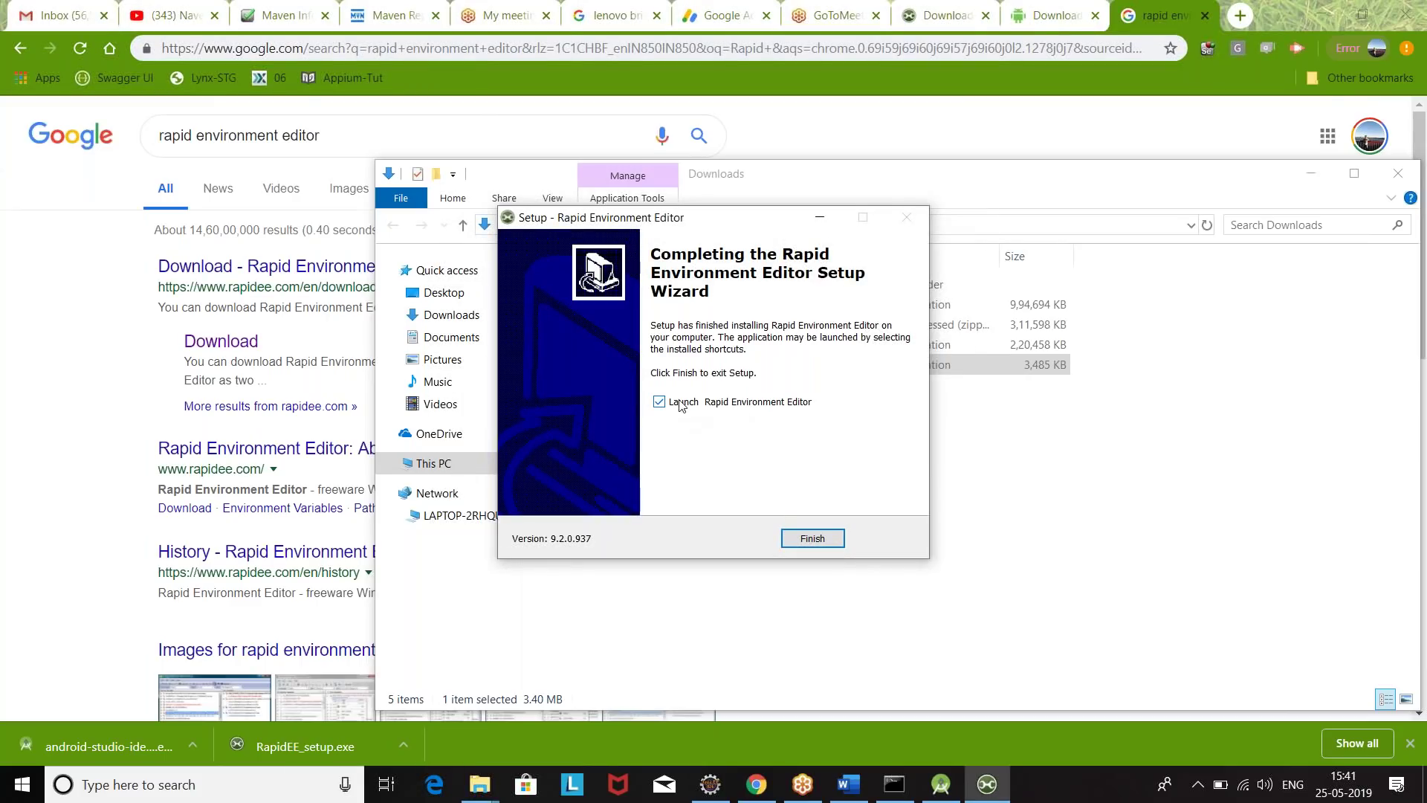
click(818, 546)
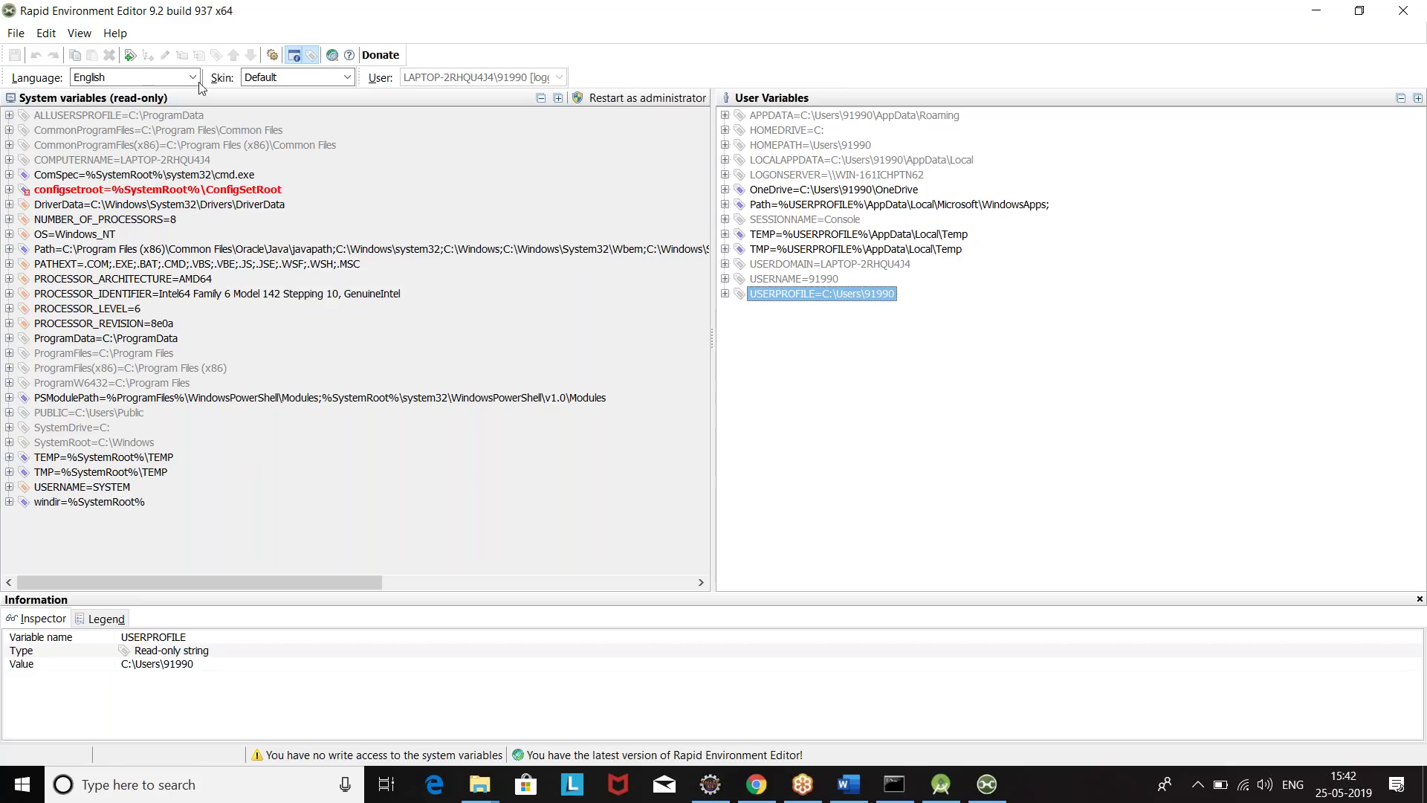
click(632, 101)
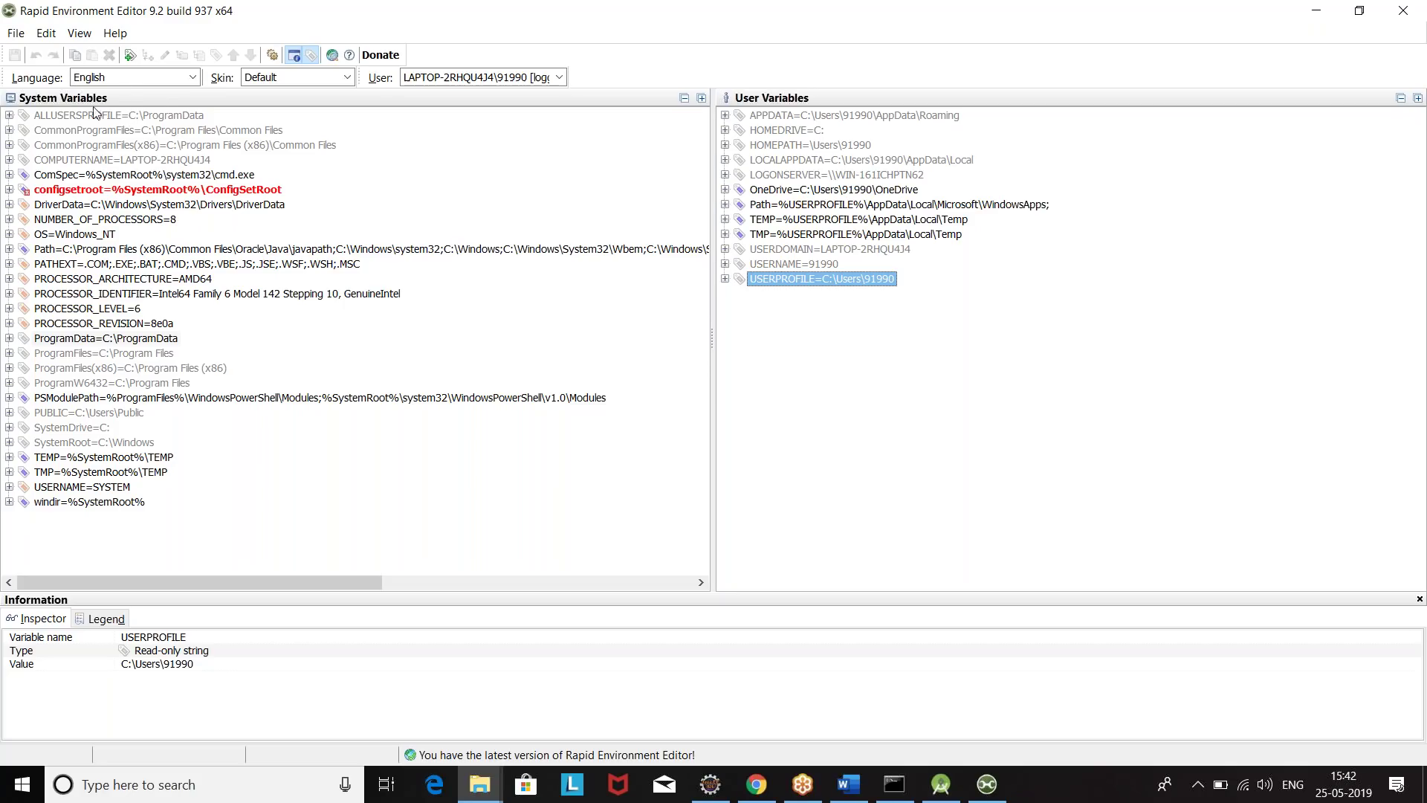
Create a String variable named JAVA_HOME without a value in the user variables, and delete it again
click(129, 58)
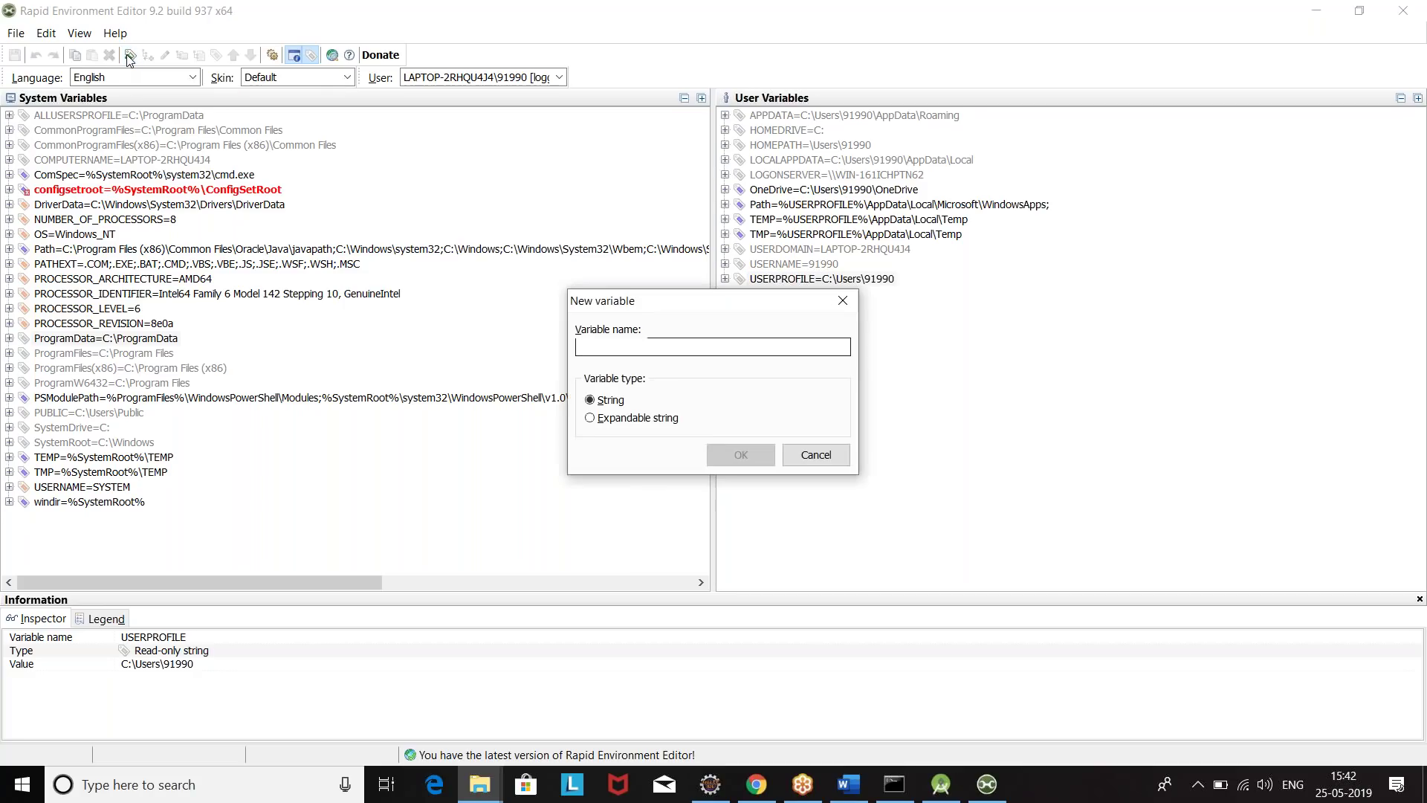
text(Java)
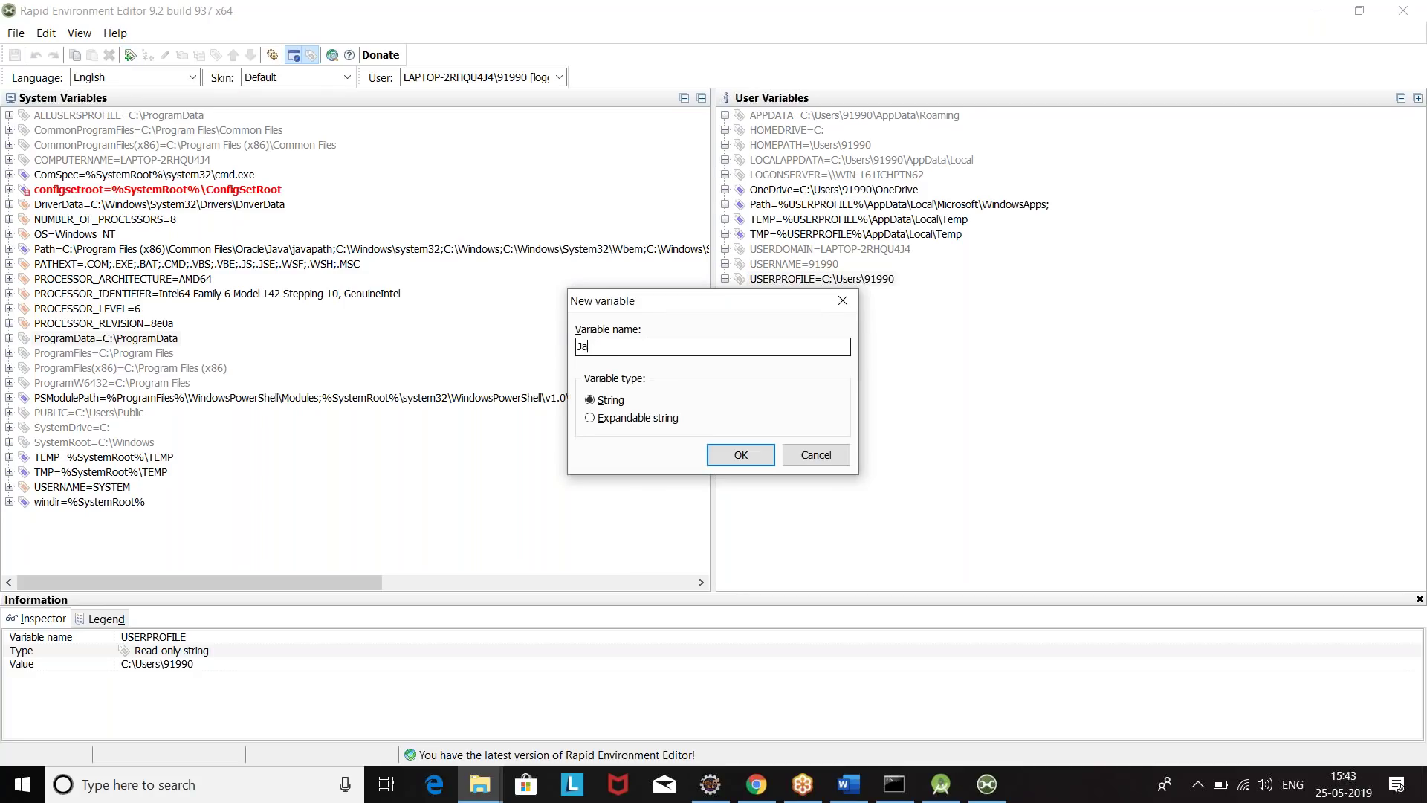
key(BackSpace)
key(BackSpace)
key(BackSpace)
key(BackSpace)
text(JAVA_HOME)
click(740, 459)
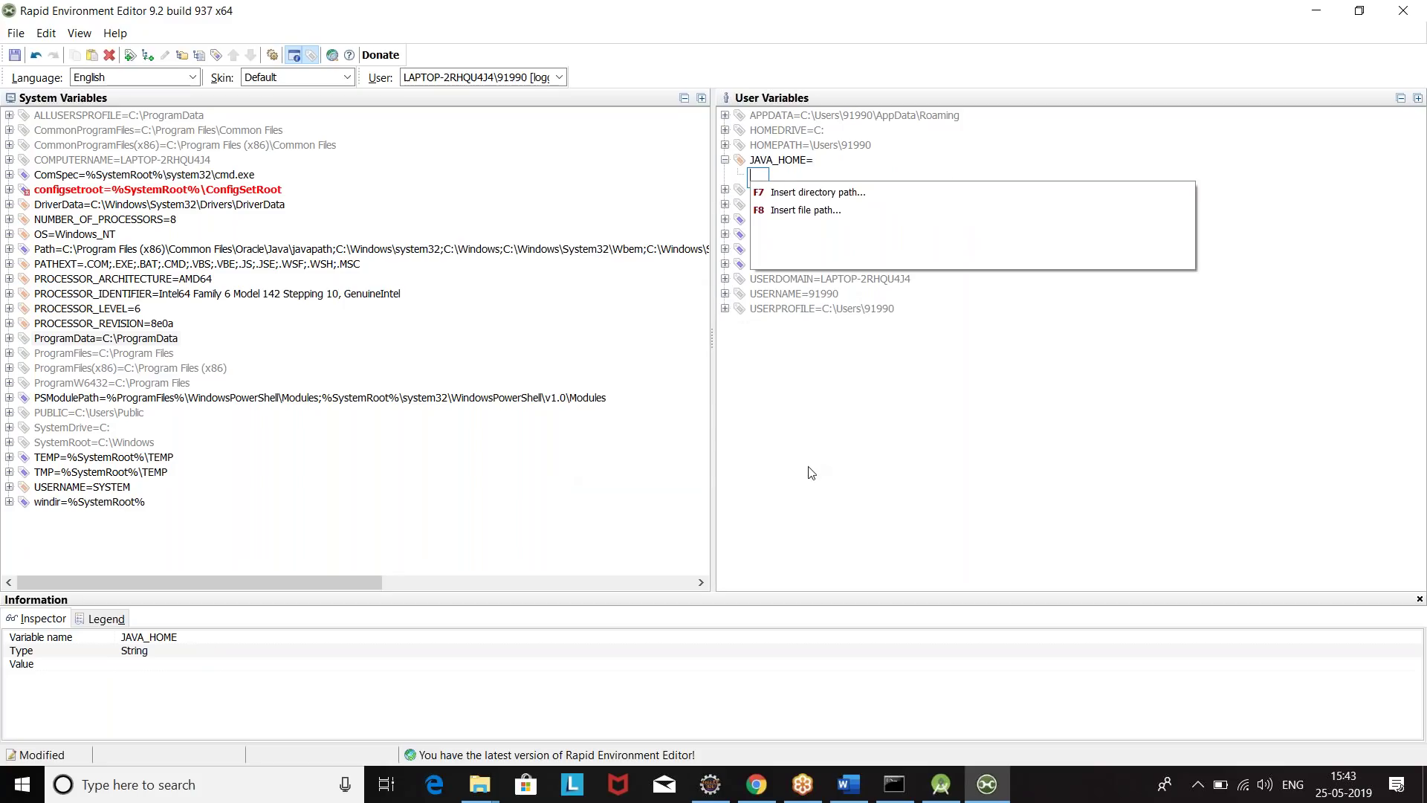
click(758, 162)
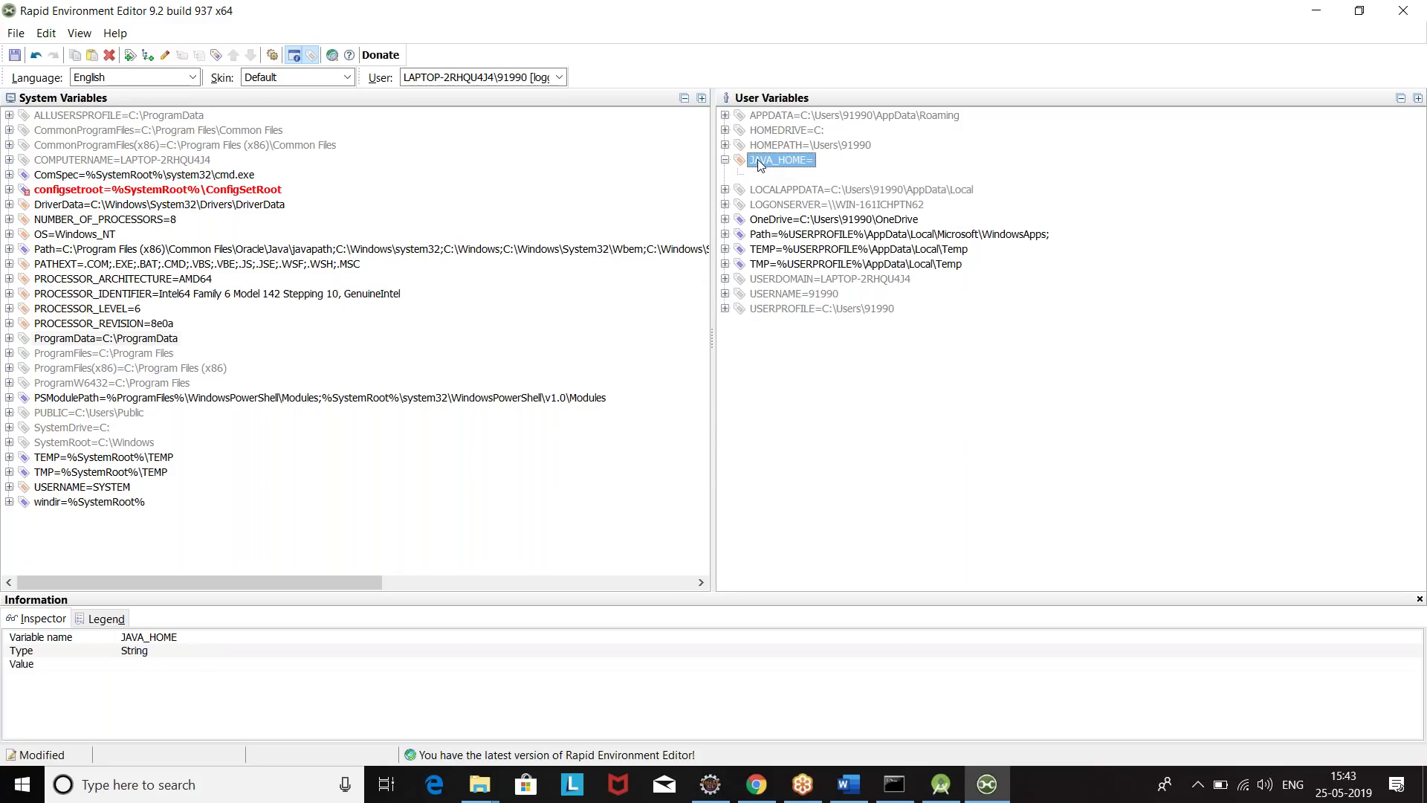
click(110, 55)
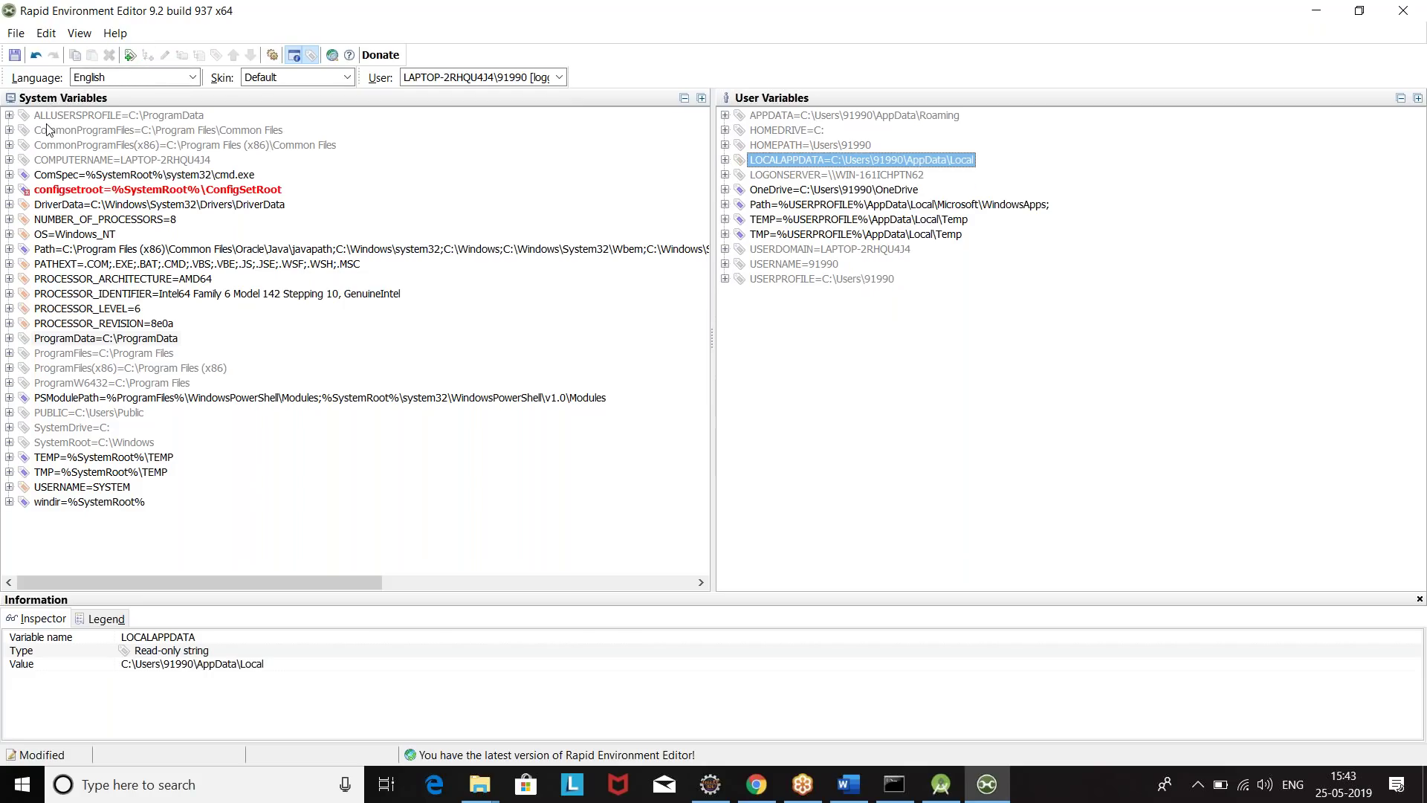
Create a String variable named JAVA_HOME in the system variables
click(132, 556)
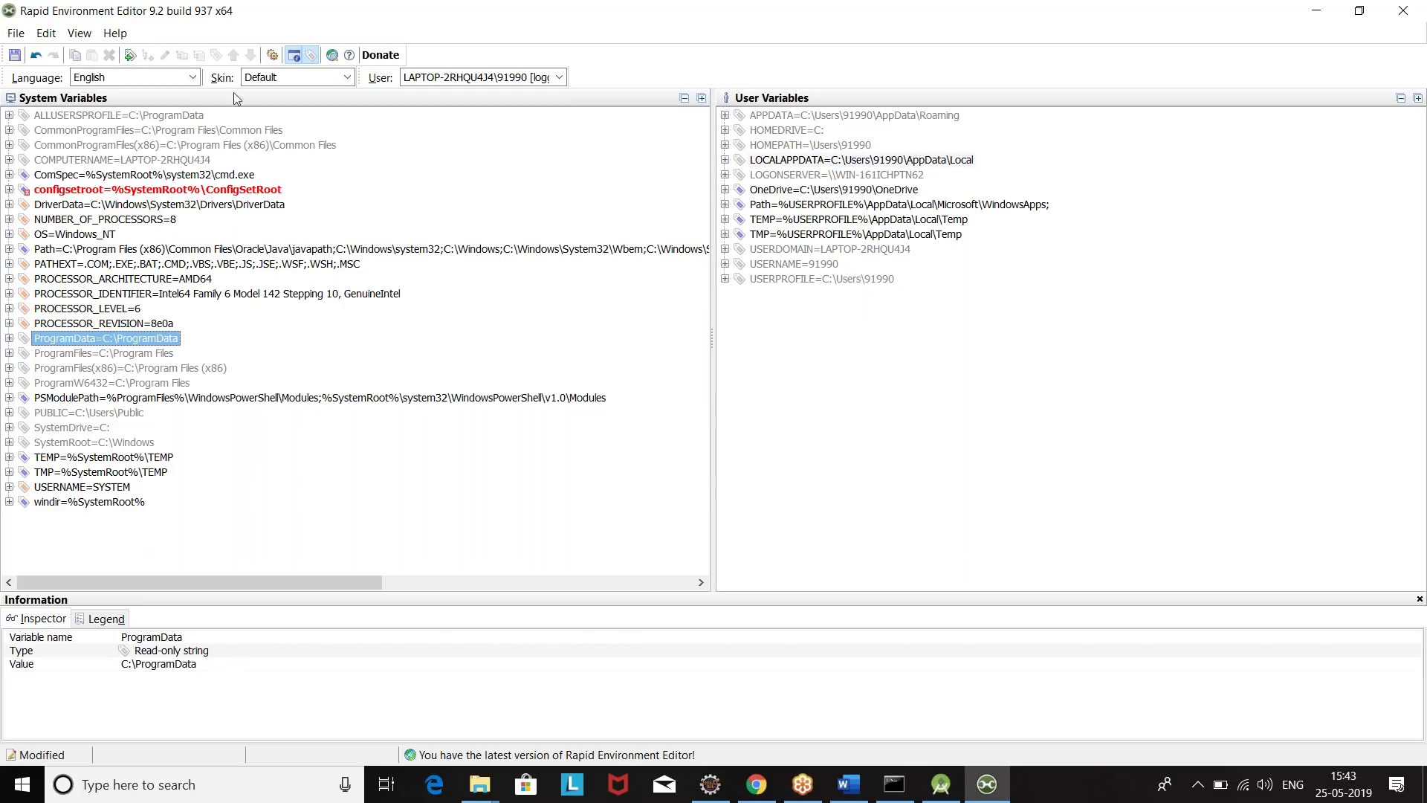
click(130, 57)
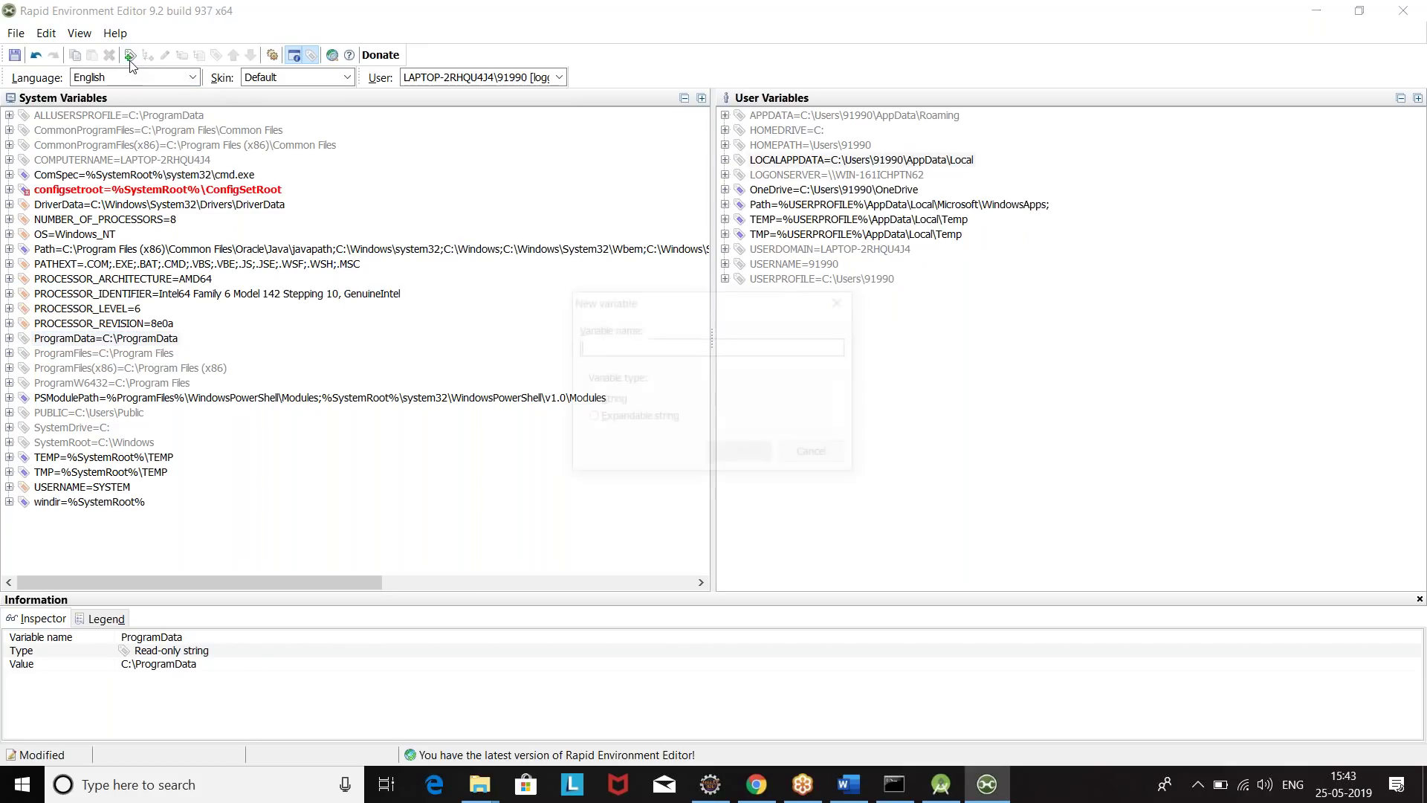
text(java)
key(BackSpace)
key(BackSpace)
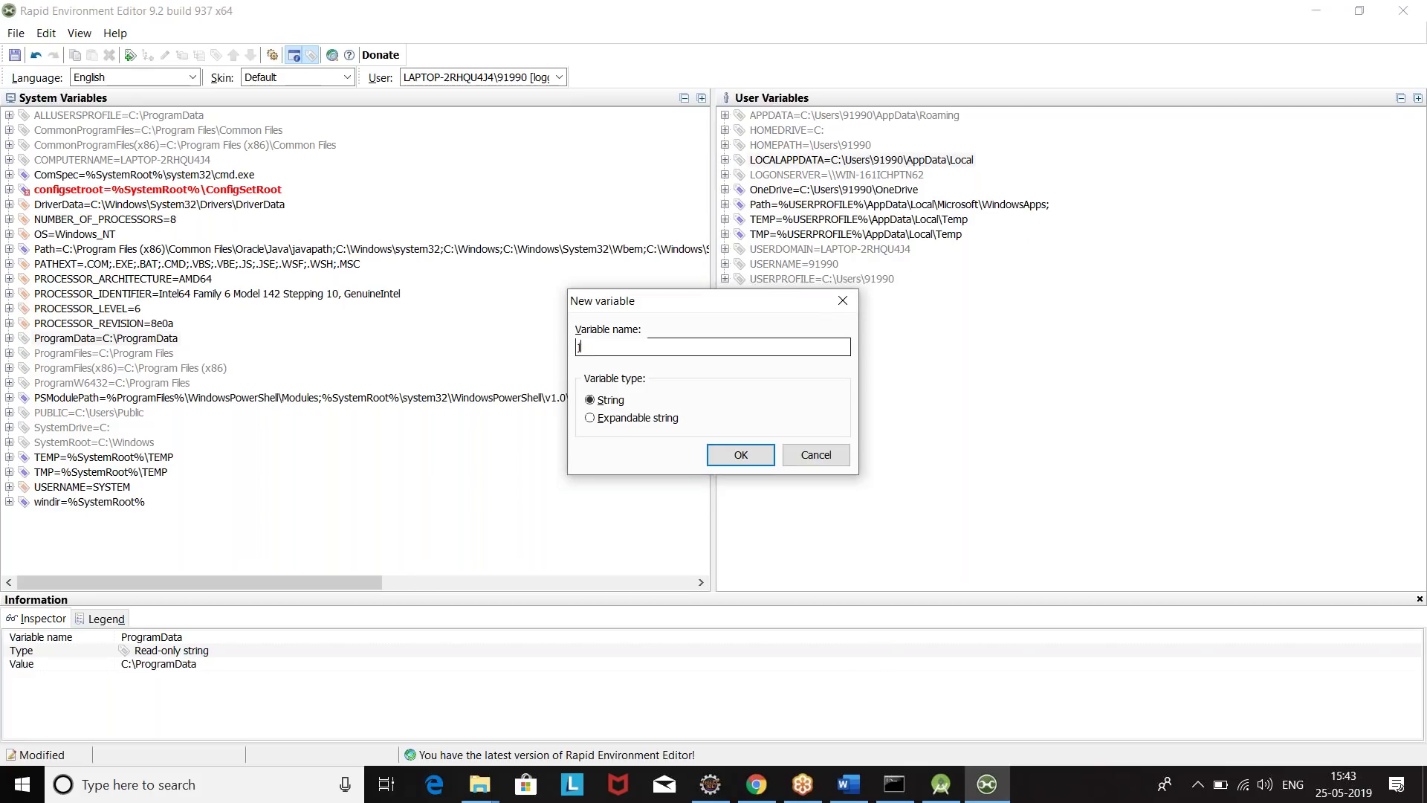
key(BackSpace)
text(JAVA_HOME)
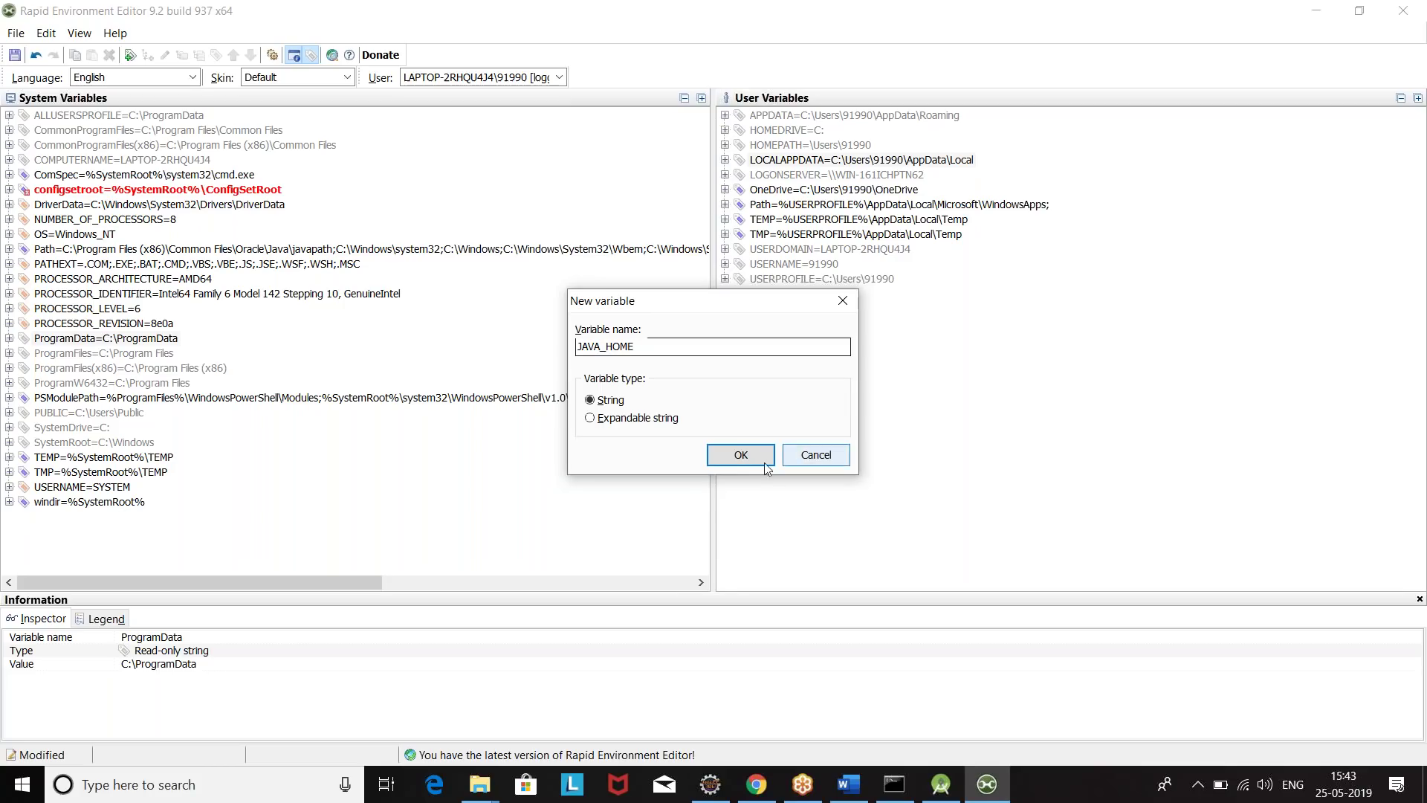
click(740, 455)
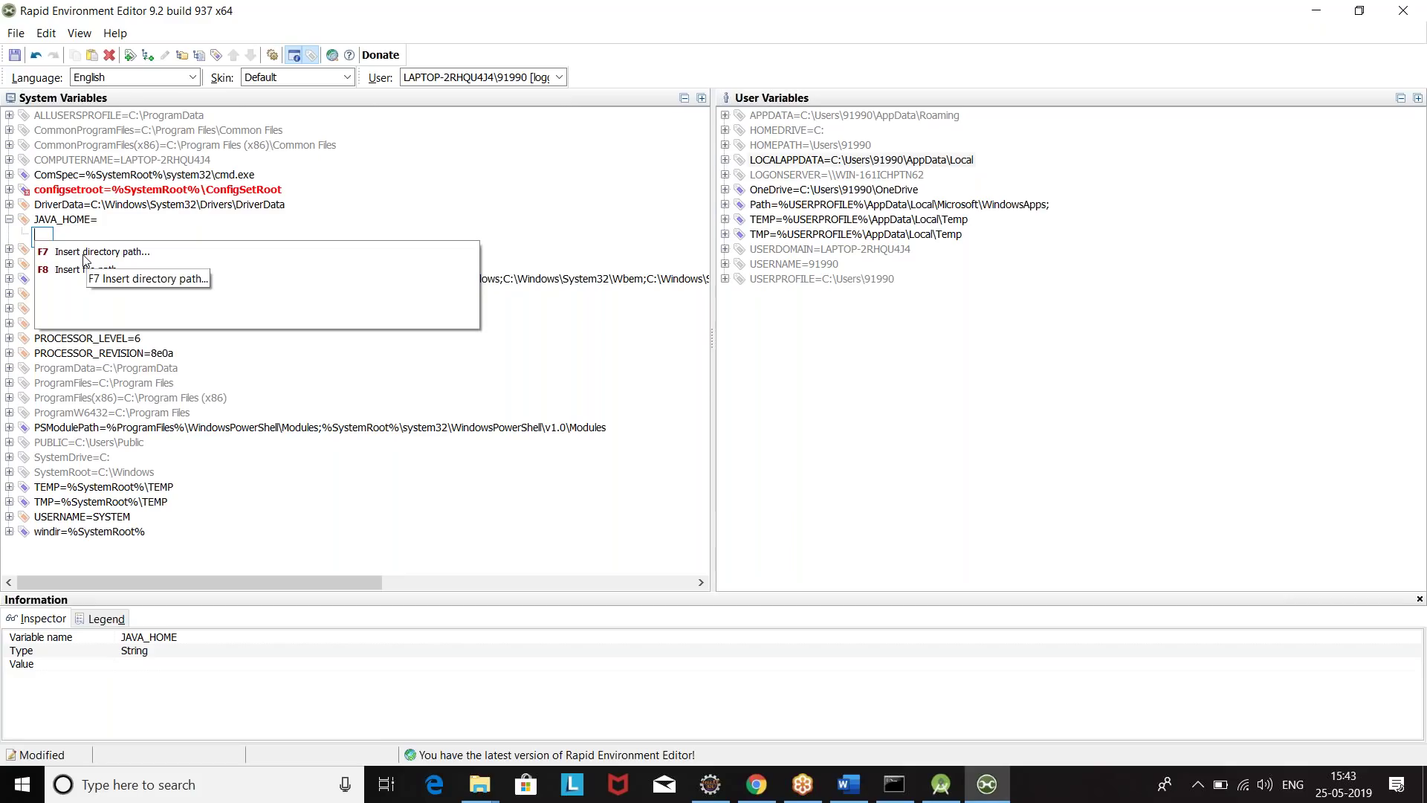
Set JAVA_HOME to the directory C:\Program Files\Java\jdk1.8.0_211 and save the environment variables
click(75, 254)
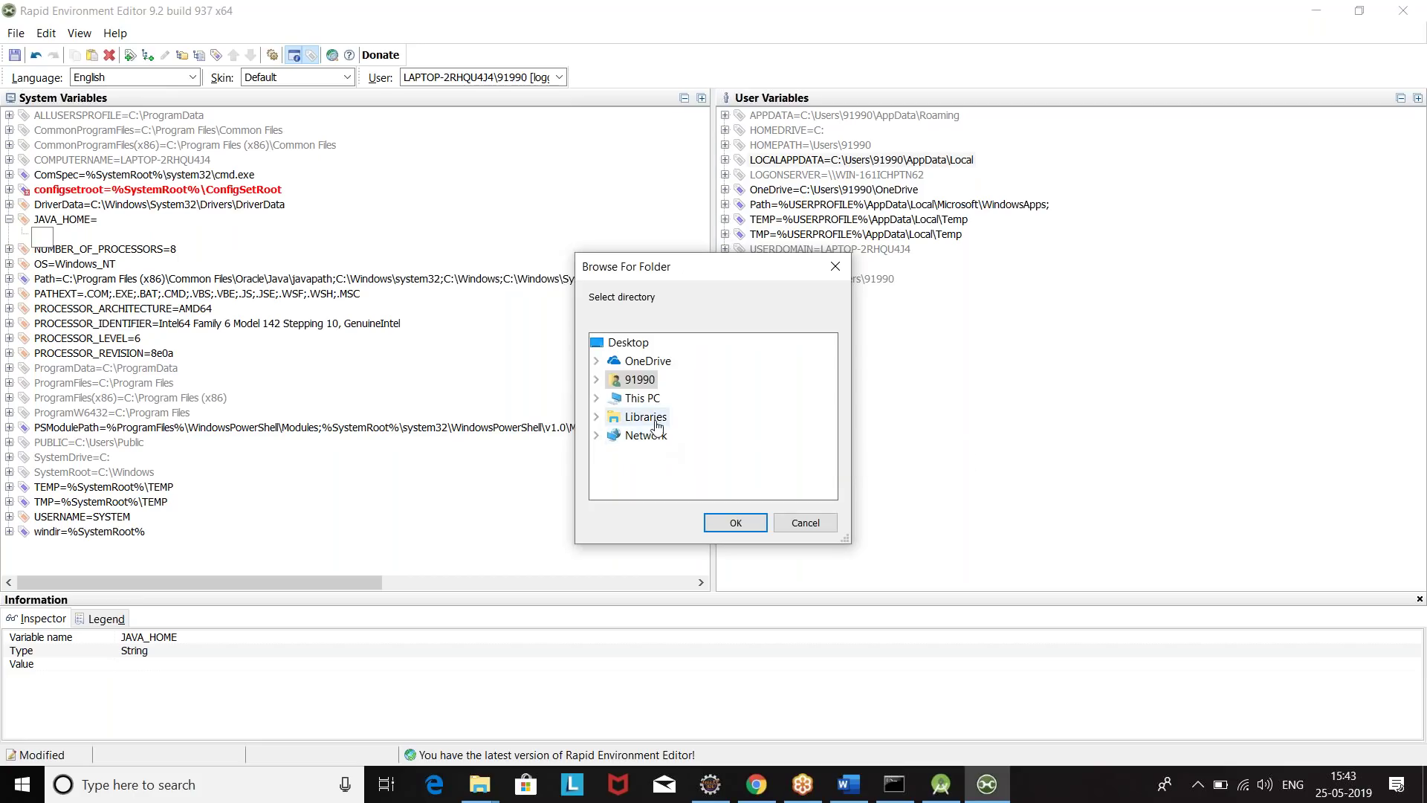
double_click(642, 400)
double_click(706, 490)
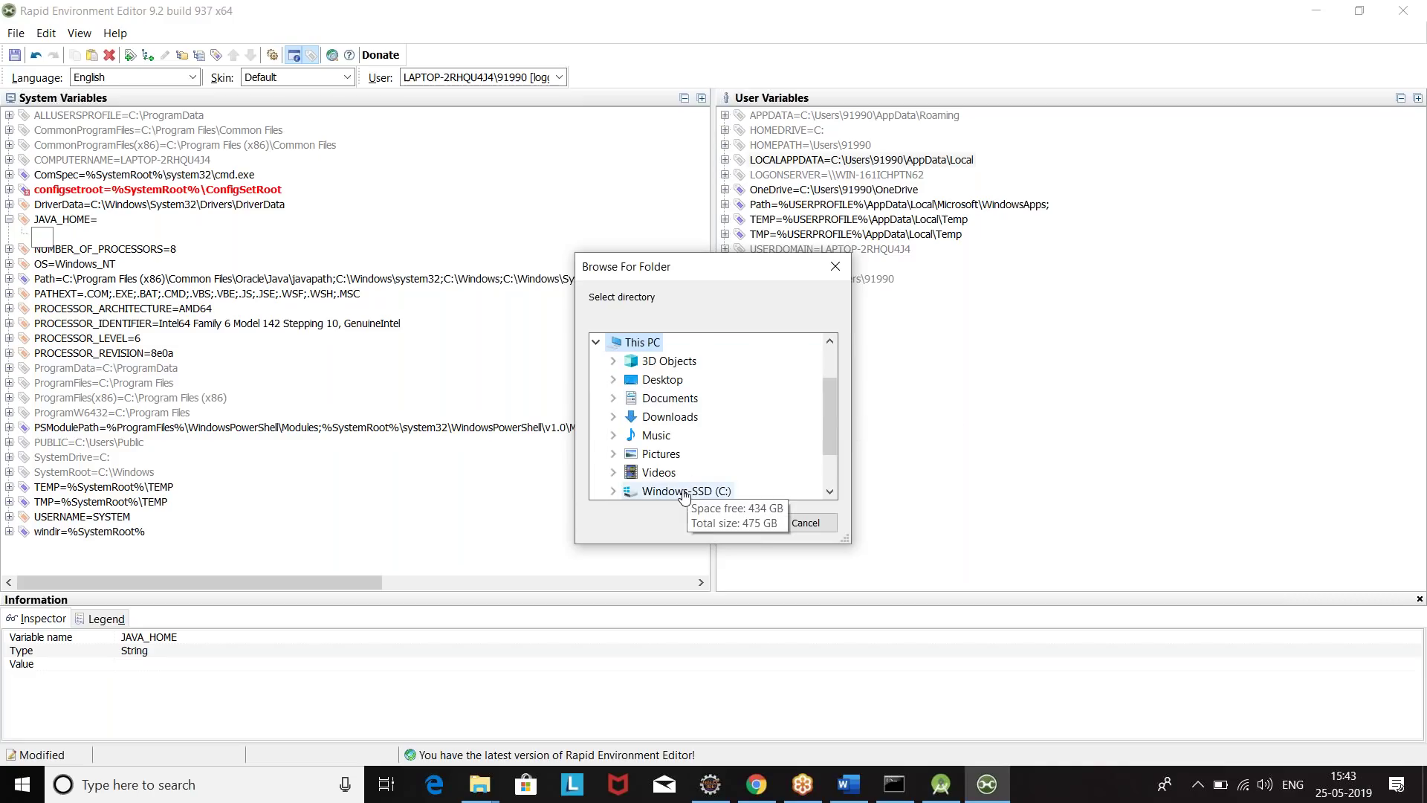
double_click(695, 418)
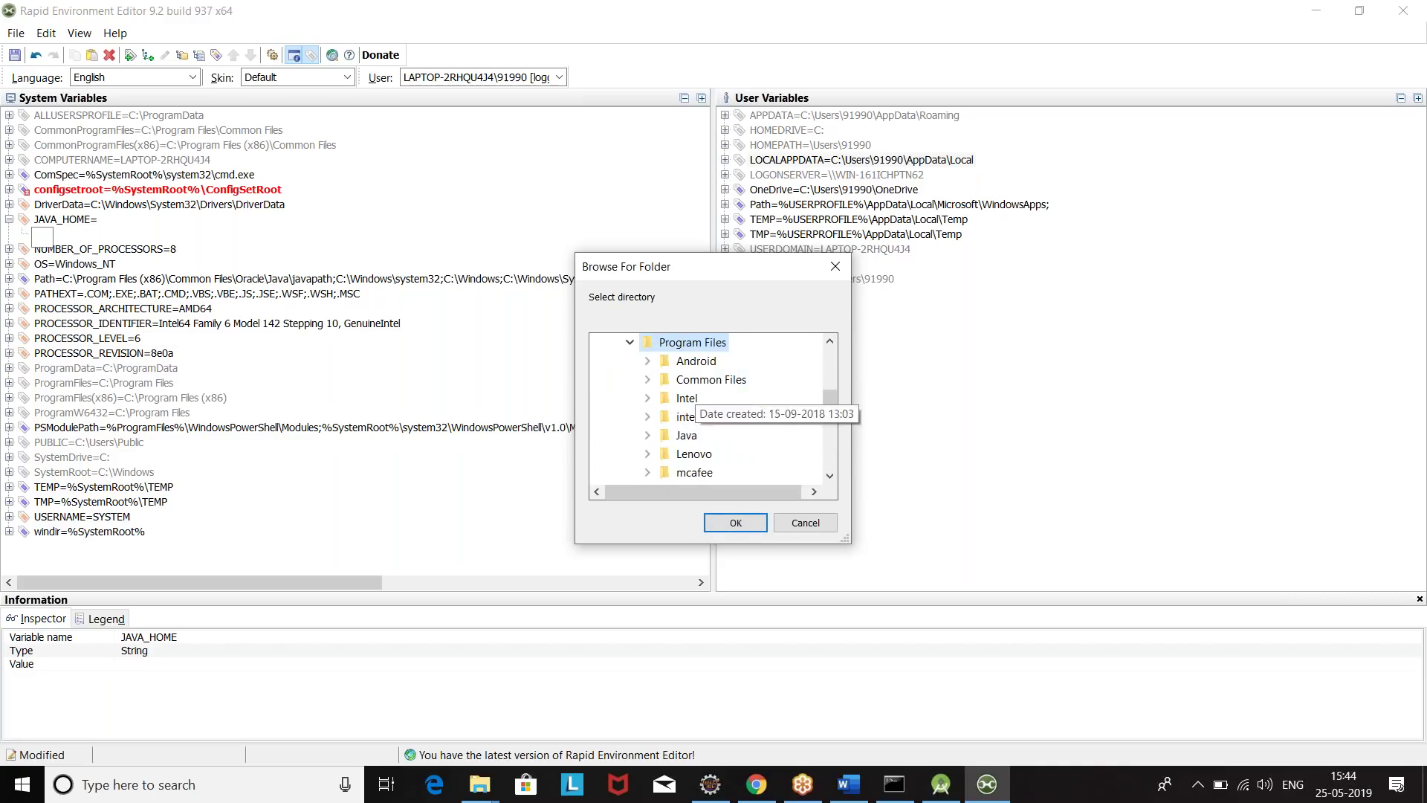
double_click(685, 436)
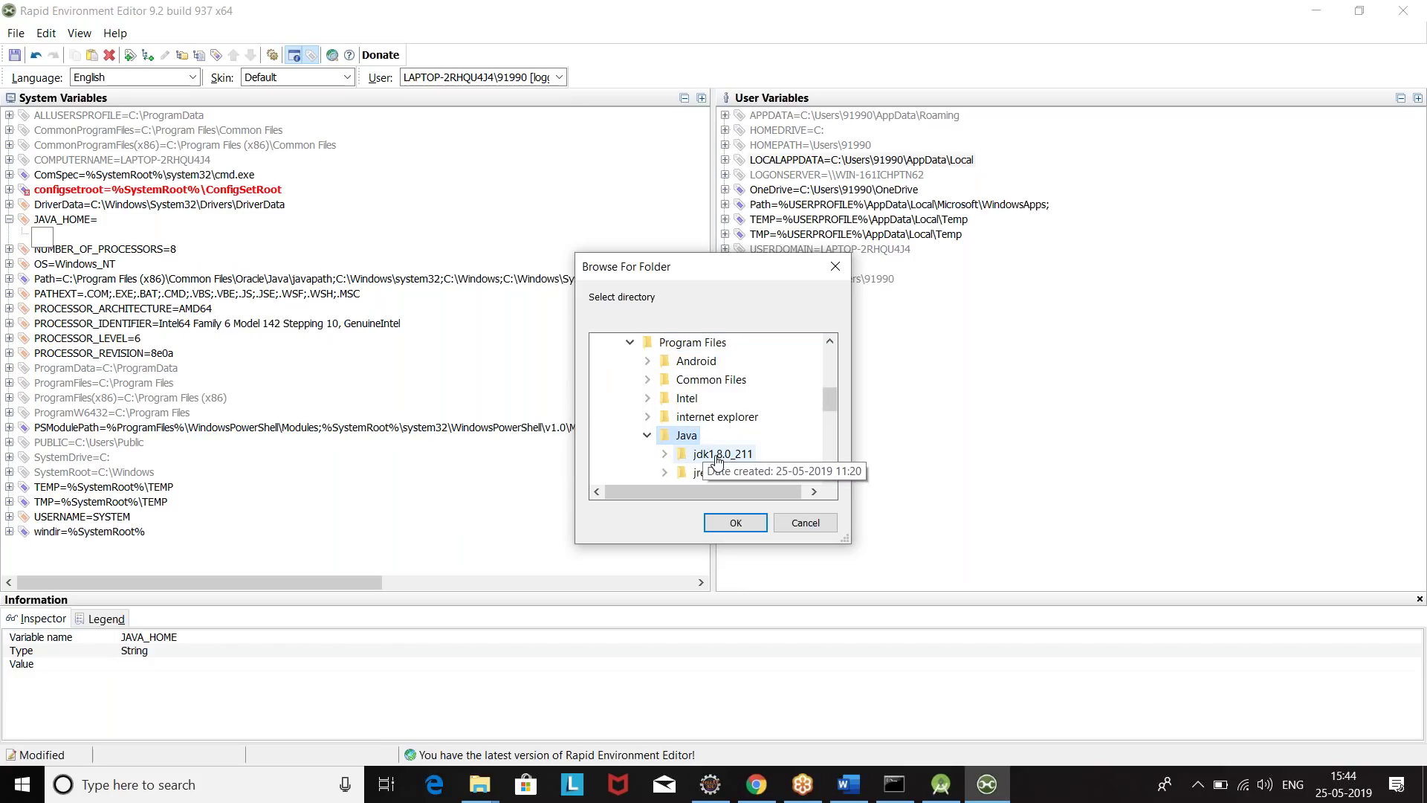
double_click(717, 457)
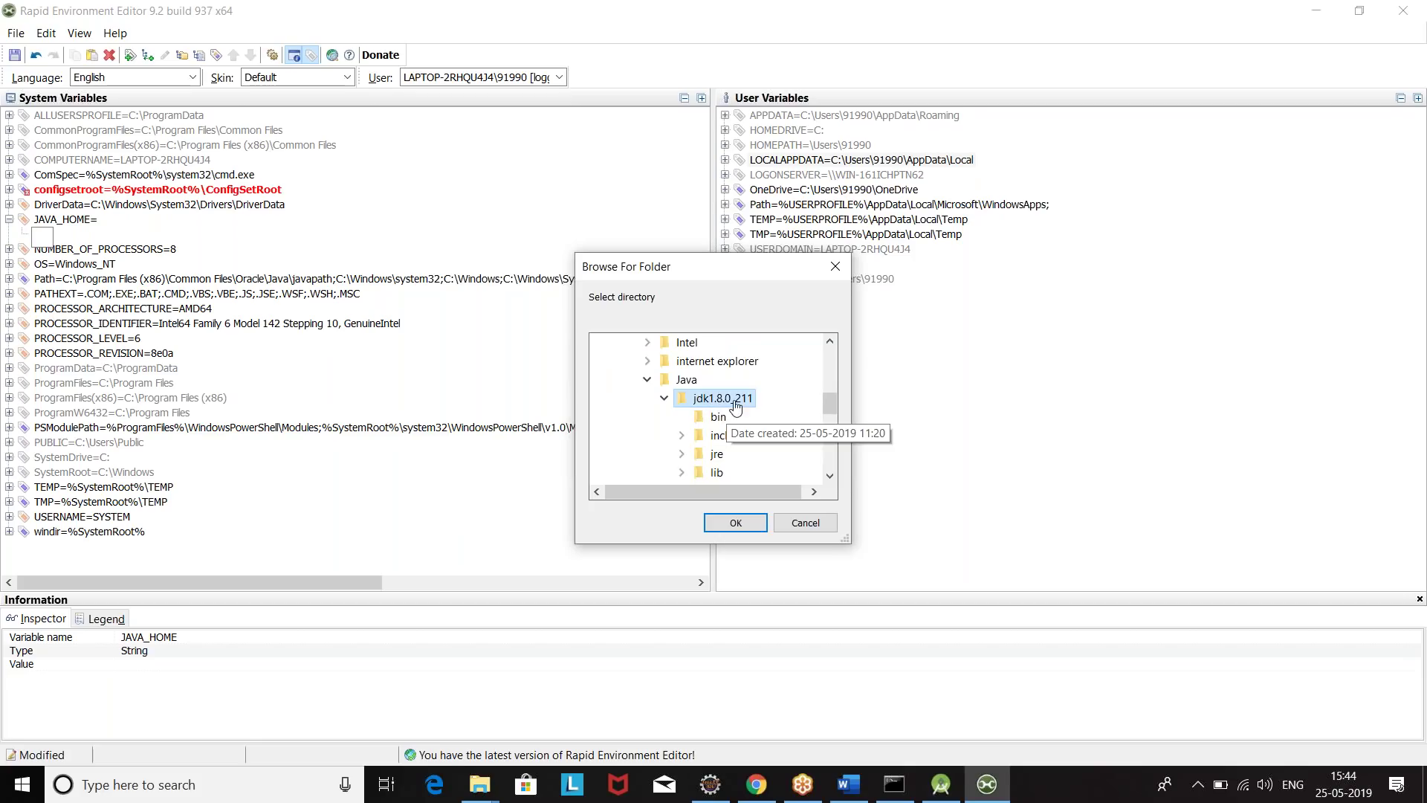
click(736, 523)
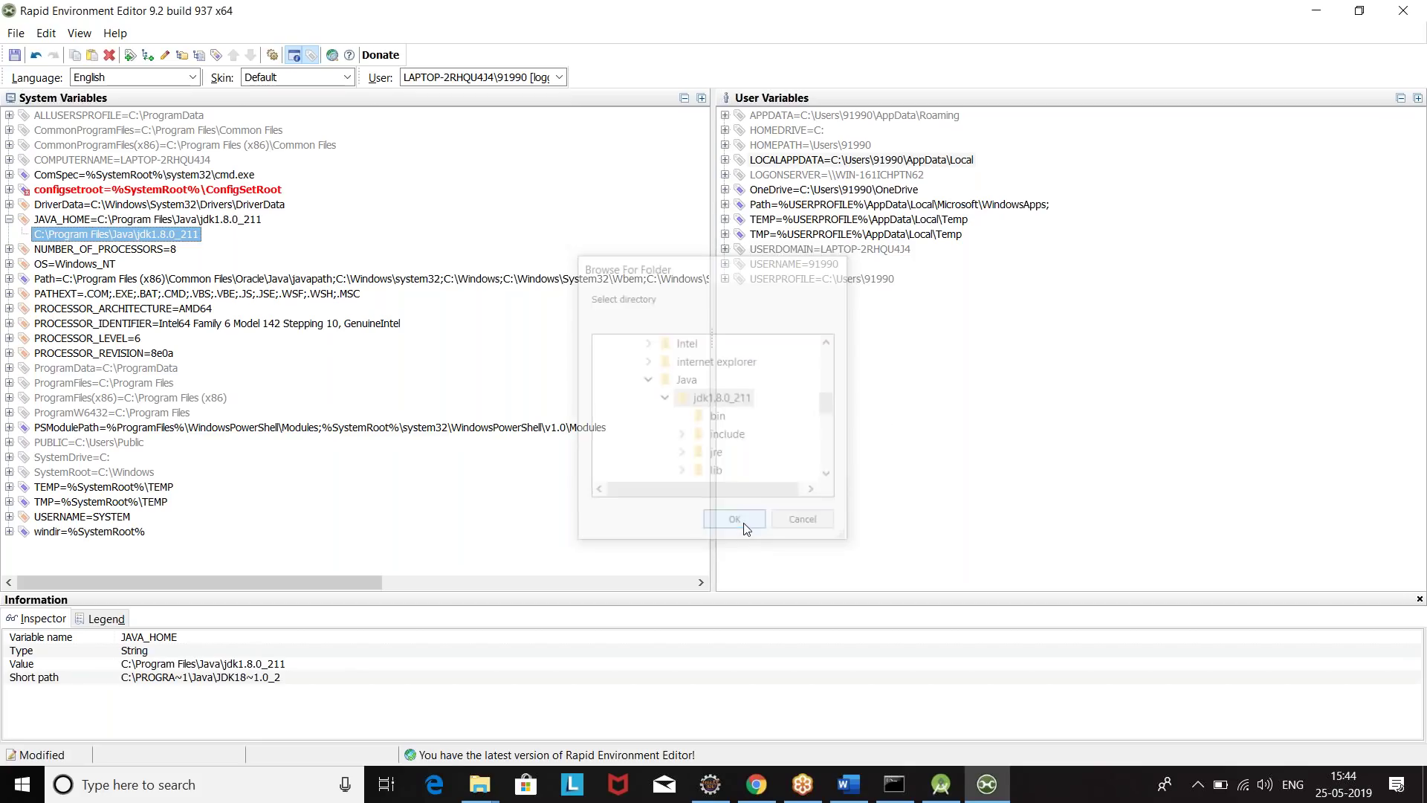
click(15, 56)
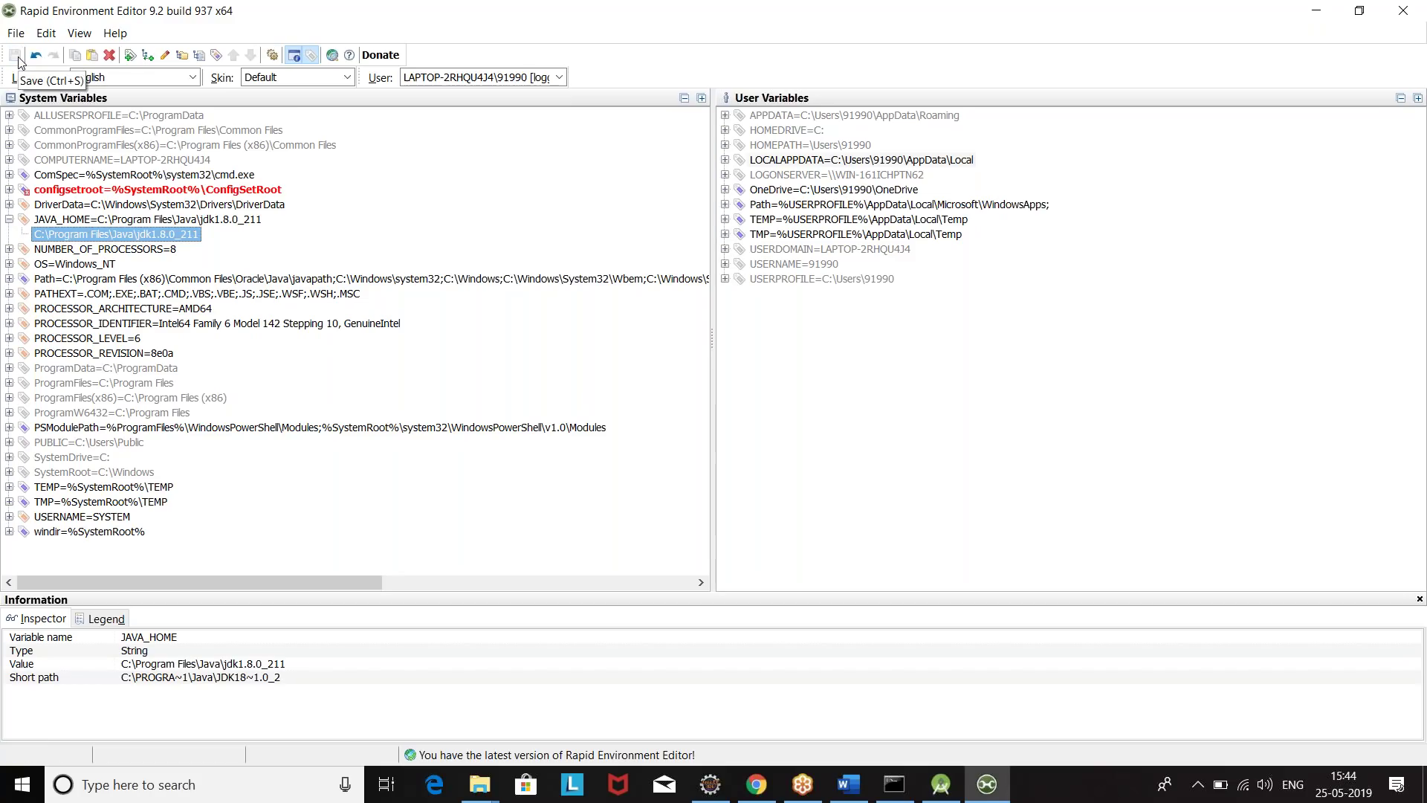
click(63, 280)
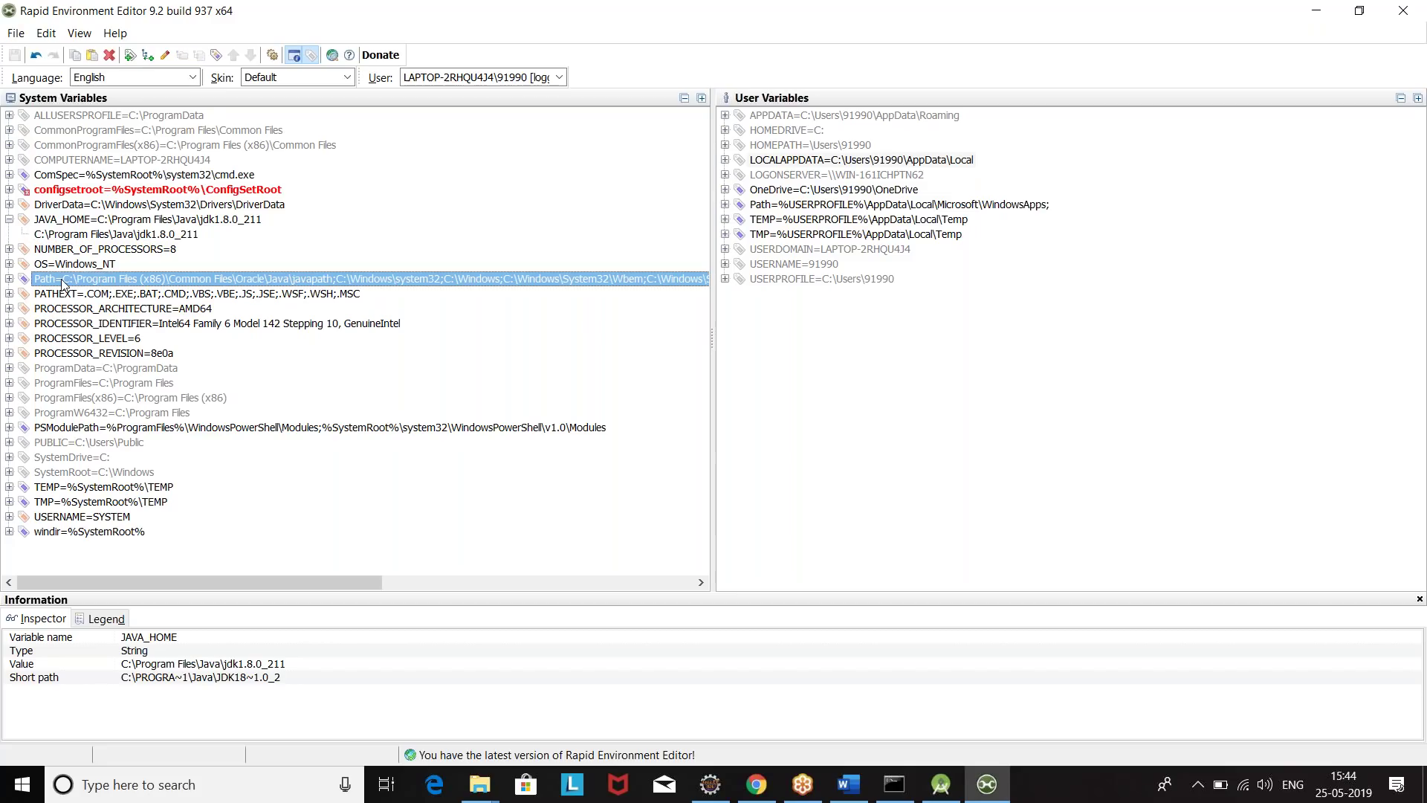
click(10, 281)
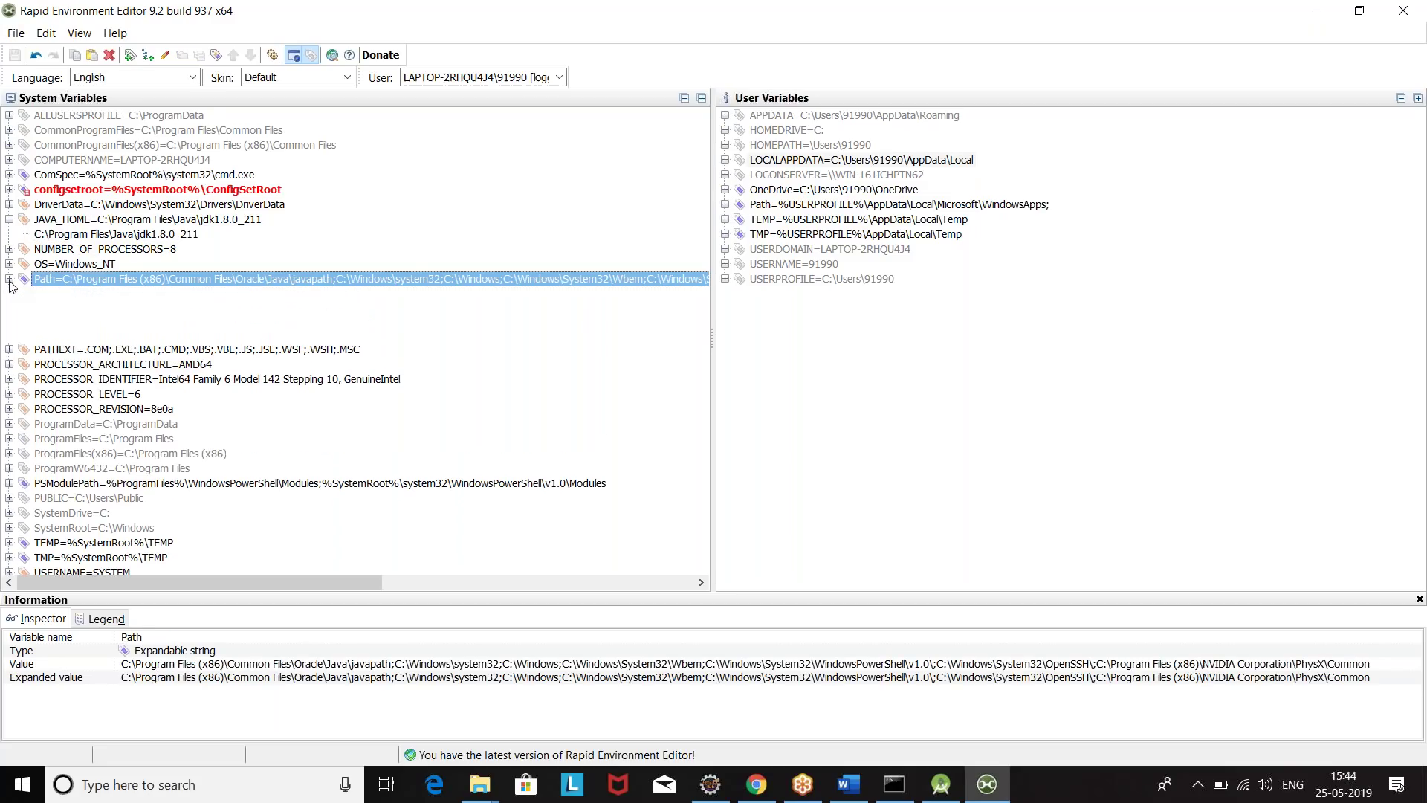
right_click(93, 282)
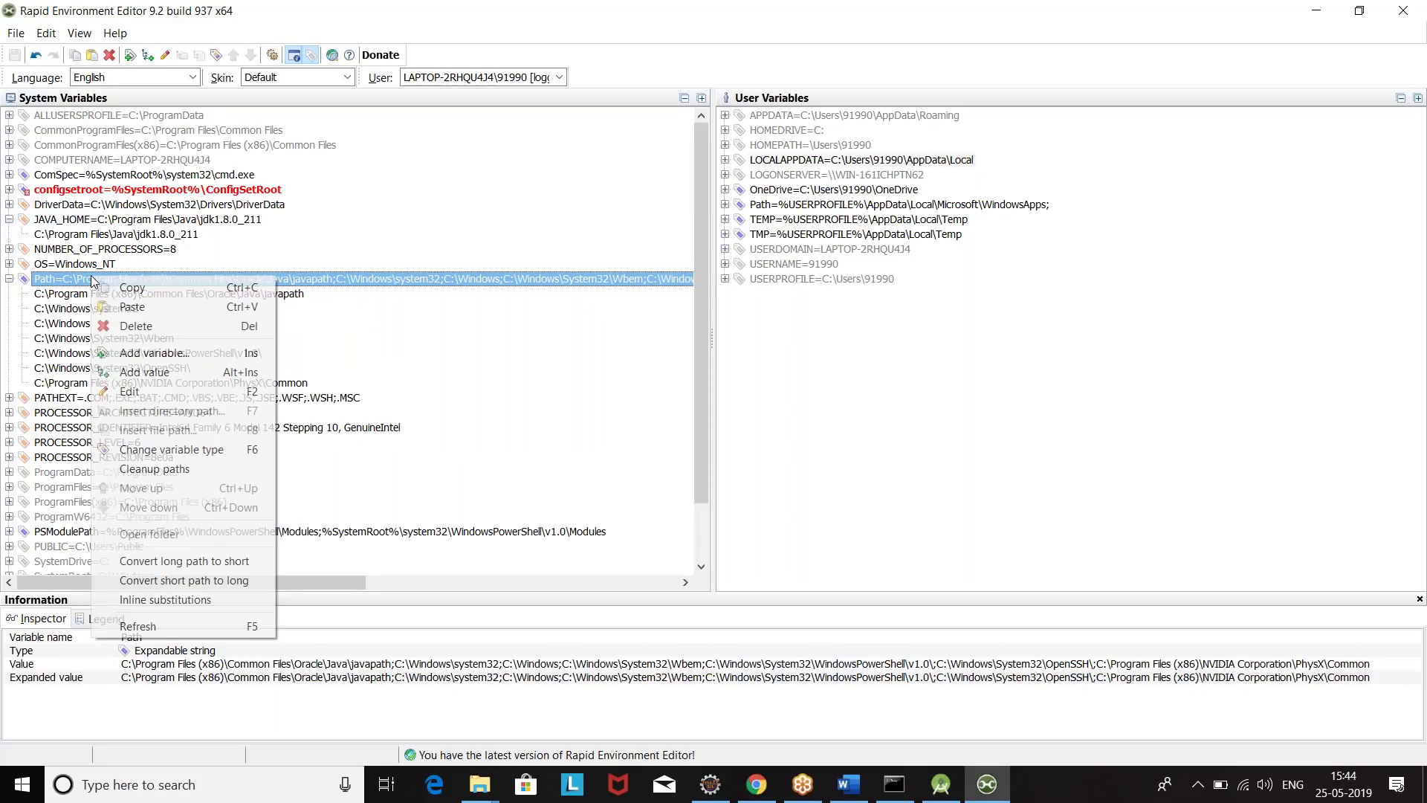
click(150, 356)
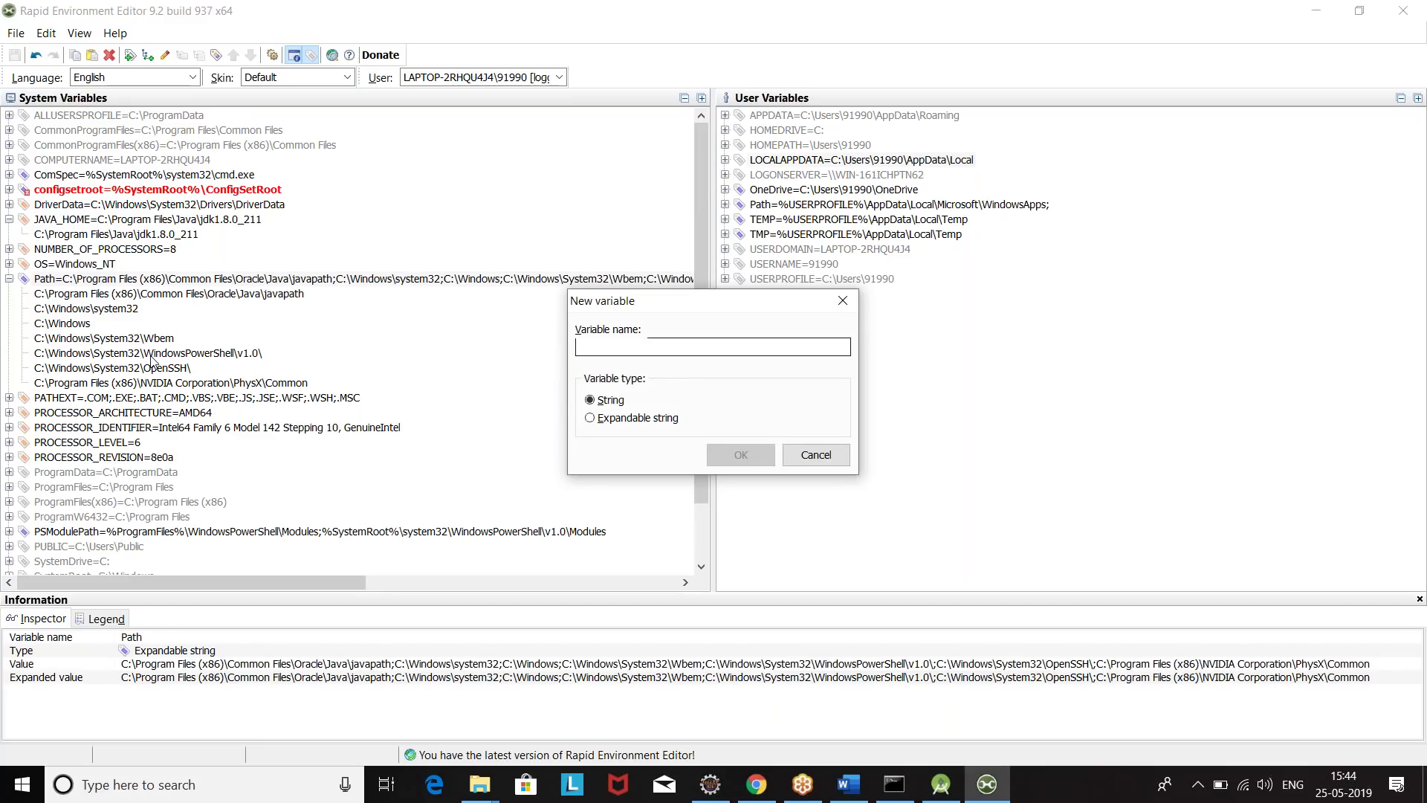
key(Escape)
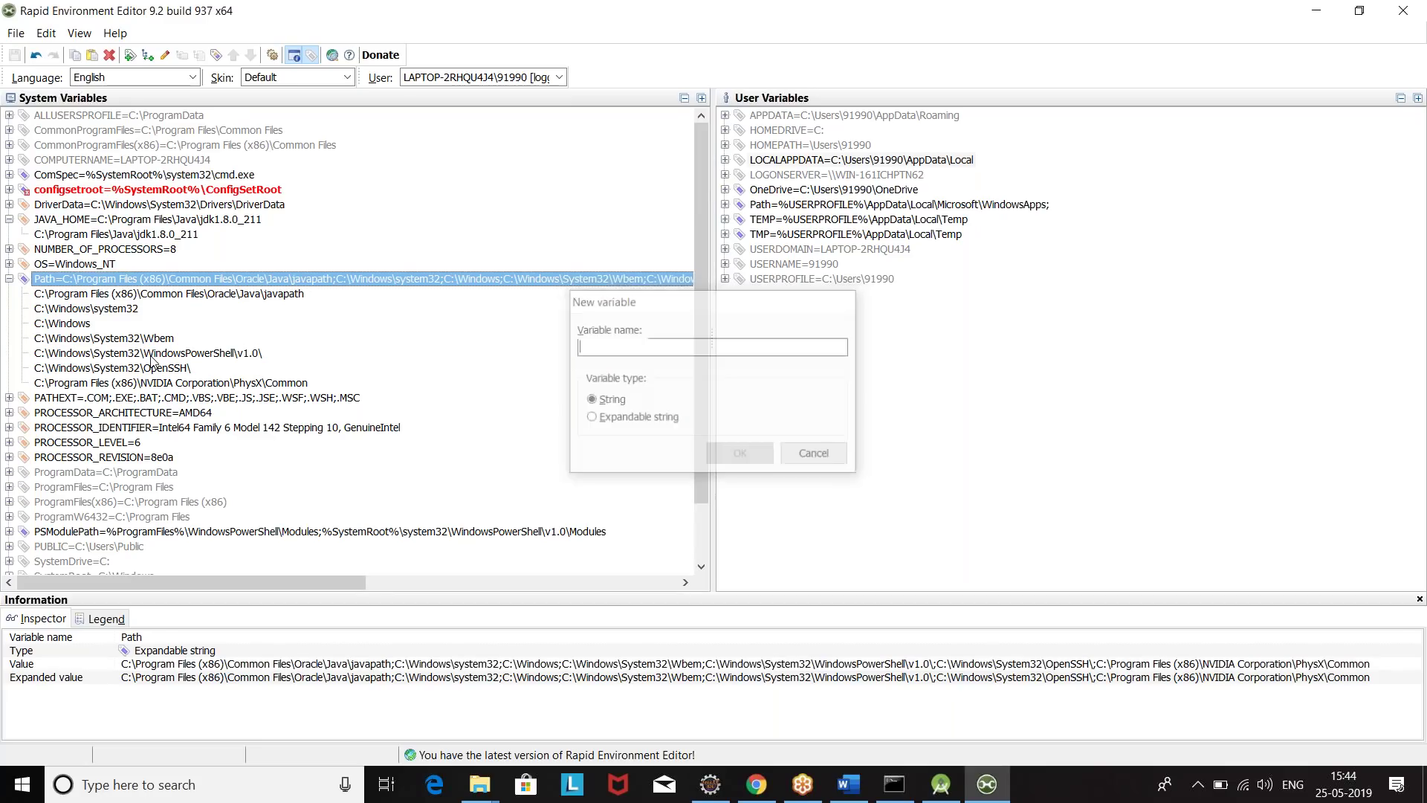
click(87, 297)
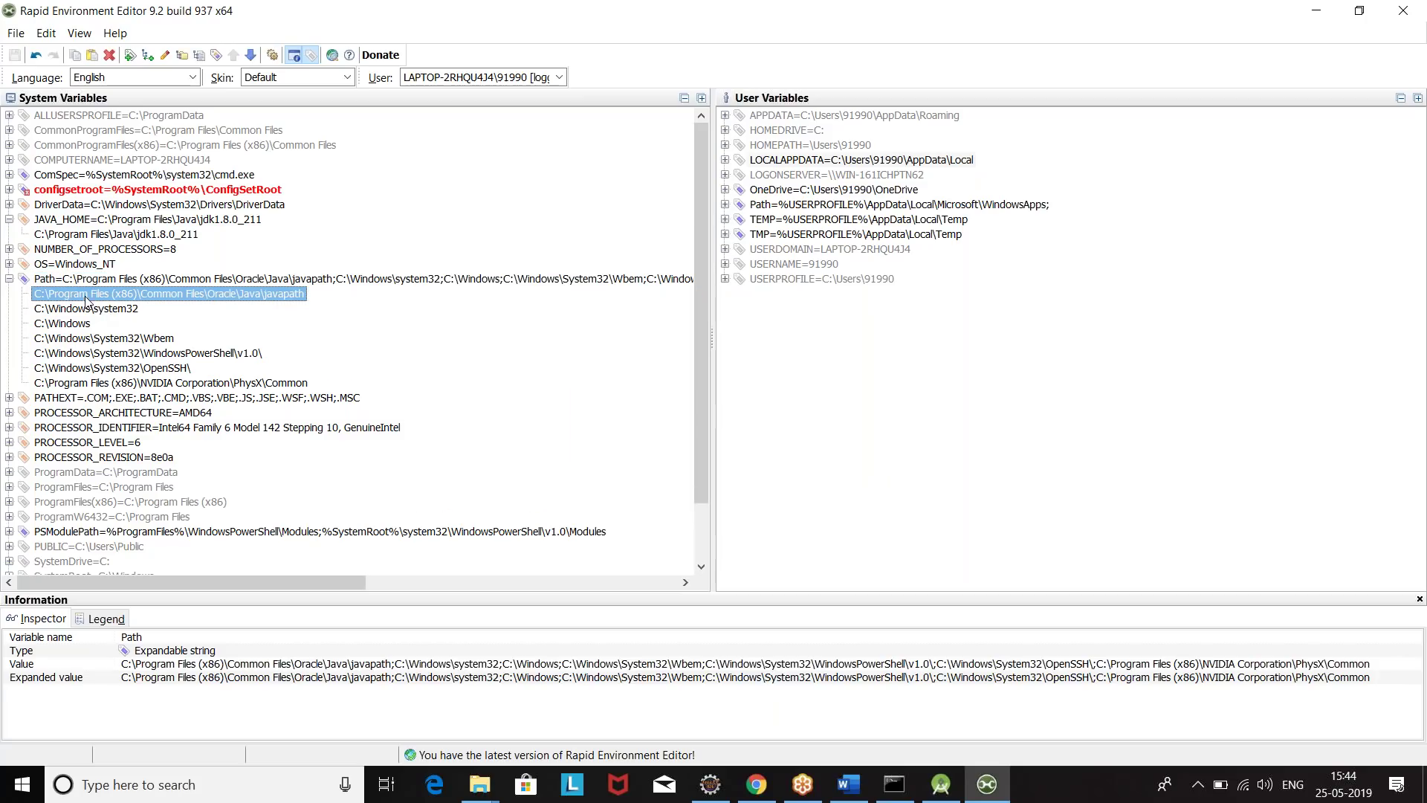
click(128, 286)
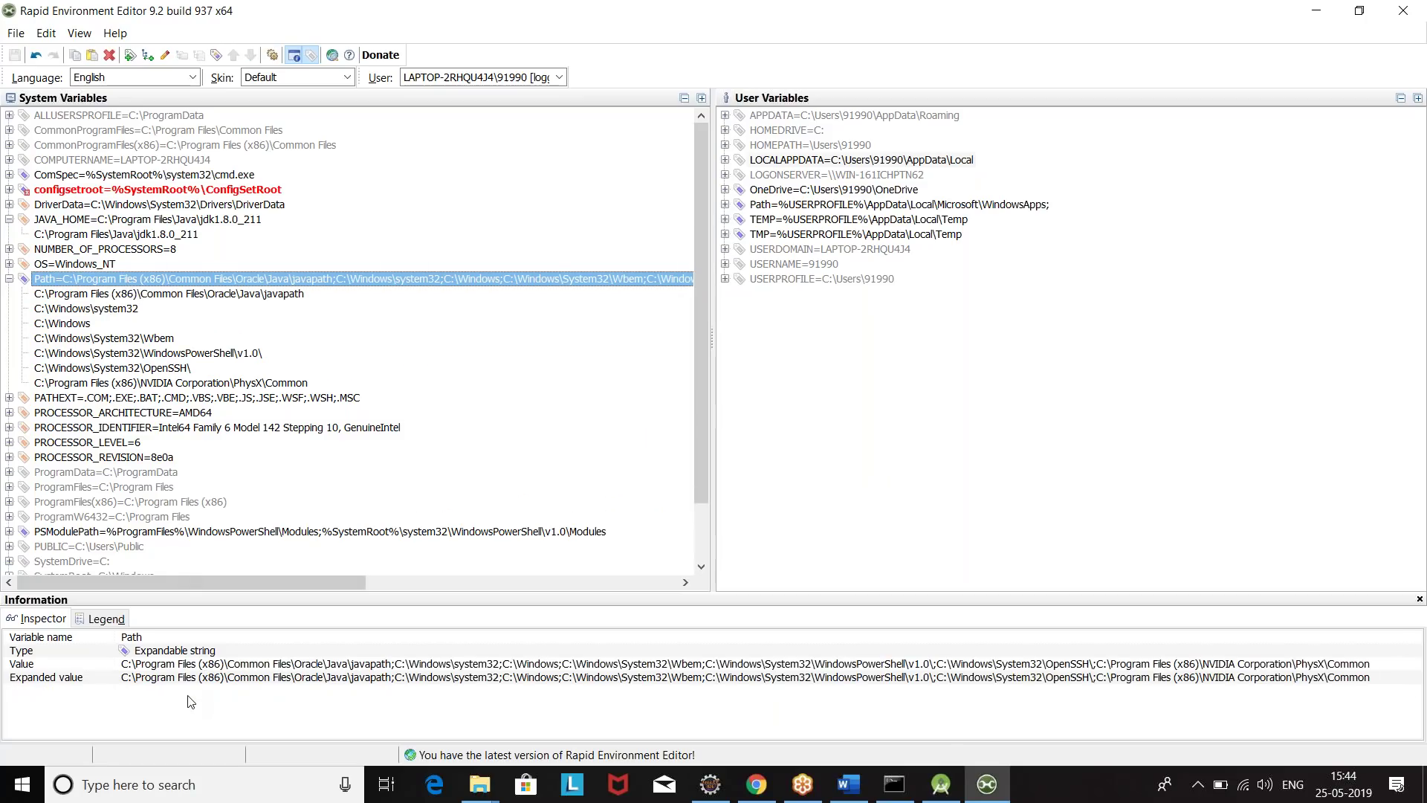
click(183, 723)
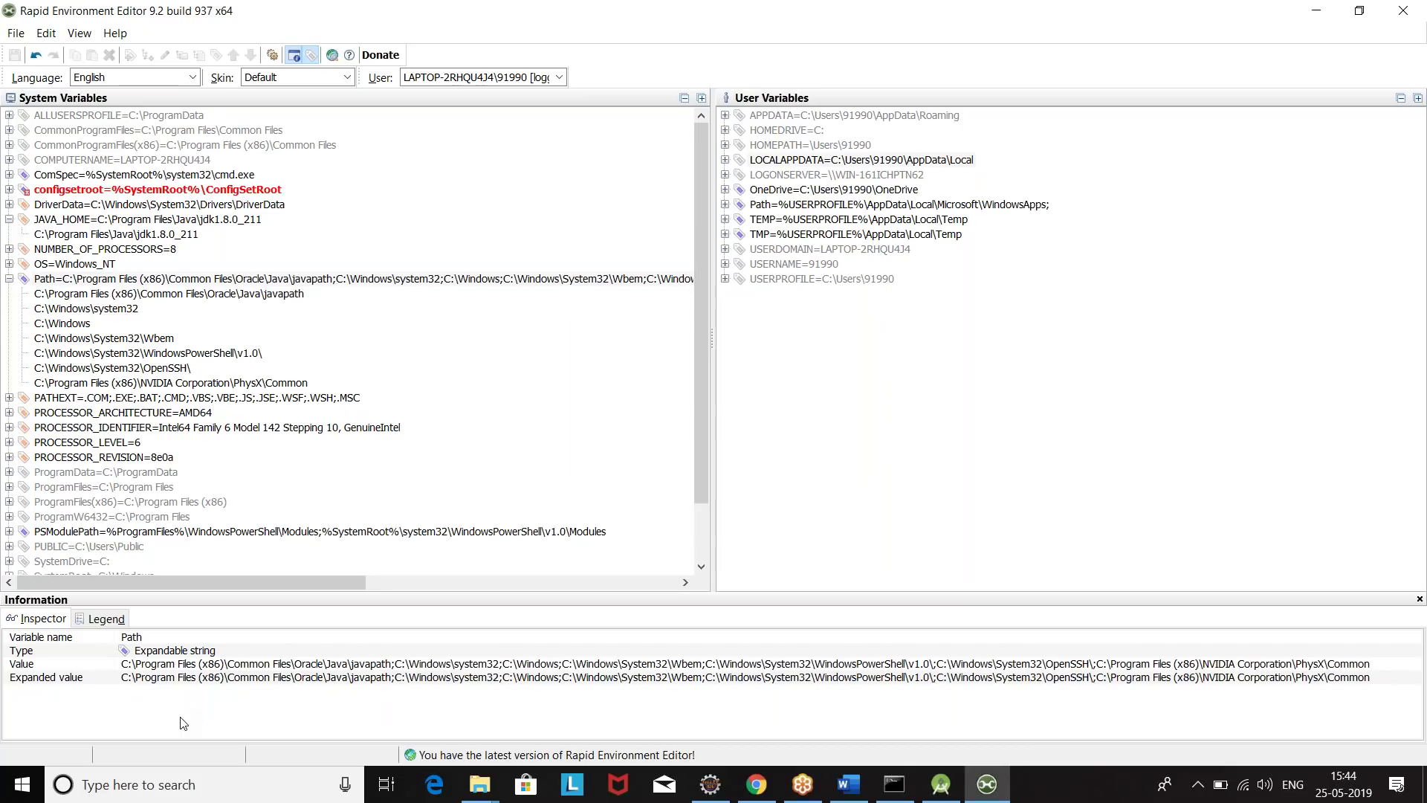
Add the directory C:\Program Files\Java\jre1.8.0_211\bin as a new value of the system Path variable and save
click(63, 281)
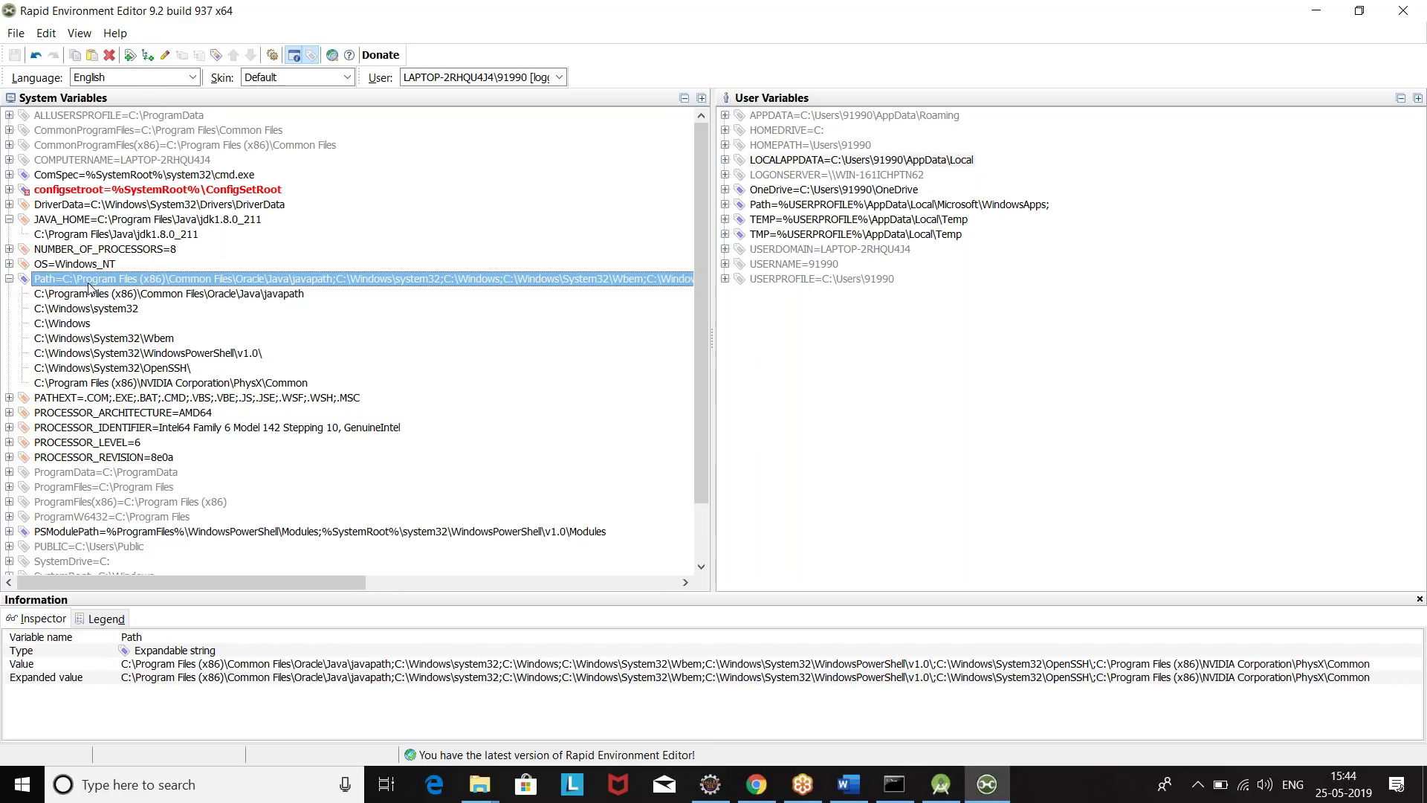
click(148, 56)
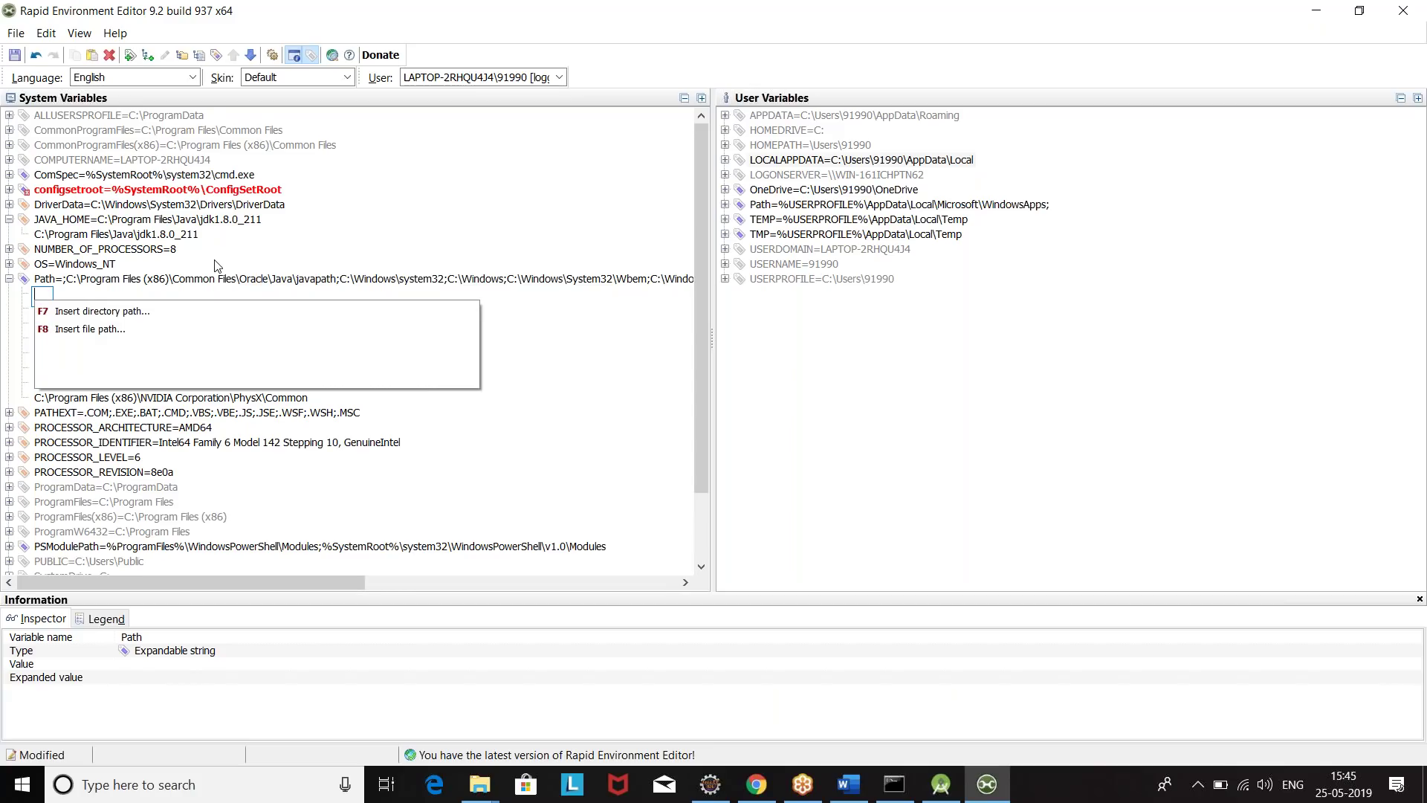
click(92, 312)
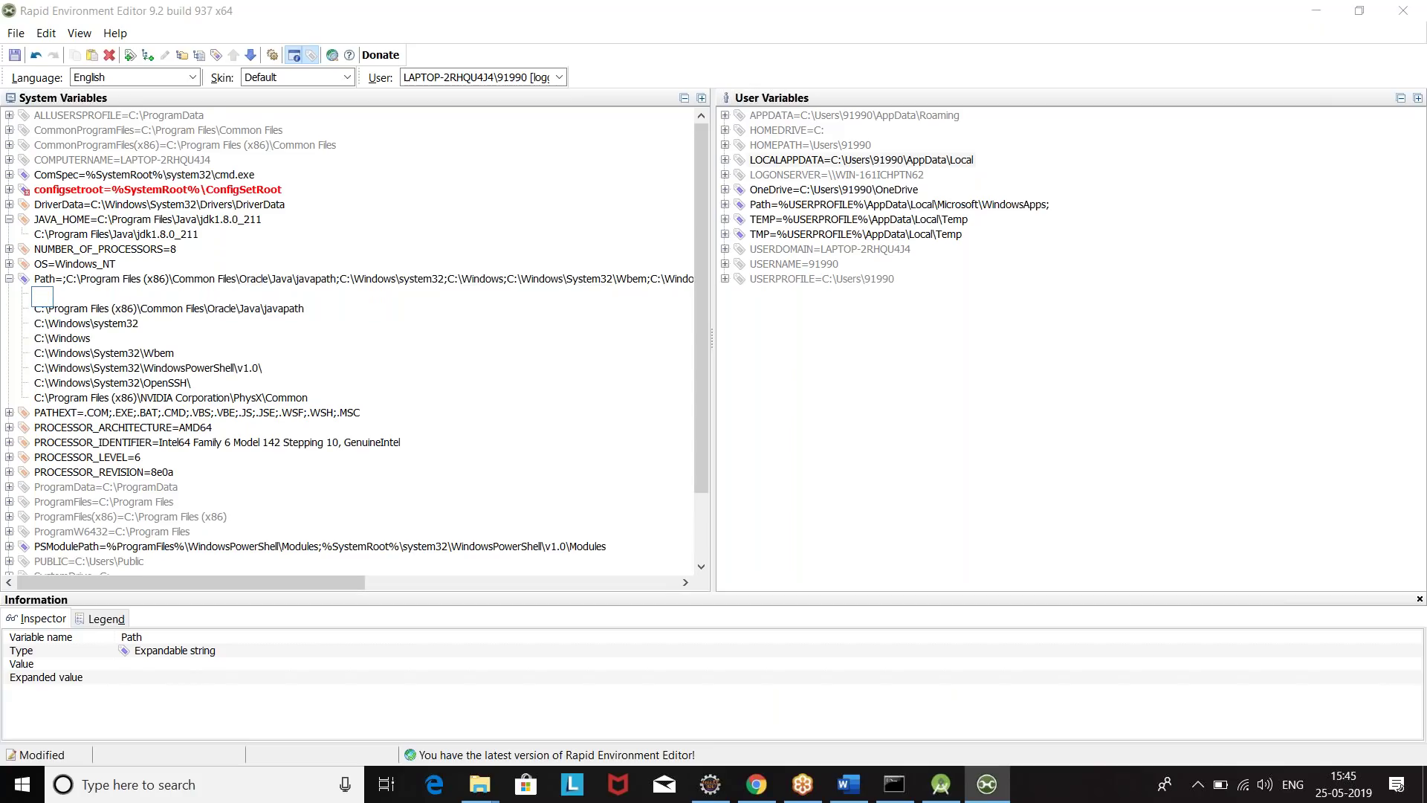
click(640, 401)
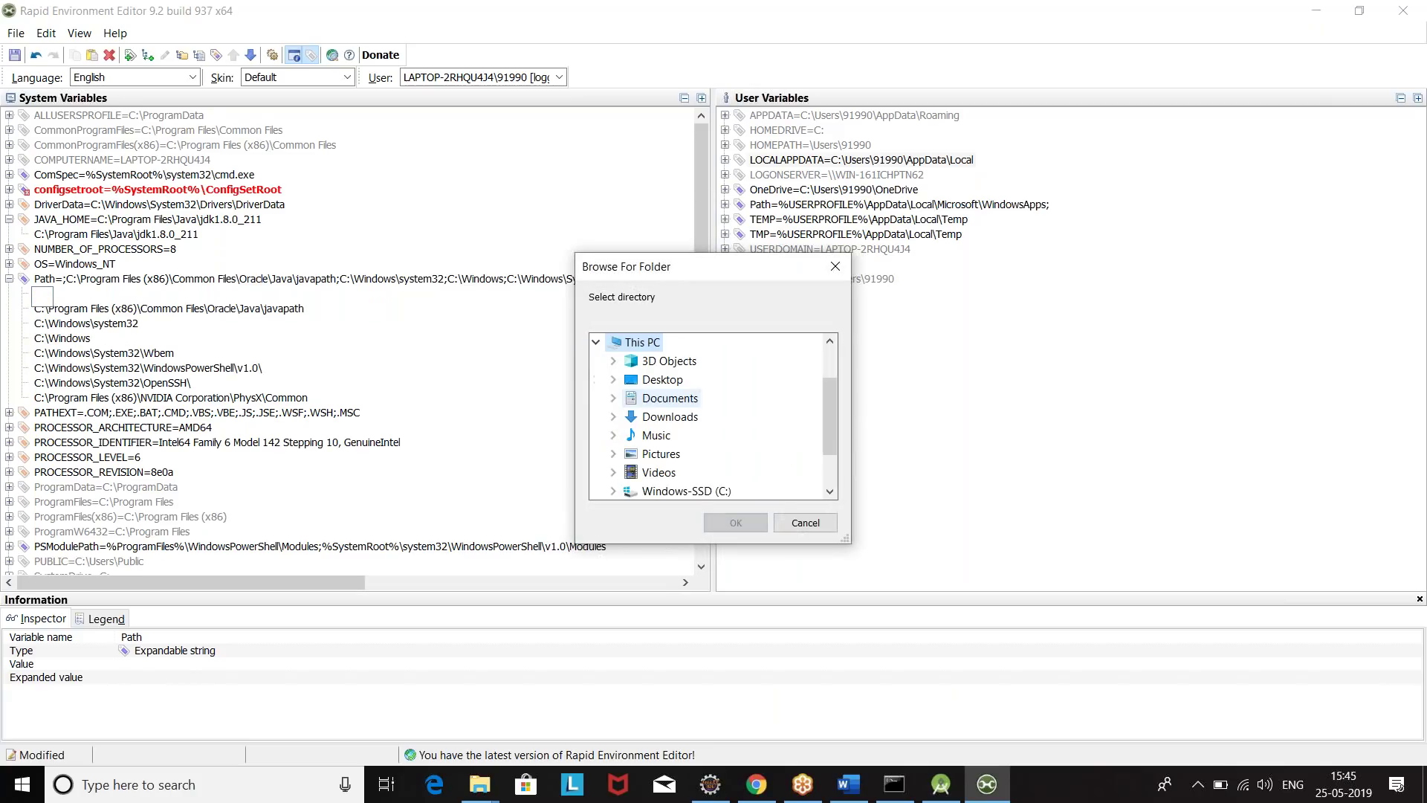
double_click(672, 491)
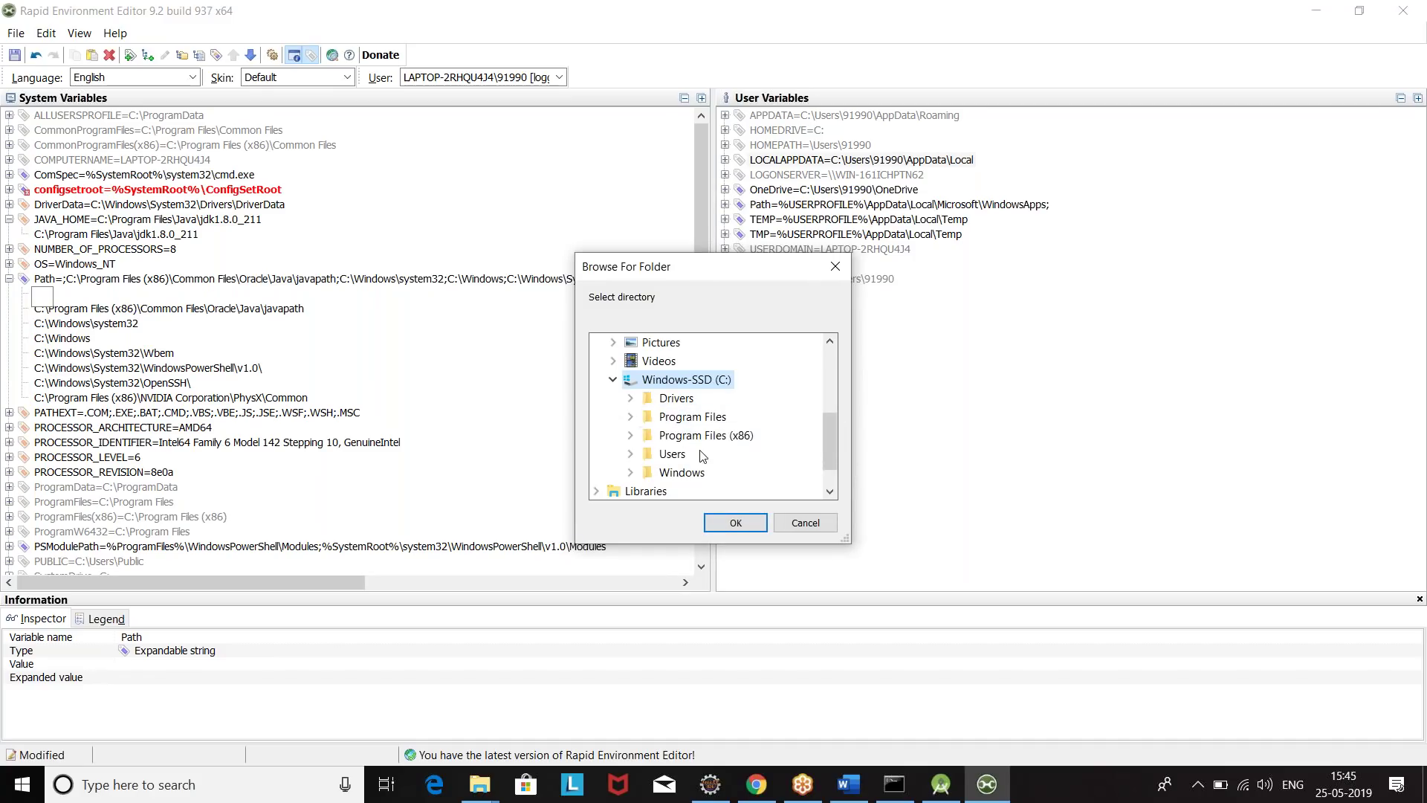
double_click(675, 418)
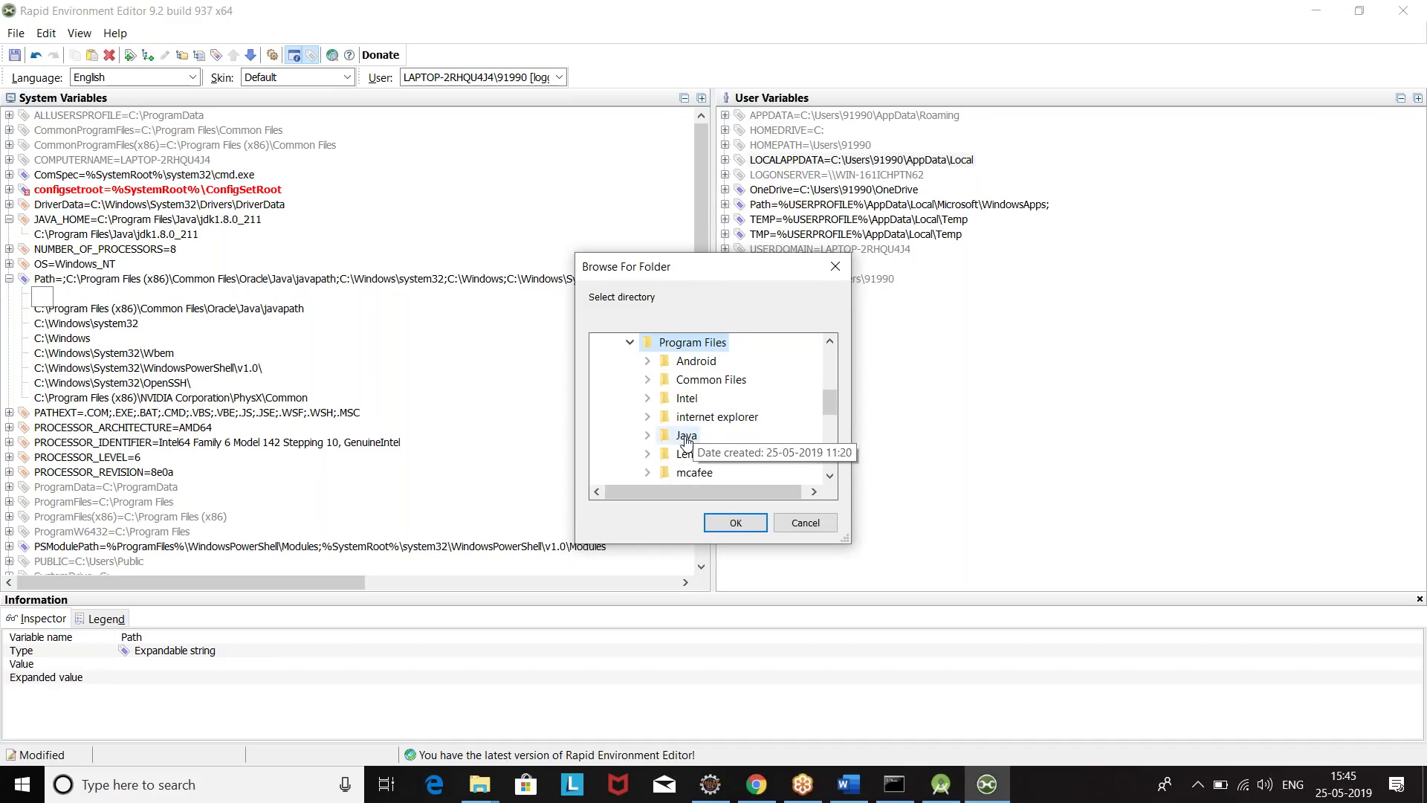
double_click(686, 439)
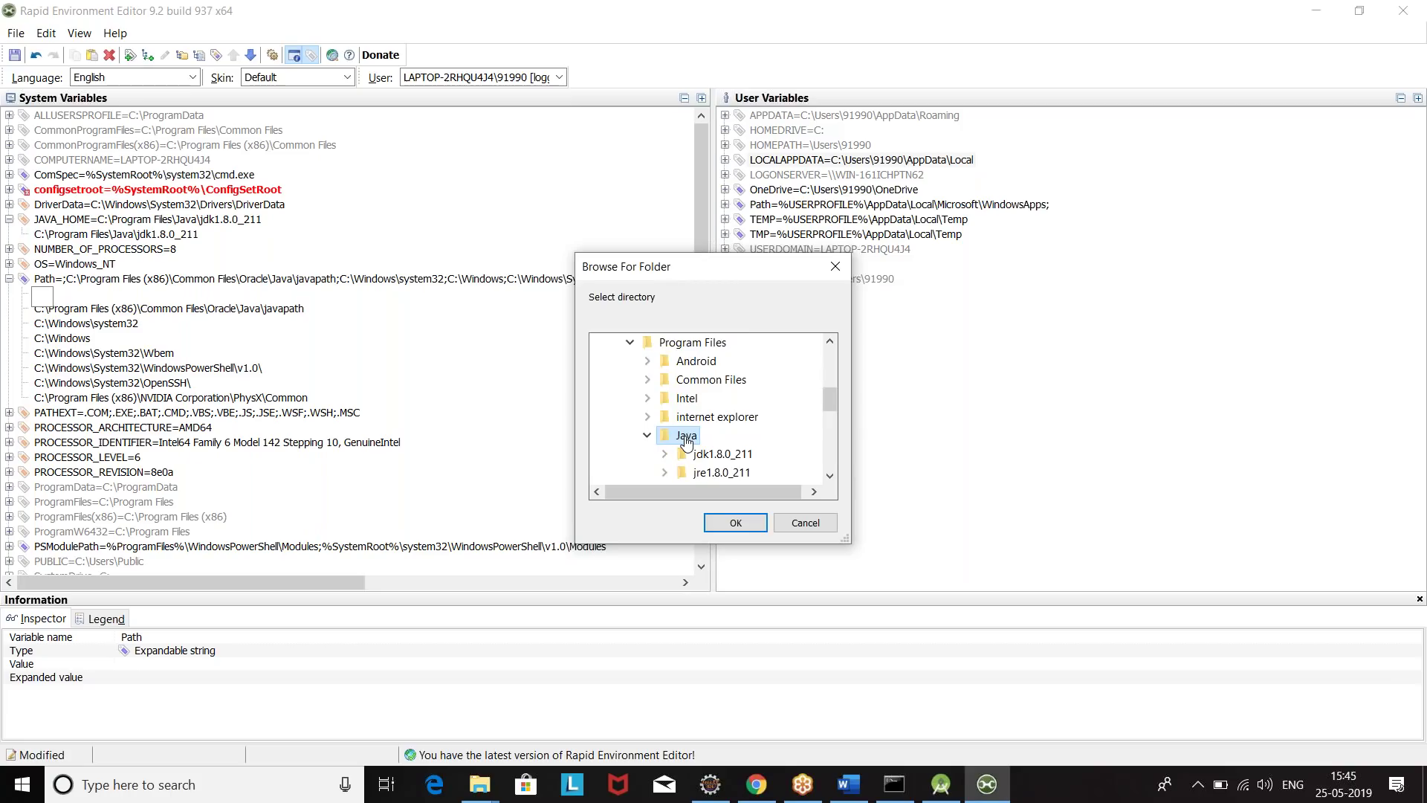
double_click(720, 473)
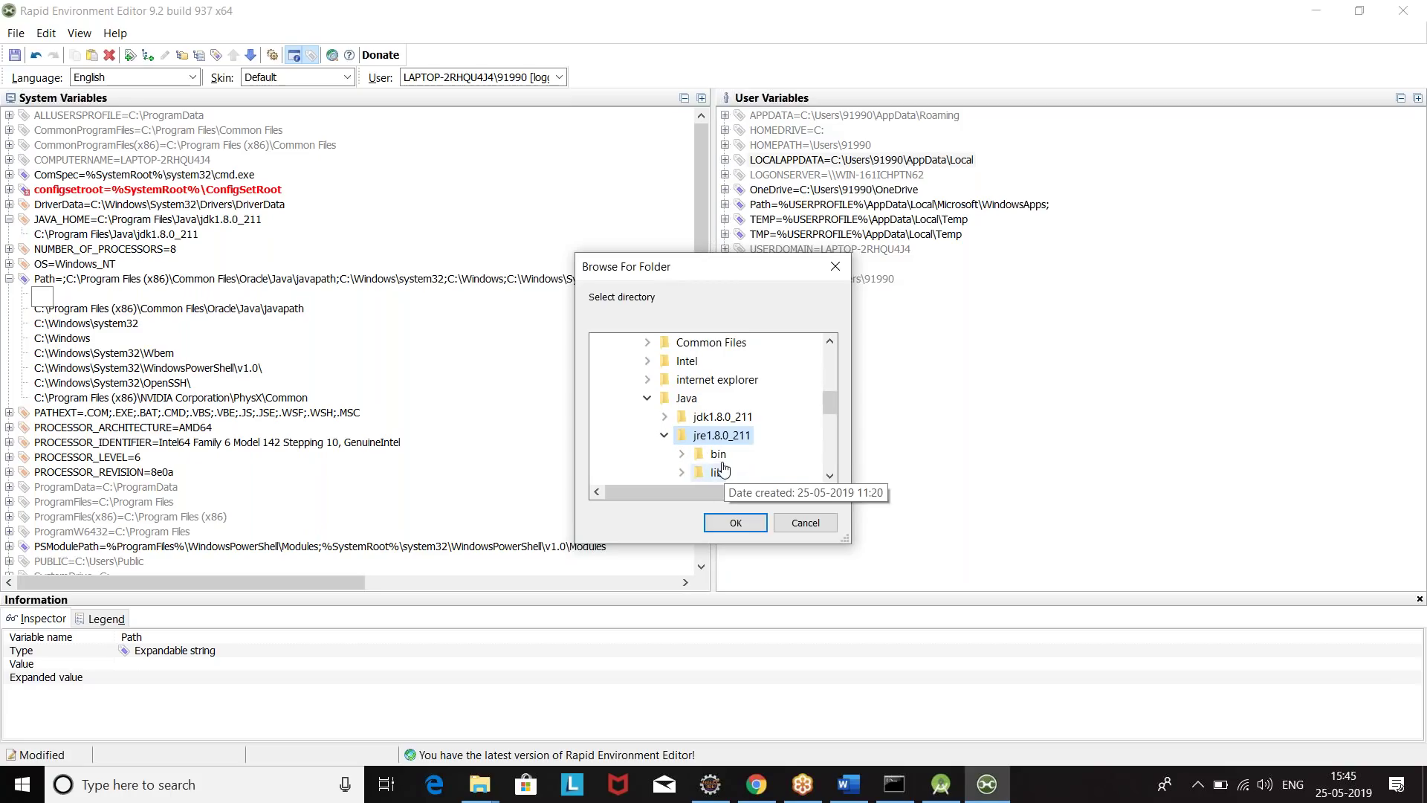
double_click(716, 454)
click(735, 523)
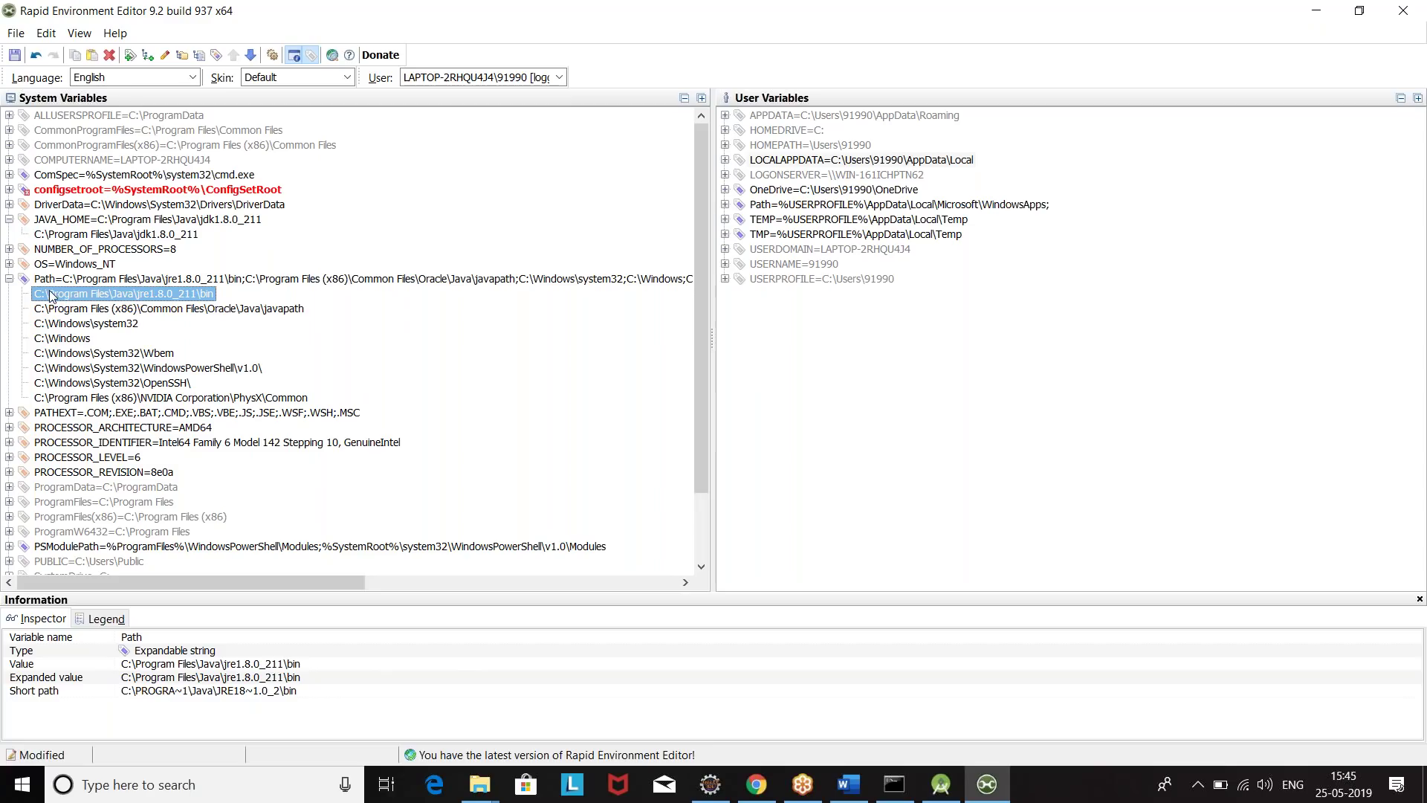
click(58, 222)
click(15, 56)
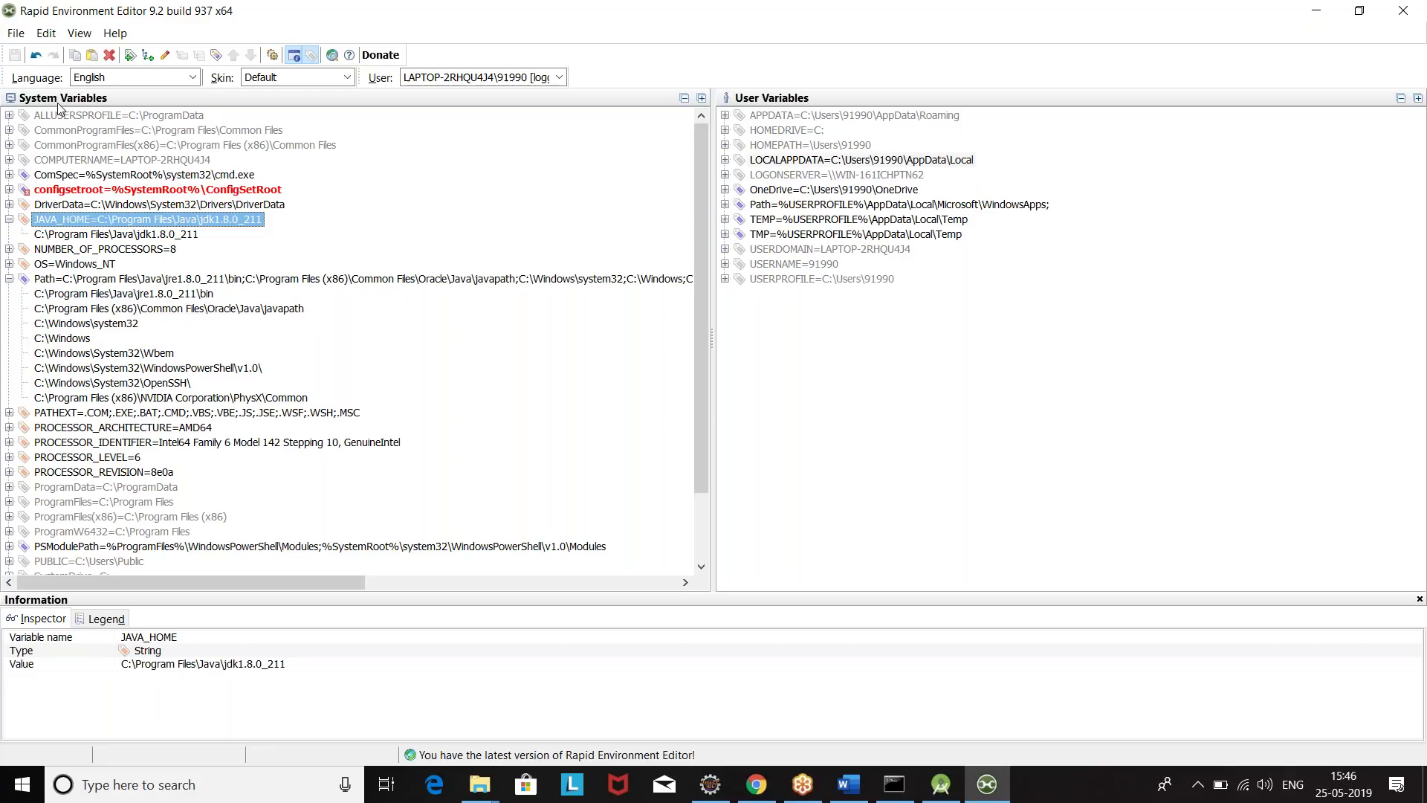
Create a String variable named ANDROID_HOME in the system variables
click(130, 55)
text(A)
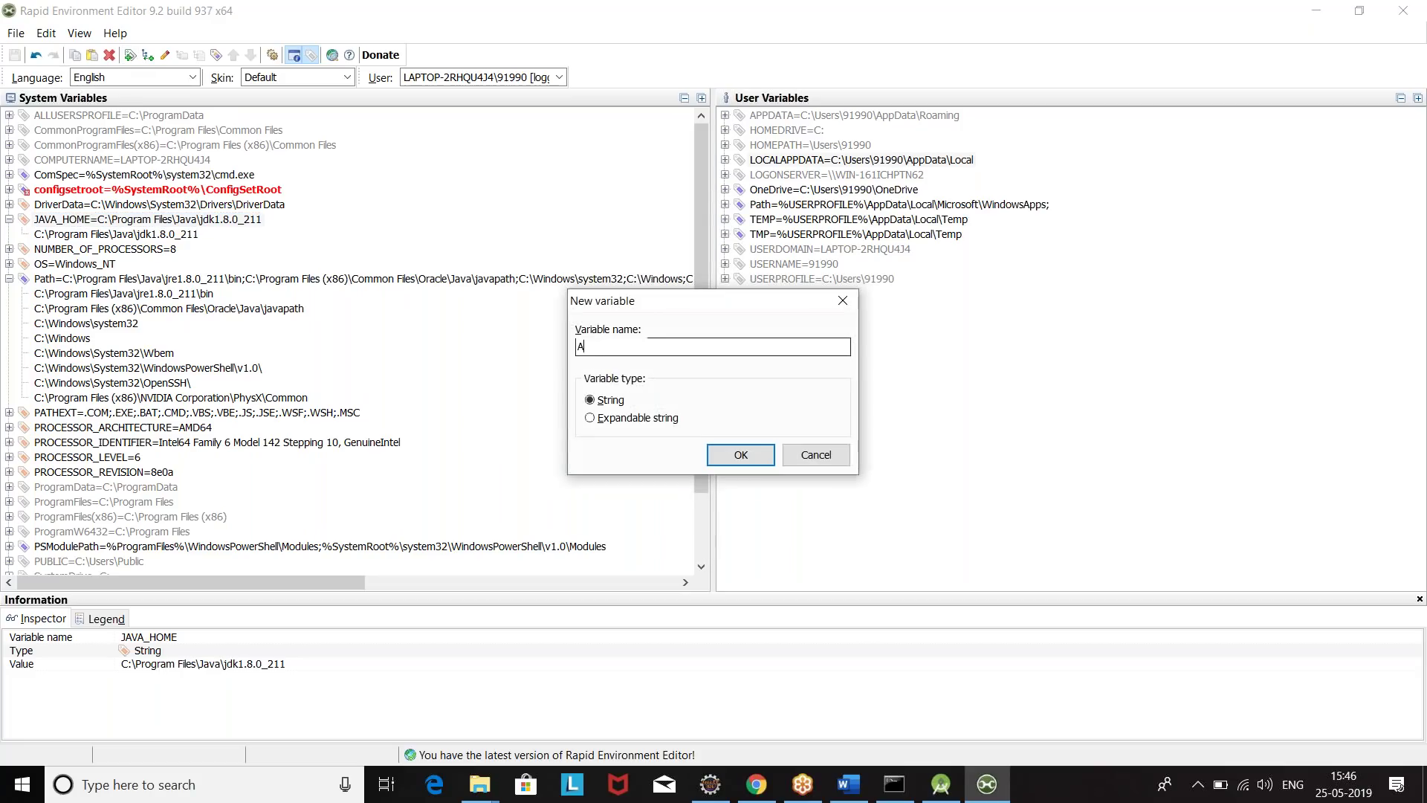
text(NDROID_HOME)
click(741, 457)
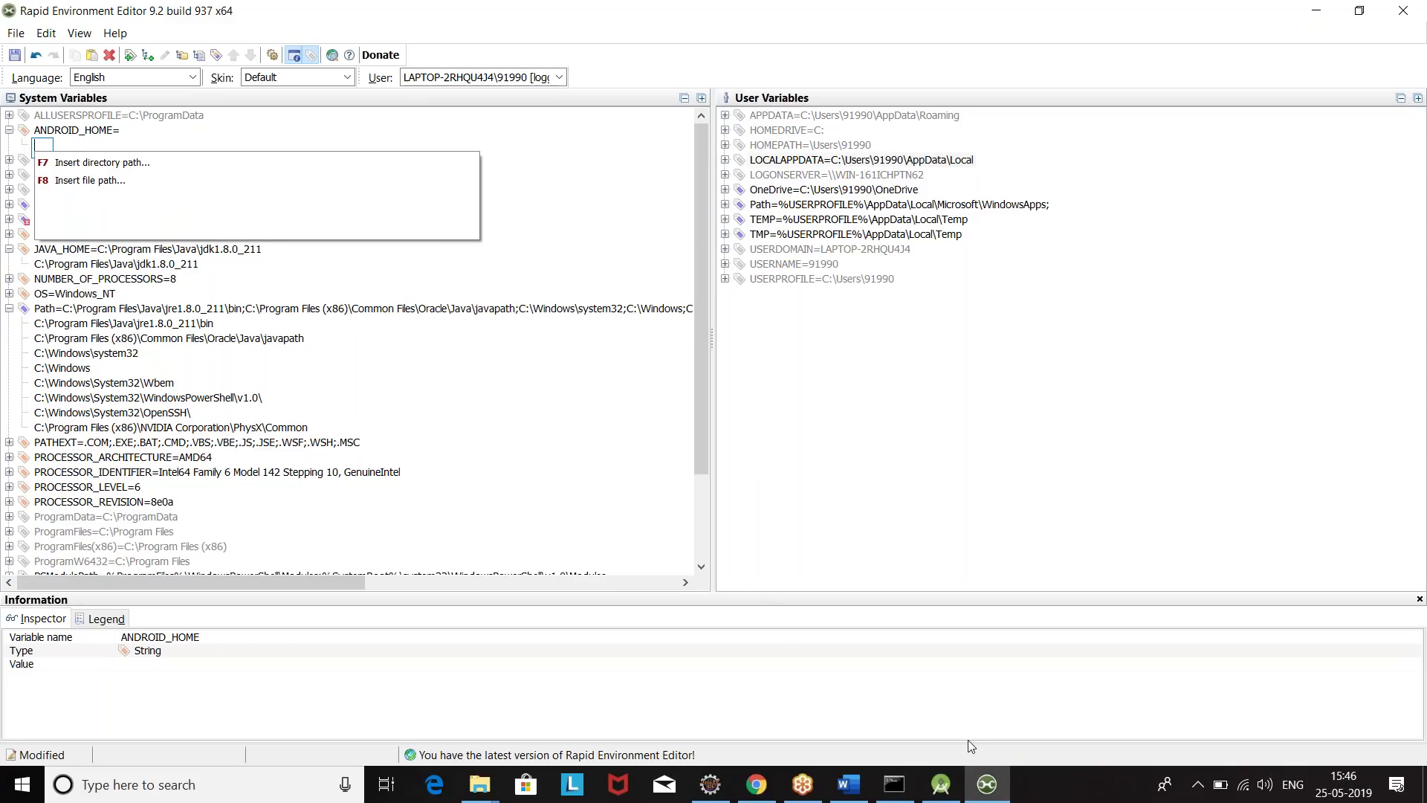
Switch to Android Studio and open the SDK Manager to look up the Android SDK location
click(939, 785)
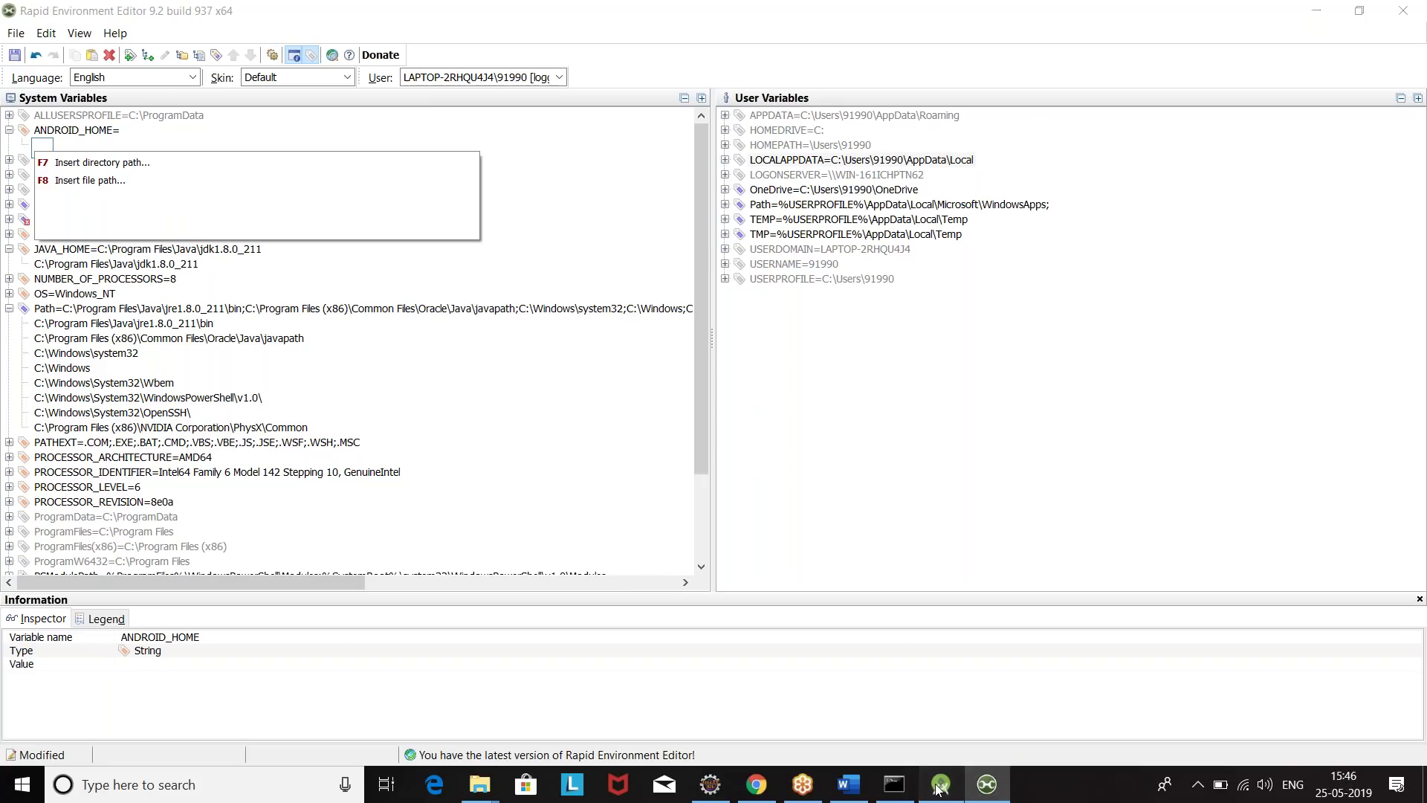
click(905, 550)
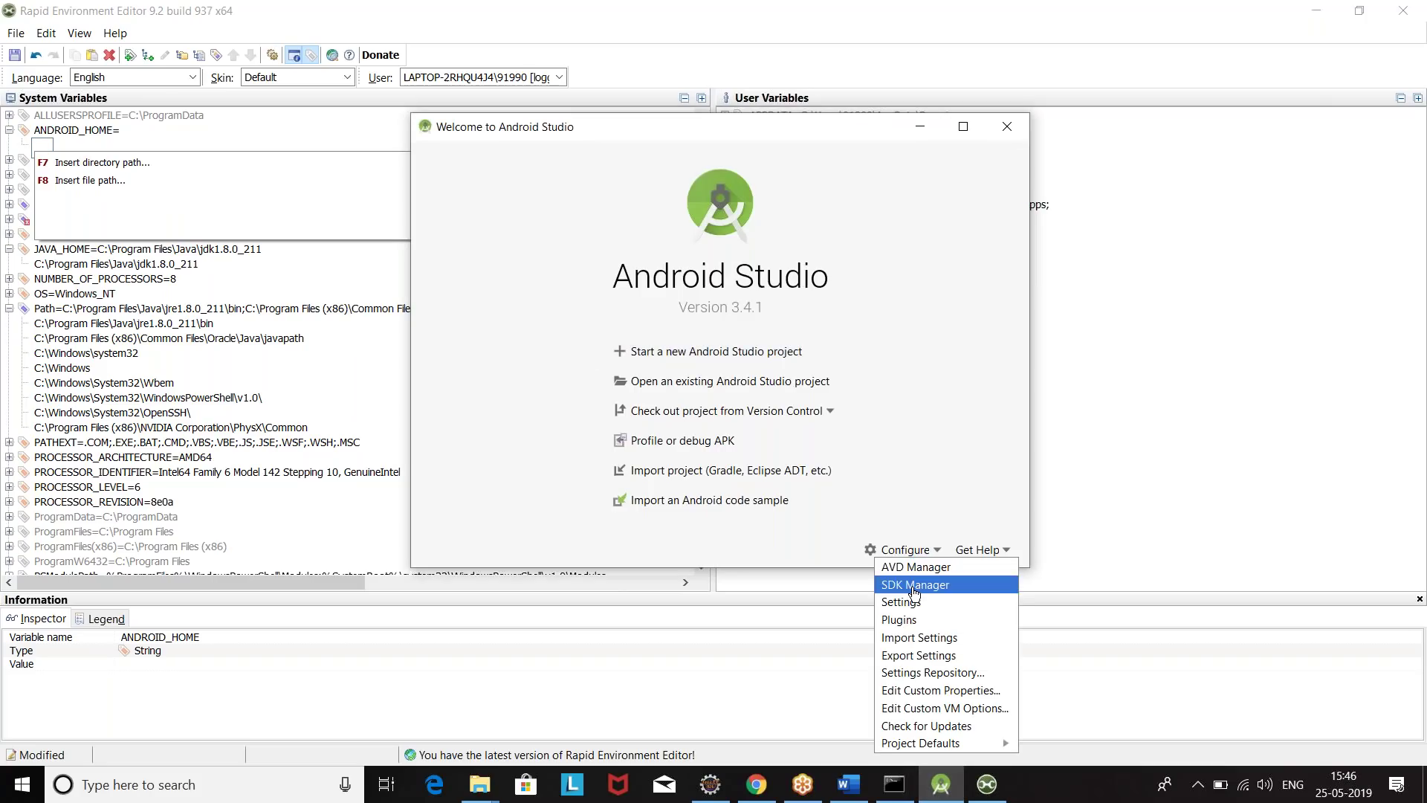
click(914, 587)
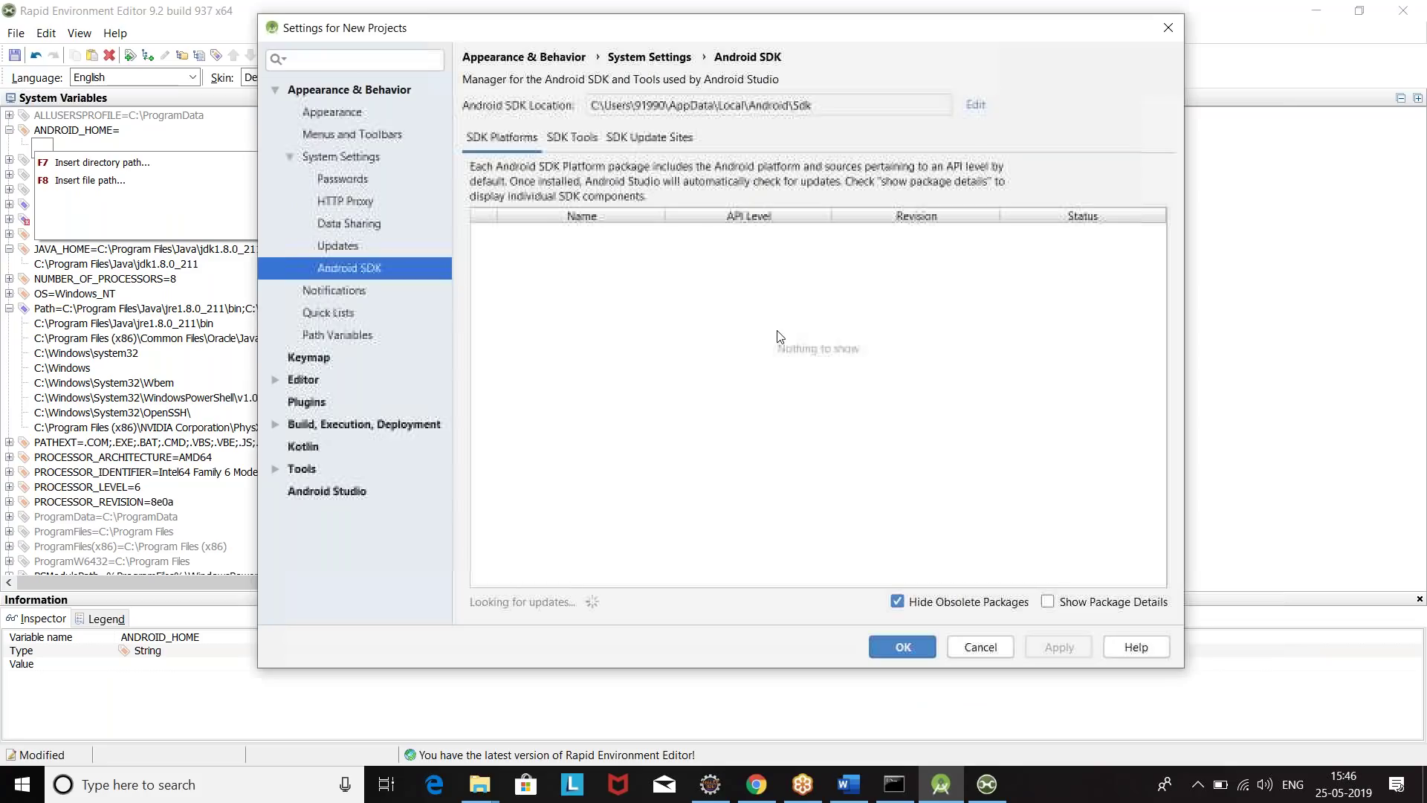
Copy the Android SDK location ending in AppData\Local\Android\Sdk and enter it as the ANDROID_HOME value in Rapid Environment Editor
triple_click(715, 110)
key(ctrl+c)
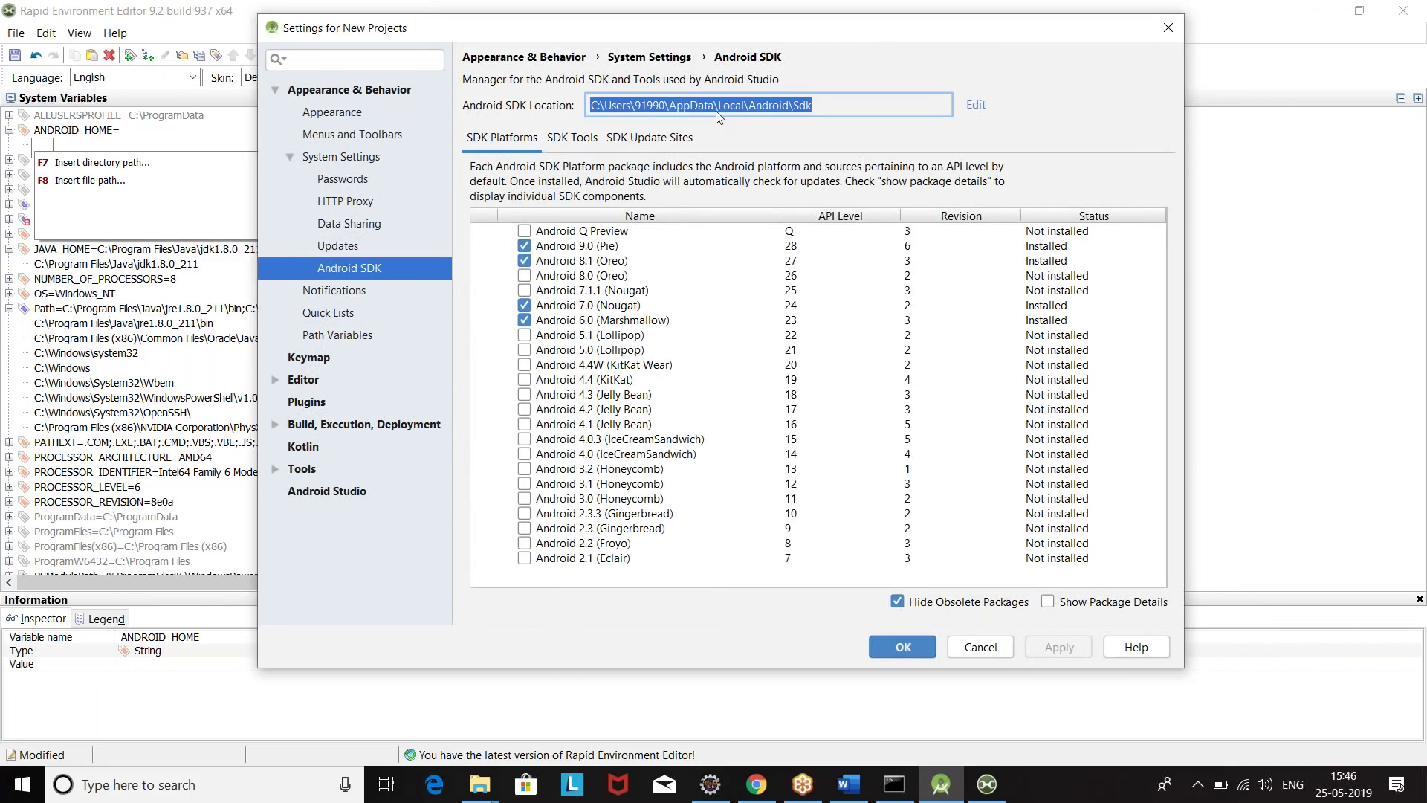
click(195, 38)
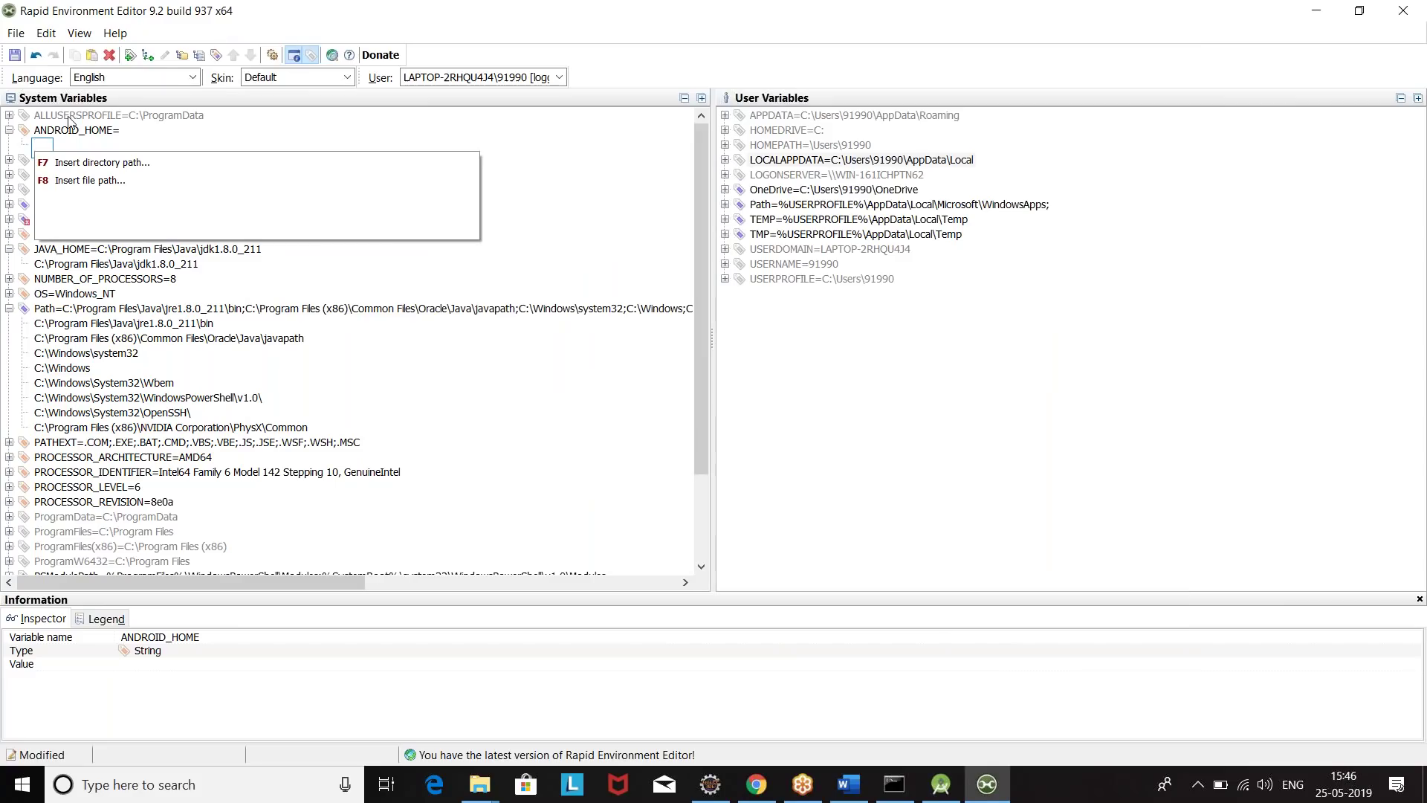
key(ctrl+v)
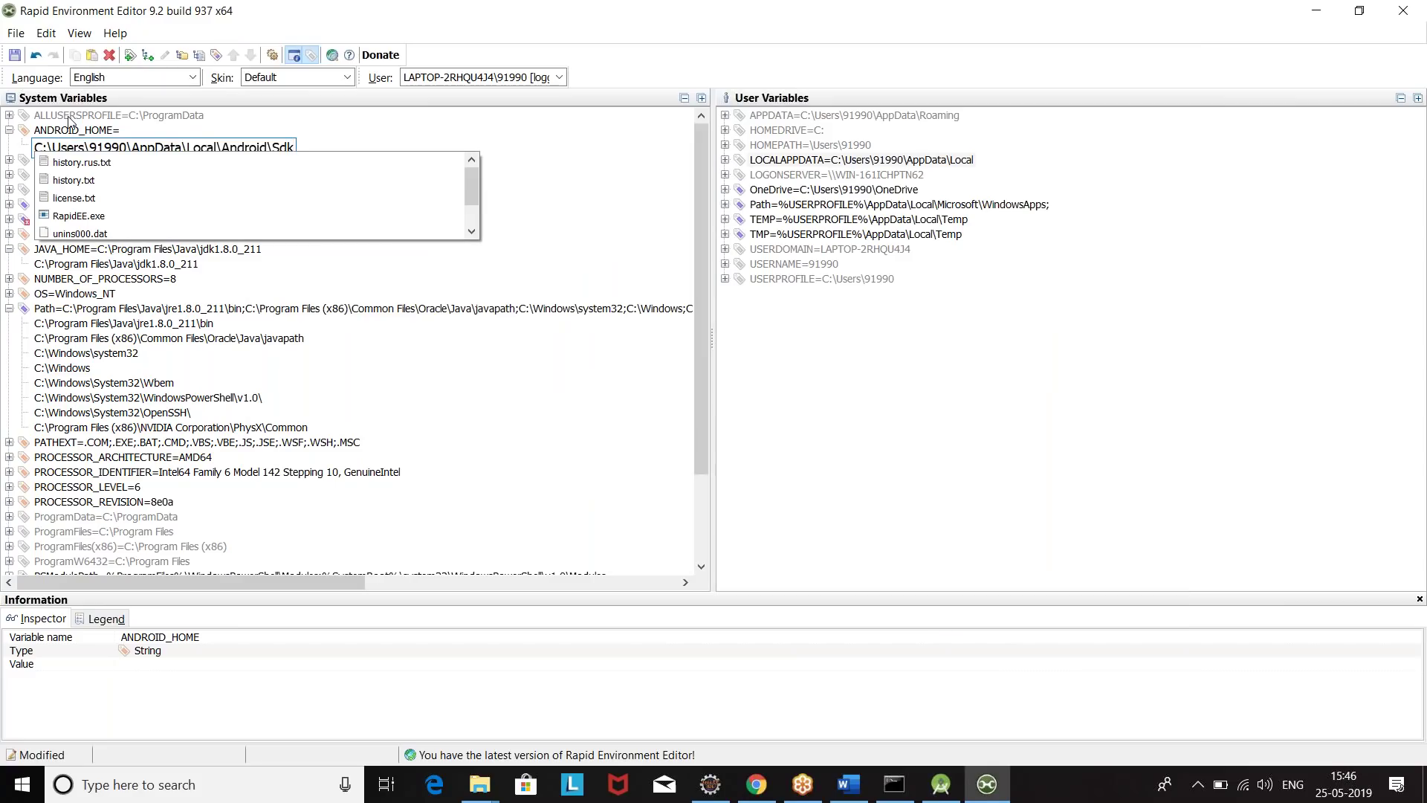
click(843, 460)
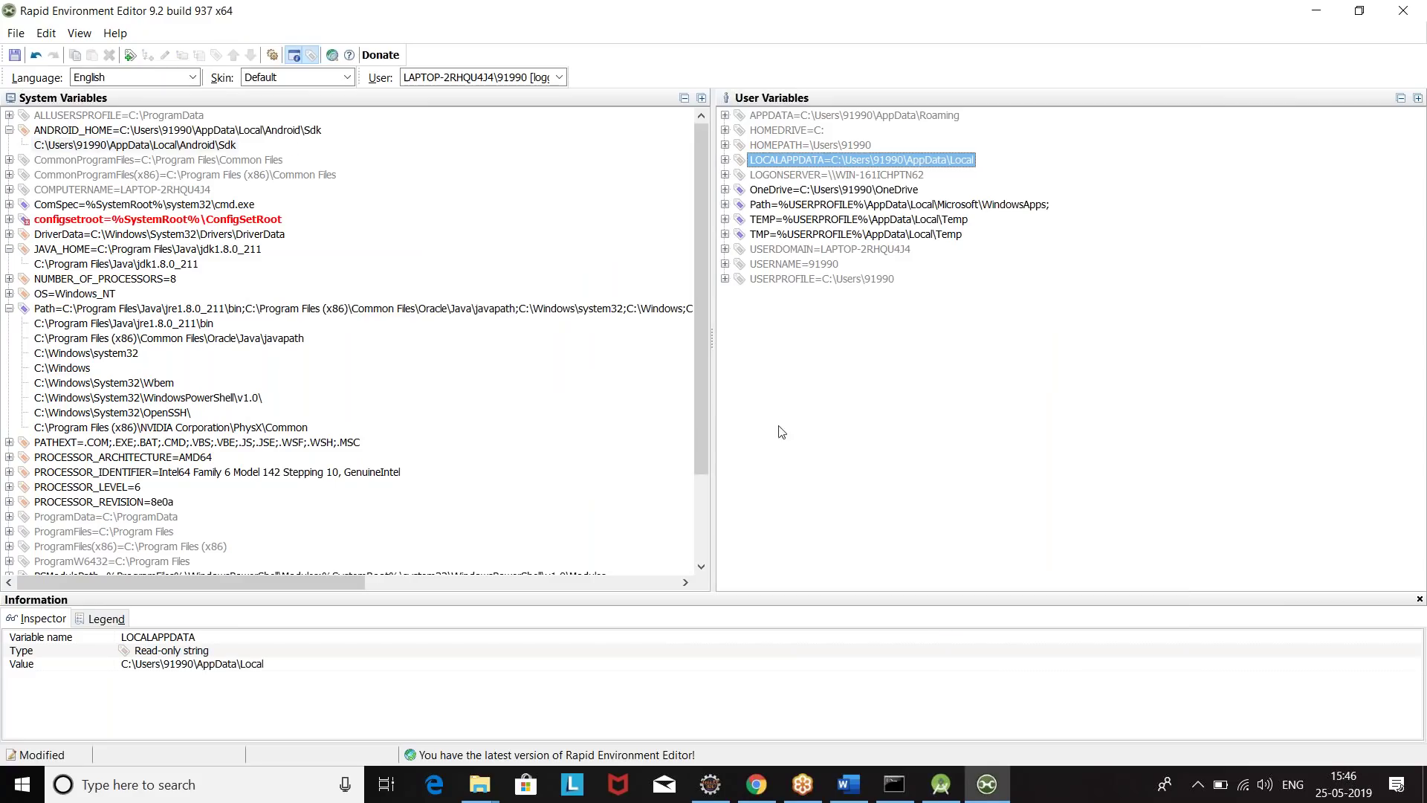
click(149, 144)
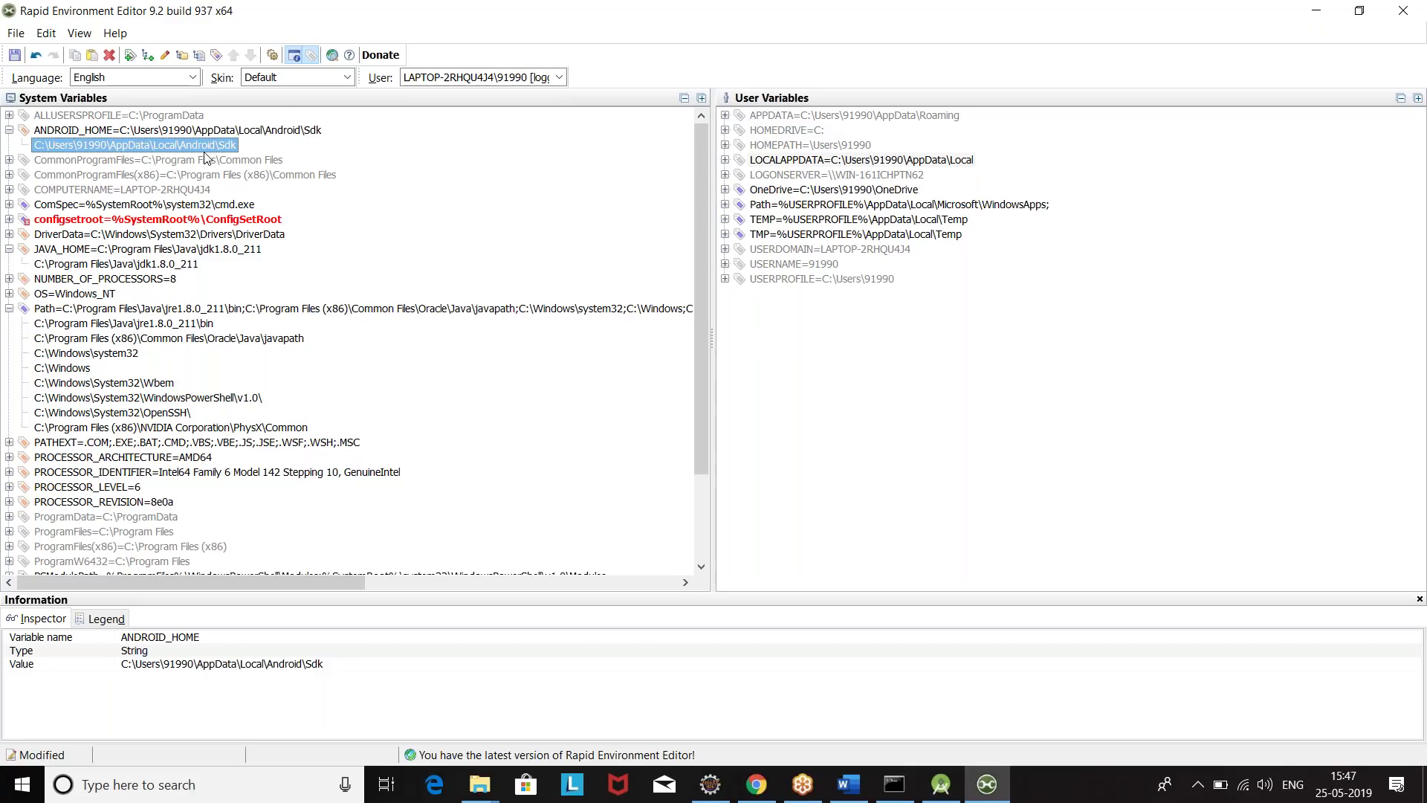
Add a new empty value entry to the system Path variable
click(178, 309)
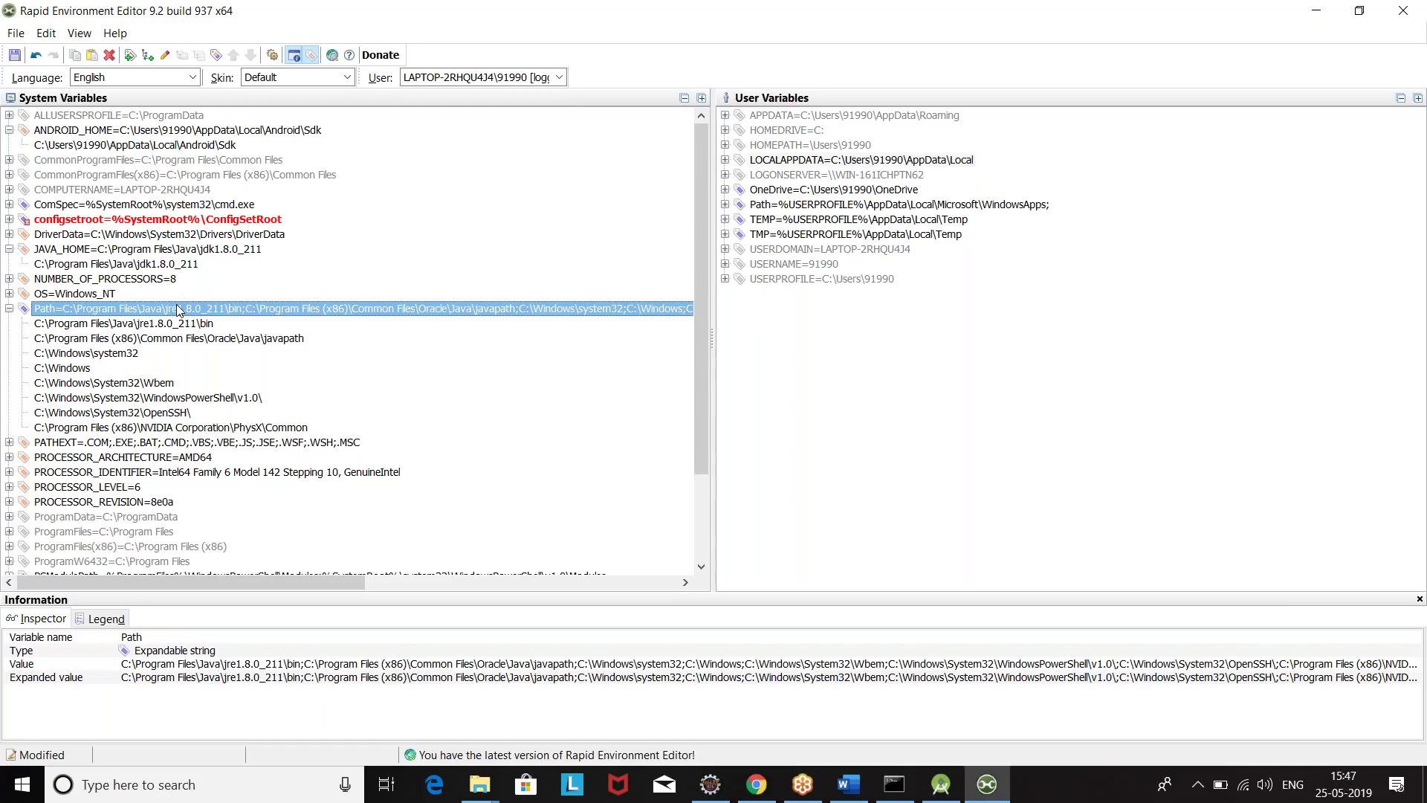
click(148, 57)
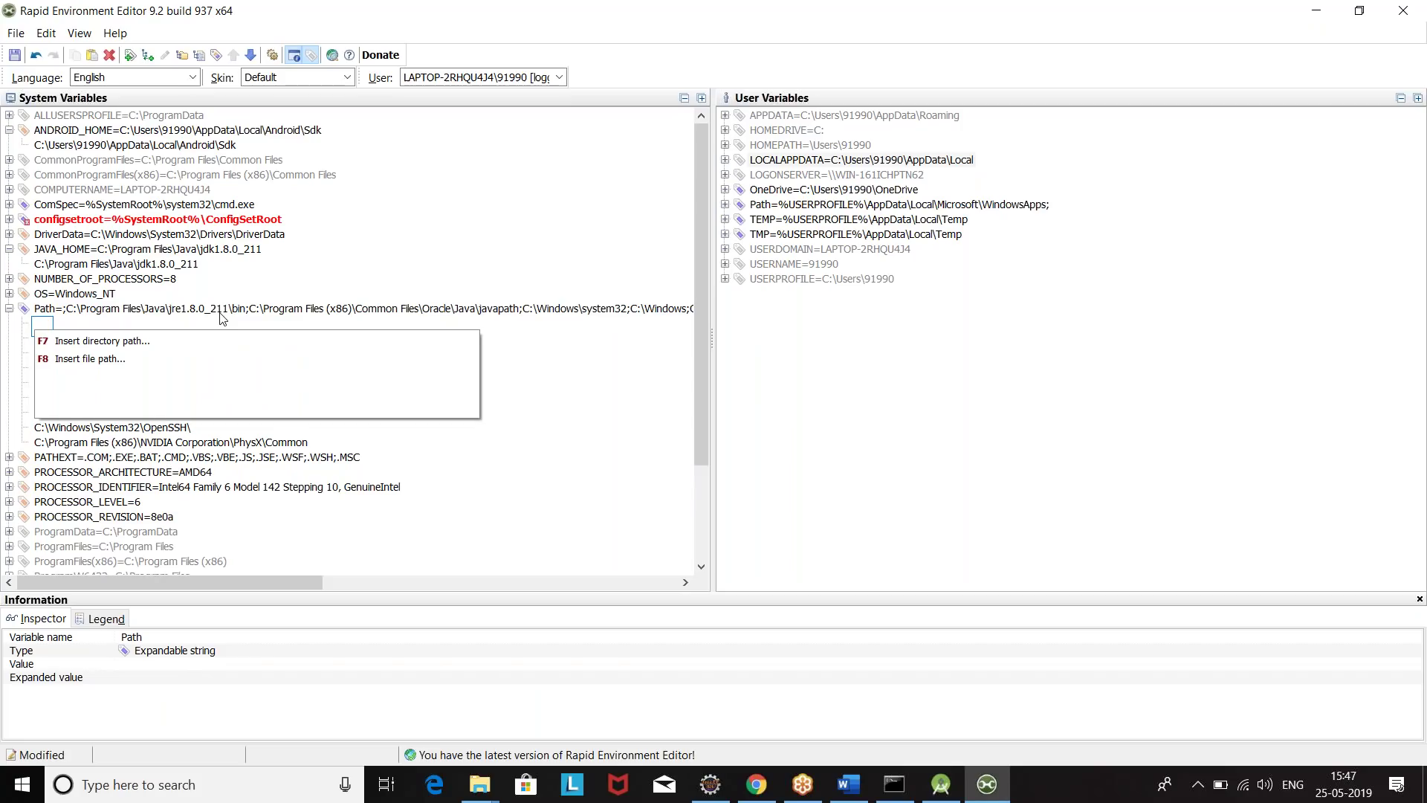
click(92, 344)
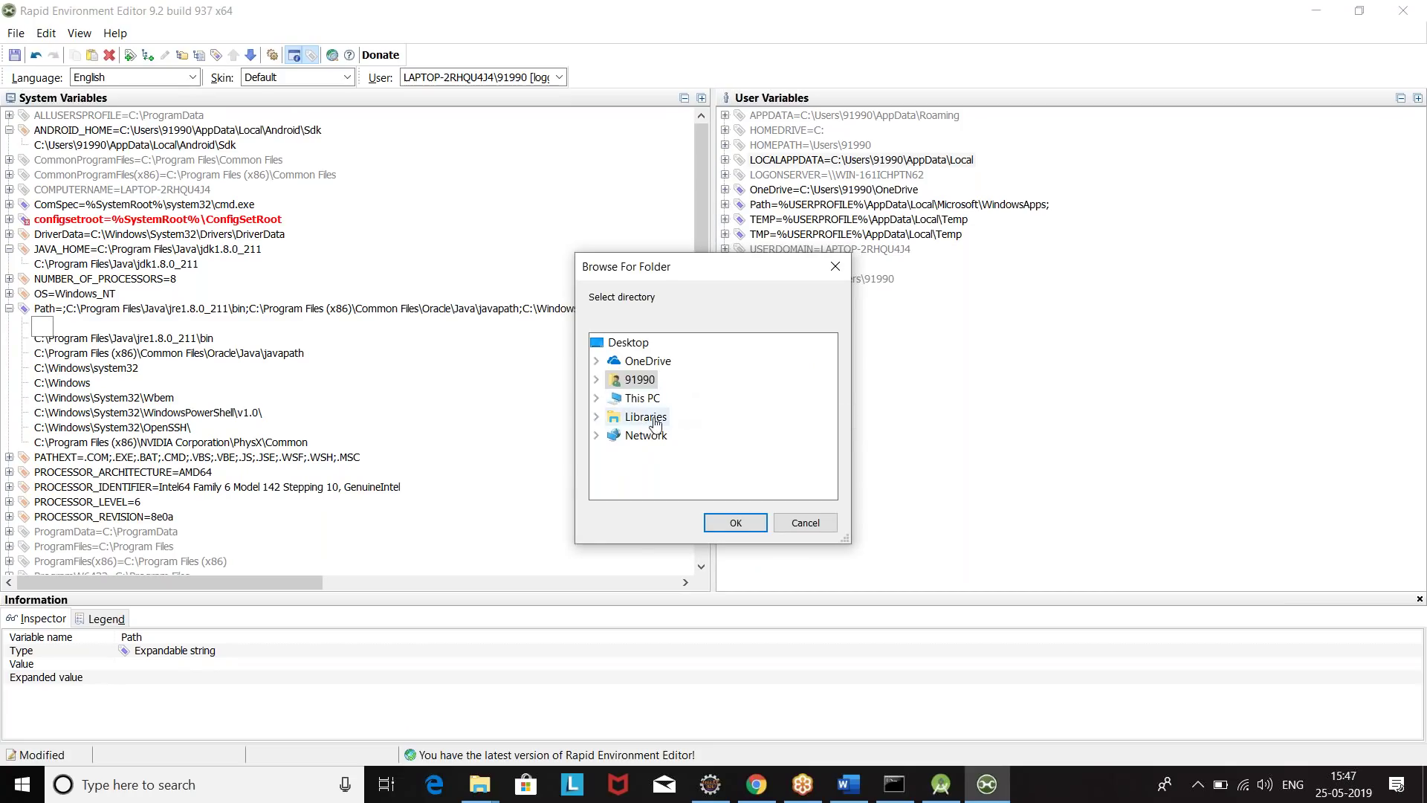
click(637, 399)
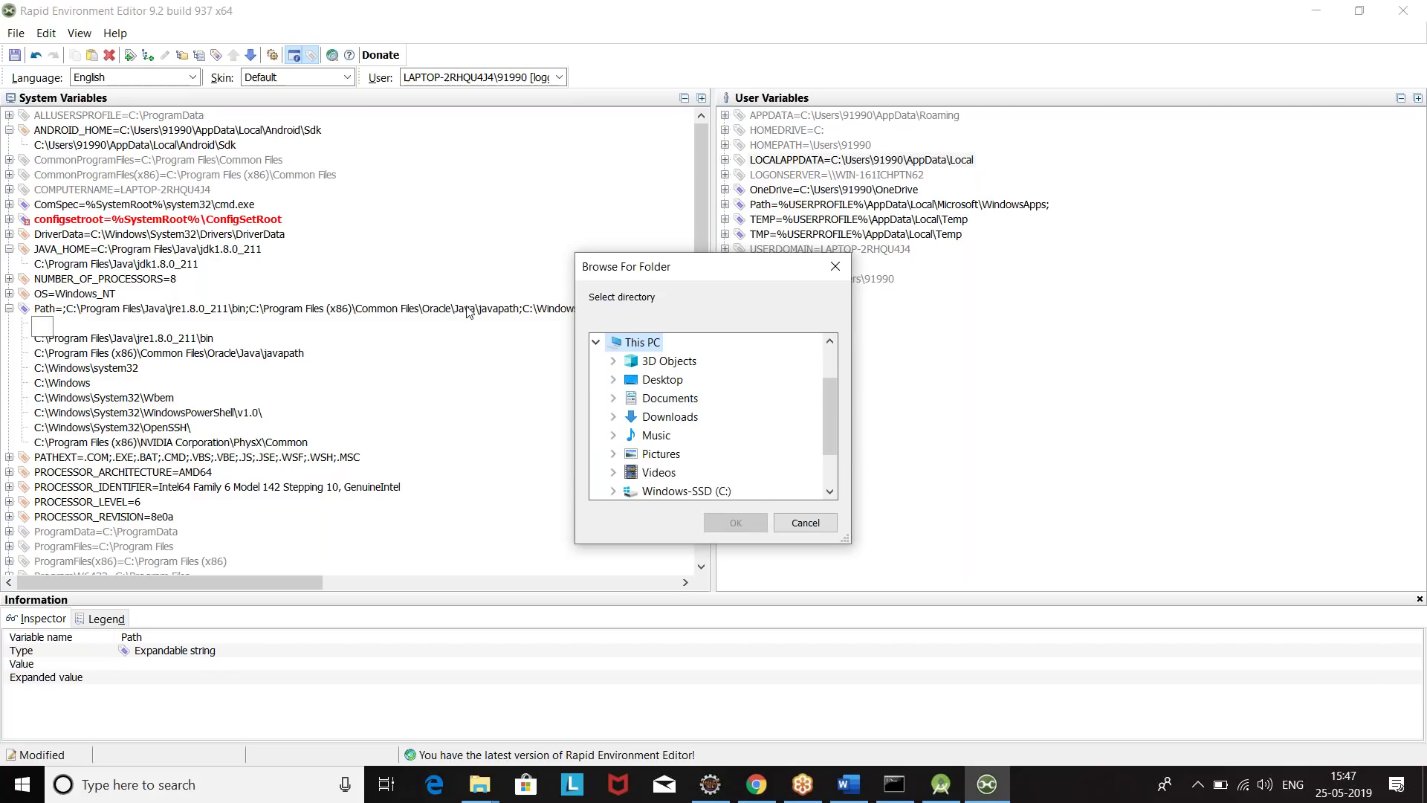
click(677, 490)
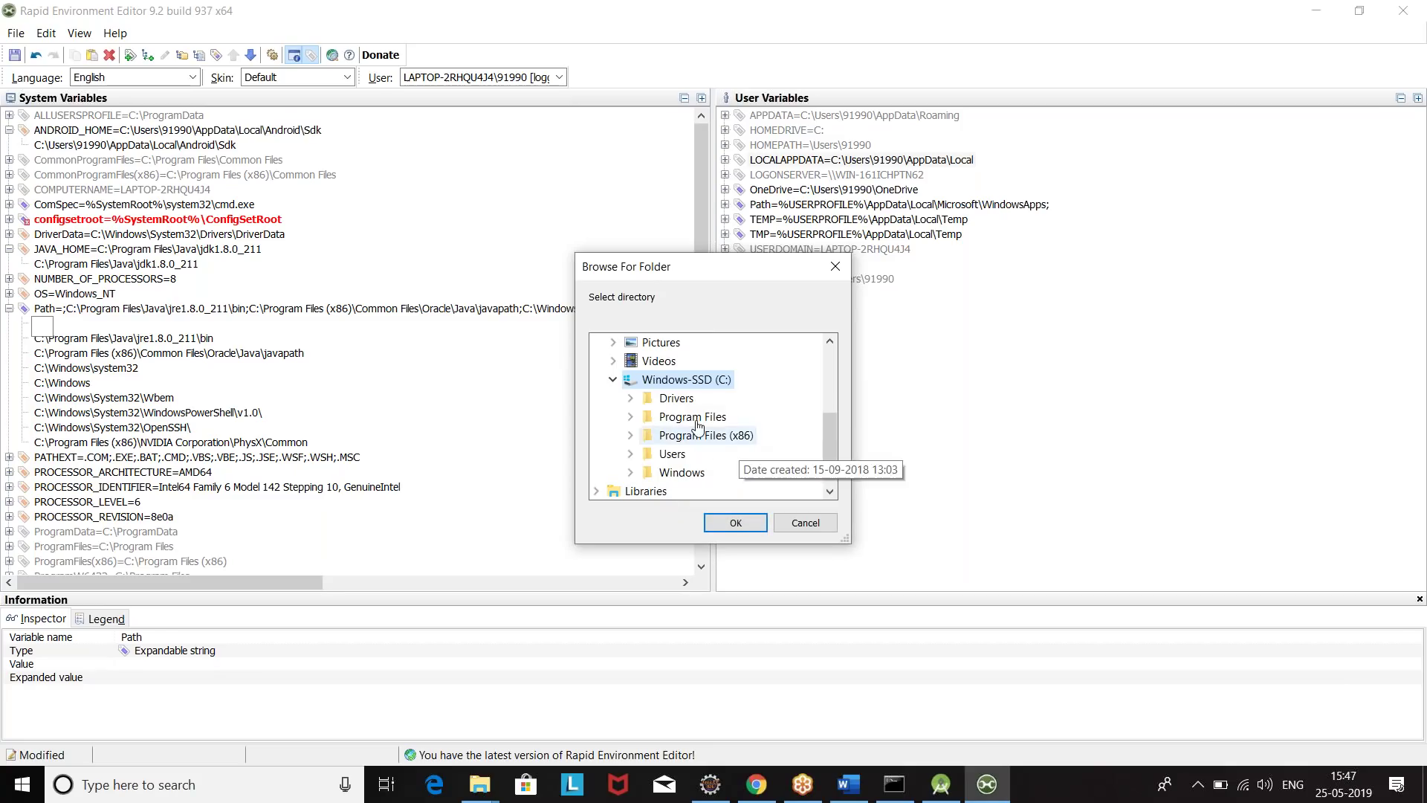
click(688, 455)
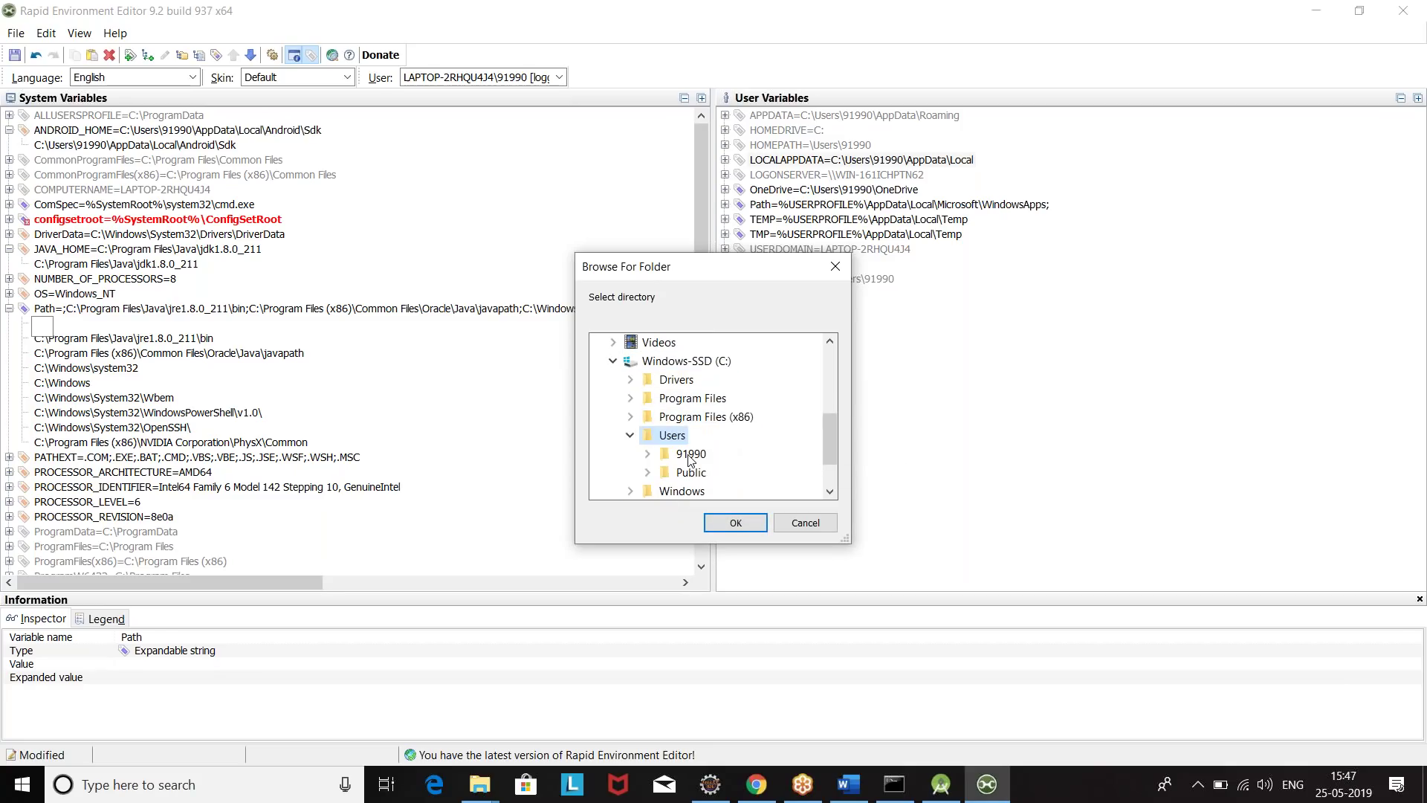
click(689, 455)
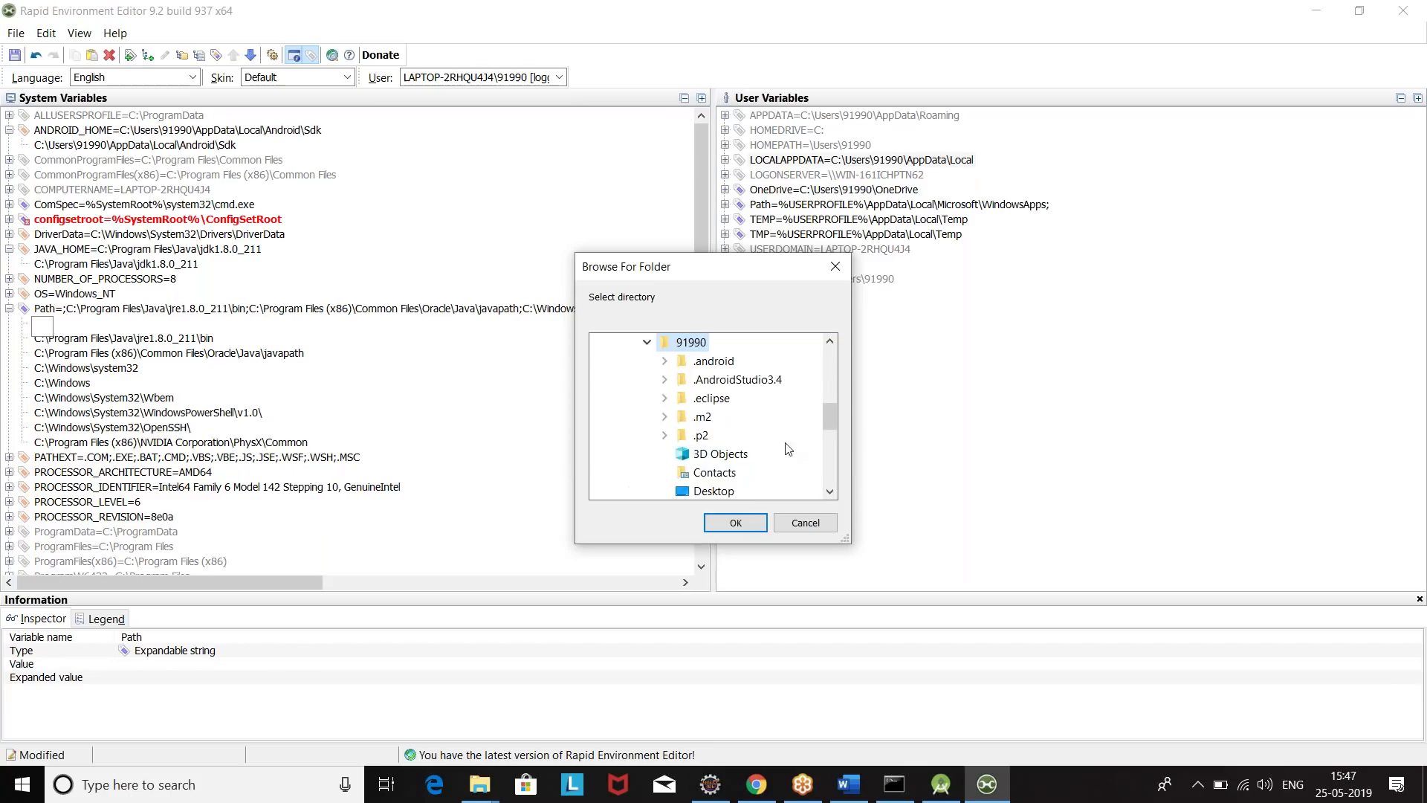
click(832, 494)
click(832, 493)
click(832, 494)
click(832, 494)
click(832, 494)
click(832, 494)
click(832, 494)
click(832, 493)
click(831, 494)
click(832, 493)
click(832, 494)
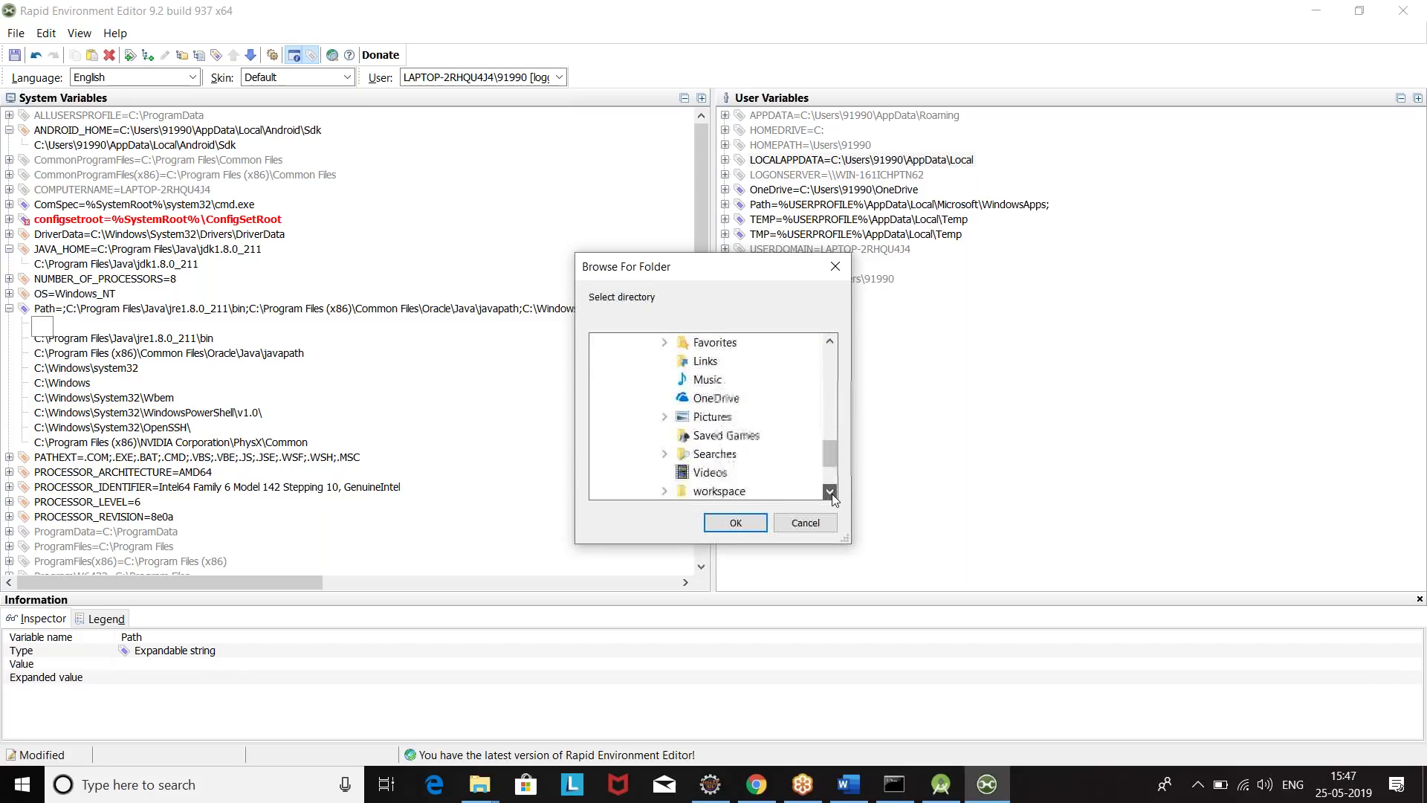
click(832, 494)
click(831, 494)
click(831, 493)
click(831, 411)
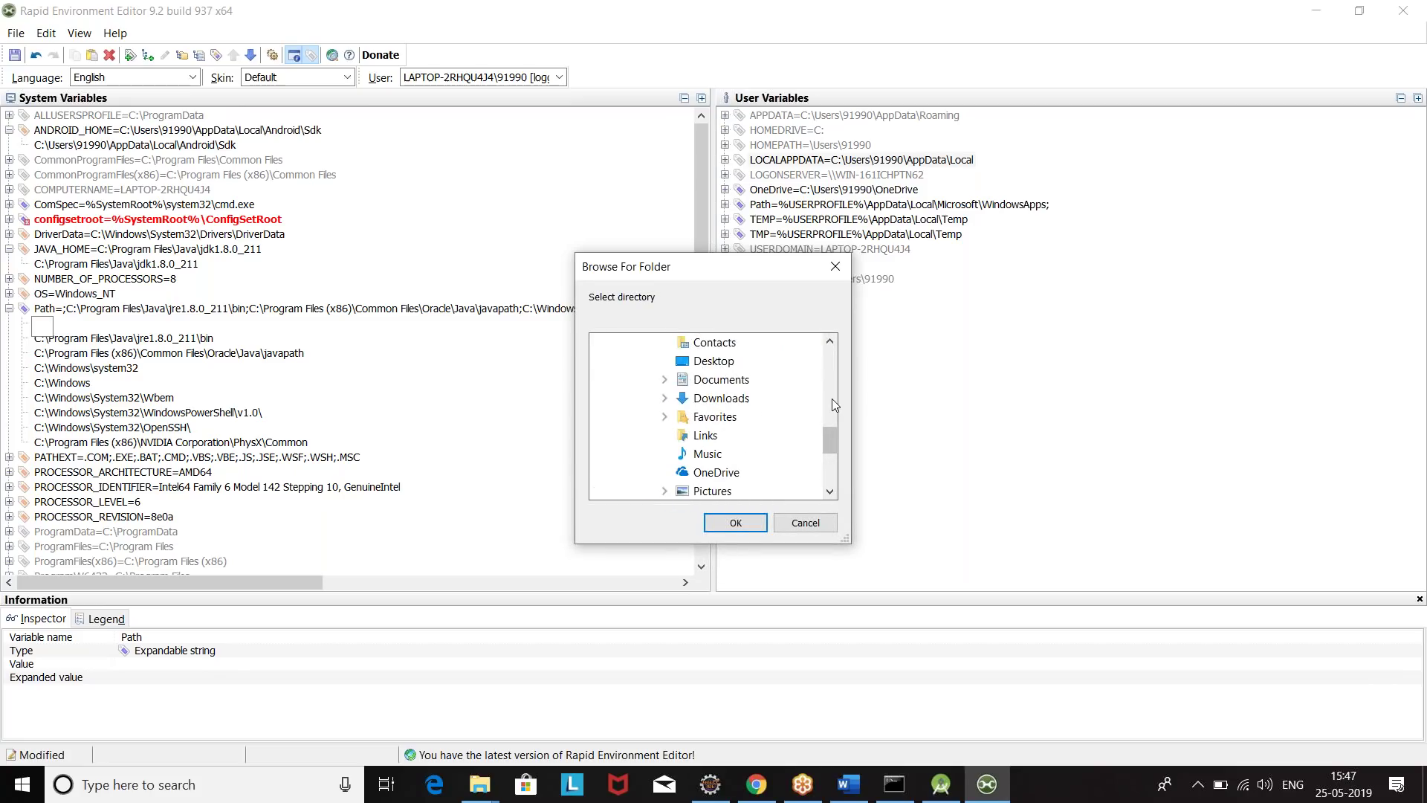
click(832, 381)
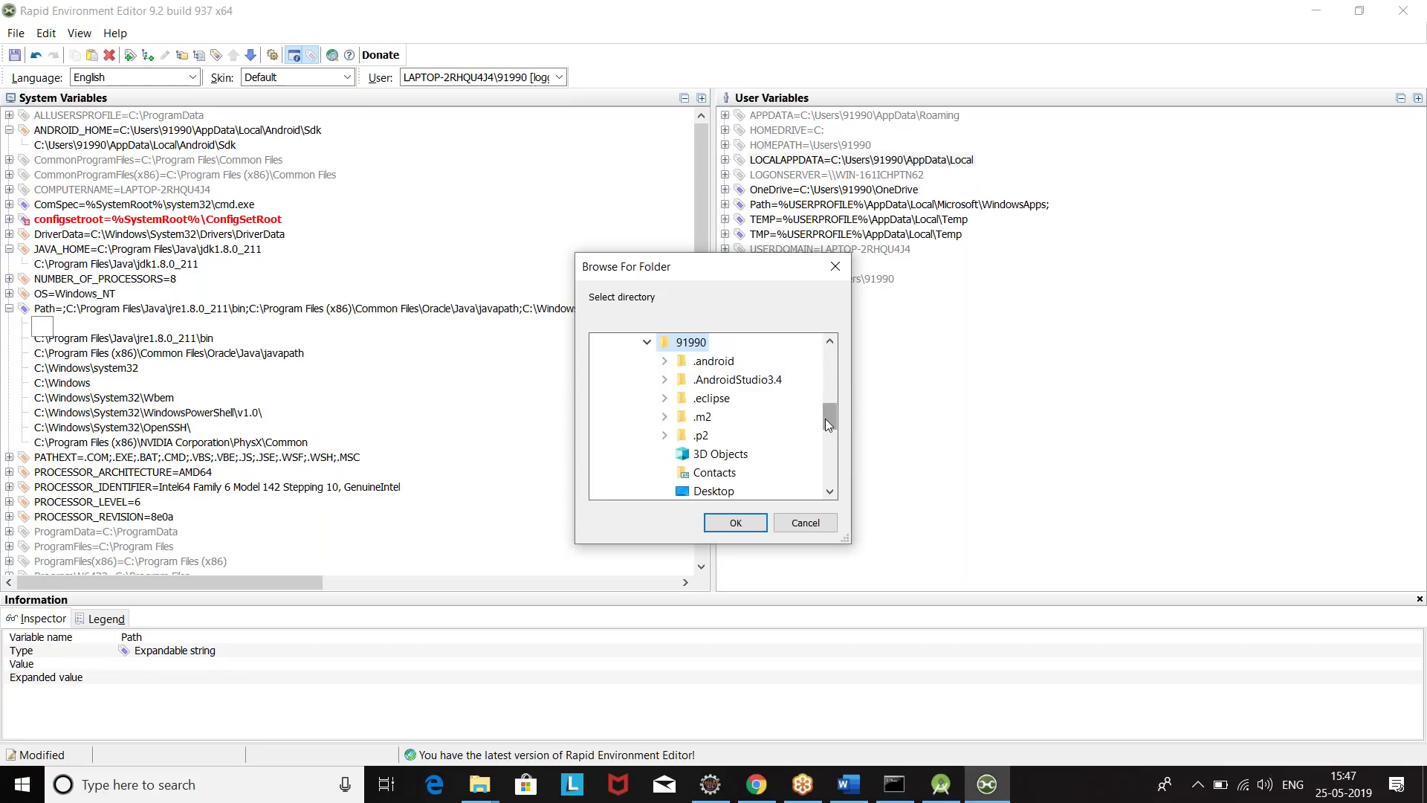
mouse_move(827, 417)
mouse_down()
mouse_move(823, 470)
mouse_move(825, 425)
mouse_up()
key(Left)
scroll(760, 407, up, 2)
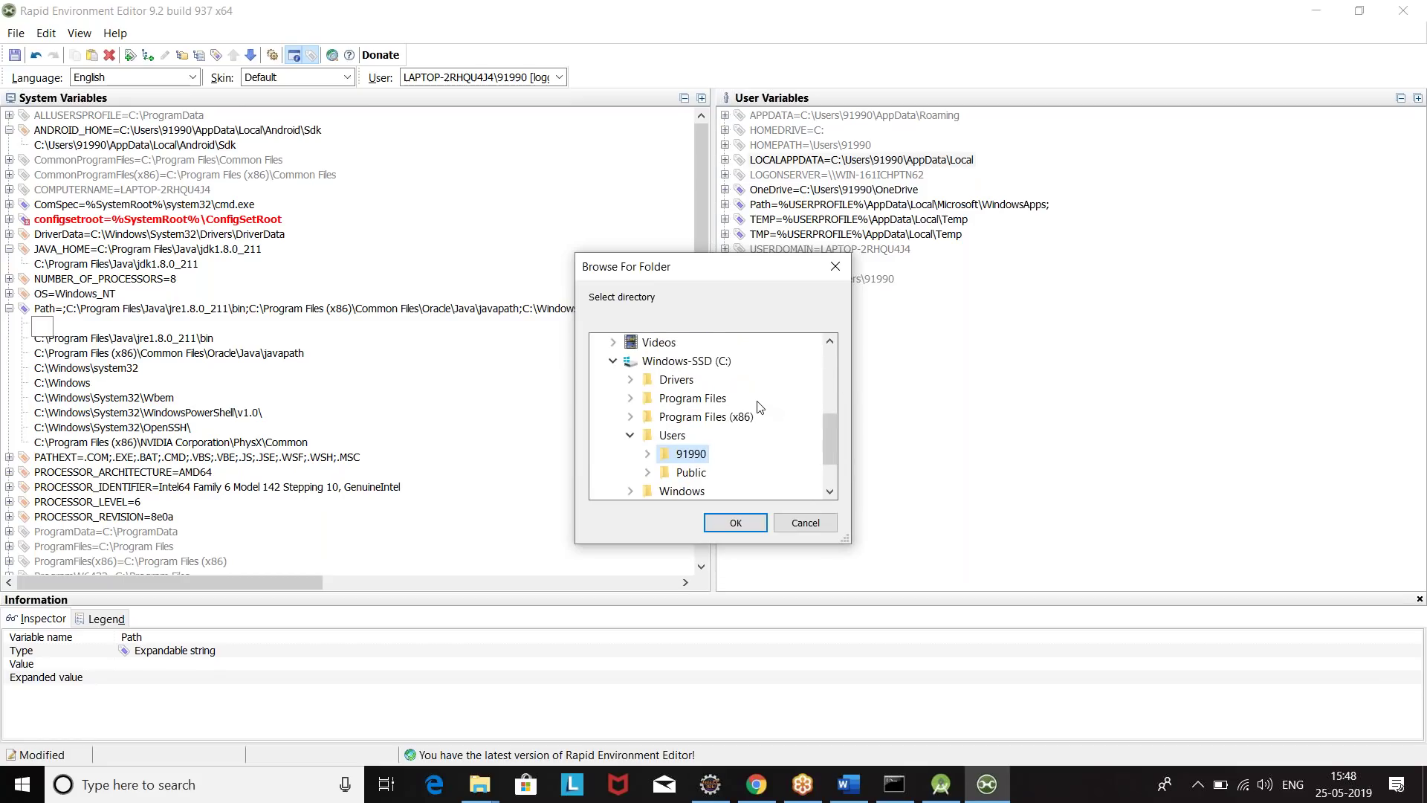
right_click(760, 407)
click(687, 363)
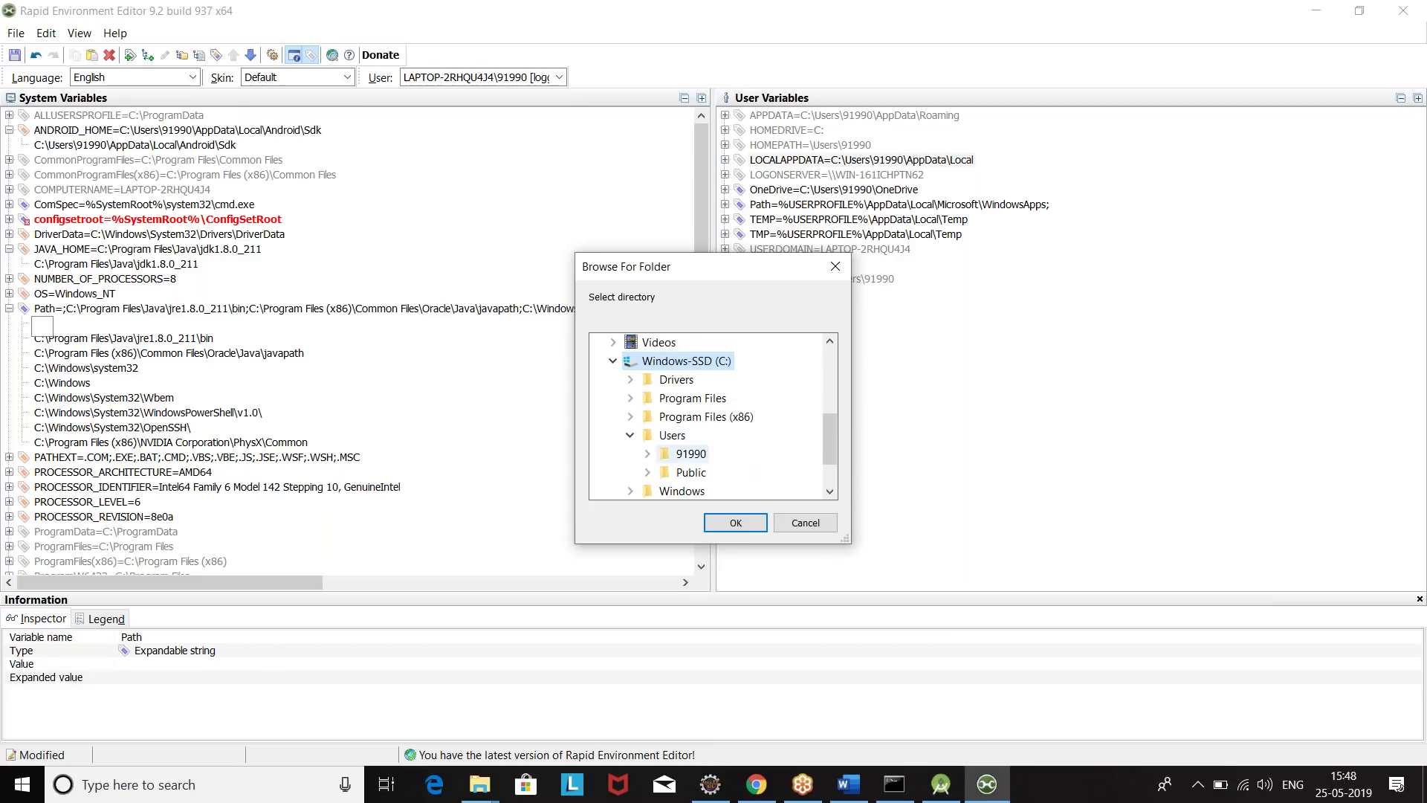
double_click(689, 455)
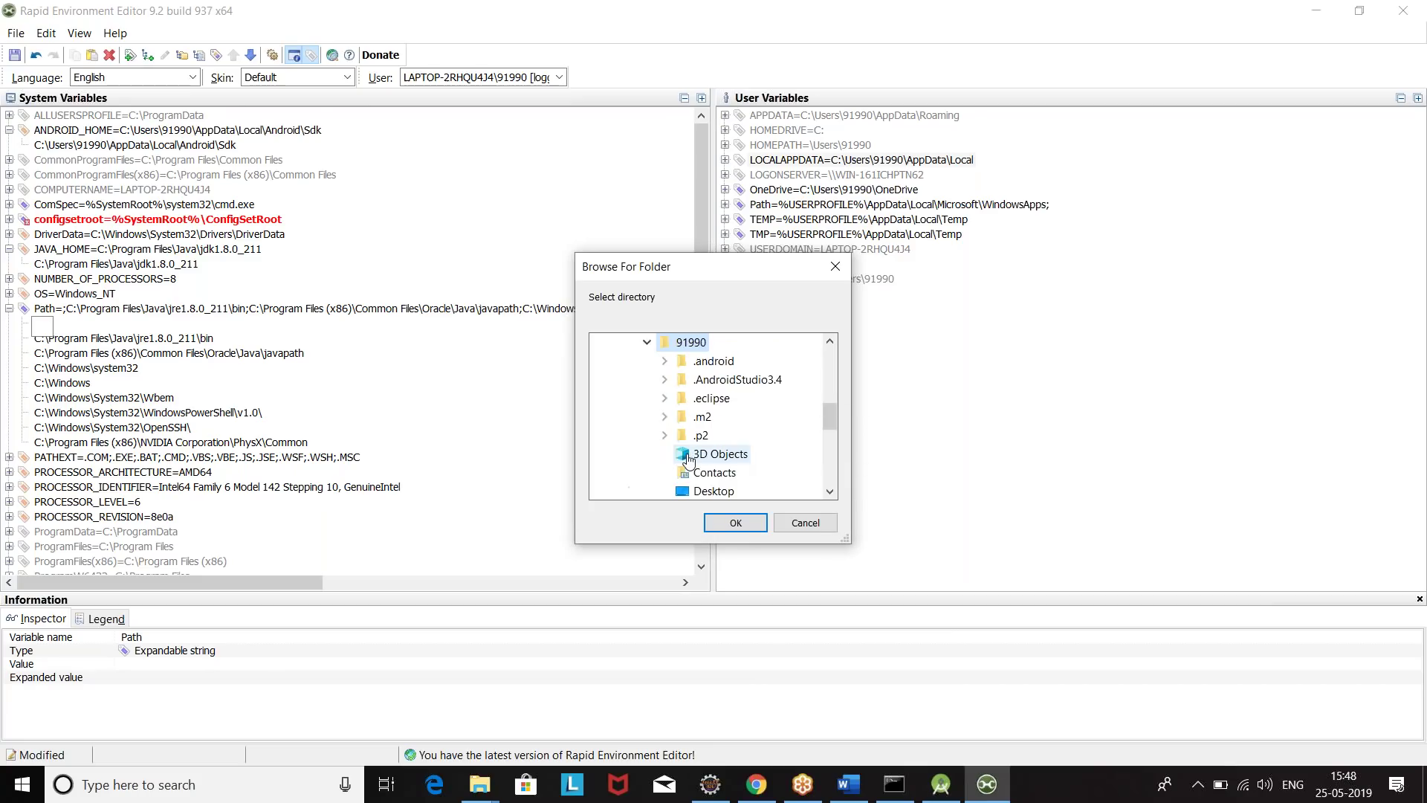
click(832, 487)
click(833, 487)
click(833, 487)
click(833, 487)
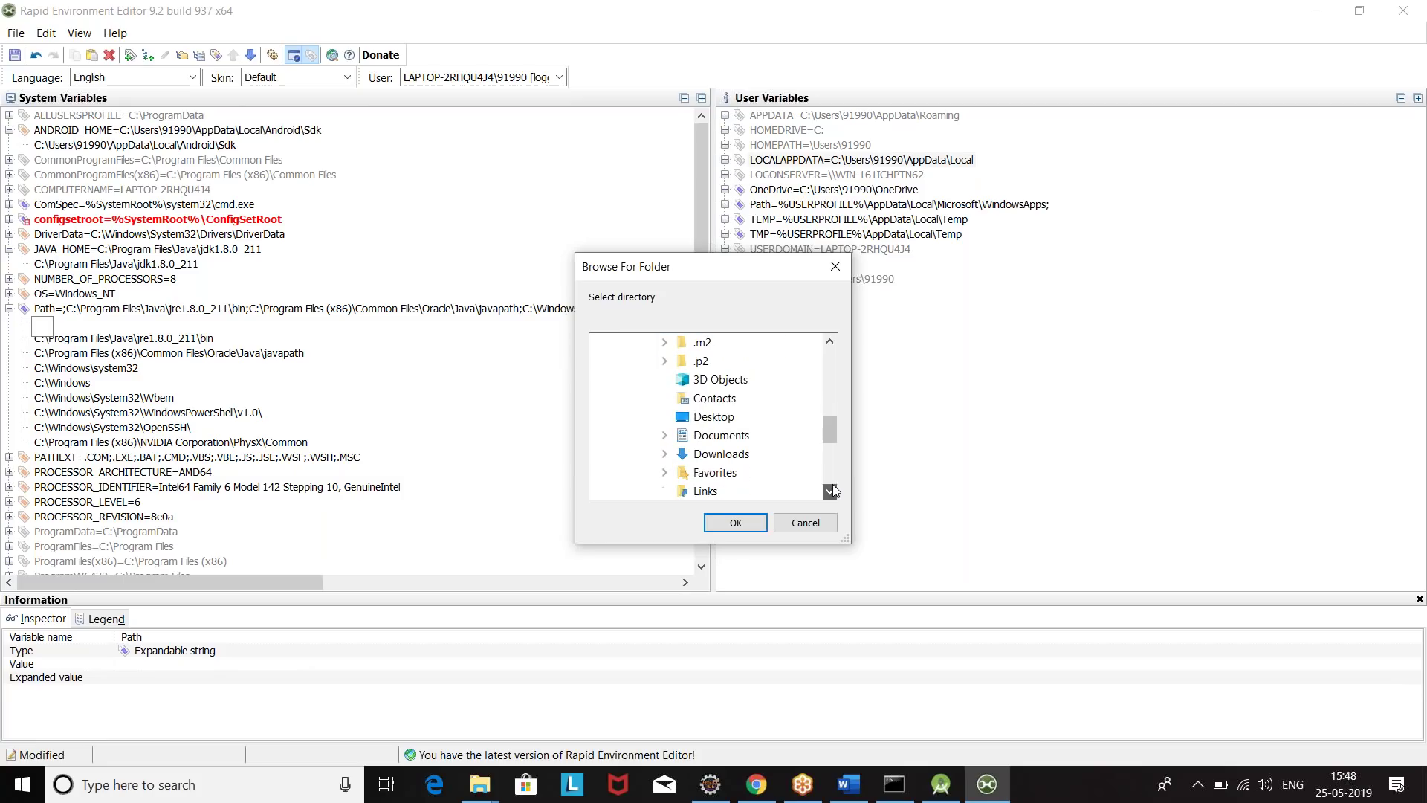
click(831, 491)
click(830, 491)
click(830, 490)
click(831, 491)
click(830, 491)
click(830, 490)
click(830, 490)
click(830, 491)
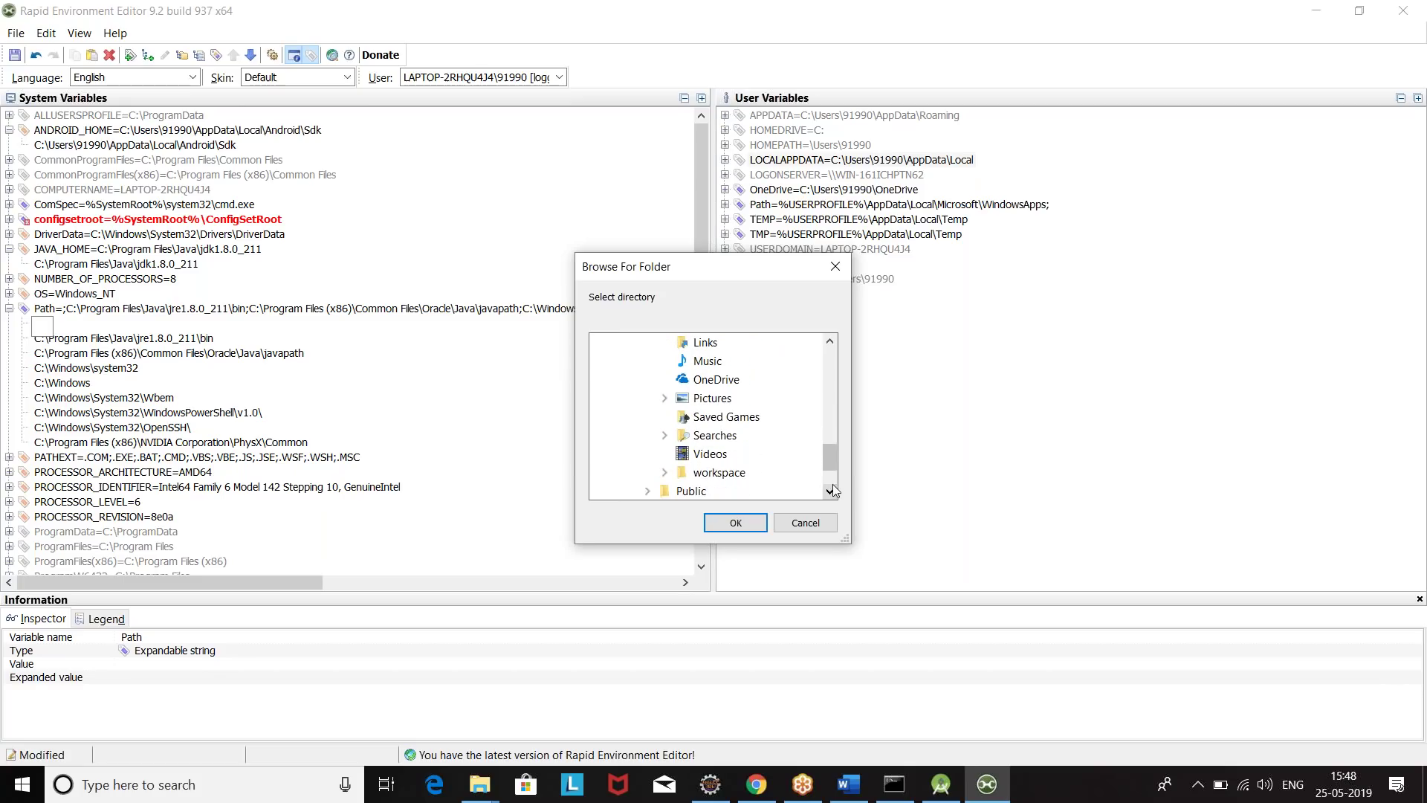
click(830, 490)
click(830, 491)
click(830, 491)
click(831, 491)
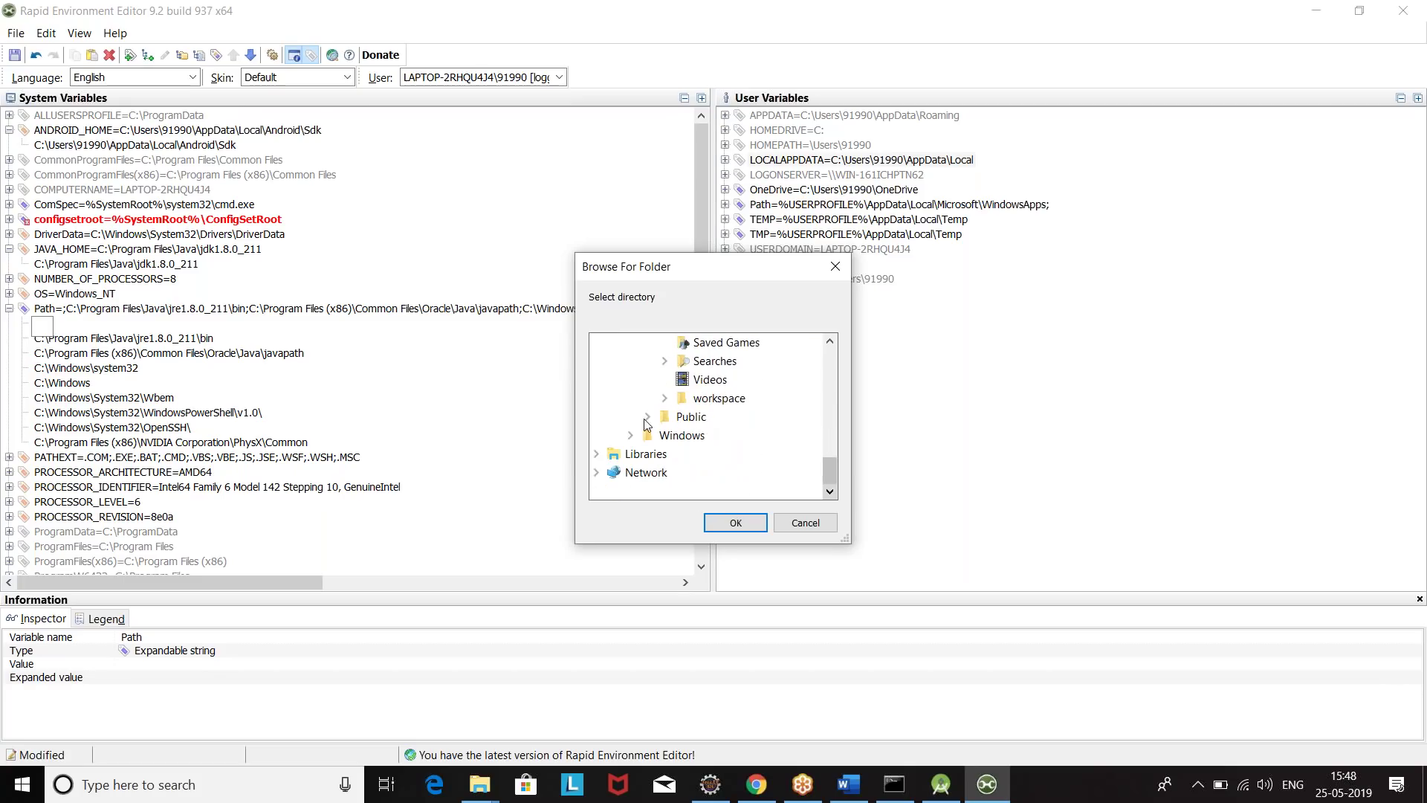
click(646, 418)
click(804, 523)
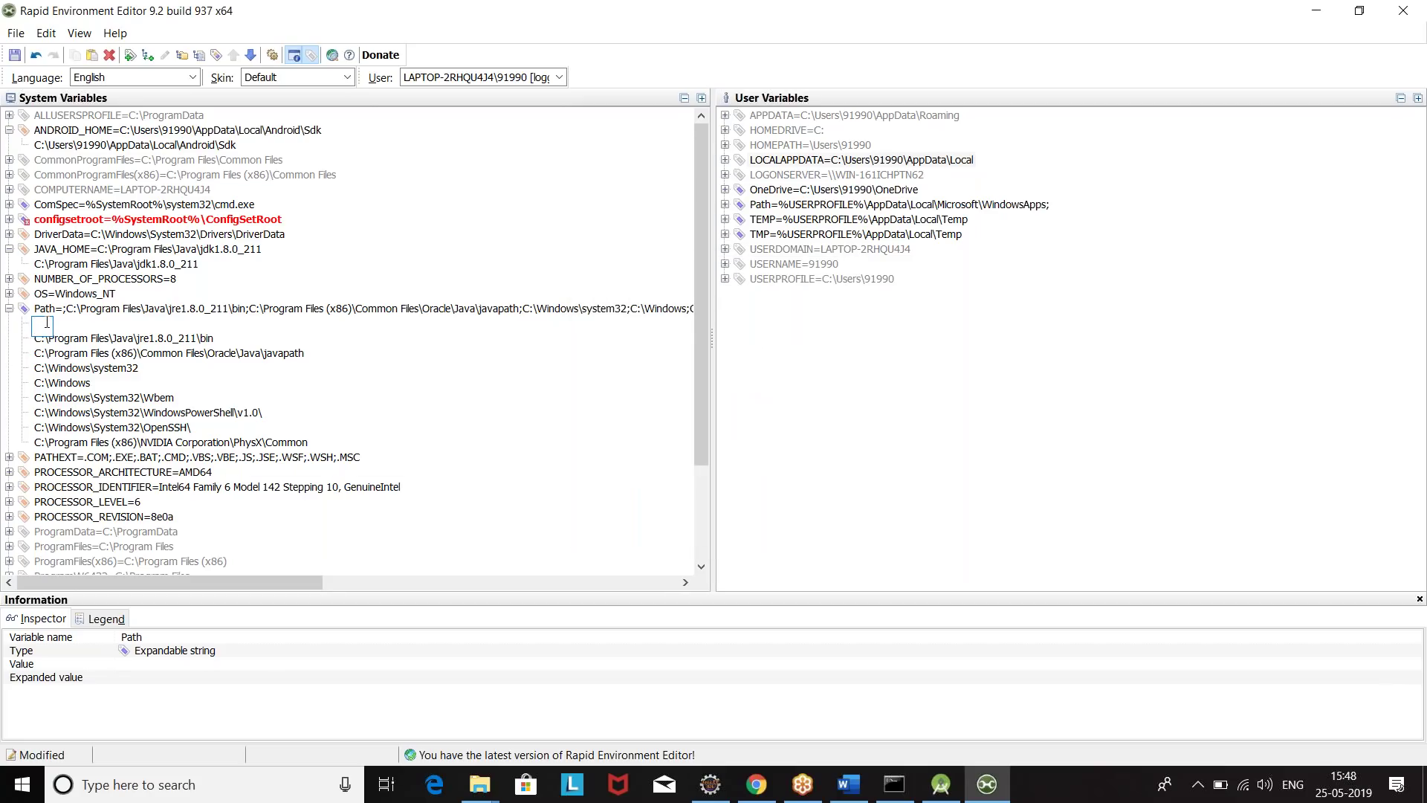
Fill the new Path entry with the SDK's platform-tools folder (AppData\Local\Android\Sdk\platform-tools in the user profile) and save the variables
text(C:\Users\91990\AppData\Local\Android\Sdk)
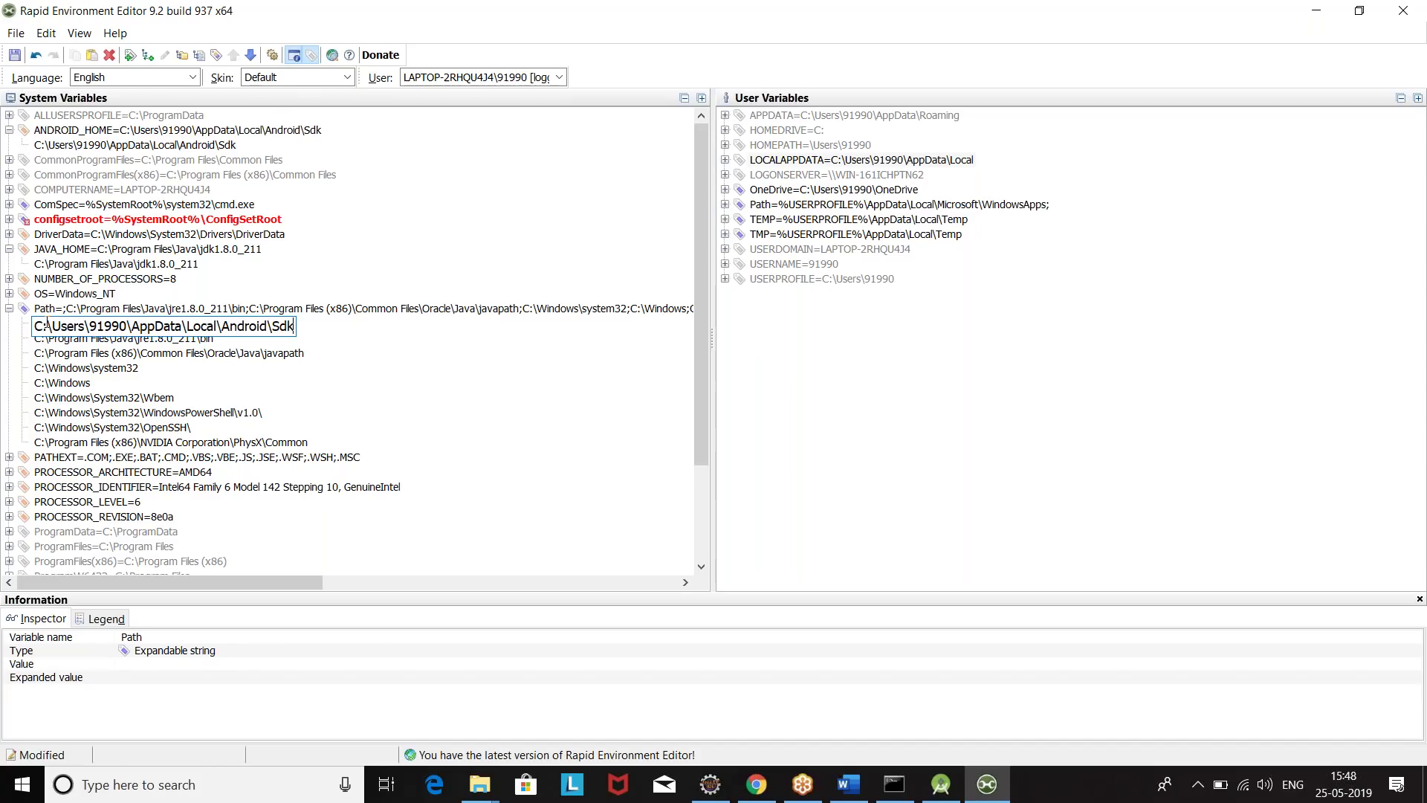
text(\)
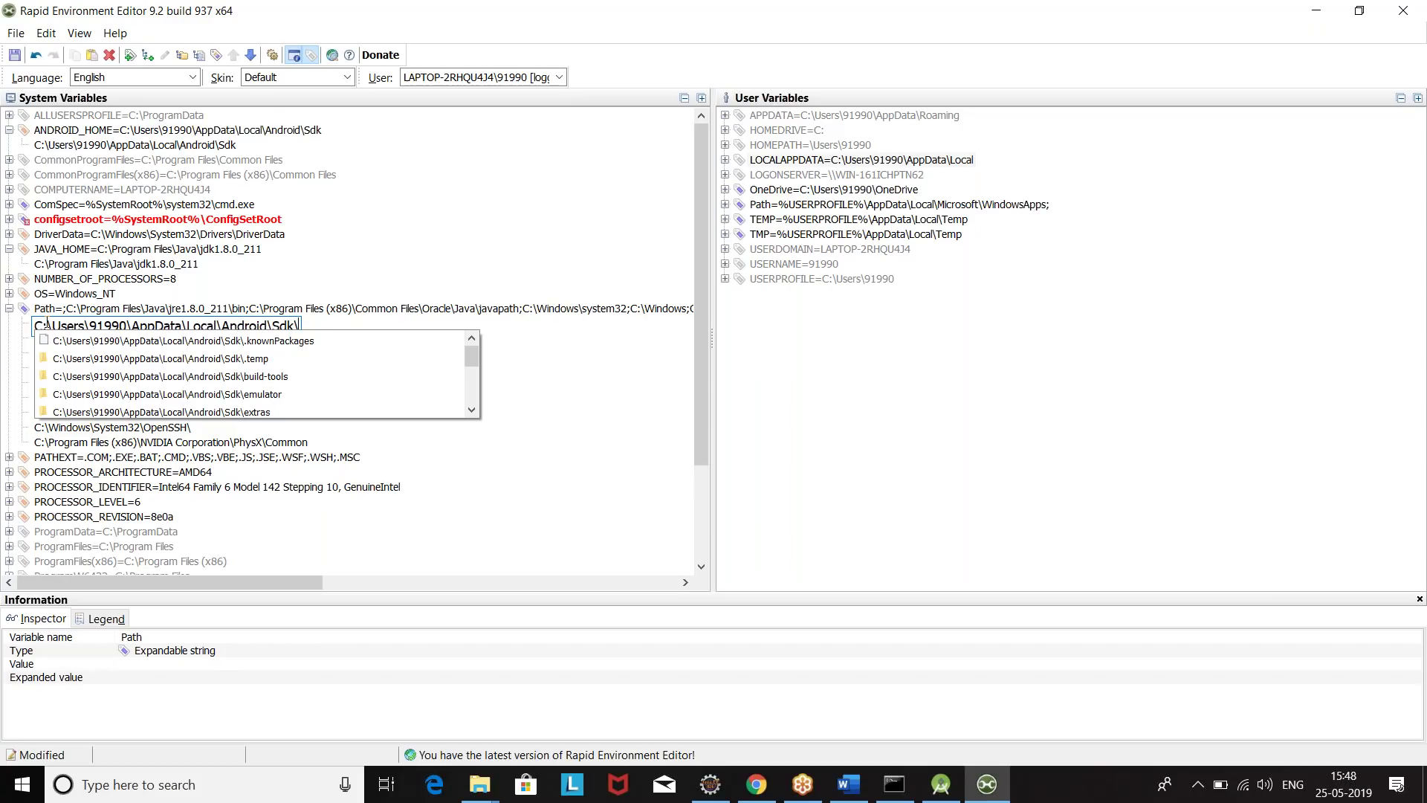
text(platfor)
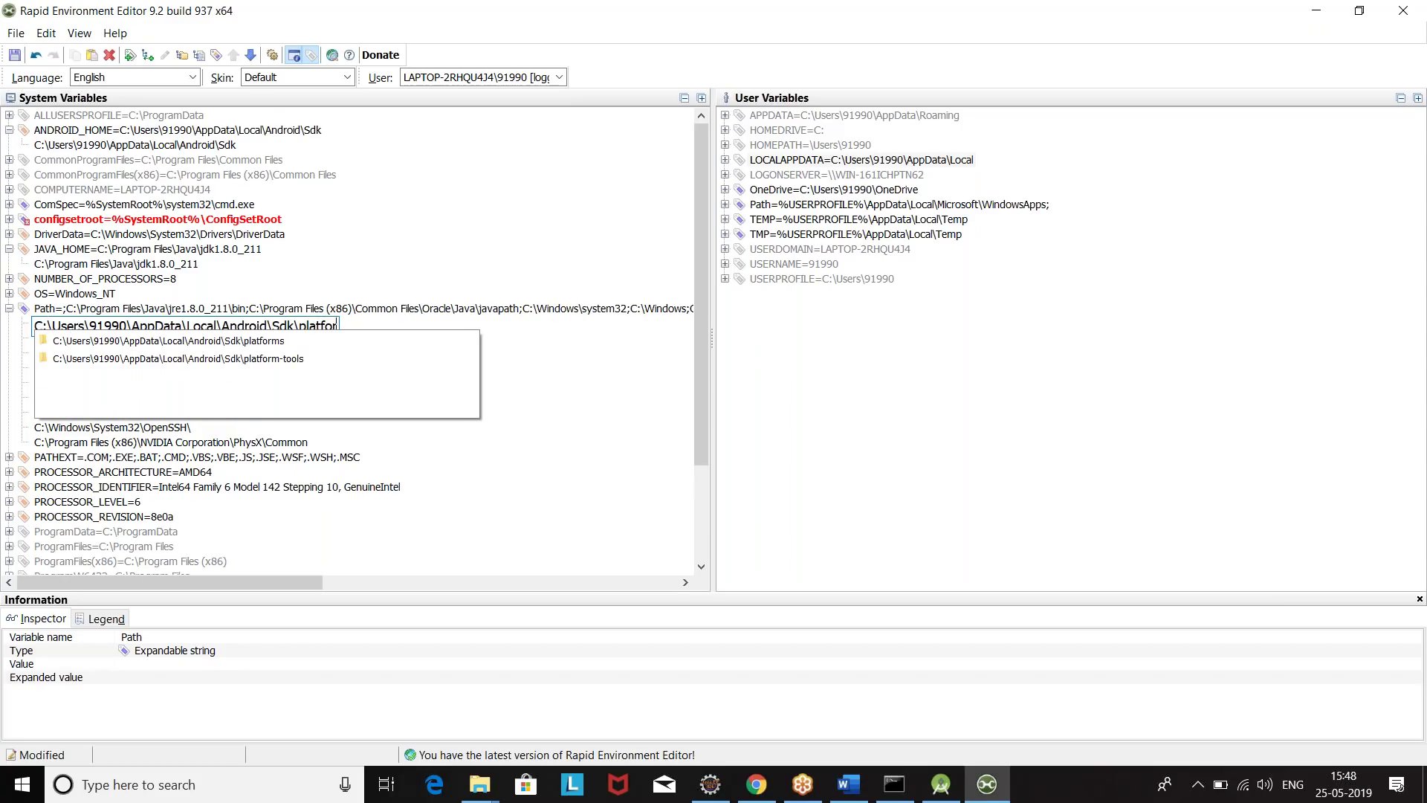
key(Down)
key(Down)
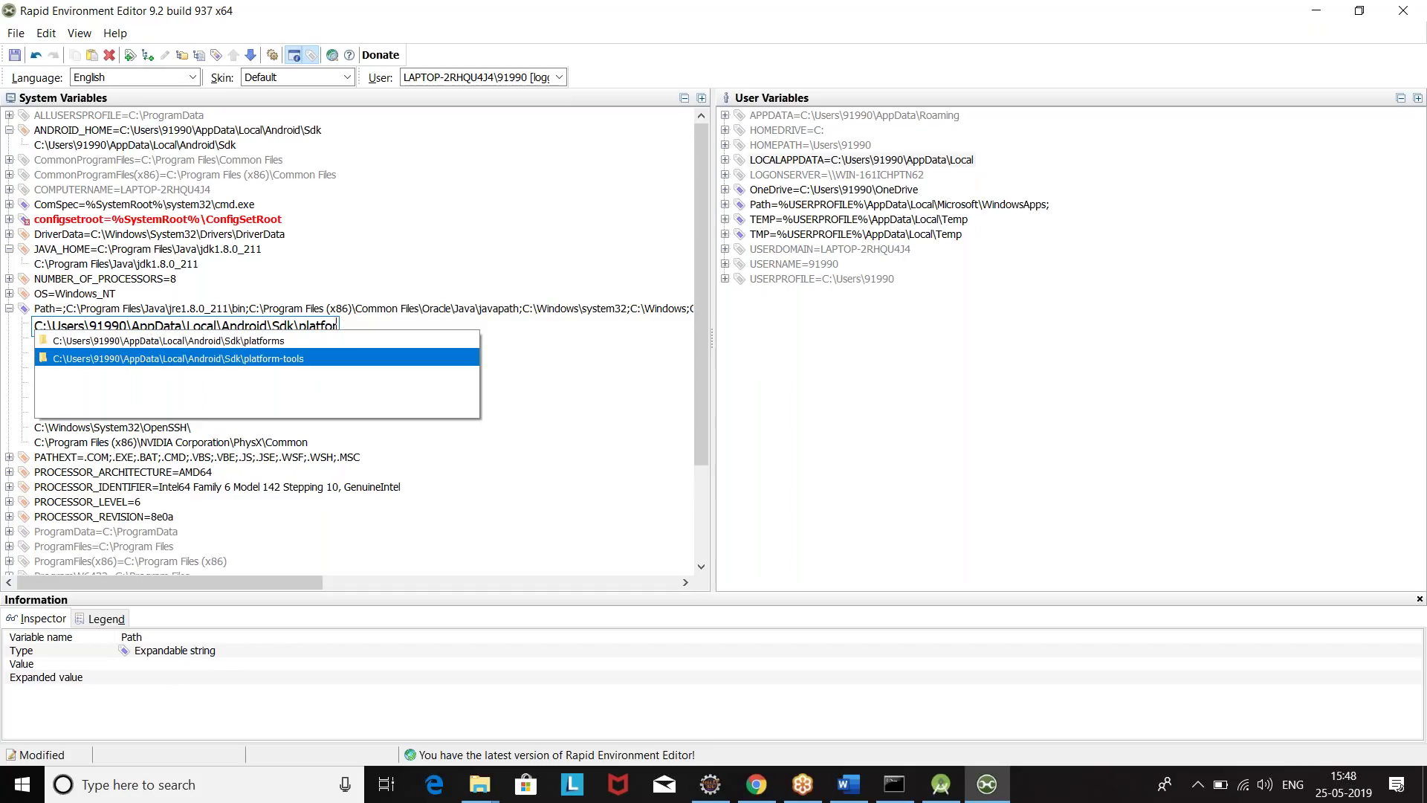
key(Return)
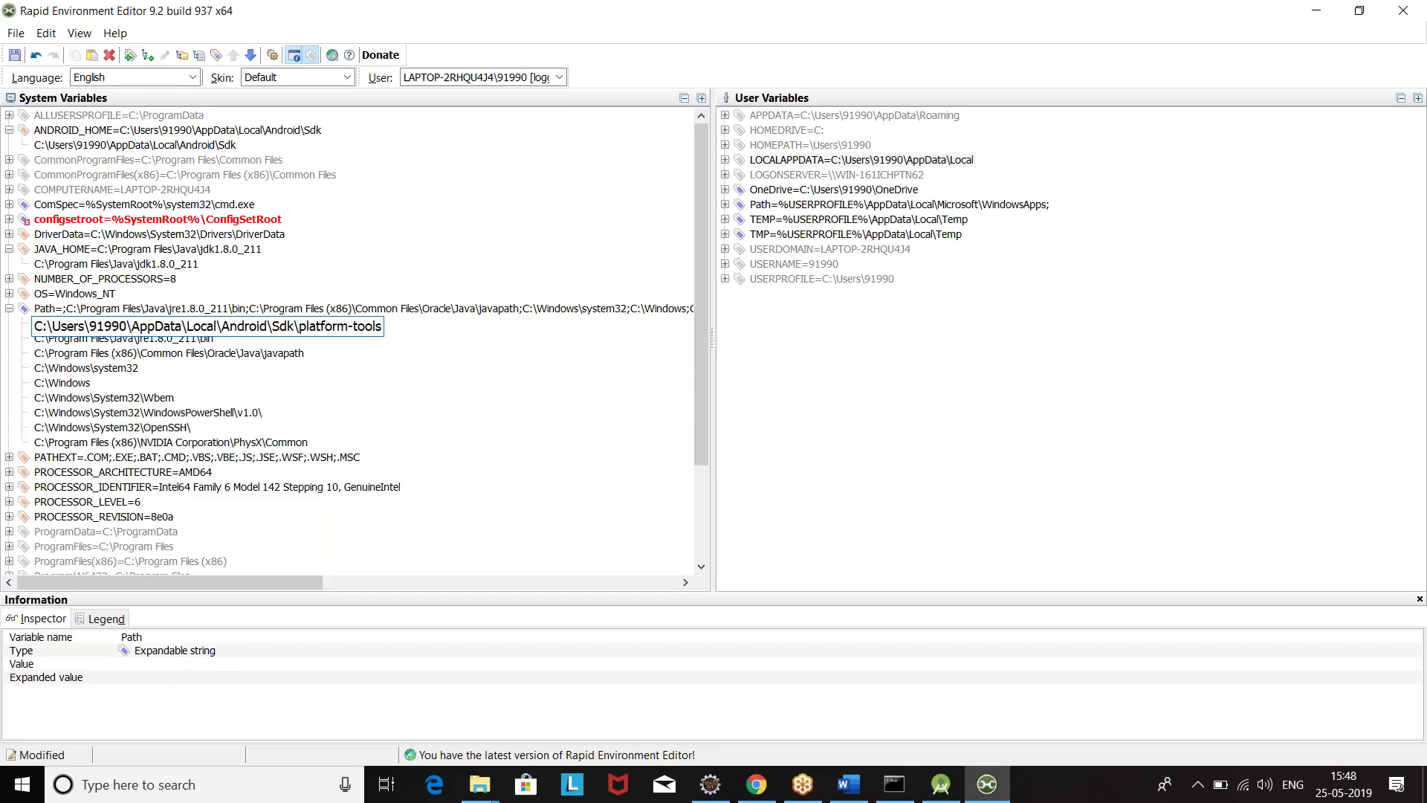
click(868, 491)
click(15, 55)
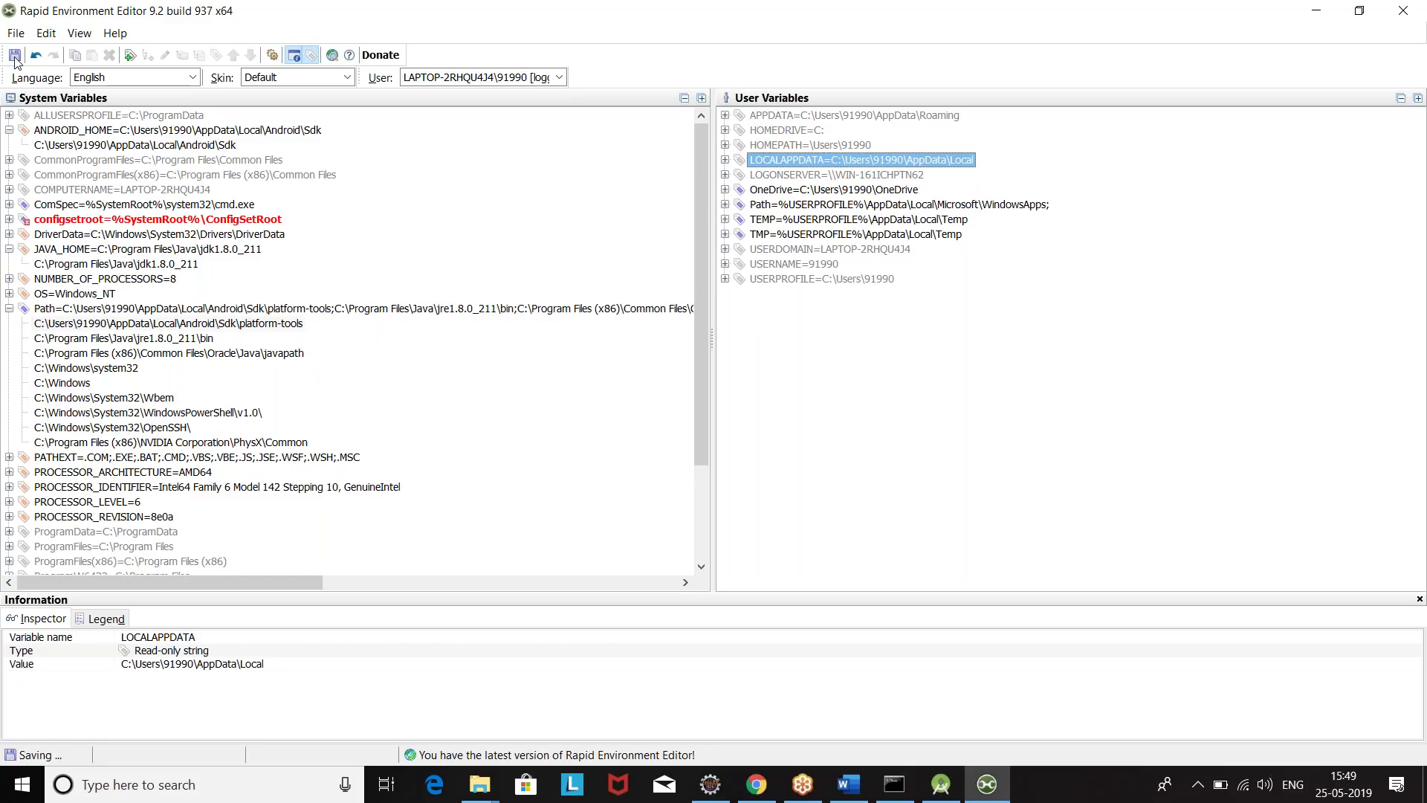
Add the SDK's tools folder (AppData\Local\Android\Sdk\tools in the user profile) as another value of the system Path variable
click(126, 308)
click(148, 55)
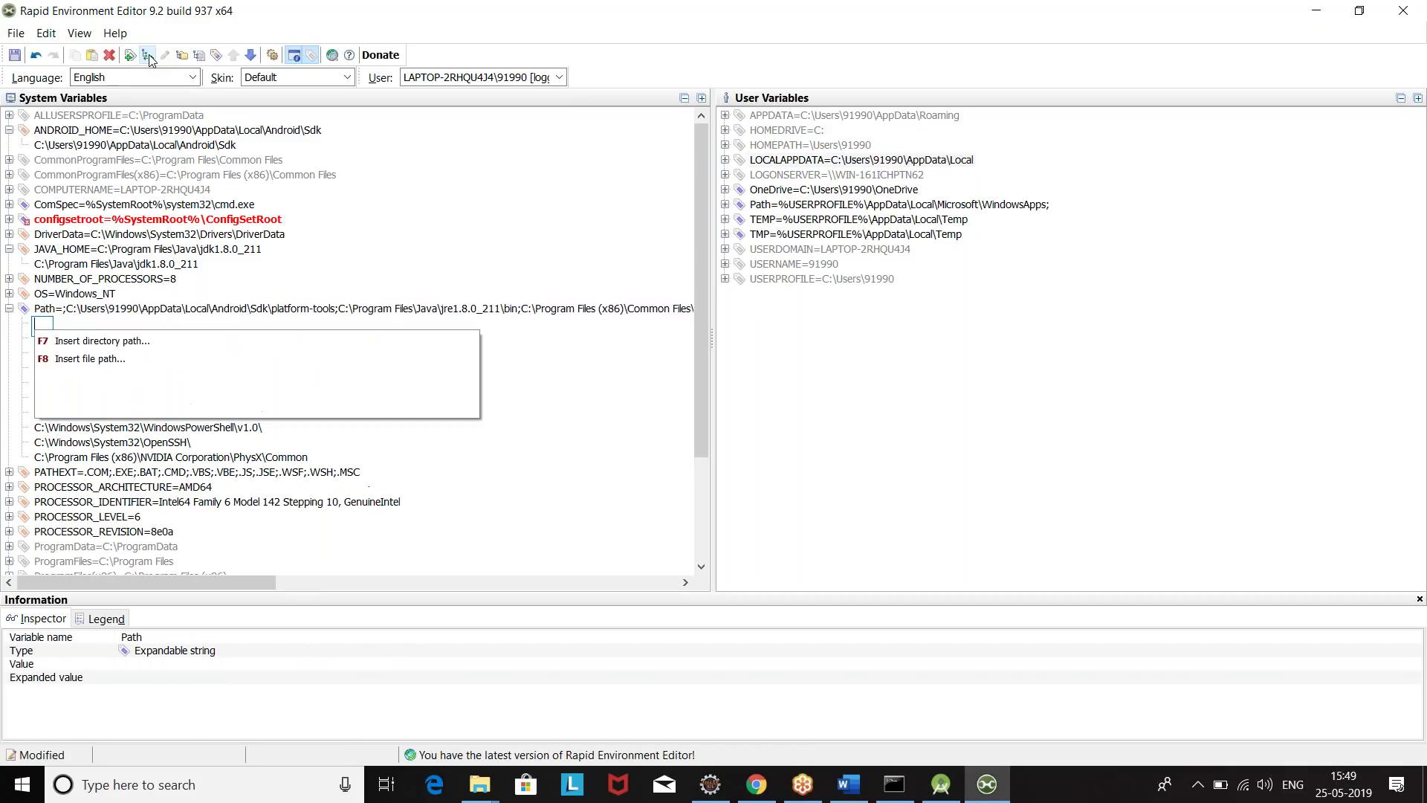
text(C:\Users\91990\AppData\Local\Android\Sdk)
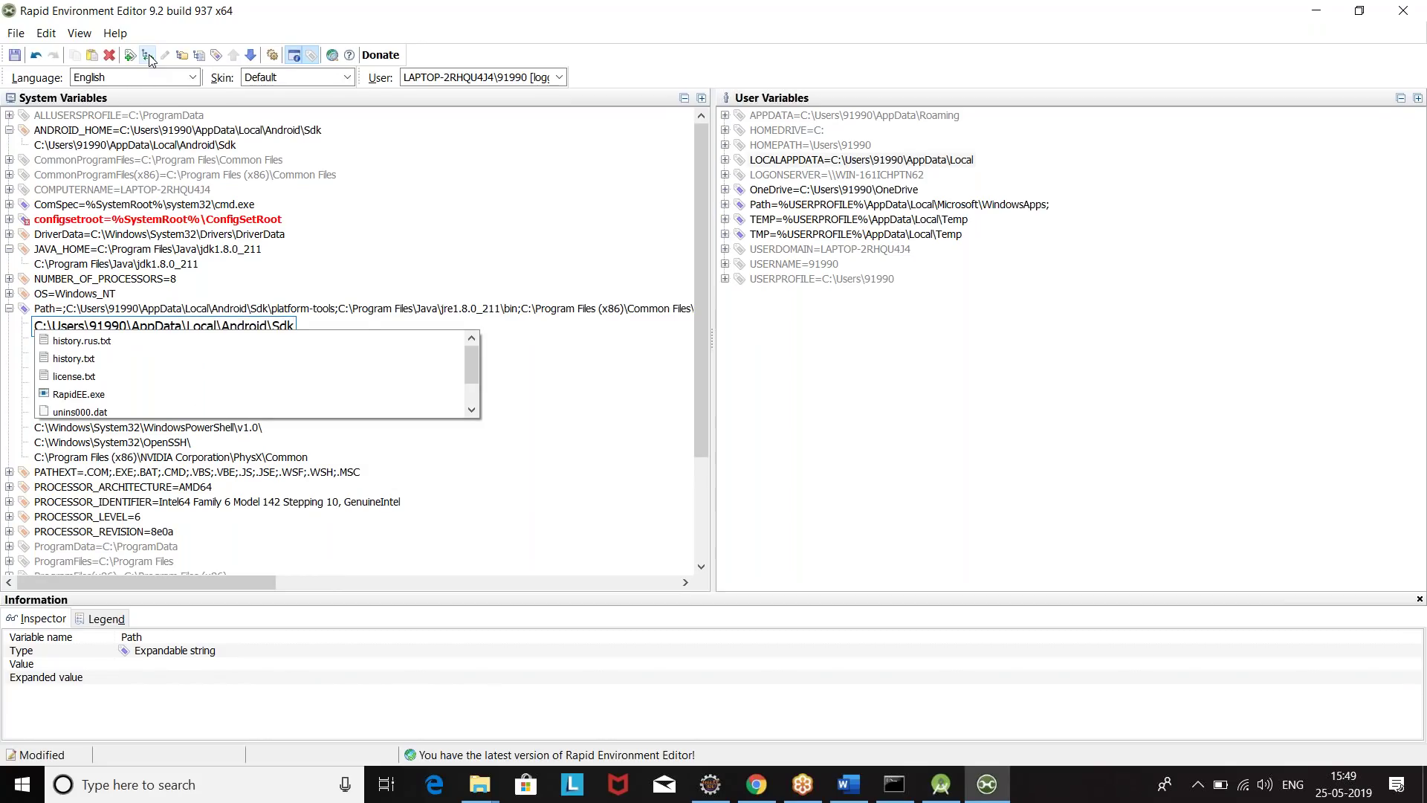
text(\t)
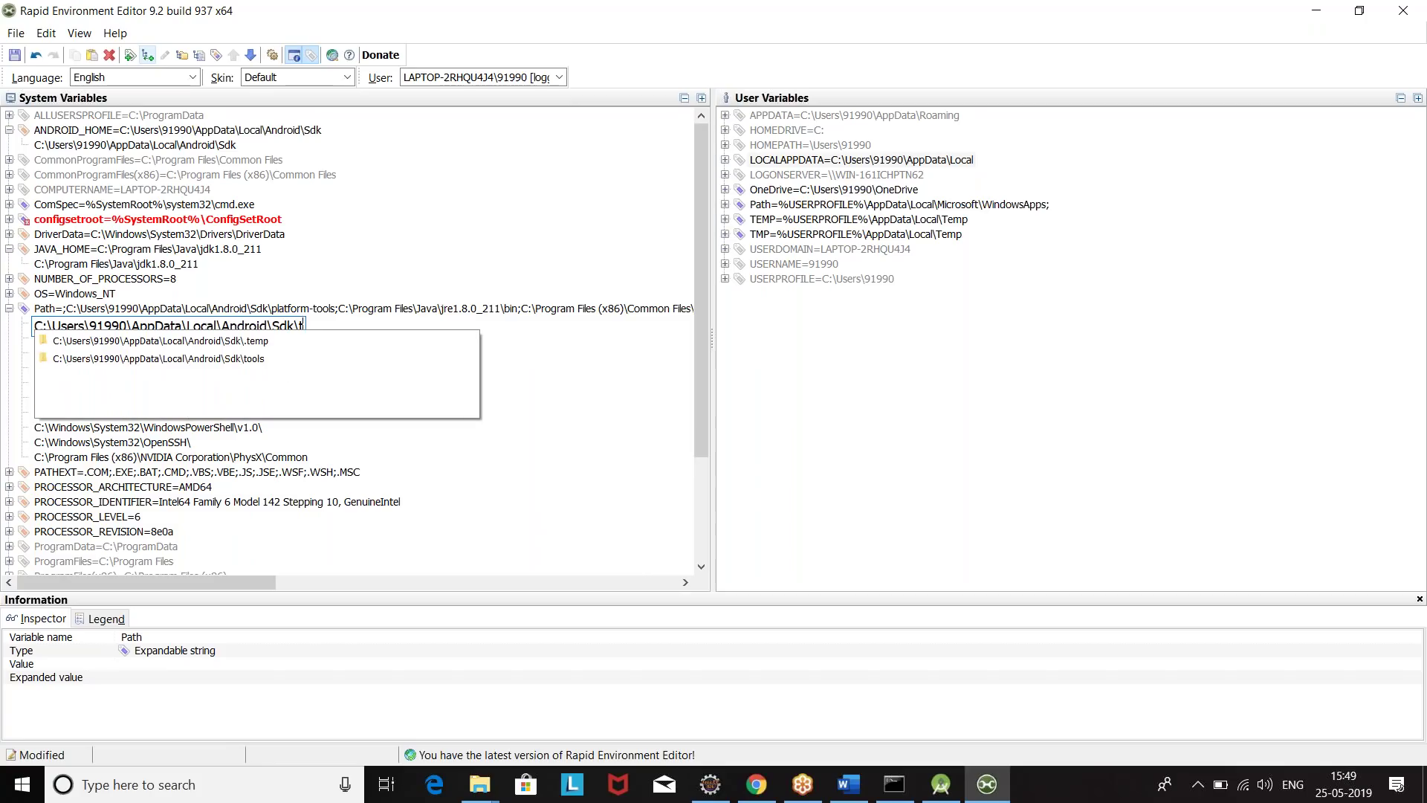
text(ools)
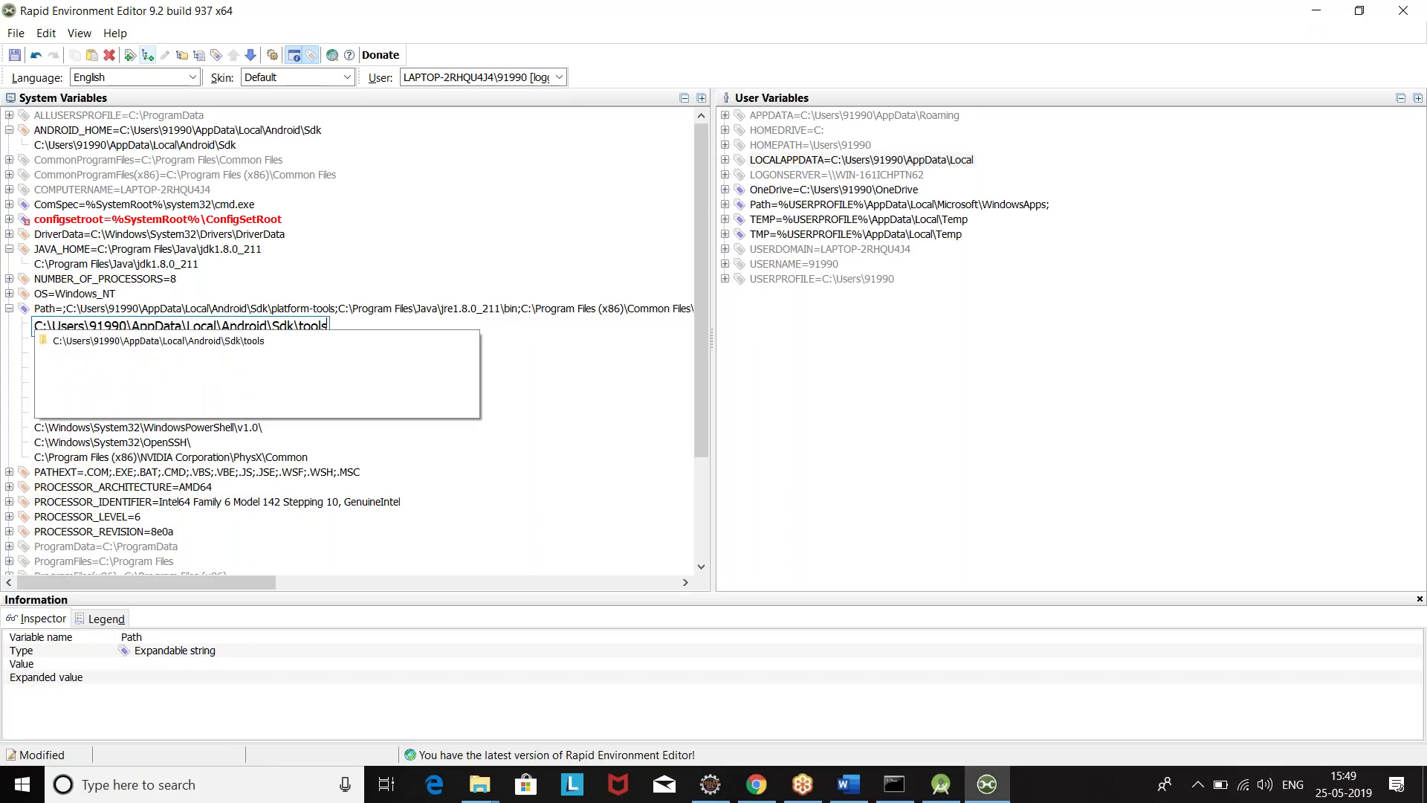
key(Down)
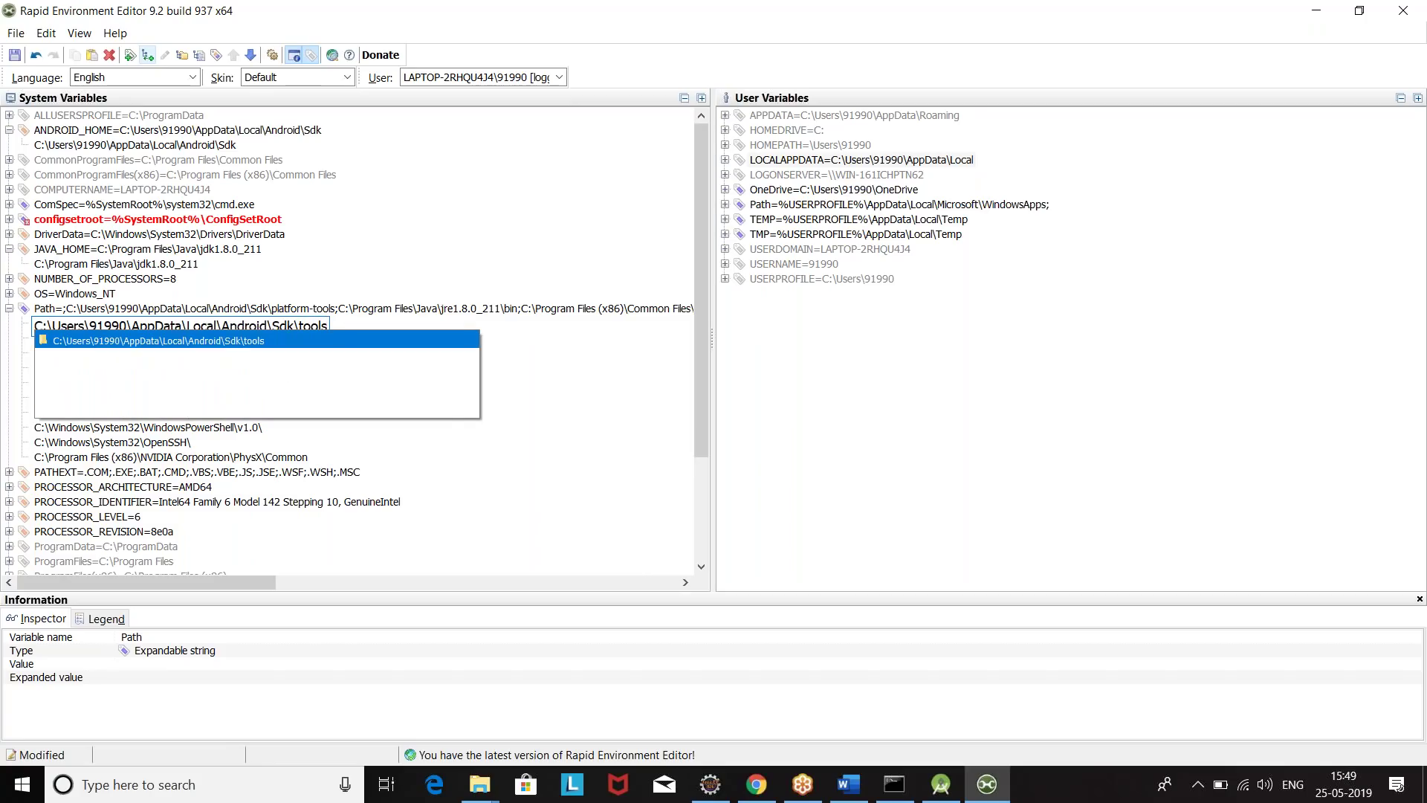
key(Return)
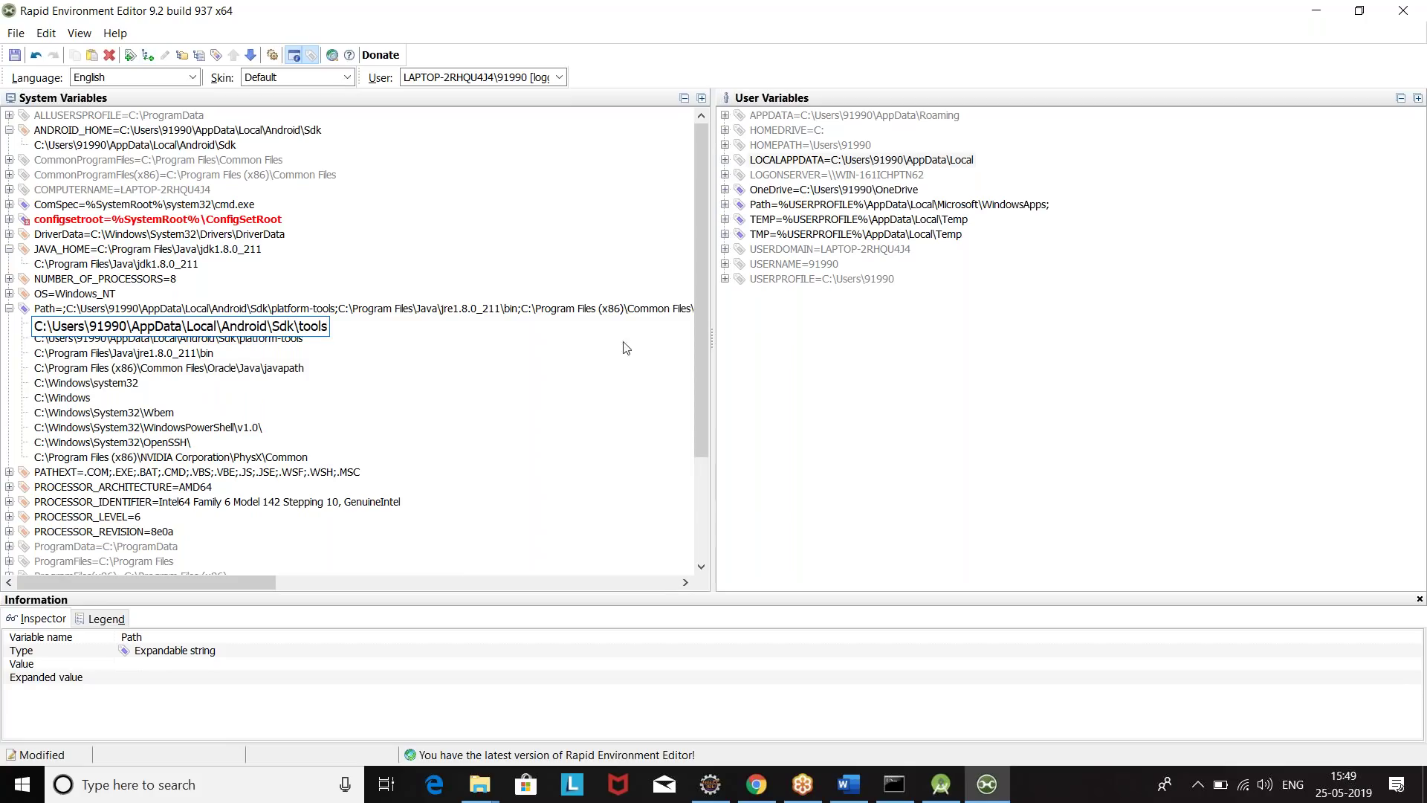
click(913, 513)
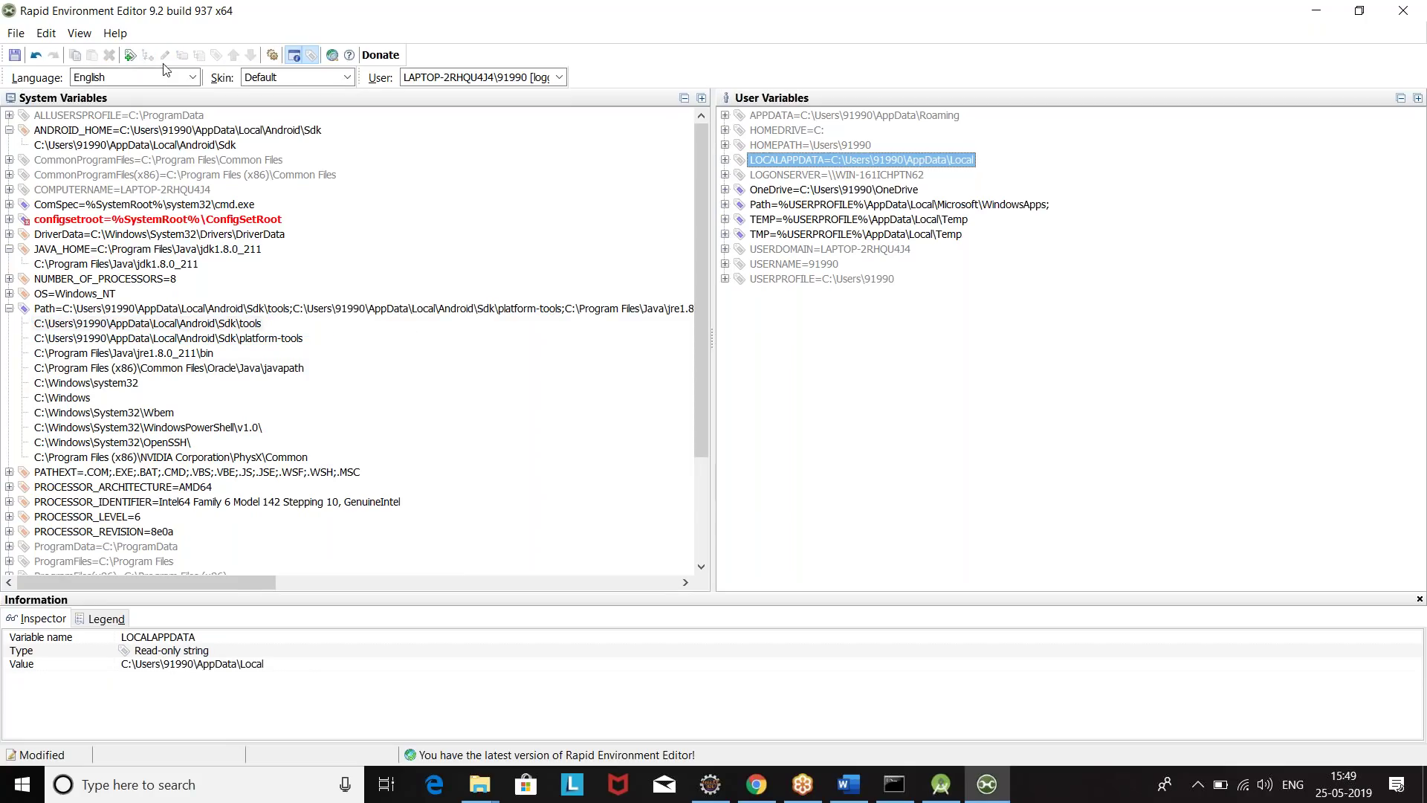
Add the SDK's tools\bin folder (AppData\Local\Android\Sdk\tools\bin in the user profile) as another system Path value and save the variables
click(86, 308)
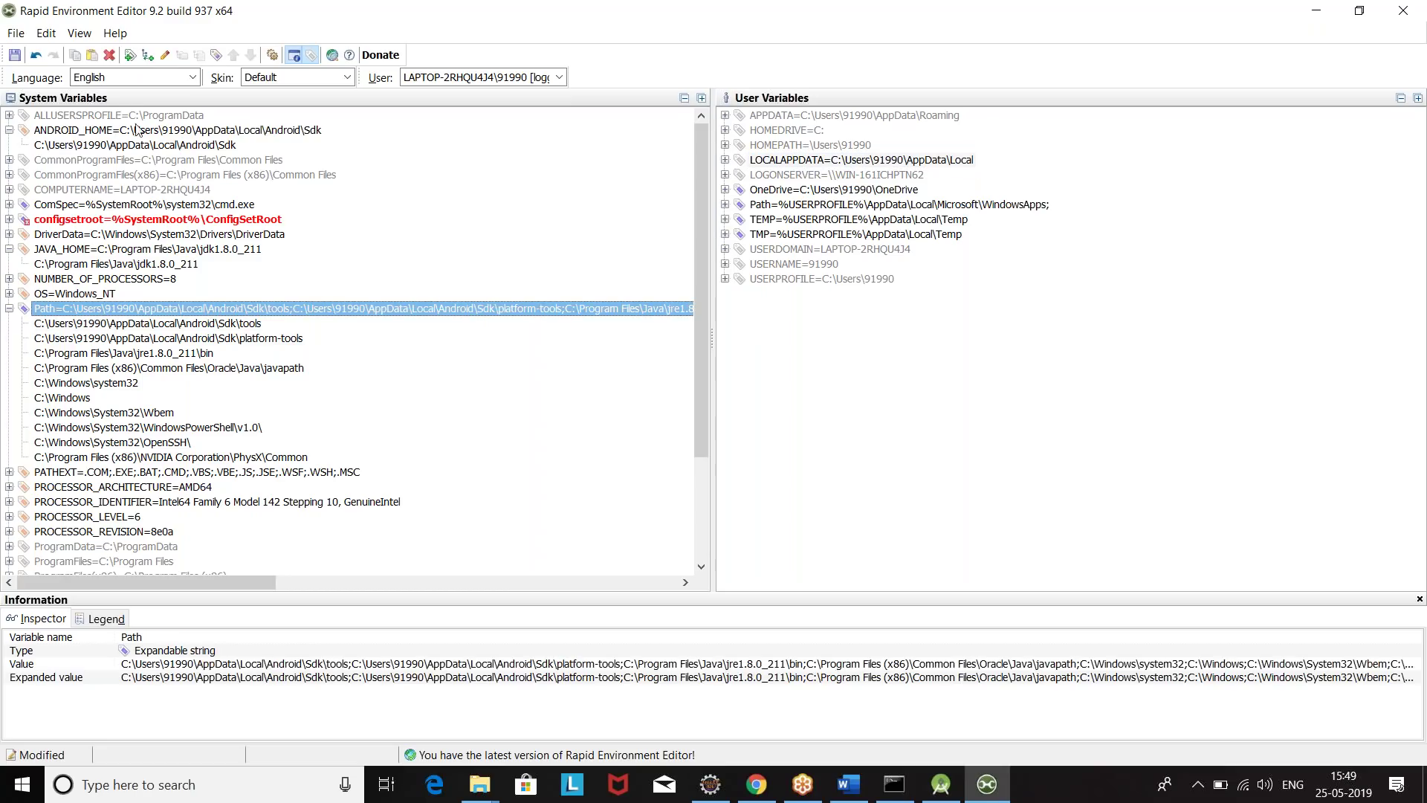
click(148, 55)
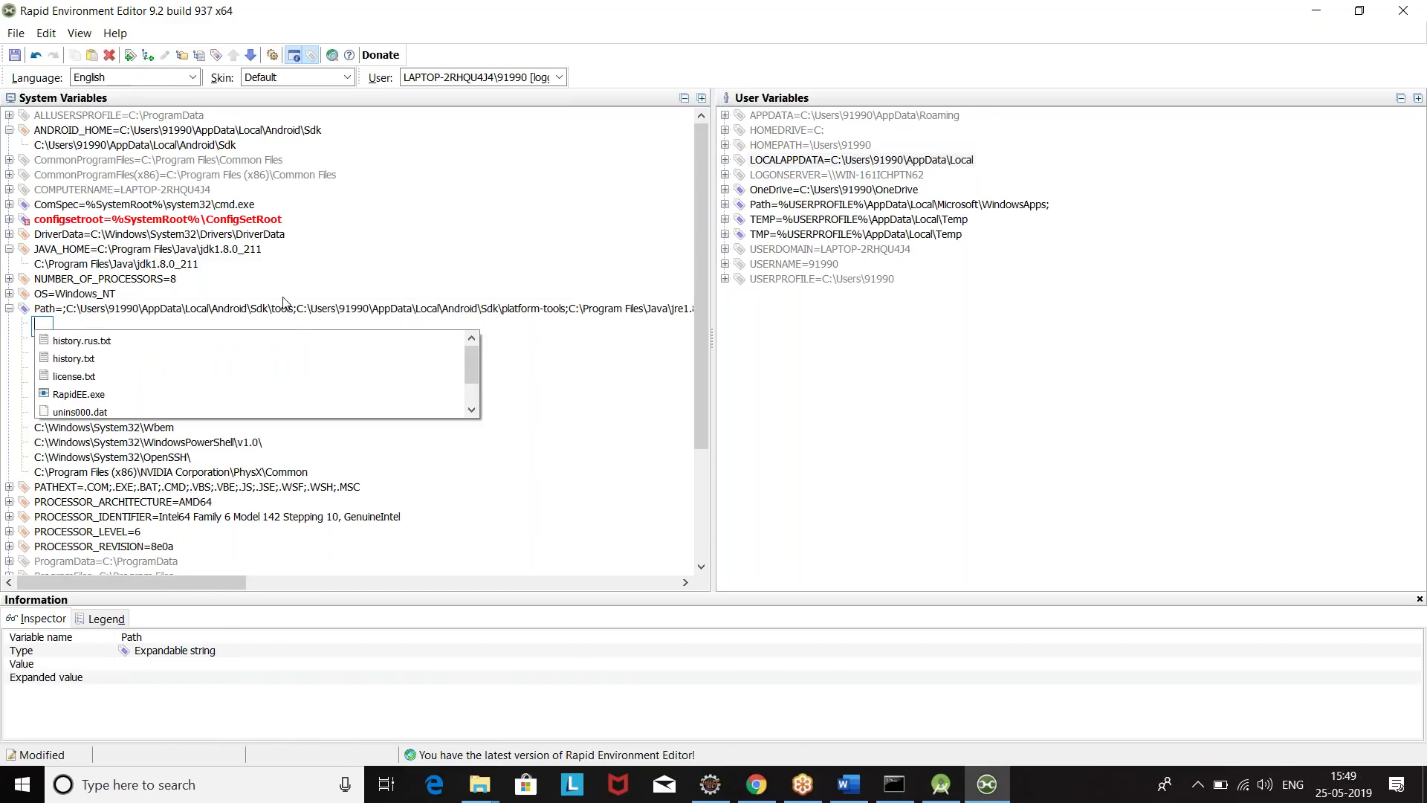
text(C:\Users\91990\AppData\Local\Android\Sdk)
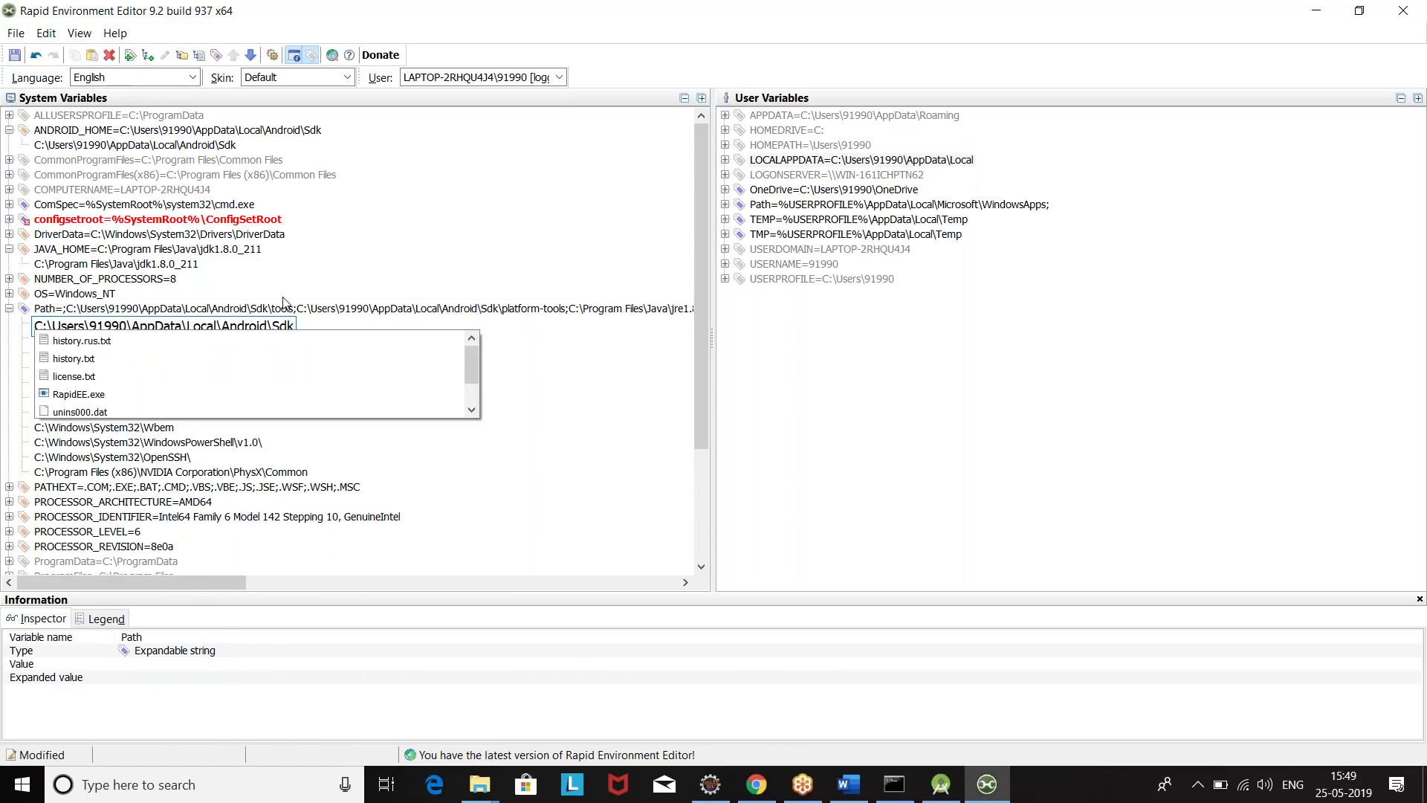
text(ools)
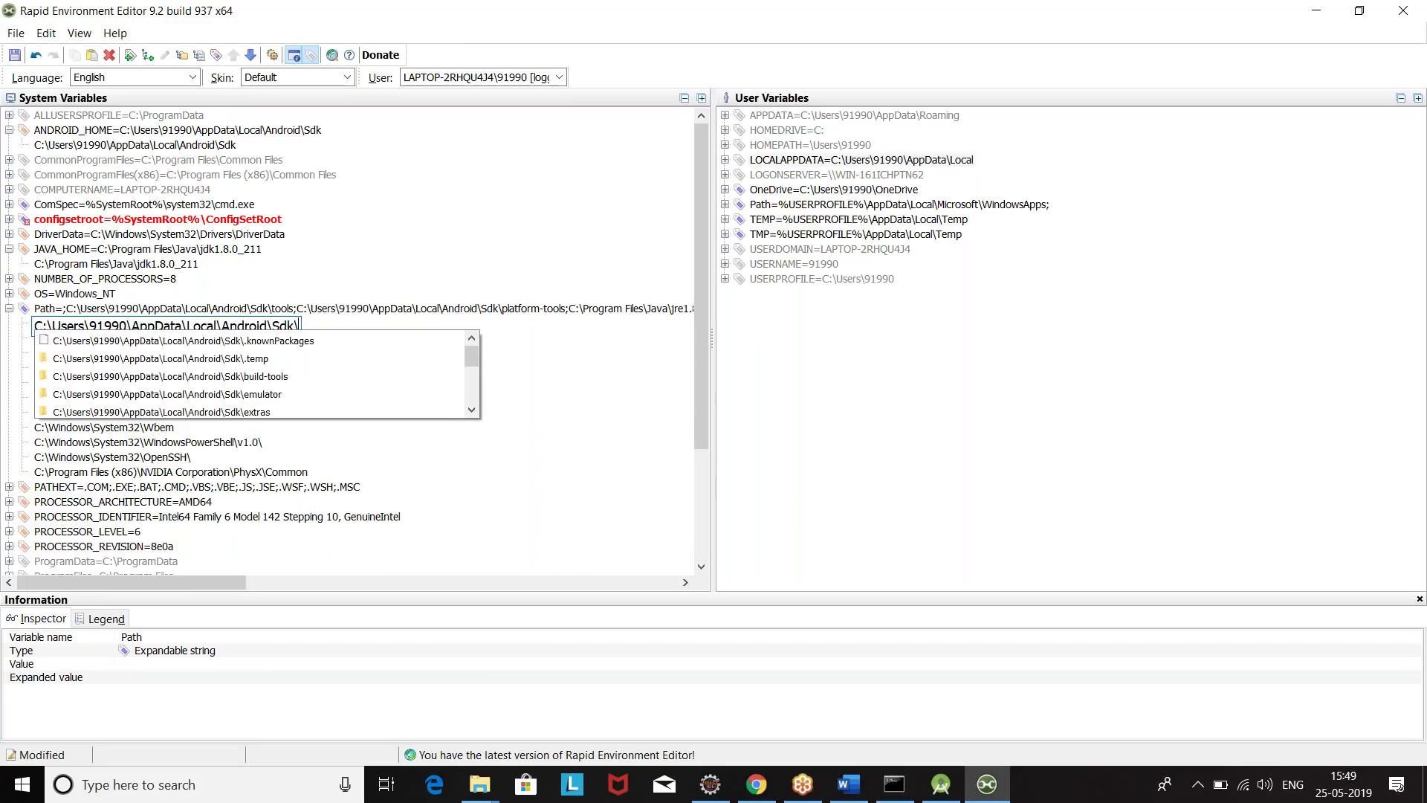
text(i)
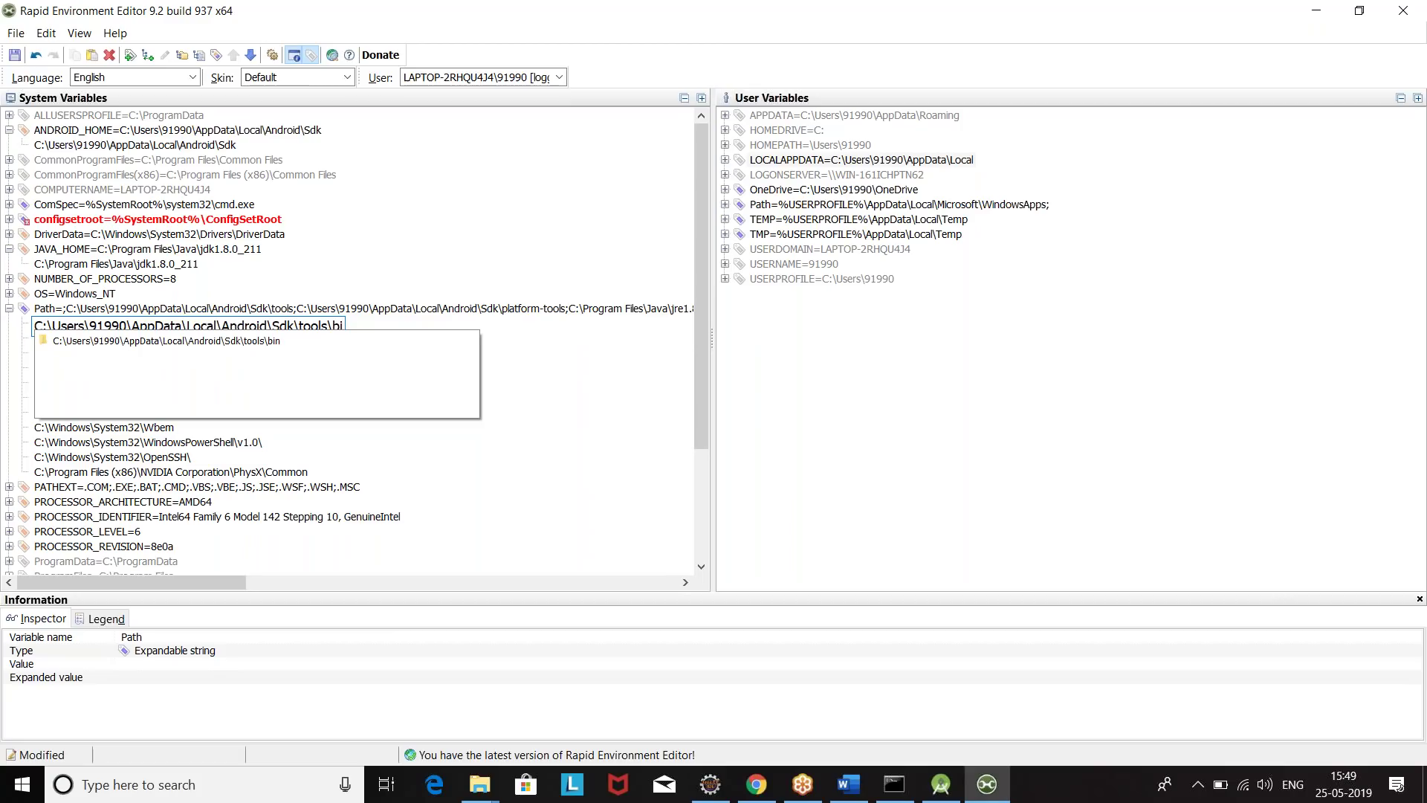
key(Down)
key(Return)
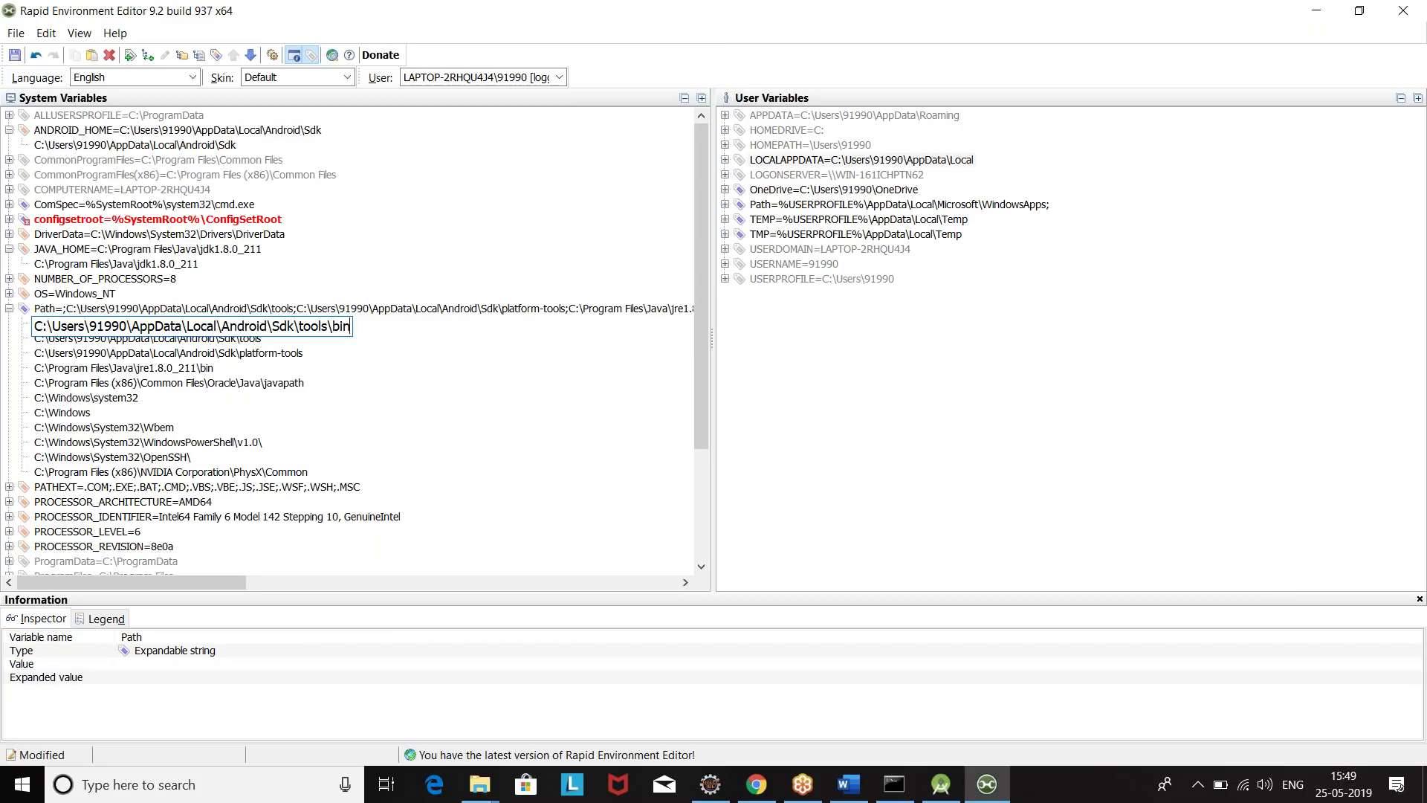
key(Return)
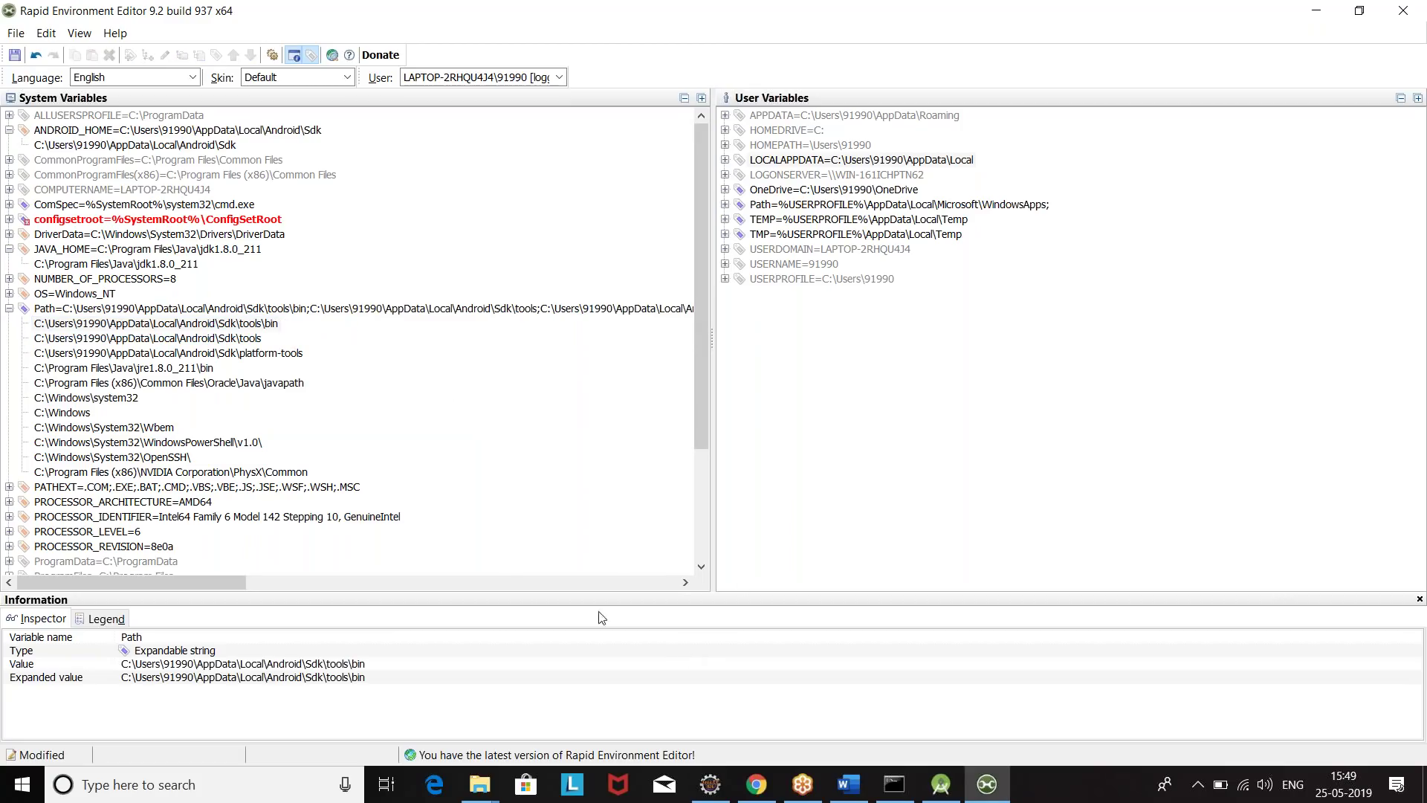
click(15, 55)
Review the new SDK entries in the system Path variable and exit Rapid Environment Editor
click(256, 356)
key(Up)
key(Up)
key(Down)
key(Down)
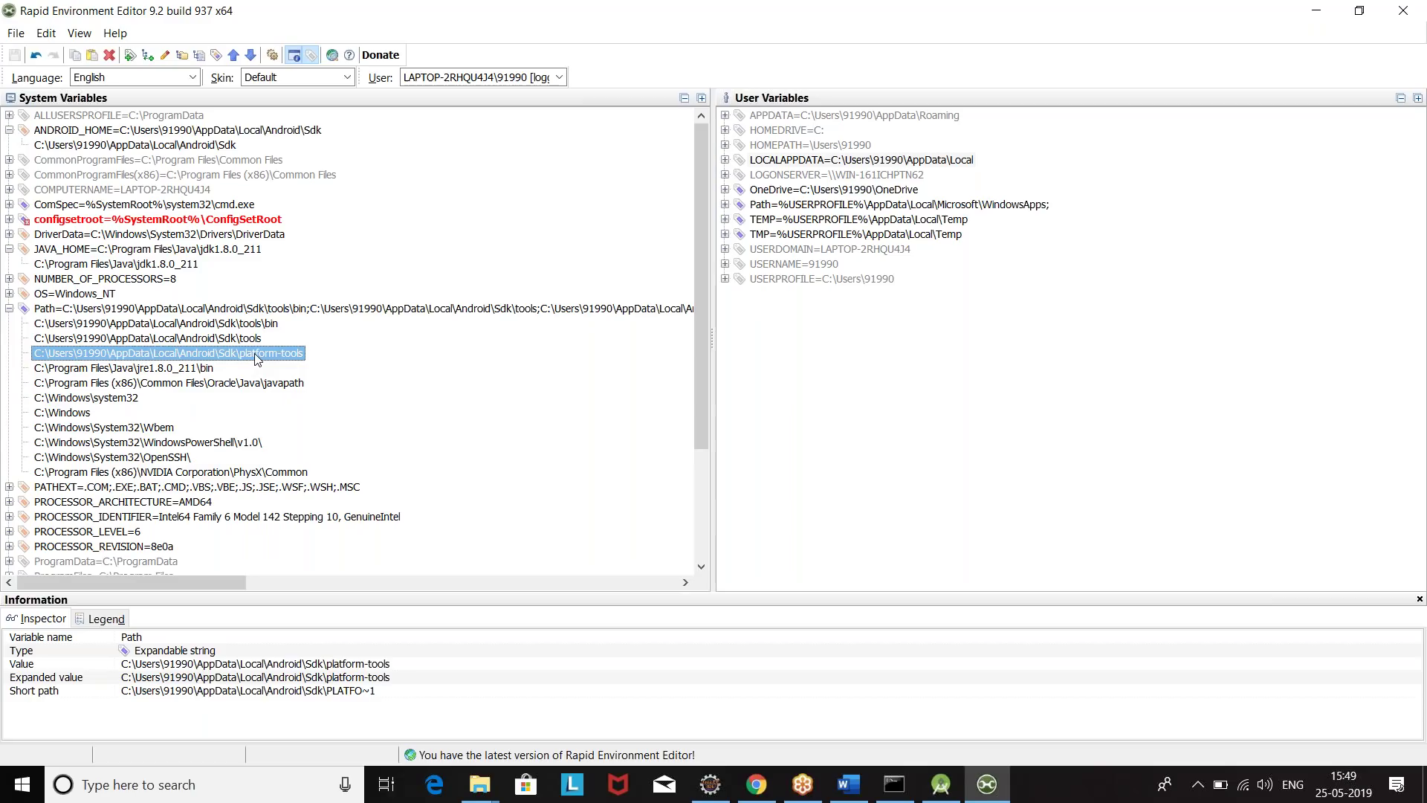
click(16, 33)
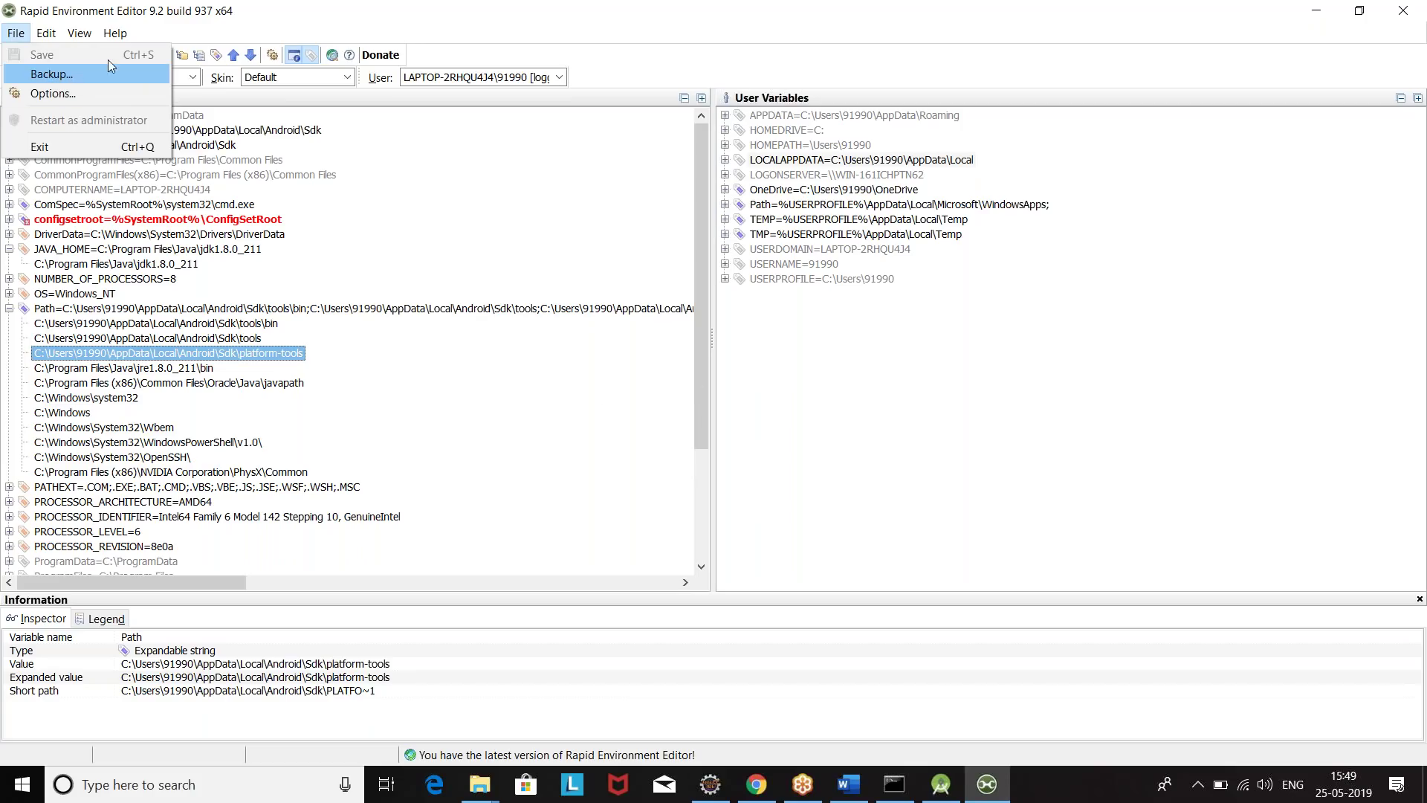
click(69, 148)
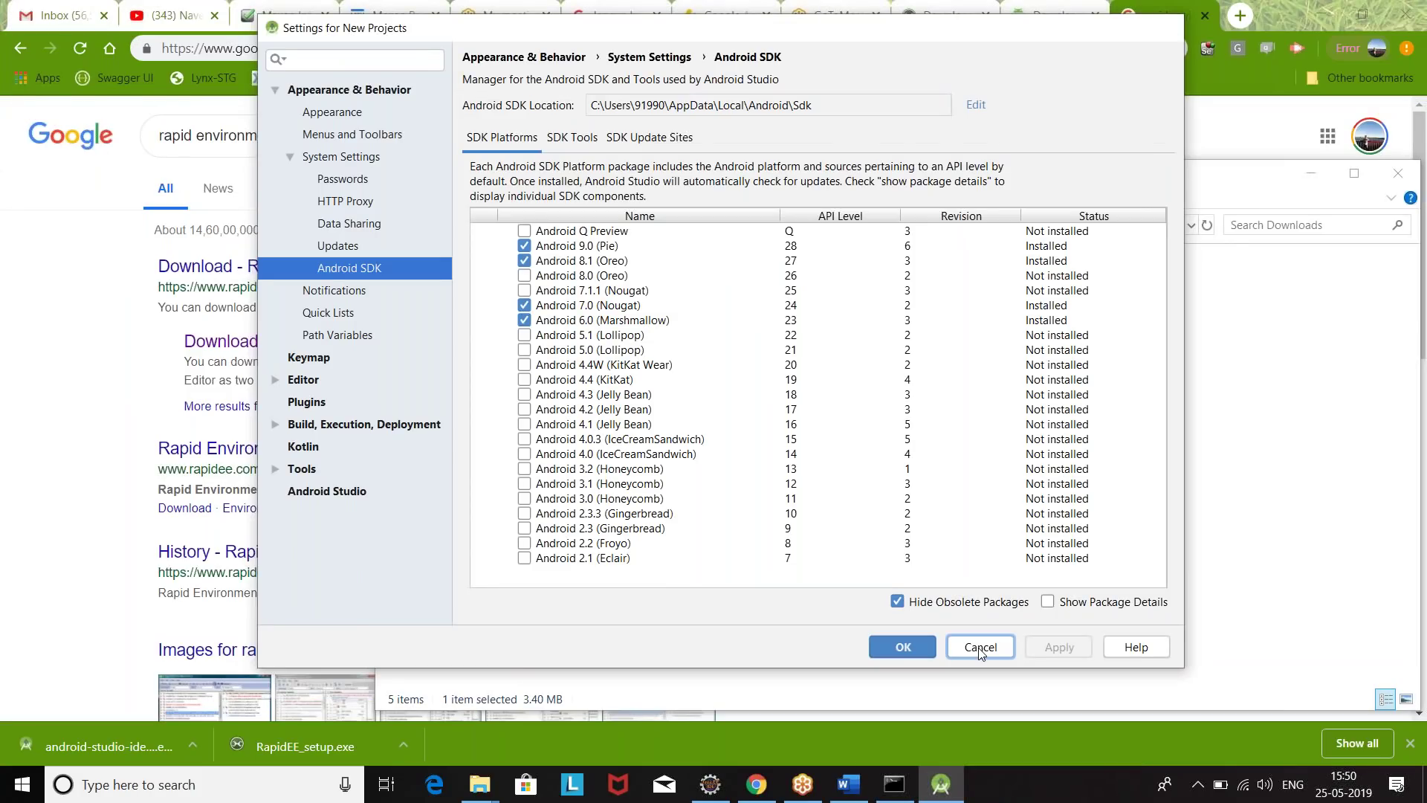
Cancel the Android Studio settings dialog and close the old Command Prompt window
click(979, 648)
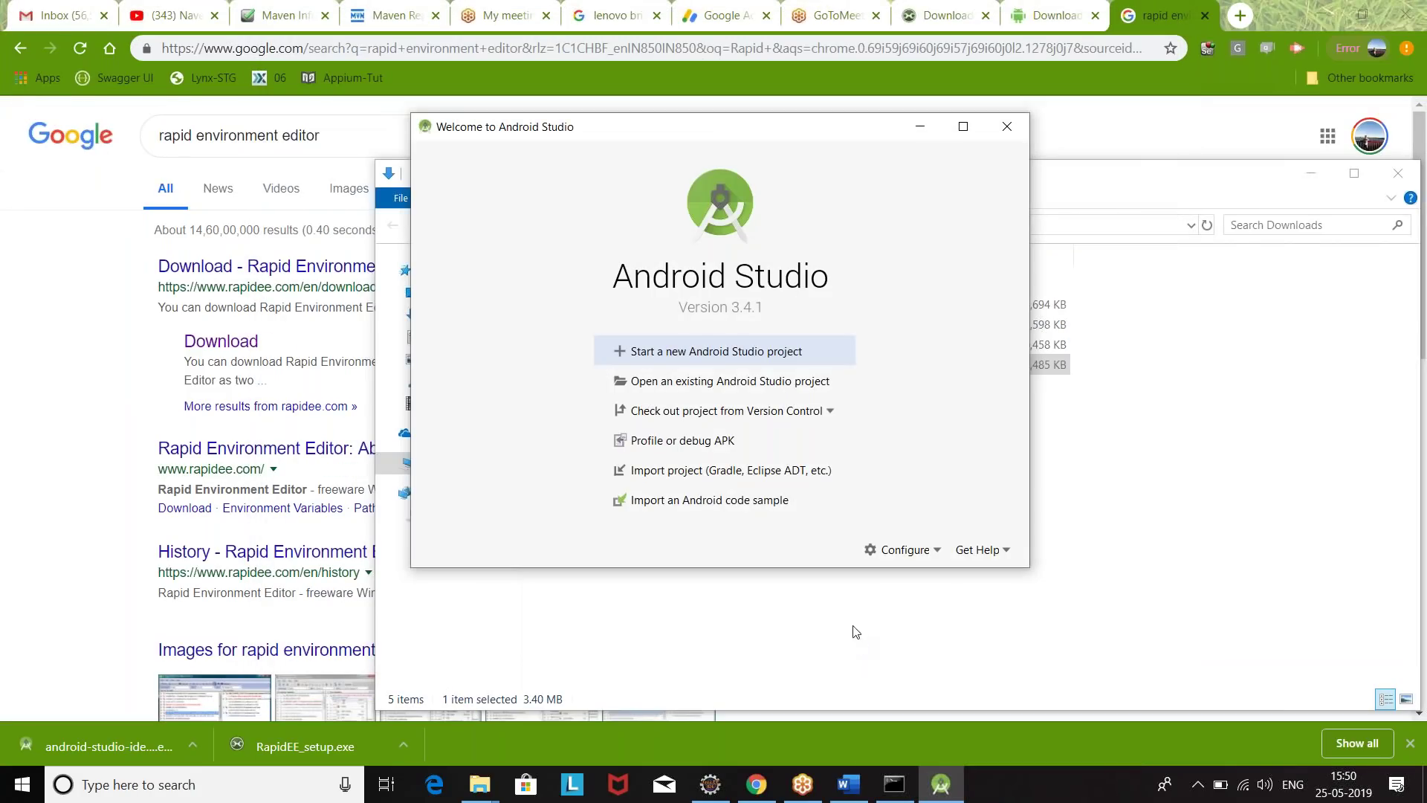
right_click(894, 788)
click(898, 743)
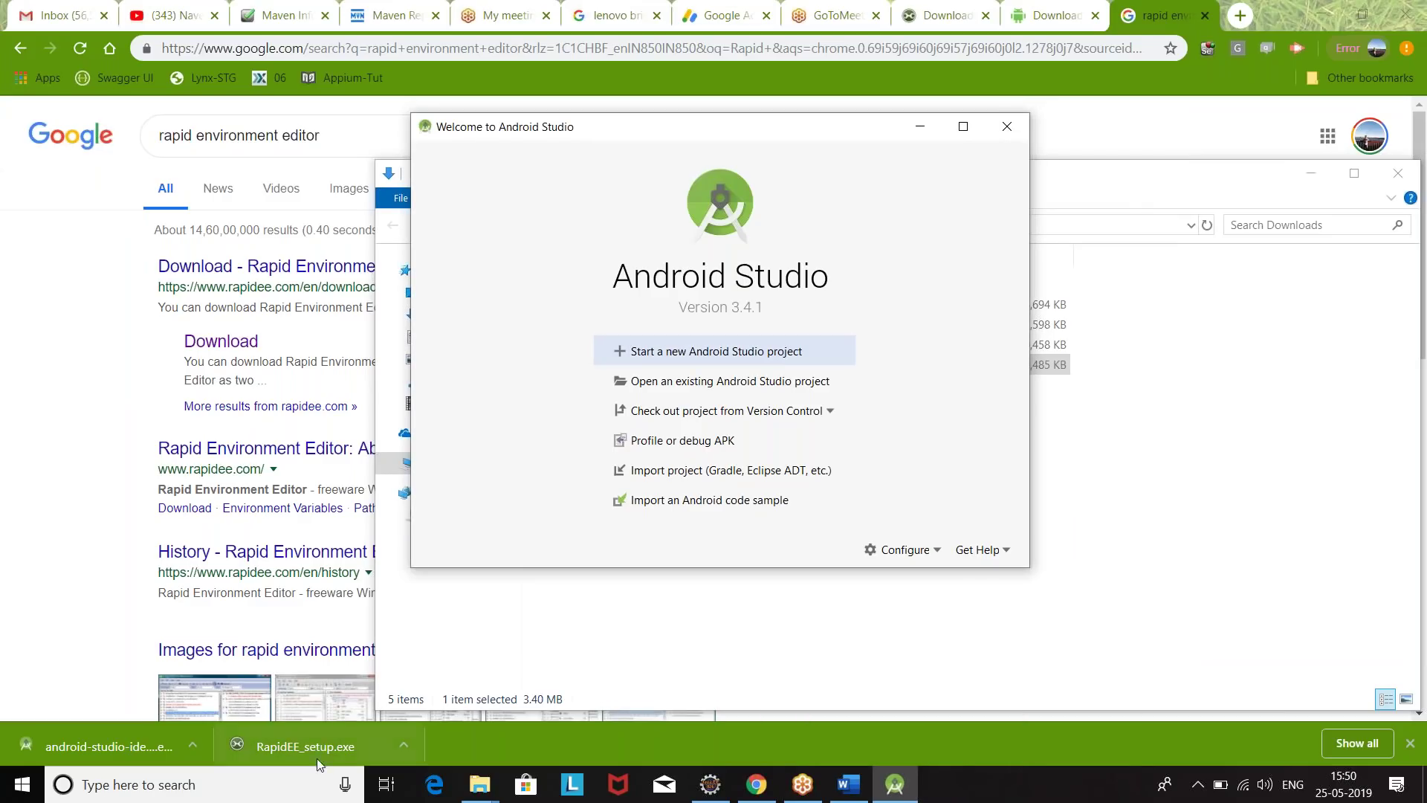
Open a new Command Prompt and run "sdkmanager --list"
key(super)
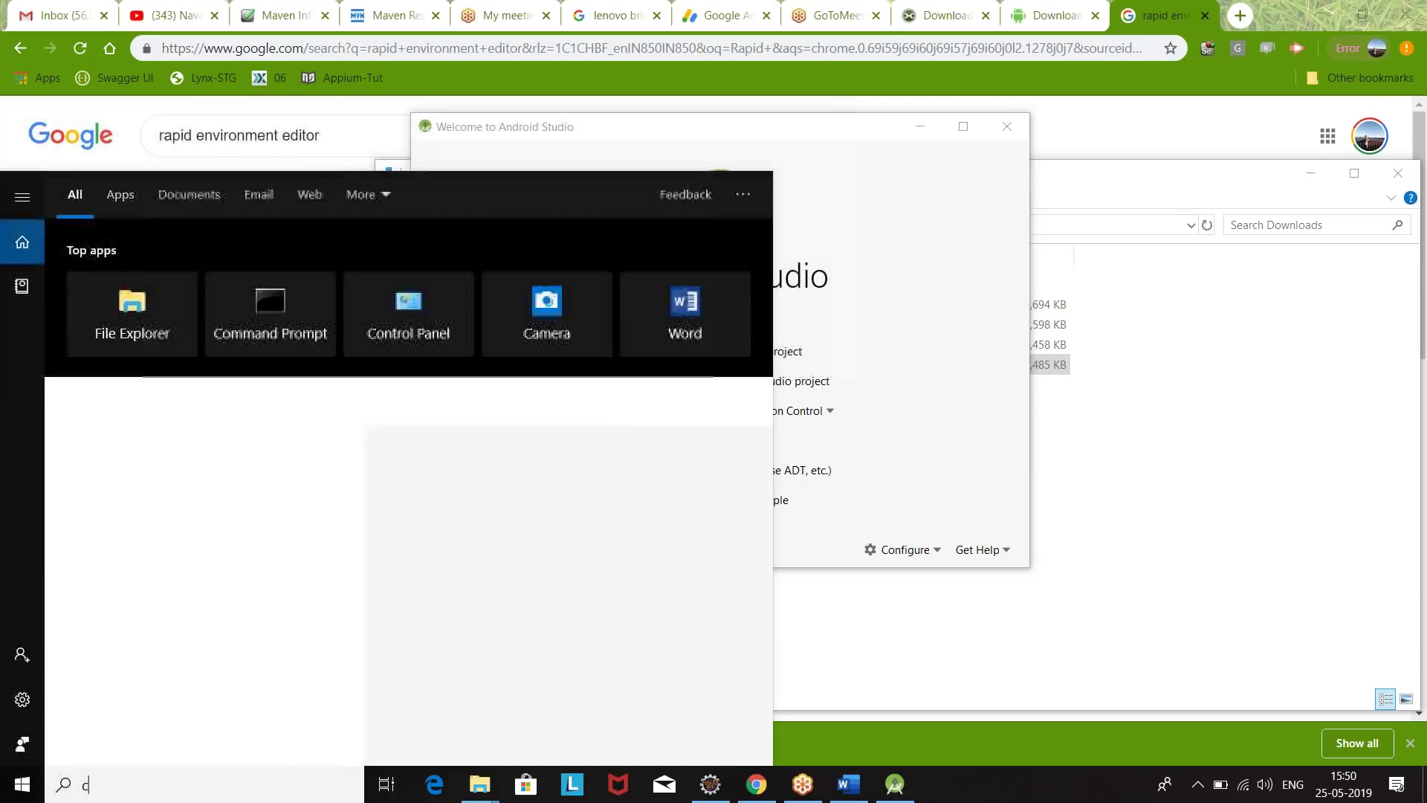
text(co)
click(132, 284)
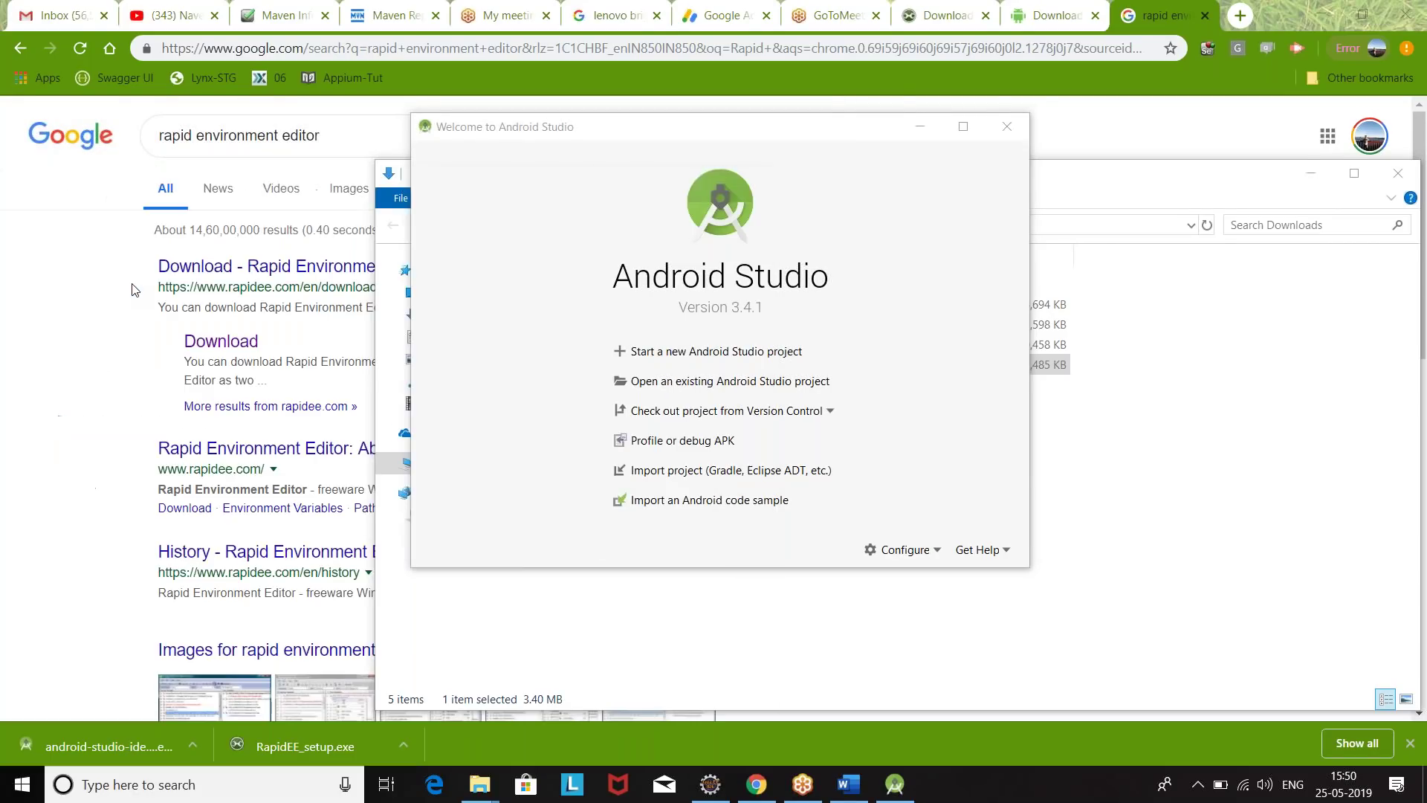
click(542, 278)
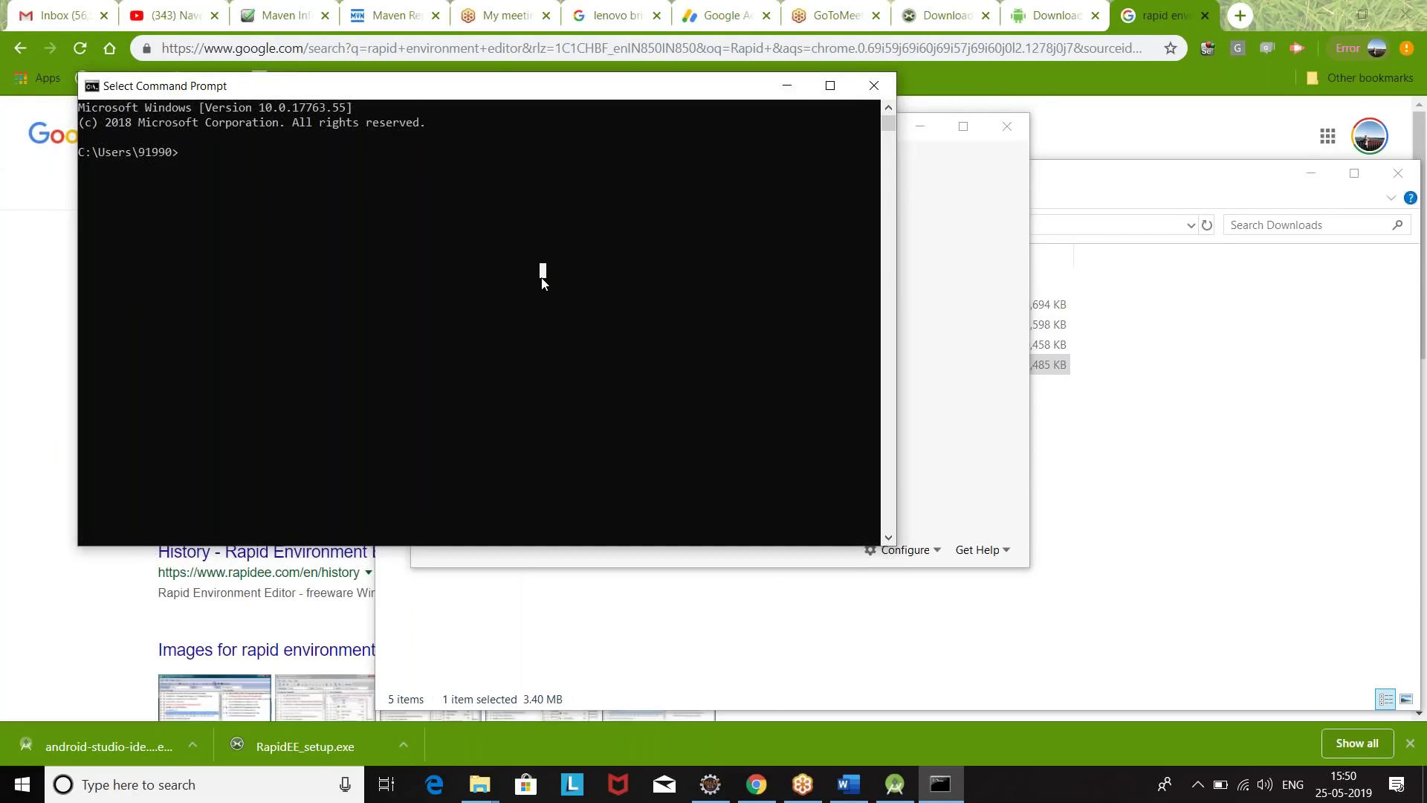
text(sdkmanager)
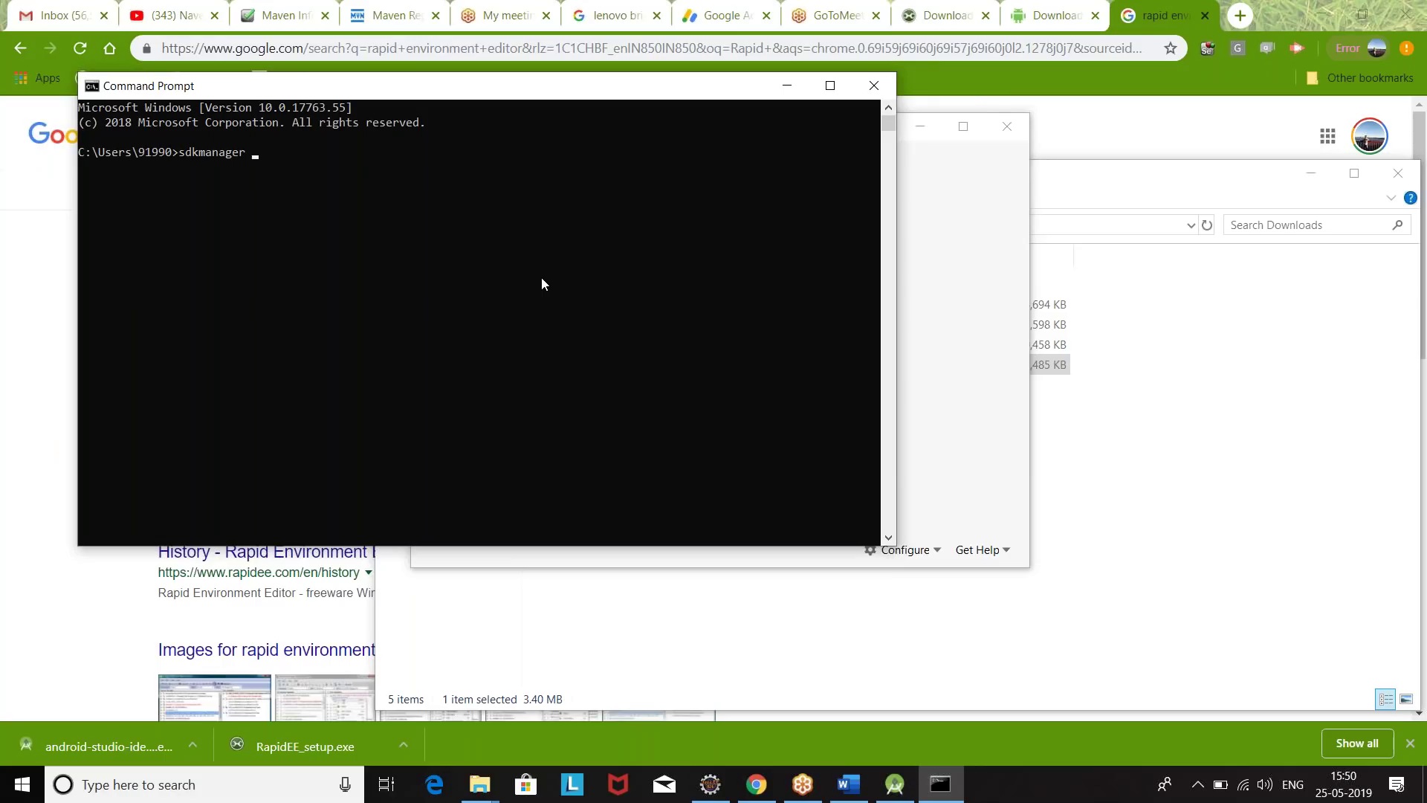
text( --list)
key(Return)
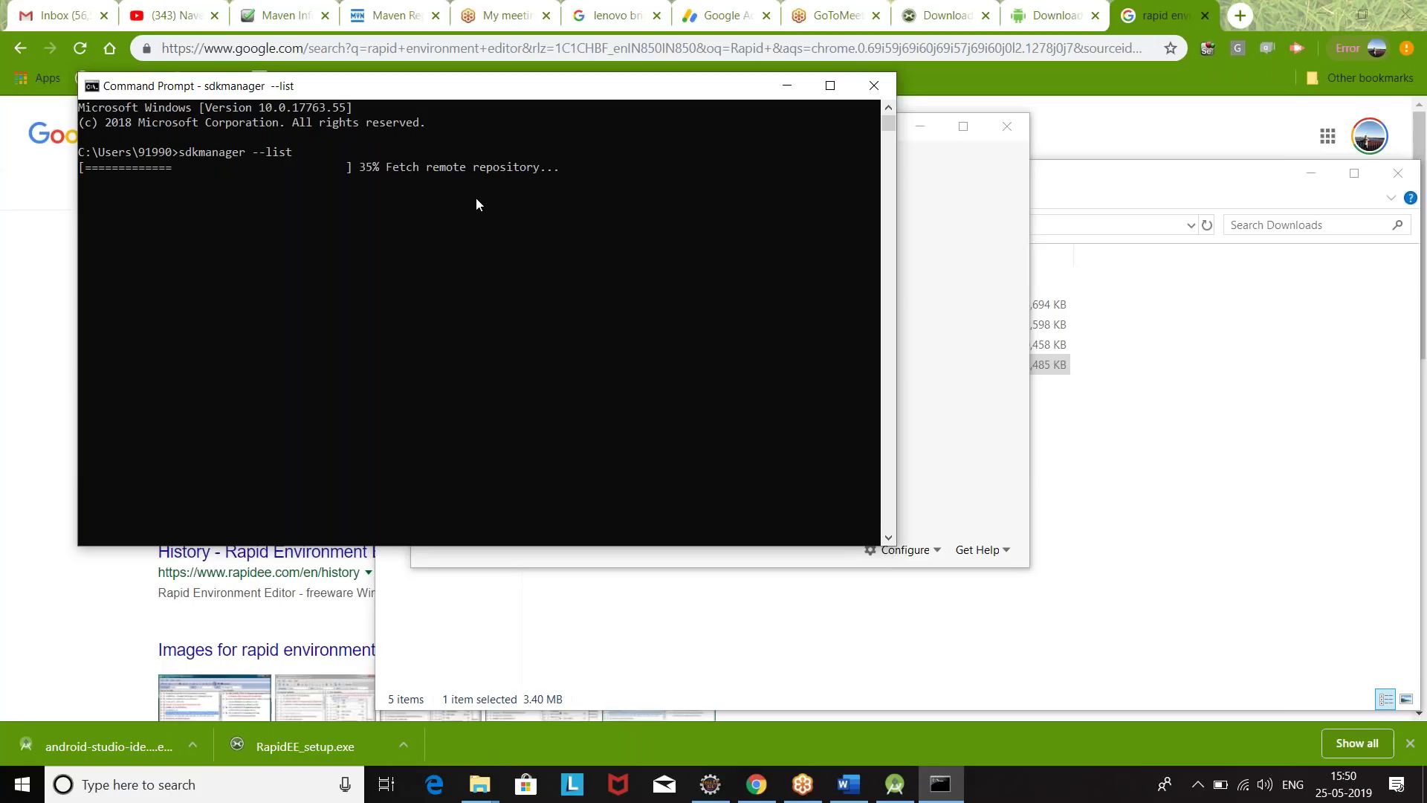
Maximize the Command Prompt, go back to the start of the package listing and copy the "sdkmanager --list" command
double_click(653, 89)
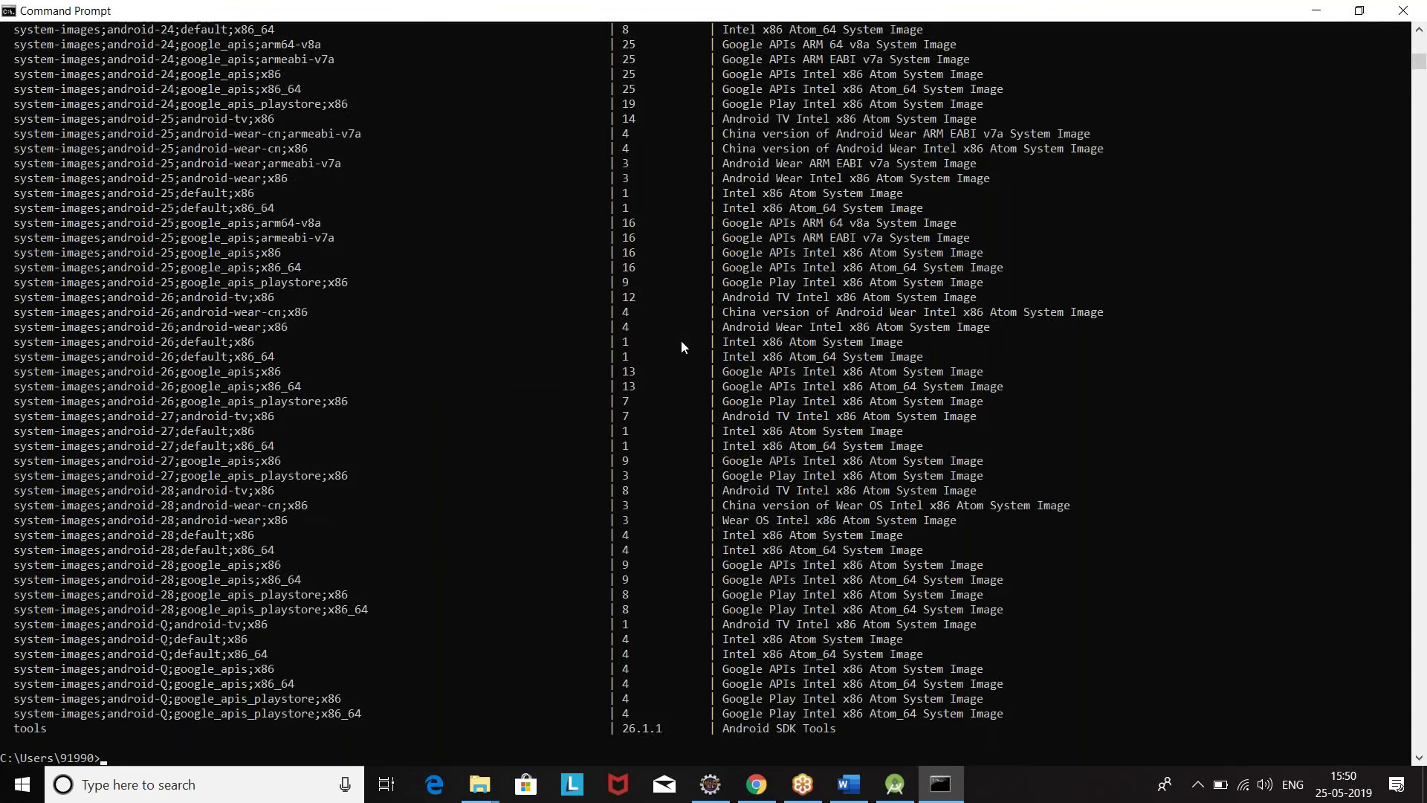
scroll(681, 341, up, 20)
scroll(681, 340, up, 16)
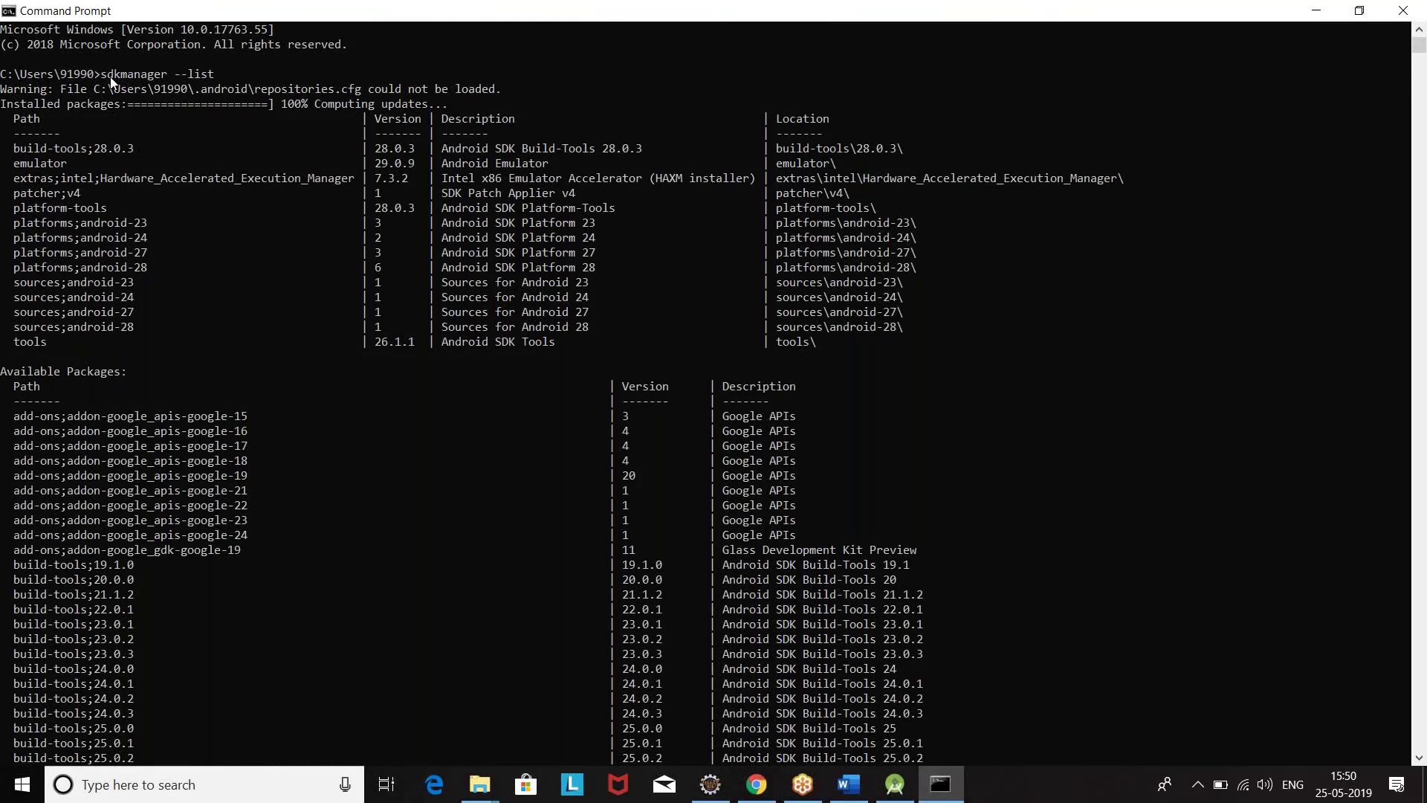
drag(100, 73, 229, 80)
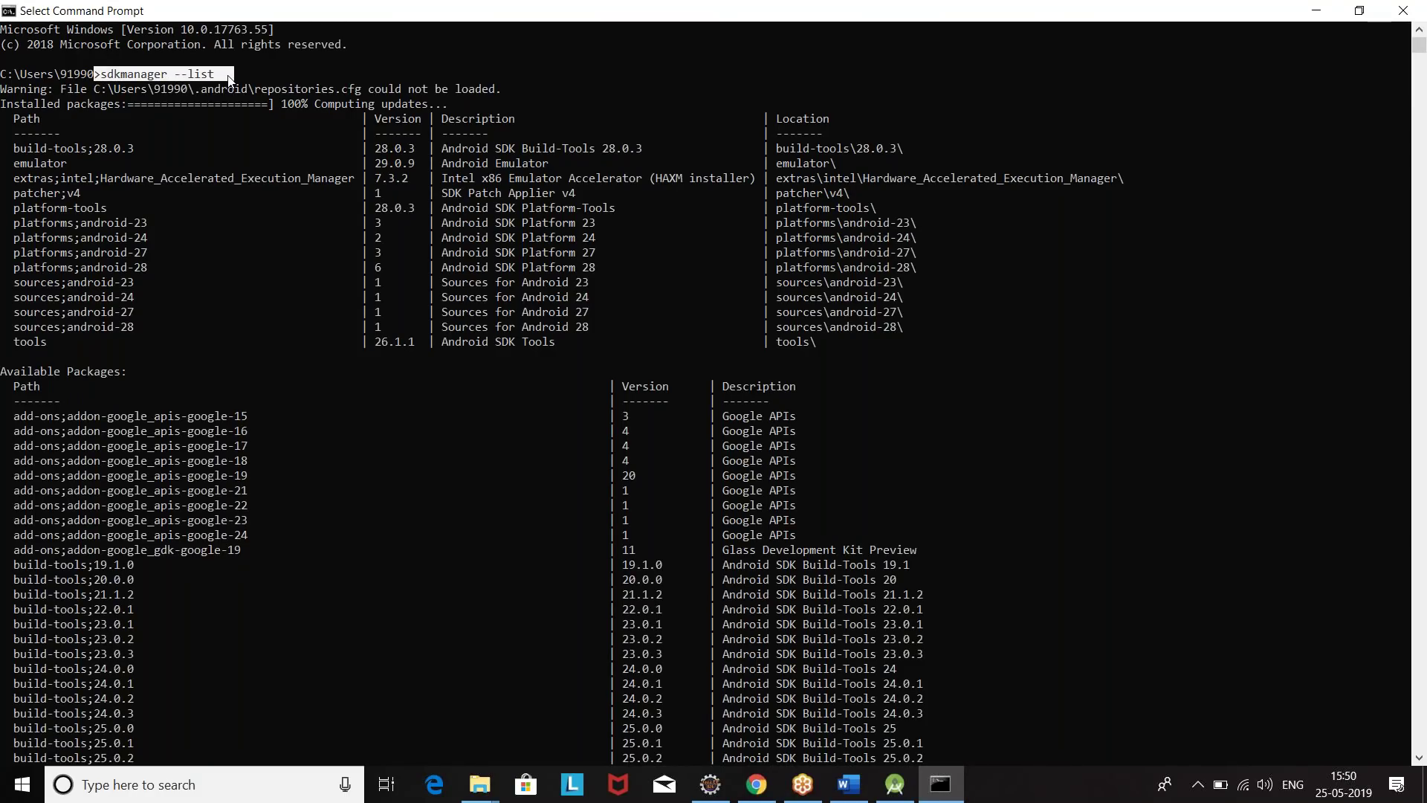
right_click(230, 79)
Switch to the Word document and append "-- download link" after the Android Studio URL in sub-item a
click(851, 784)
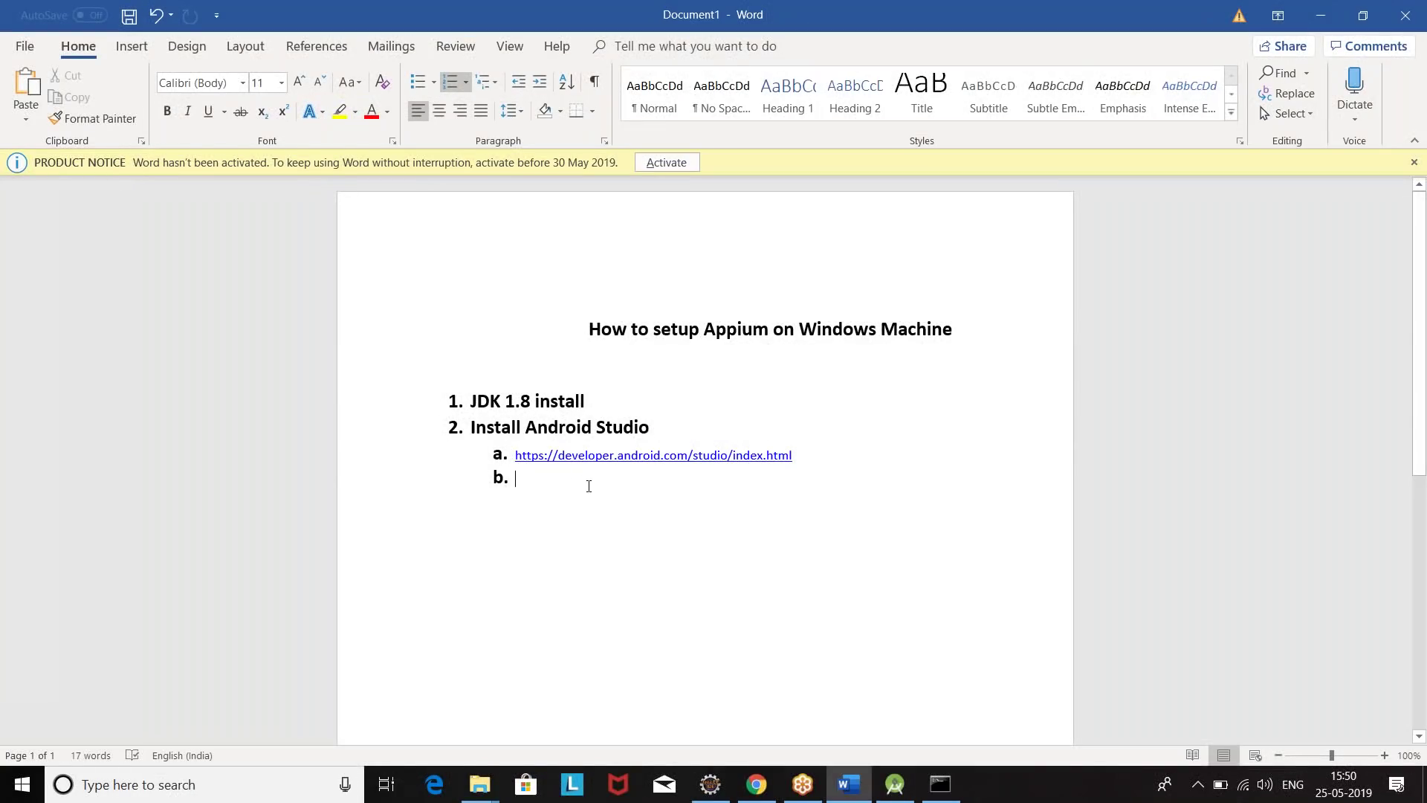
text(-- download)
key(BackSpace)
key(BackSpace)
key(BackSpace)
text(oad link )
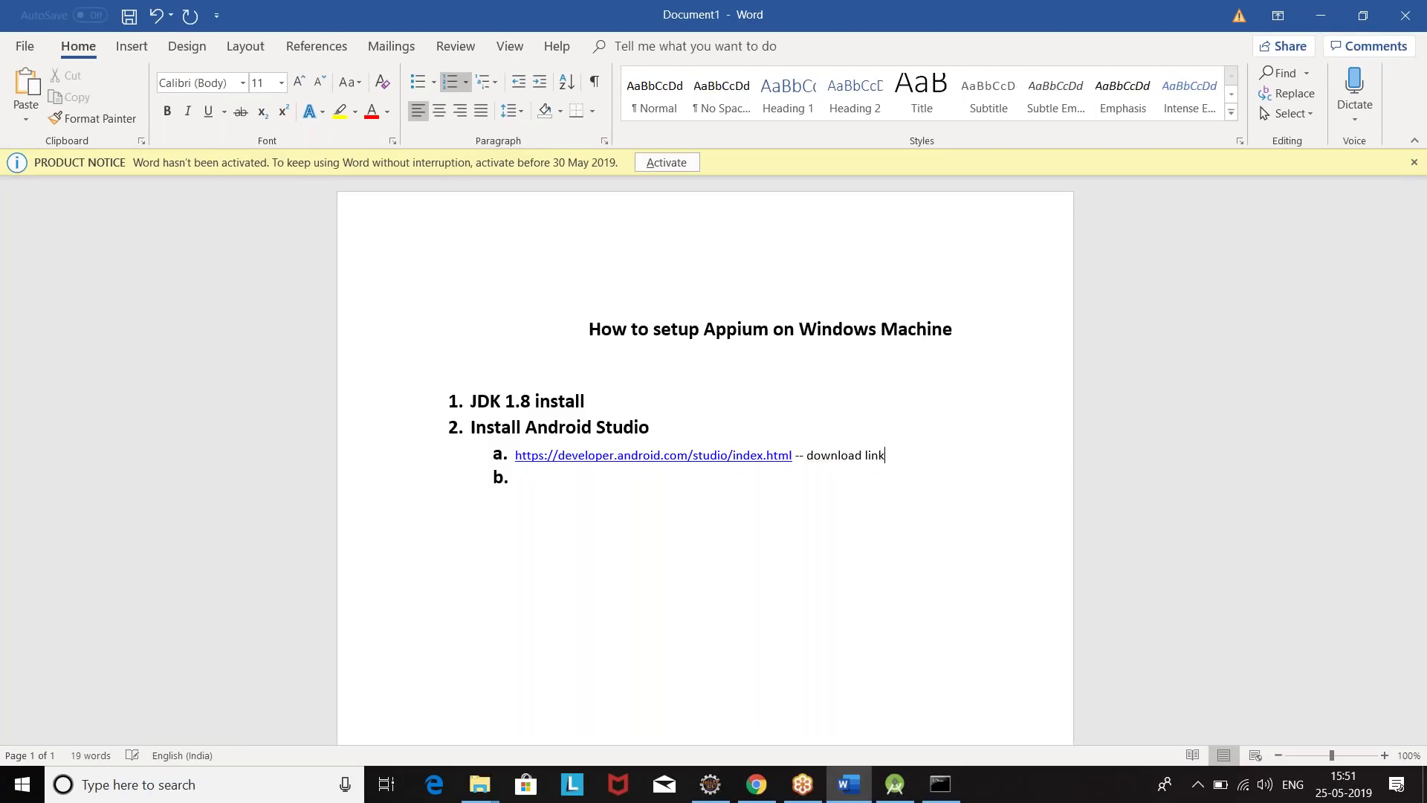
Write sub-items b "Install Android SDK" and c "Install Android APIs (Emulators – 7,8,9)" under Install Android Studio
text(Install Android SDK)
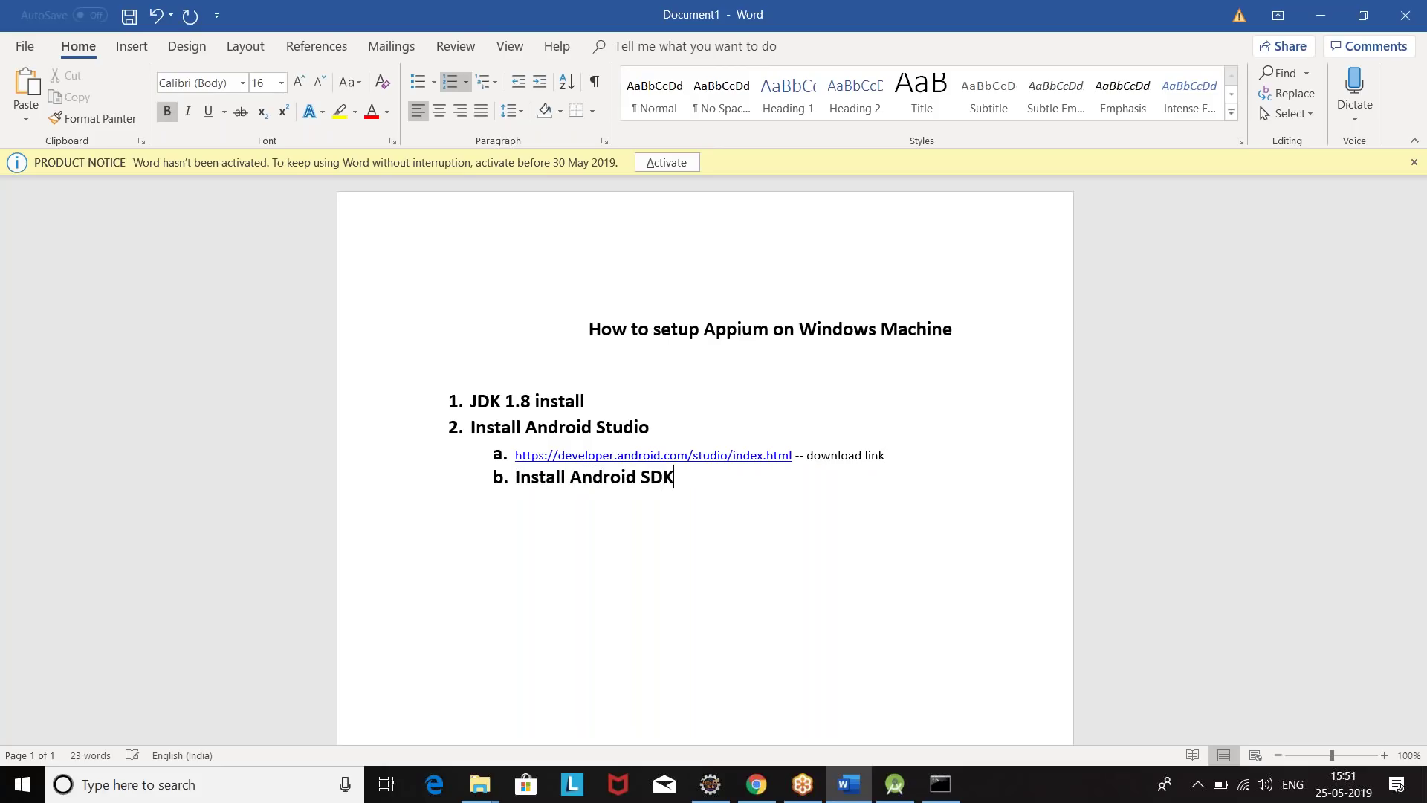
key(Return)
text(Intall)
key(BackSpace)
key(BackSpace)
key(BackSpace)
key(BackSpace)
key(BackSpace)
text(stall )
text(G)
key(BackSpace)
text(Goole)
key(BackSpace)
key(BackSpace)
key(BackSpace)
key(BackSpace)
key(BackSpace)
text(Androi)
text(ne)
key(BackSpace)
key(BackSpace)
text(d API)
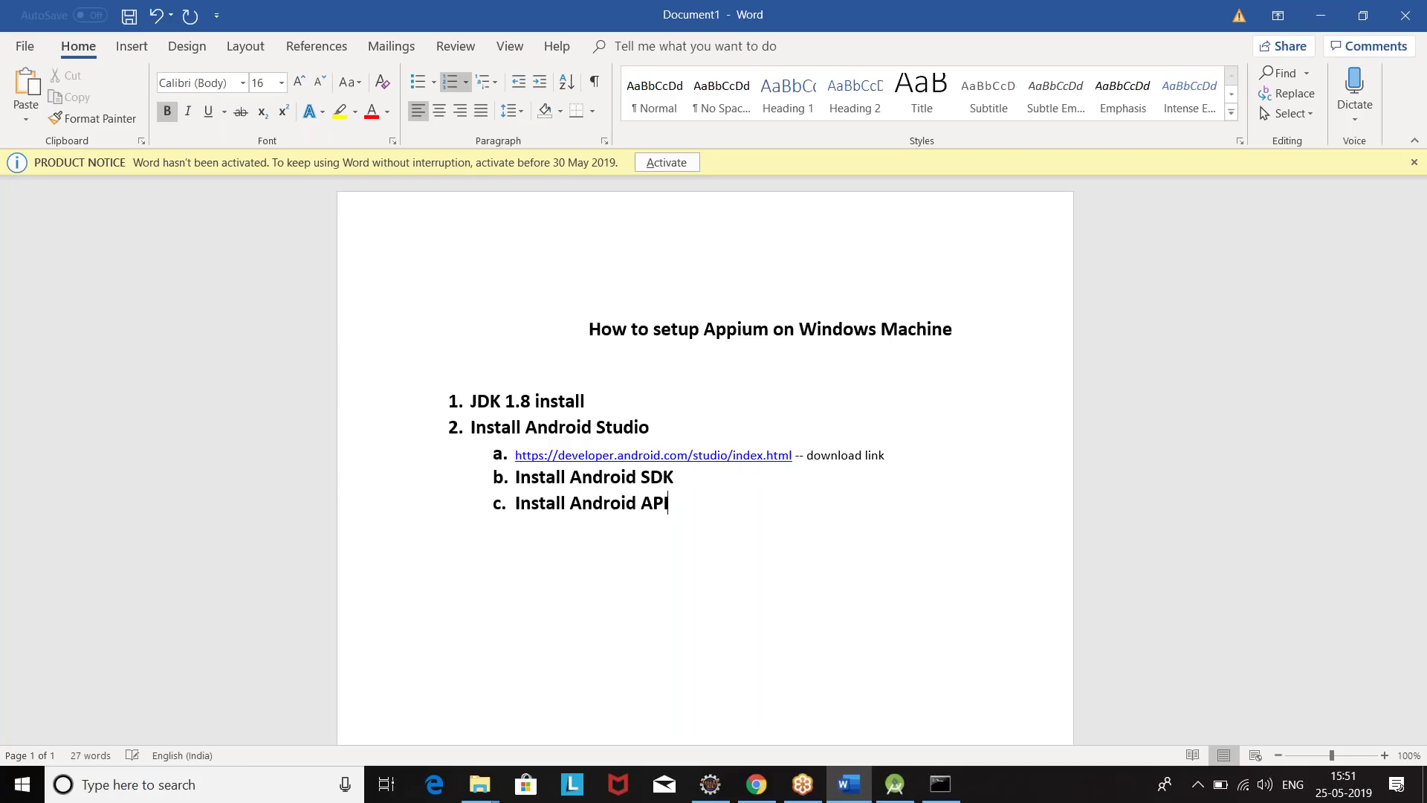
text(s (Emulato)
text(rs -)
text( 7,8,9)
text())
key(Return)
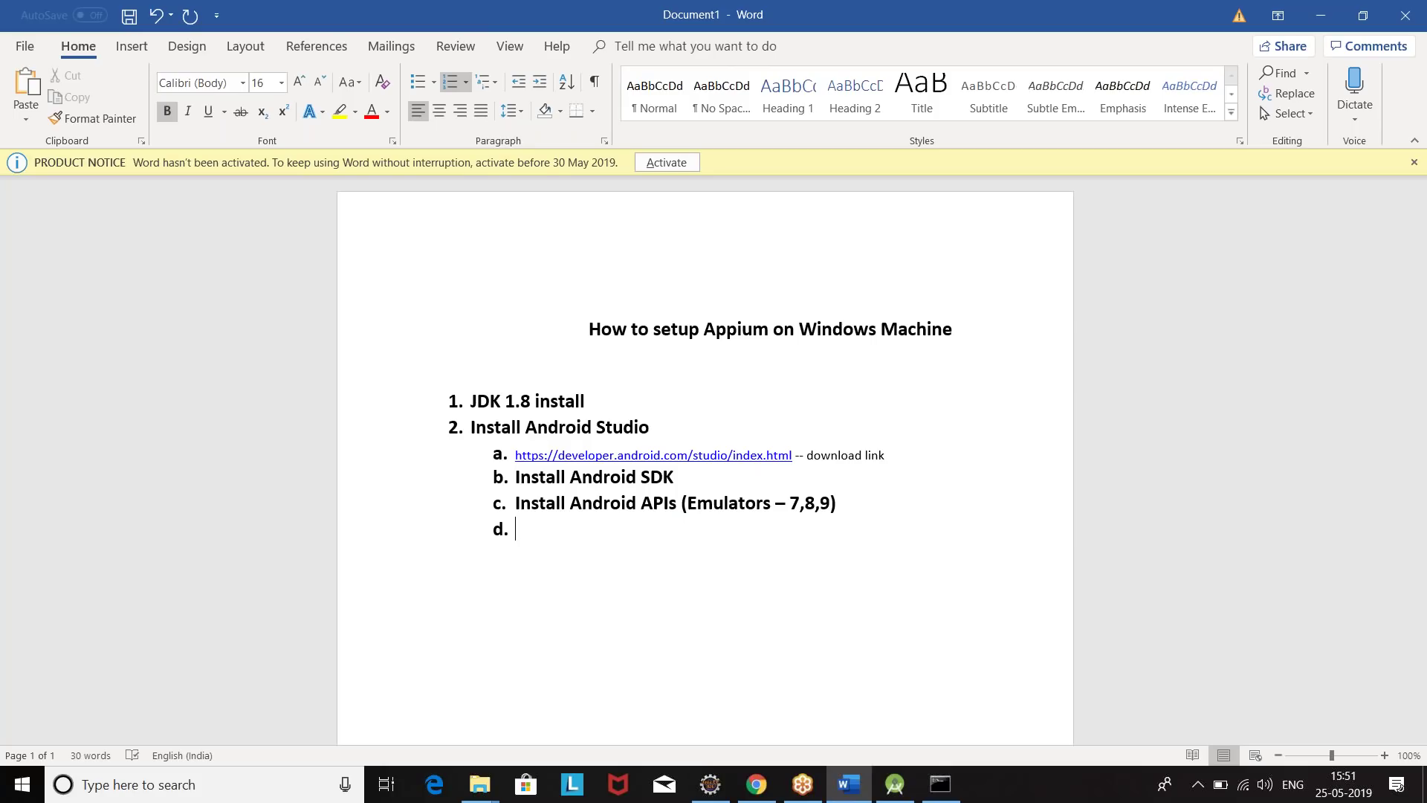
Add sub-item d "Set the system path variable" with the nested entries "JAVA_HOME" and "ANDROID_HOME"
text(Set the system path variable)
key(Return)
key(Tab)
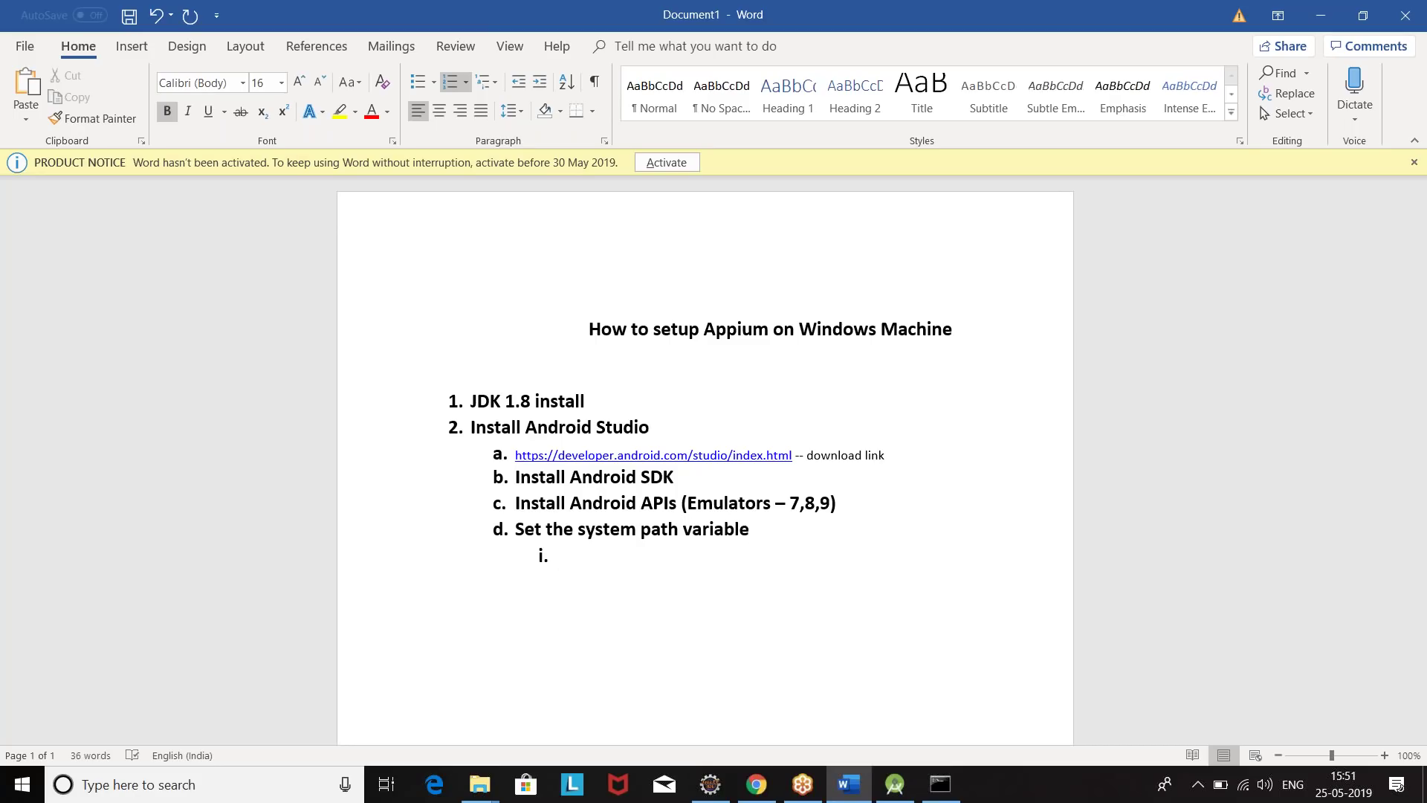
text(JAVA_HOME)
key(Return)
text(ANDROID_HOME)
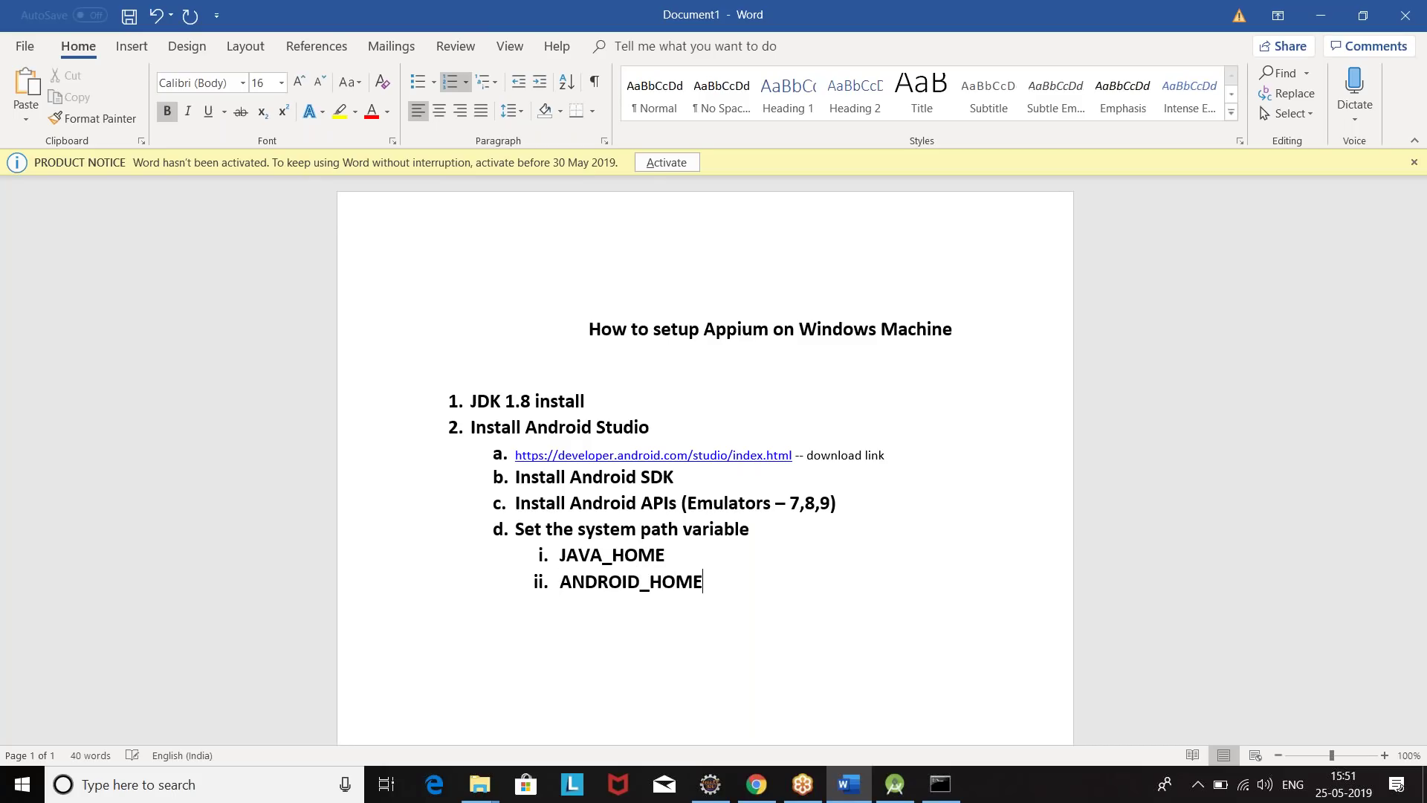
key(Return)
text(JRE )
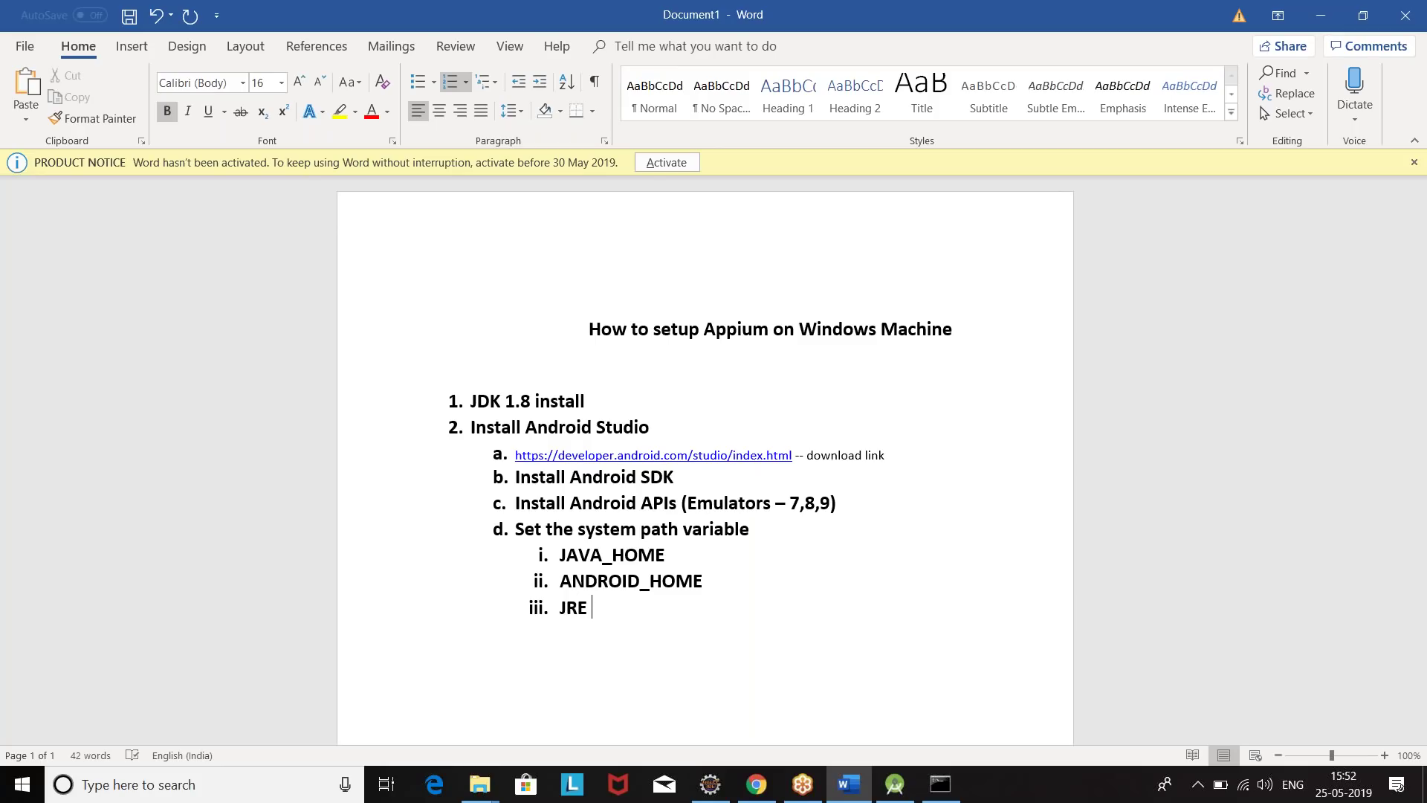
text(in pat)
key(BackSpace)
key(BackSpace)
key(BackSpace)
text(PATH)
key(BackSpace)
key(BackSpace)
key(BackSpace)
key(BackSpace)
key(BackSpace)
key(BackSpace)
key(BackSpace)
key(BackSpace)
key(BackSpace)
key(BackSpace)
key(BackSpace)
Enter "PATH" as nested entry iii and list "JRE", "Tools", "Tools/bin" and "Platform-tools" one level below it
text(PATH)
key(Return)
key(Tab)
text(JRE)
key(Return)
text(tools)
key(Return)
text(tools/)
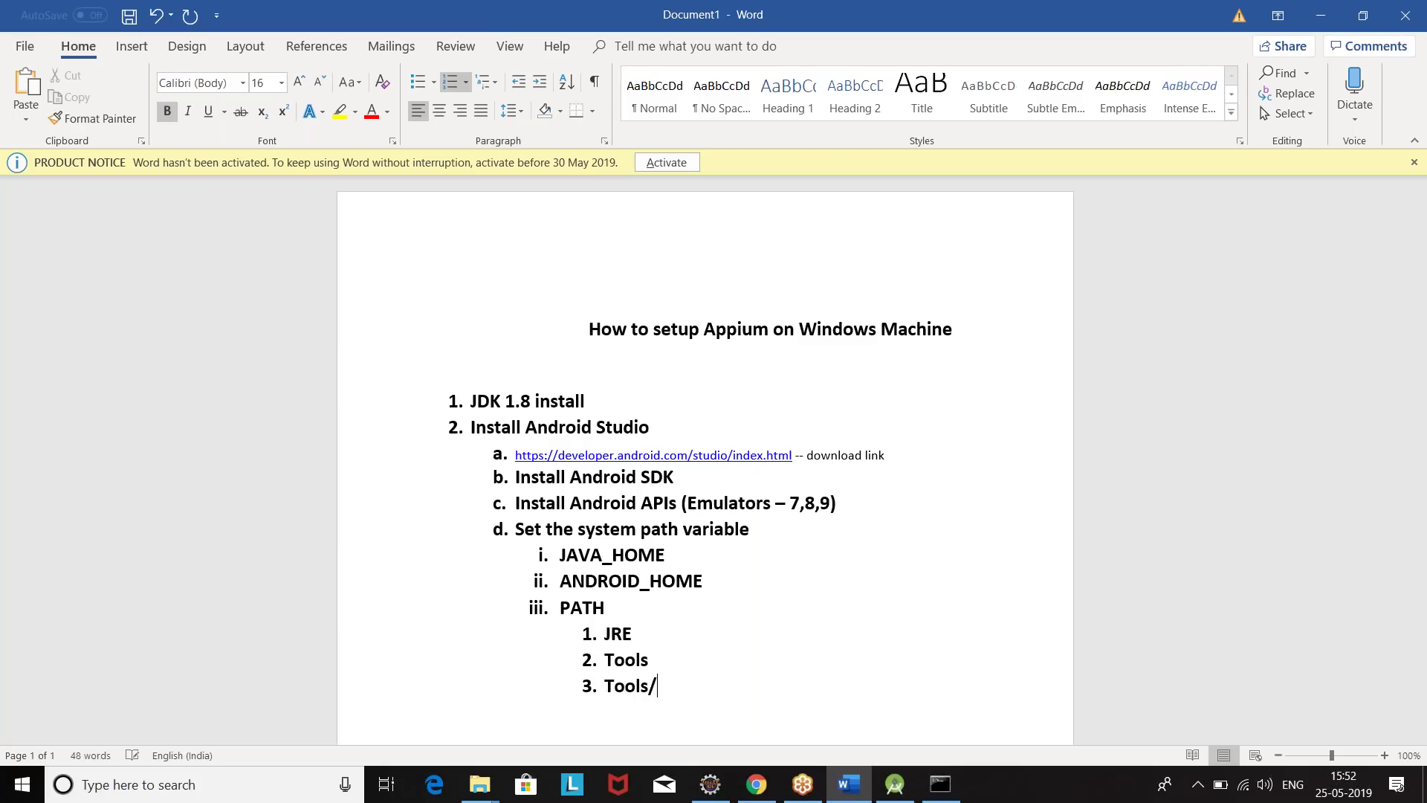
text(bin)
key(Return)
text(t)
key(BackSpace)
text(platform-tools)
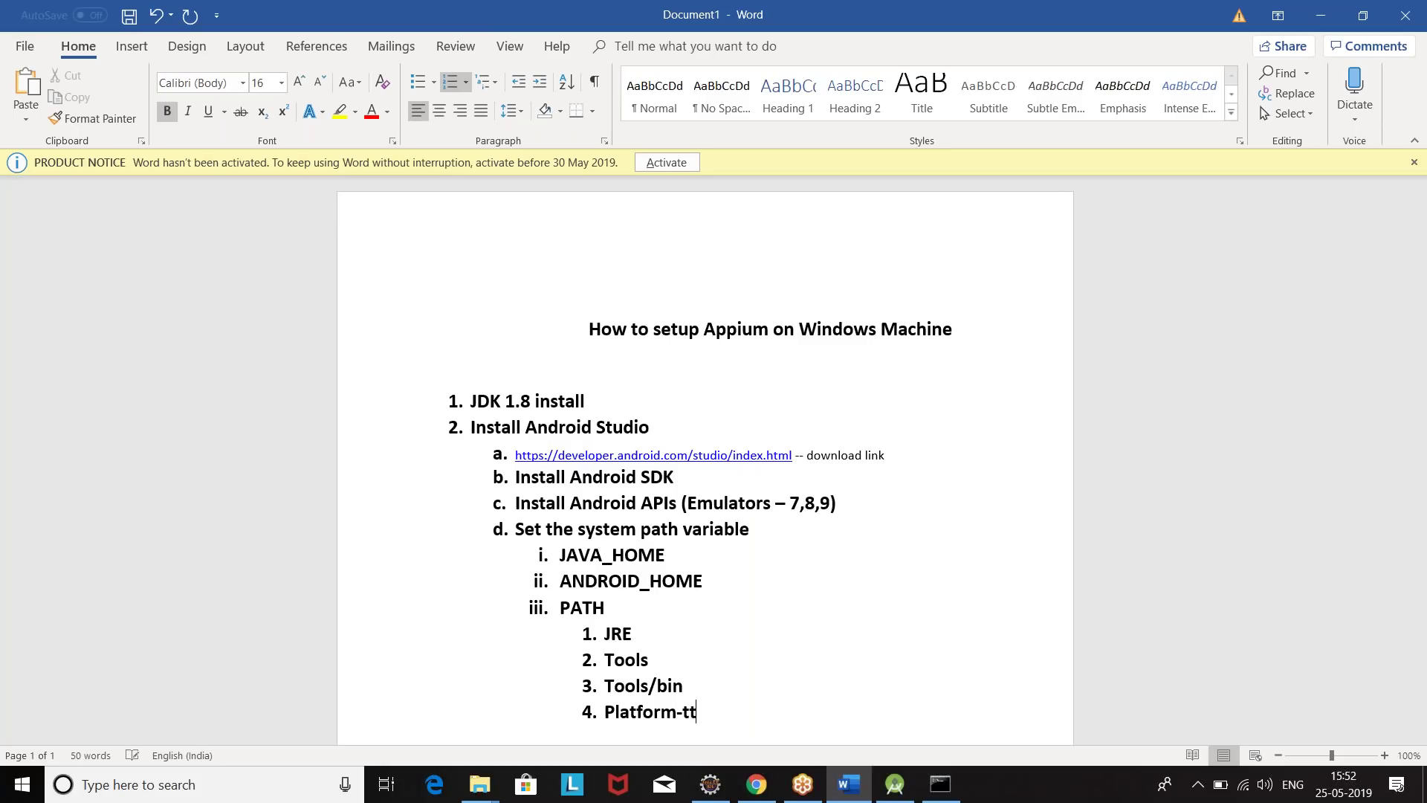
Return to the main numbering below the list and add item 3 "Open your CMD:" with the sub-item "Run this command"
key(Return)
scroll(922, 442, down, 1)
key(BackSpace)
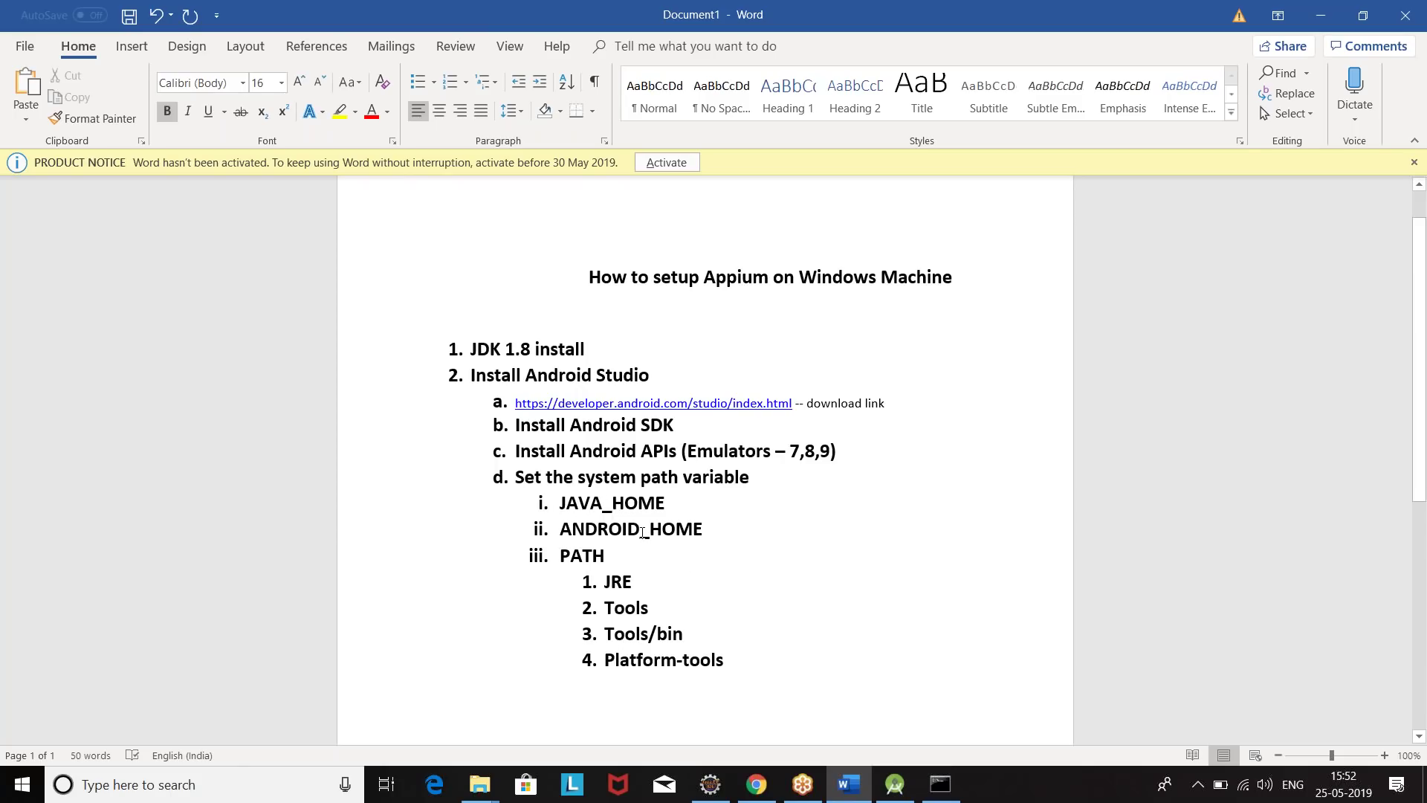
scroll(748, 628, down, 3)
key(BackSpace)
key(BackSpace)
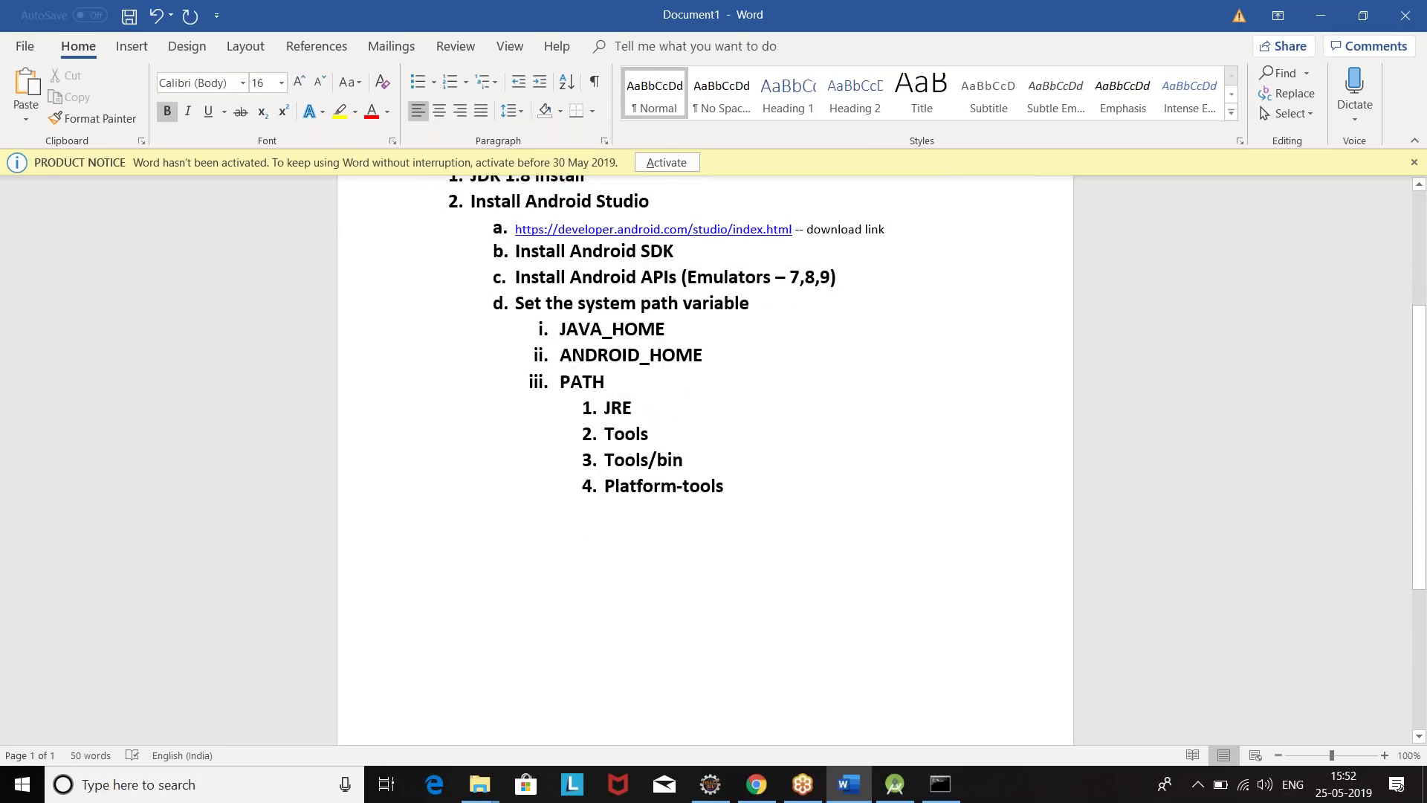
text(3. )
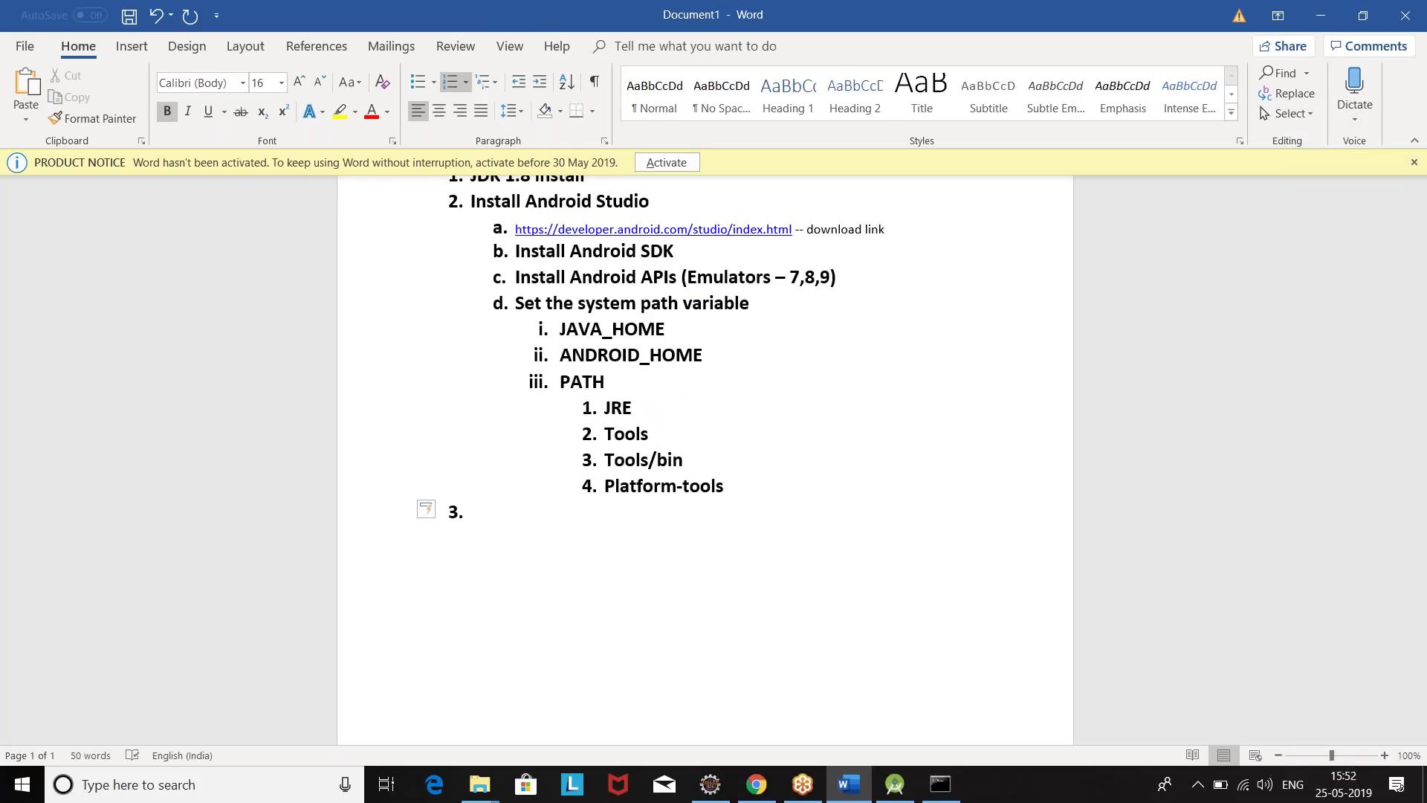
text(Open your CMD)
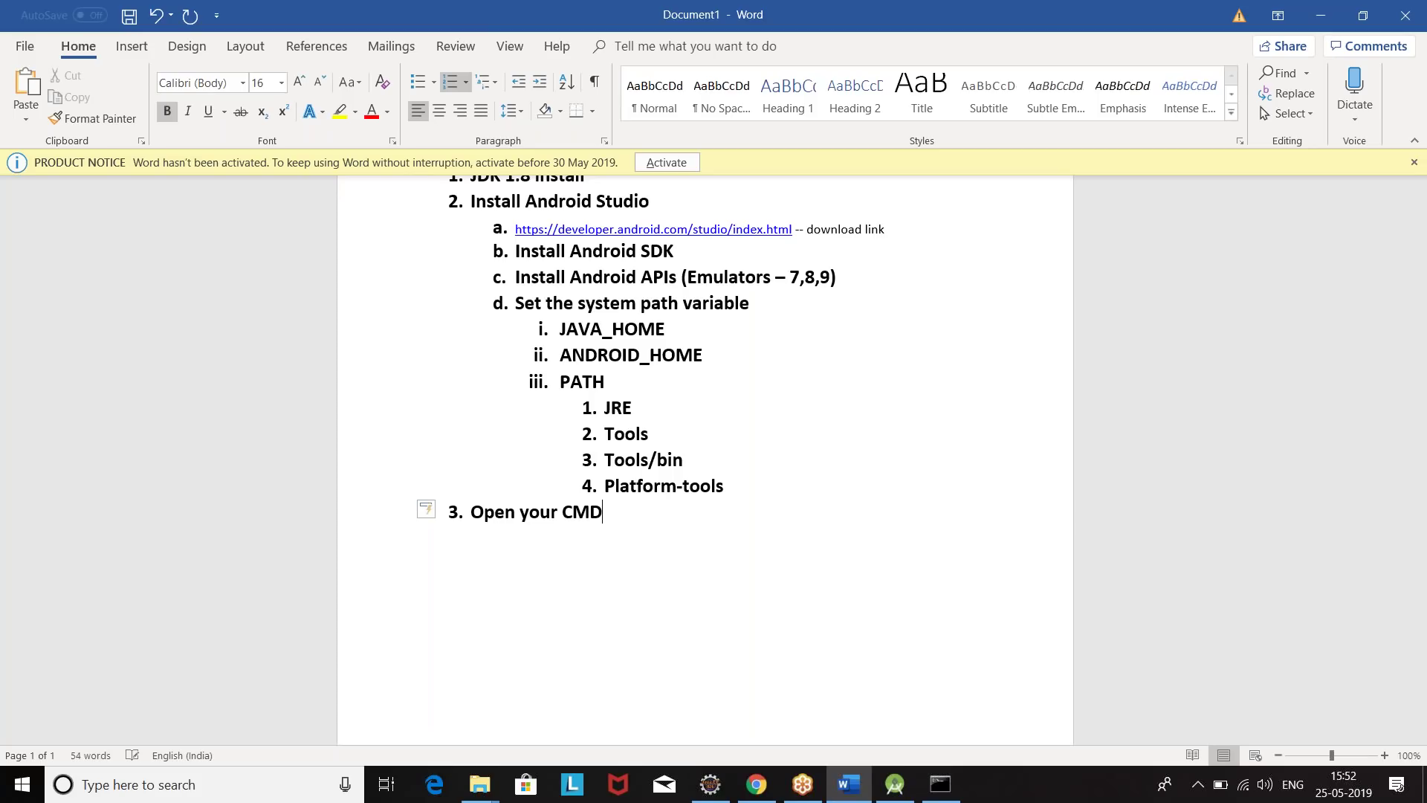
text(:)
key(Return)
key(Tab)
text(Run this command)
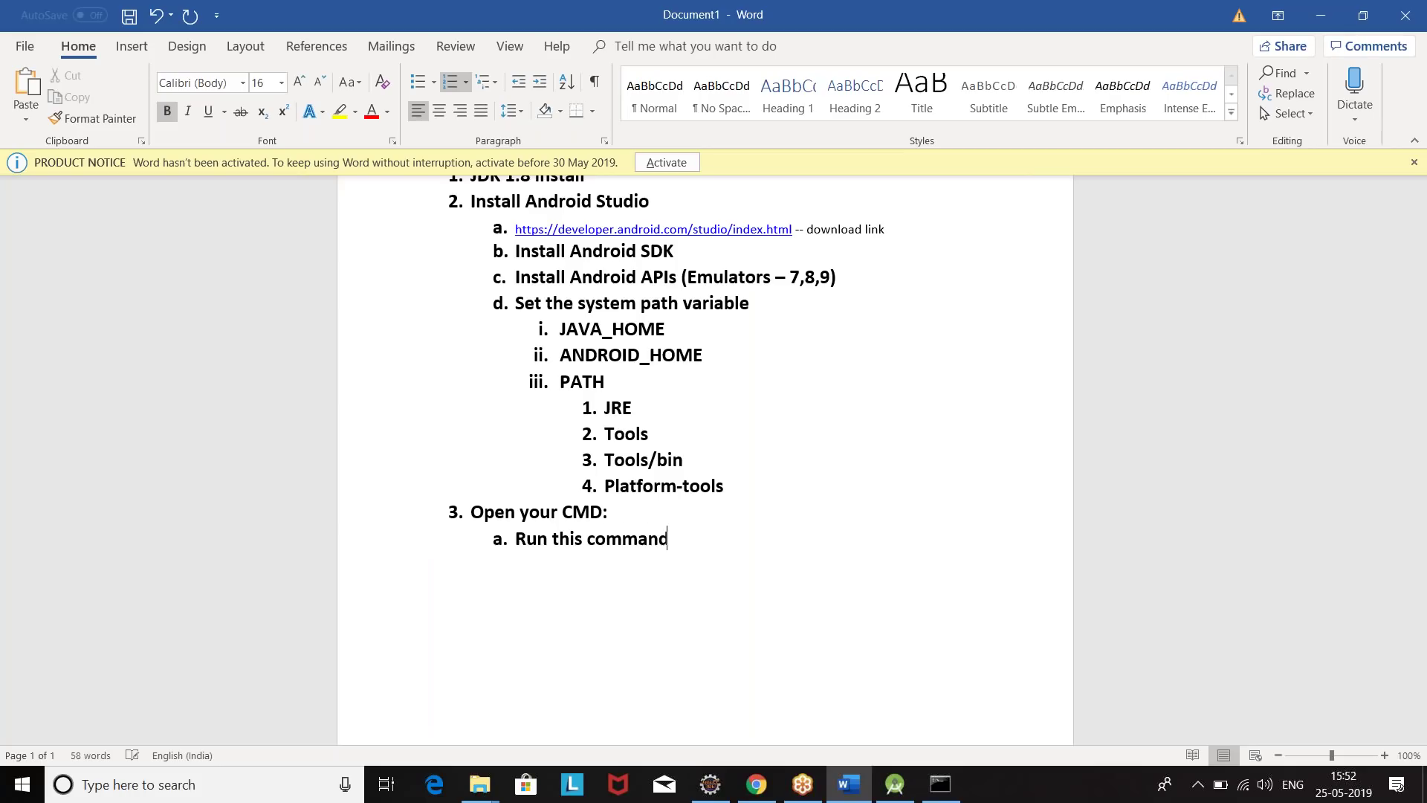
Complete sub-item a under "Open your CMD:" with the command ": sdkmanager –list"
text(: sdkmanager )
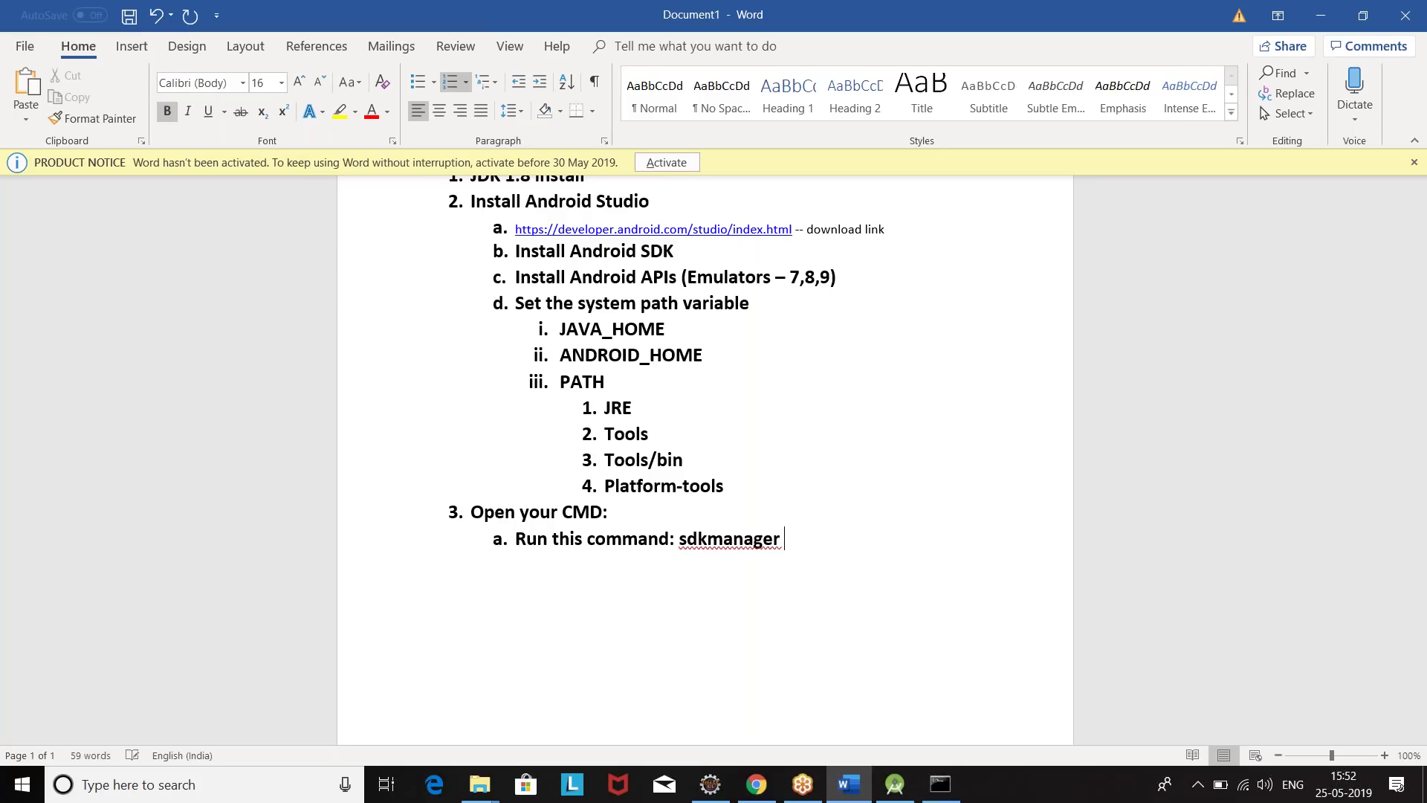
text(--list)
key(Return)
Add the nested note "This should show all the SDK manager repos" below the command and end the numbered list
key(Tab)
text(This sho)
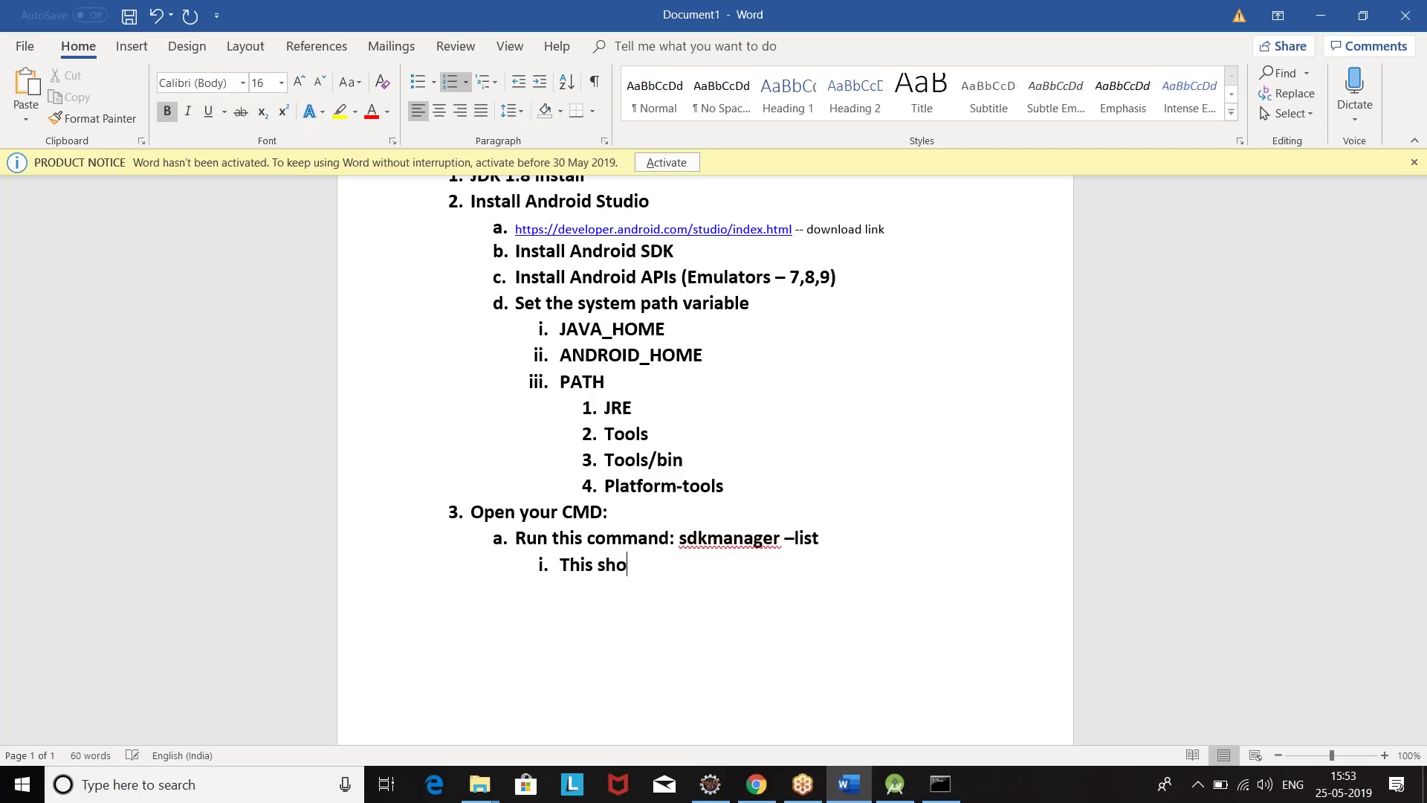
text(uld show all the SDK m)
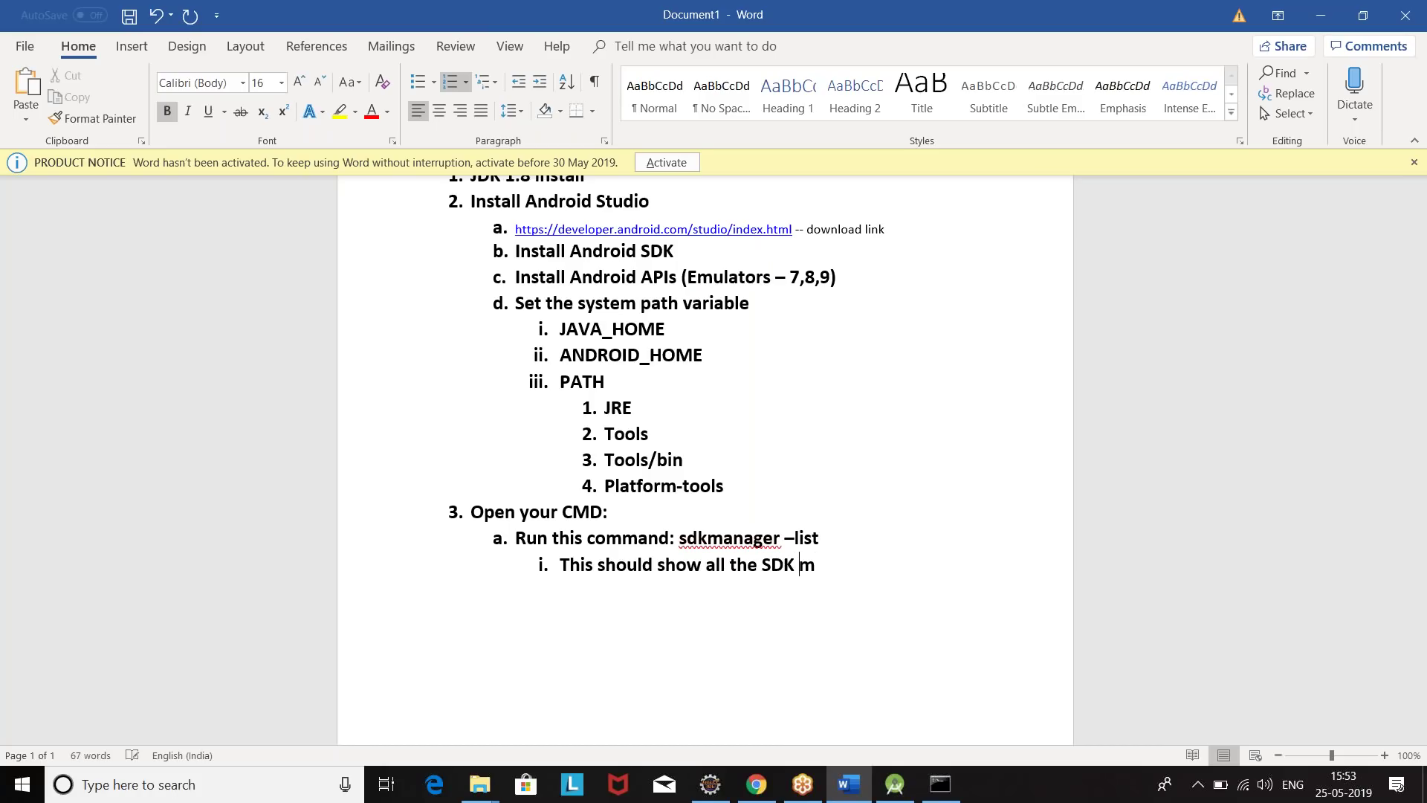
text(anager repos)
key(Return)
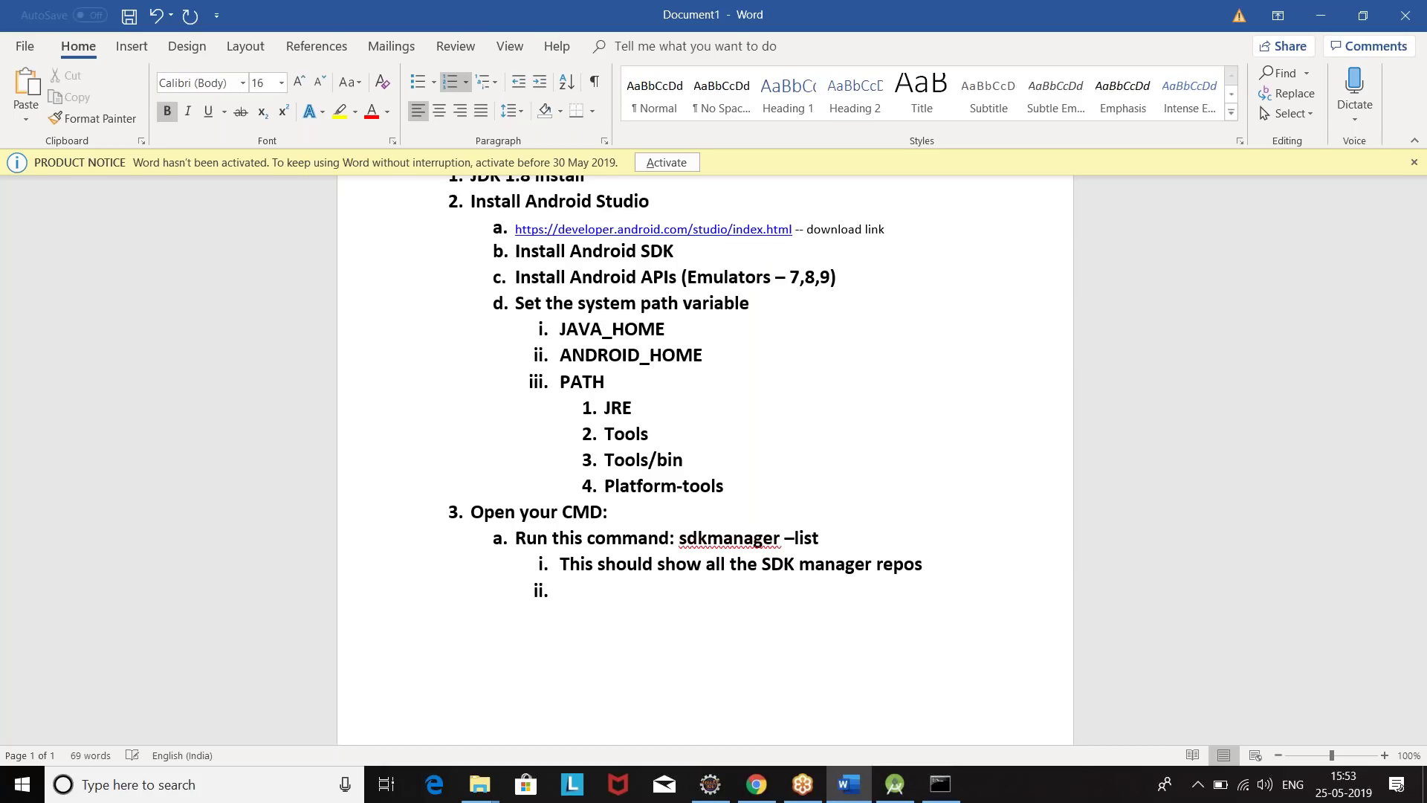
key(BackSpace)
key(BackSpace)
key(BackSpace)
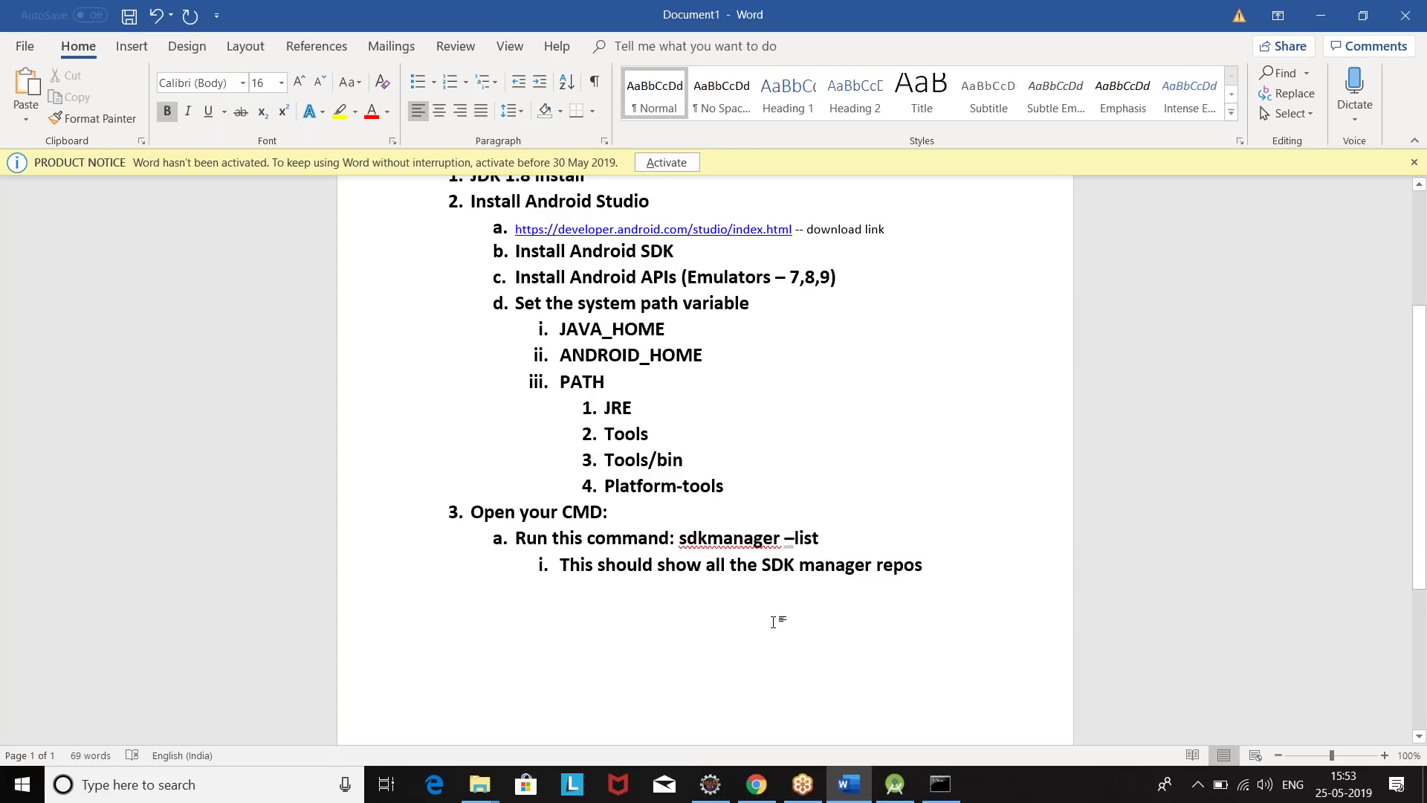
Switch to Command Prompt, look through the sdkmanager package list and get a fresh prompt line below it
click(940, 784)
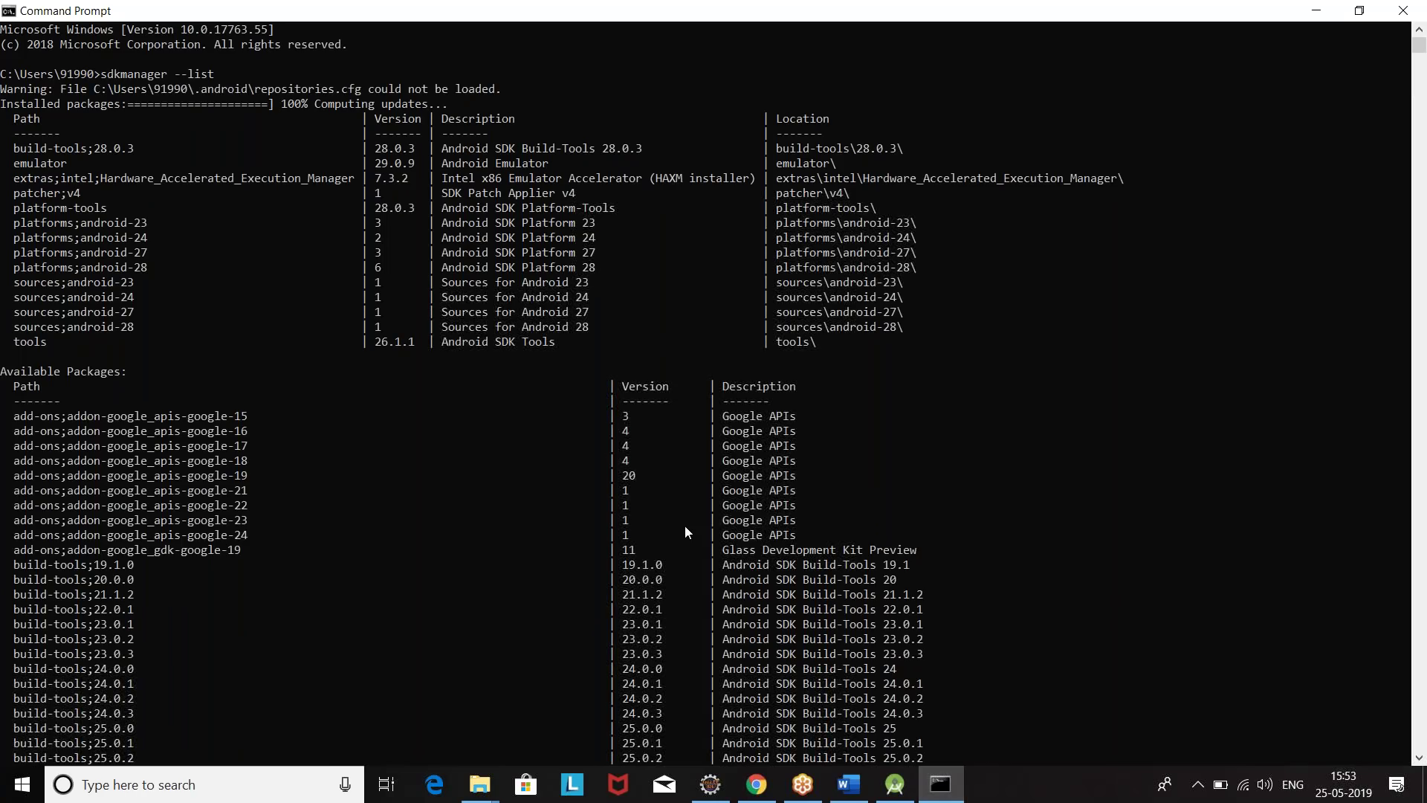
scroll(685, 527, down, 10)
scroll(684, 527, down, 20)
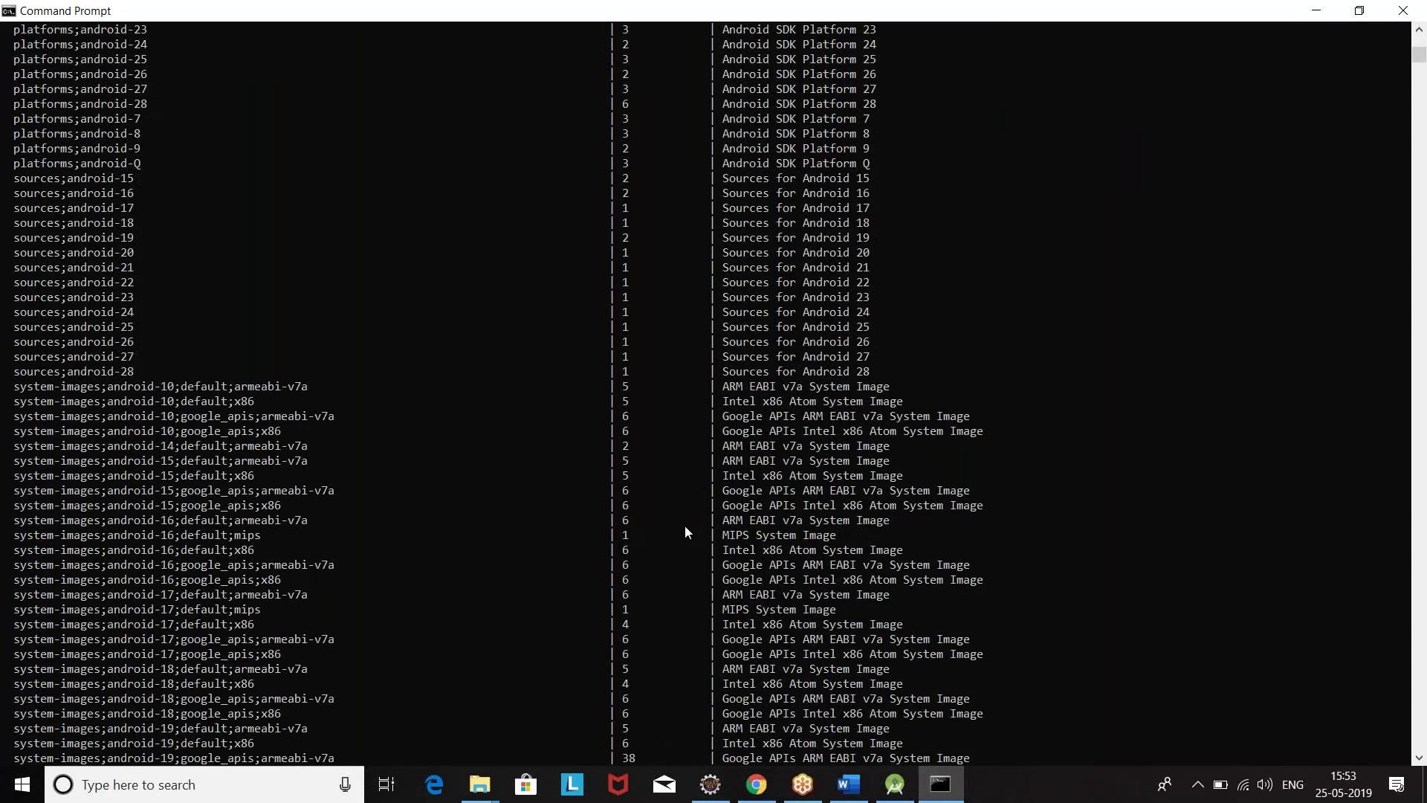
key(Return)
key(Return)
key(Return)
key(Return)
key(Return)
key(Return)
Run uiautomatorviewer from the command line and minimise the UI Automator Viewer window once it has opened
text(ui)
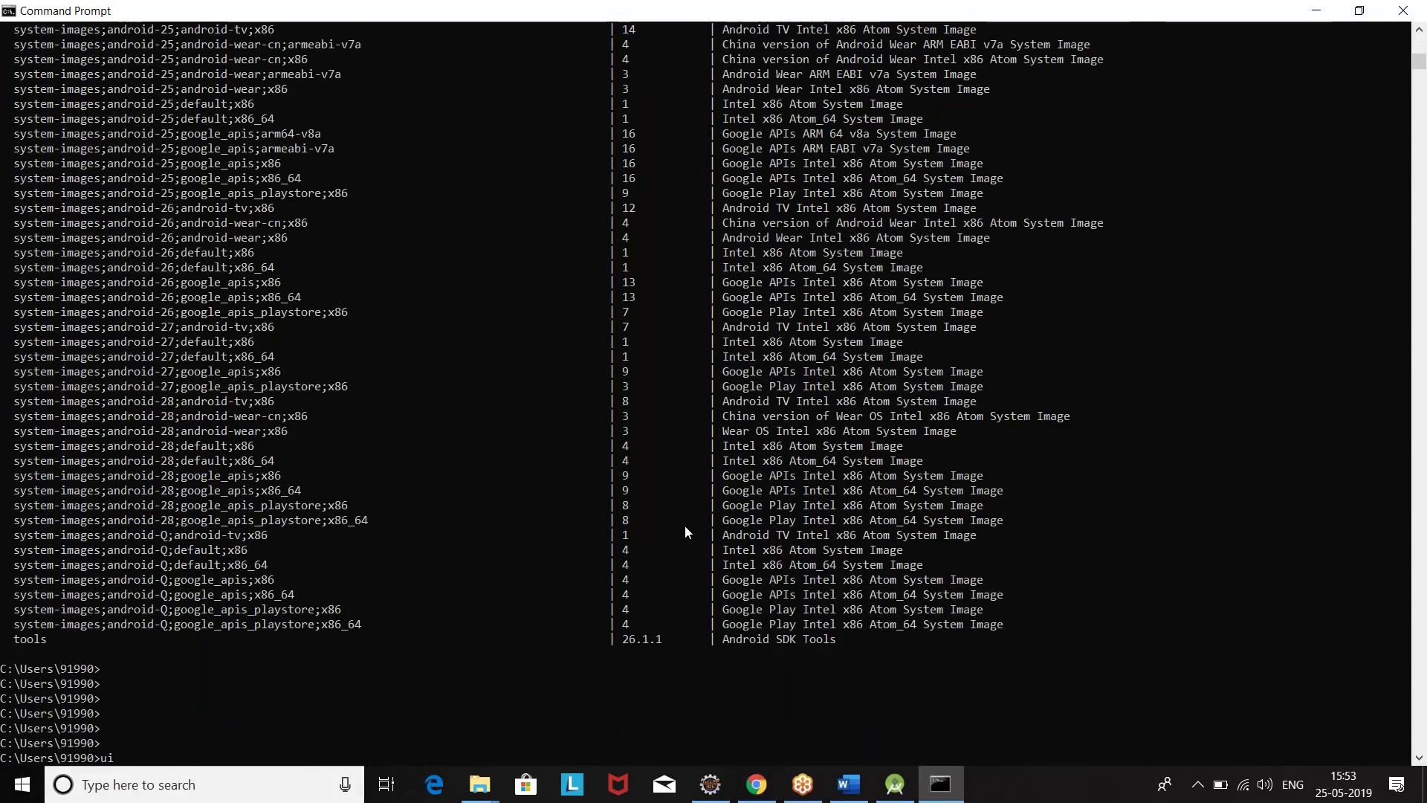
text(automa)
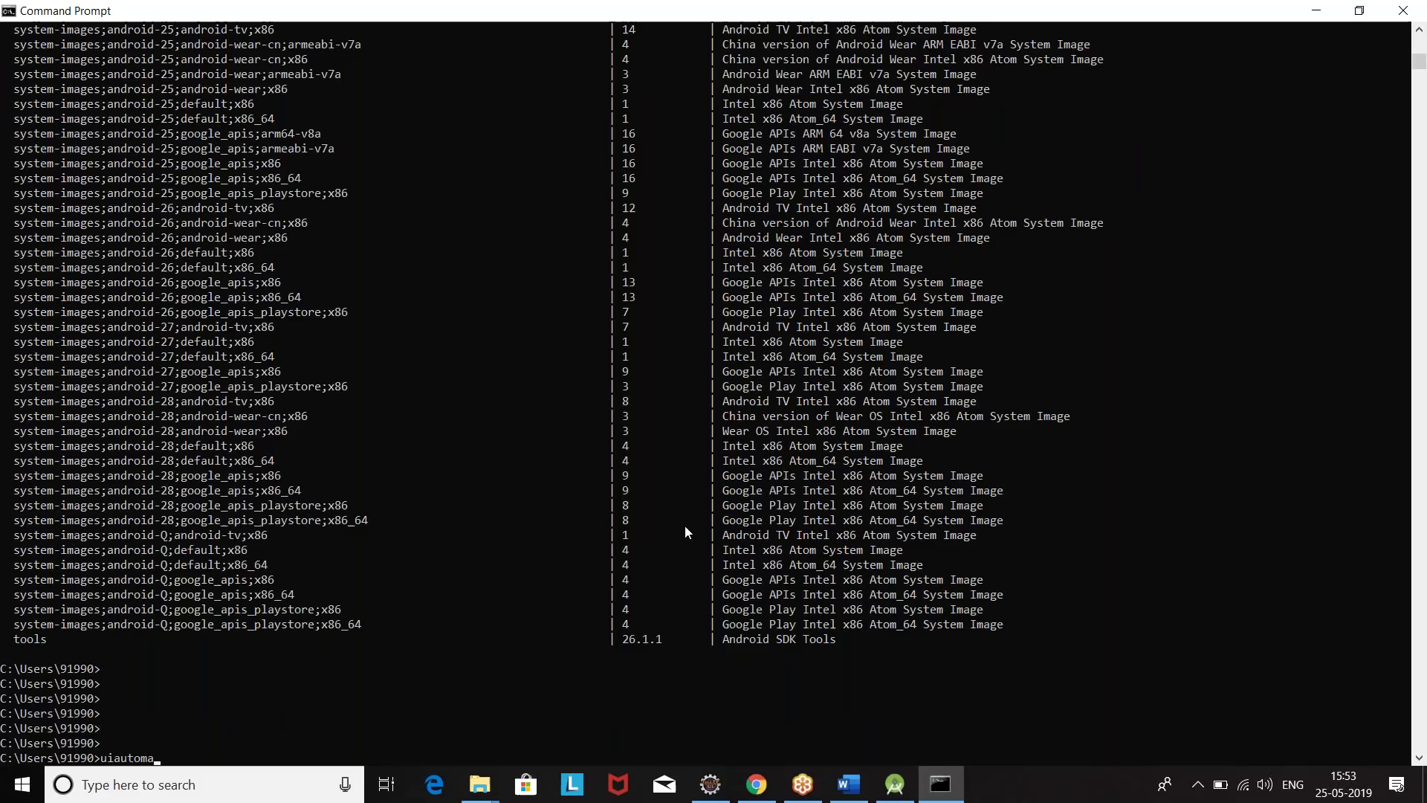
text(tor)
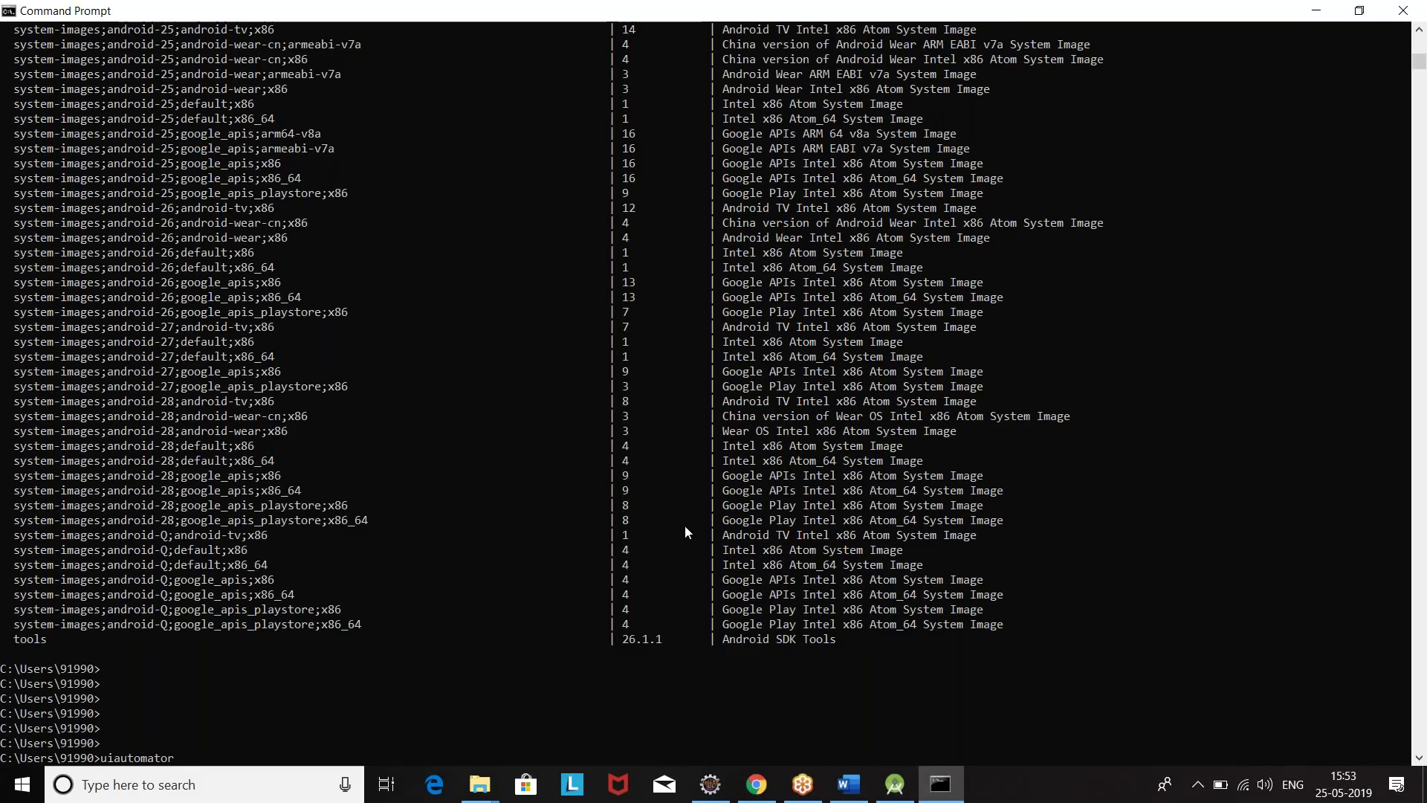
text(viewer)
key(Return)
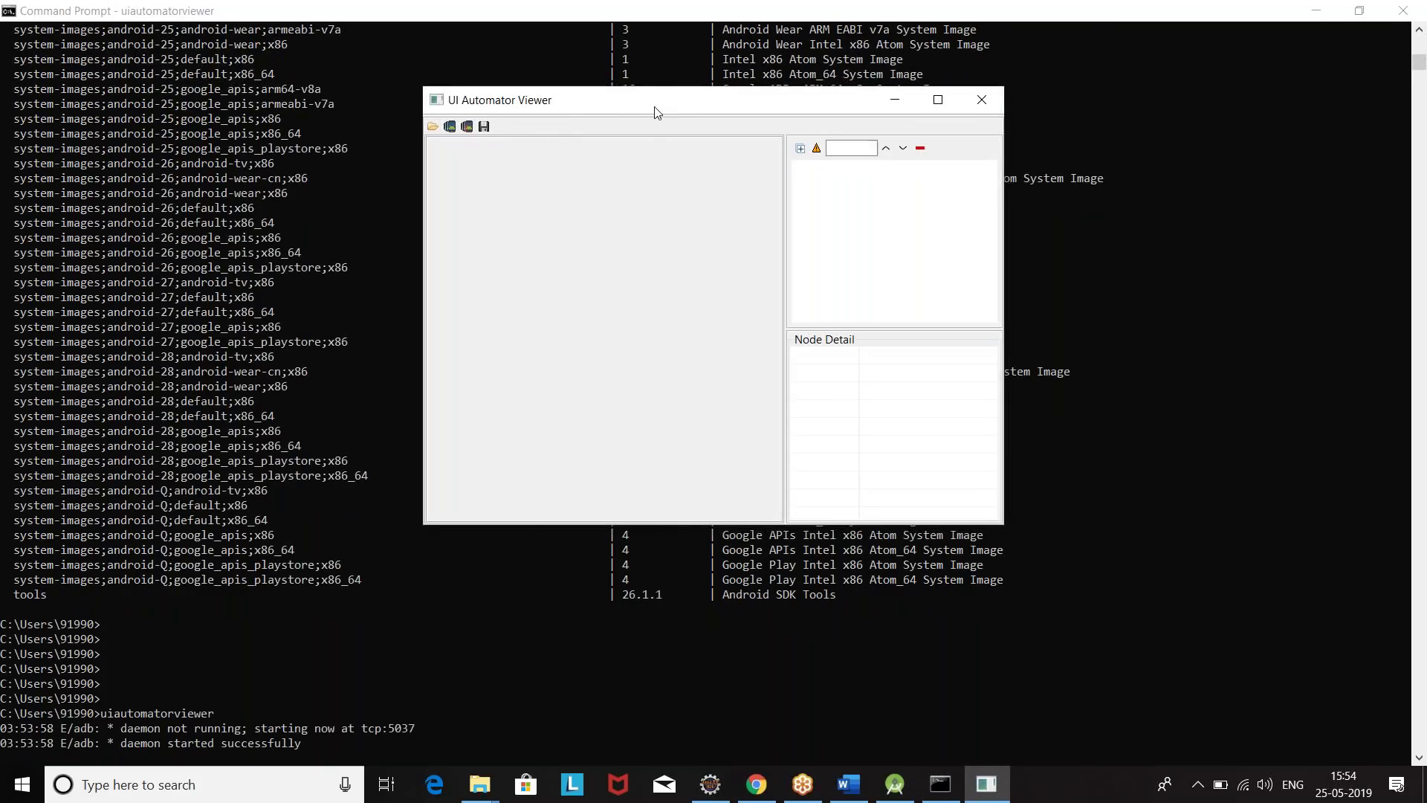
drag(656, 111, 582, 137)
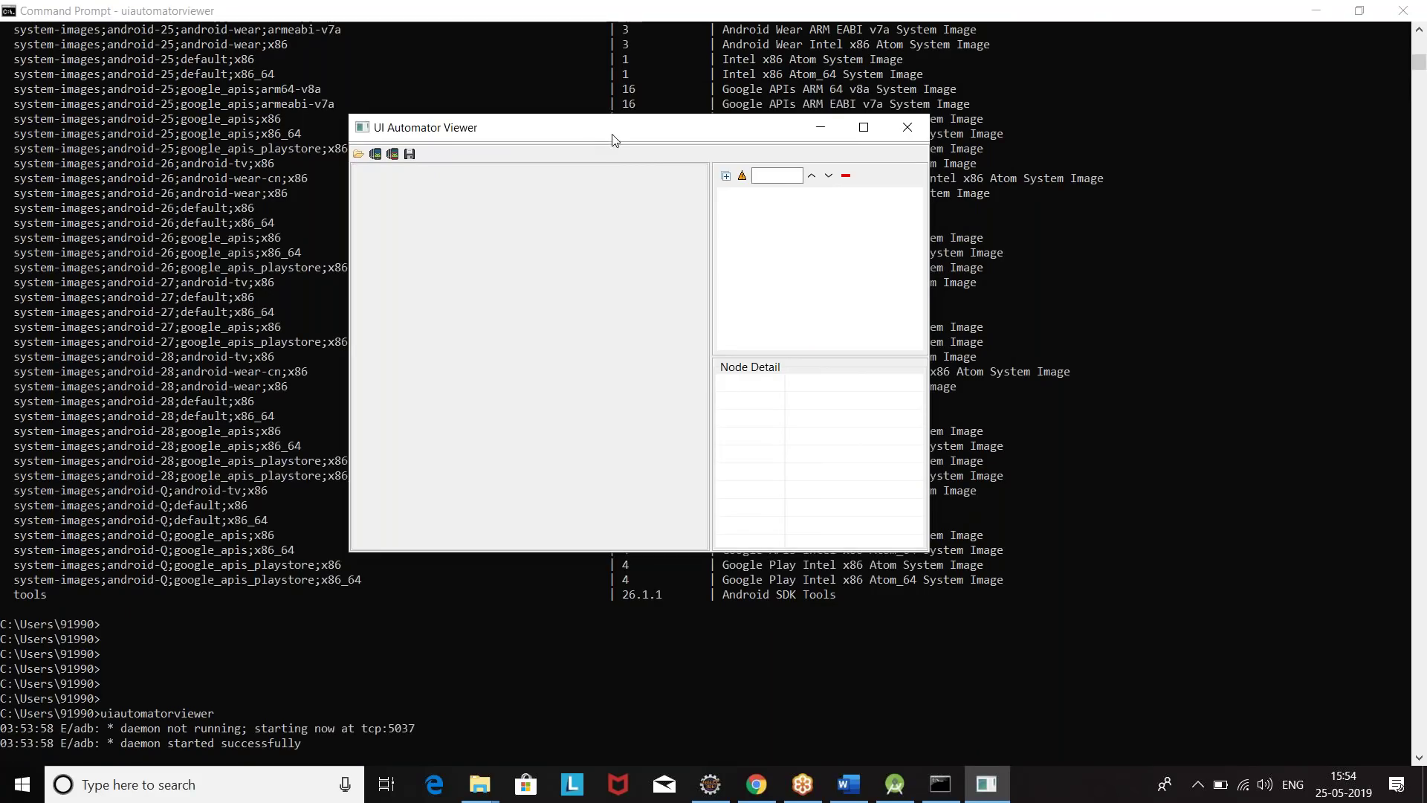
click(818, 130)
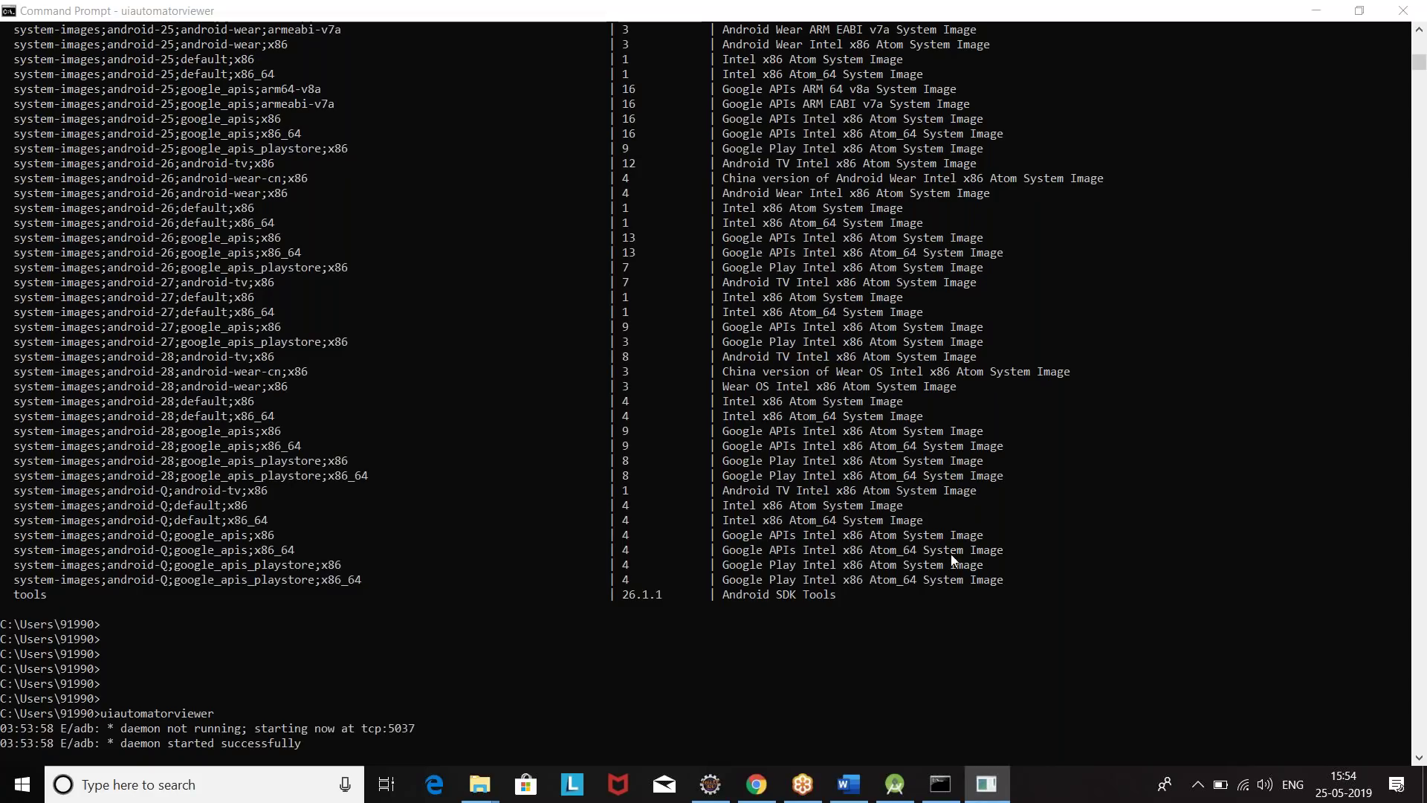
Switch to Android Studio, open the AVD Manager and start creating a virtual device
mouse_move(897, 790)
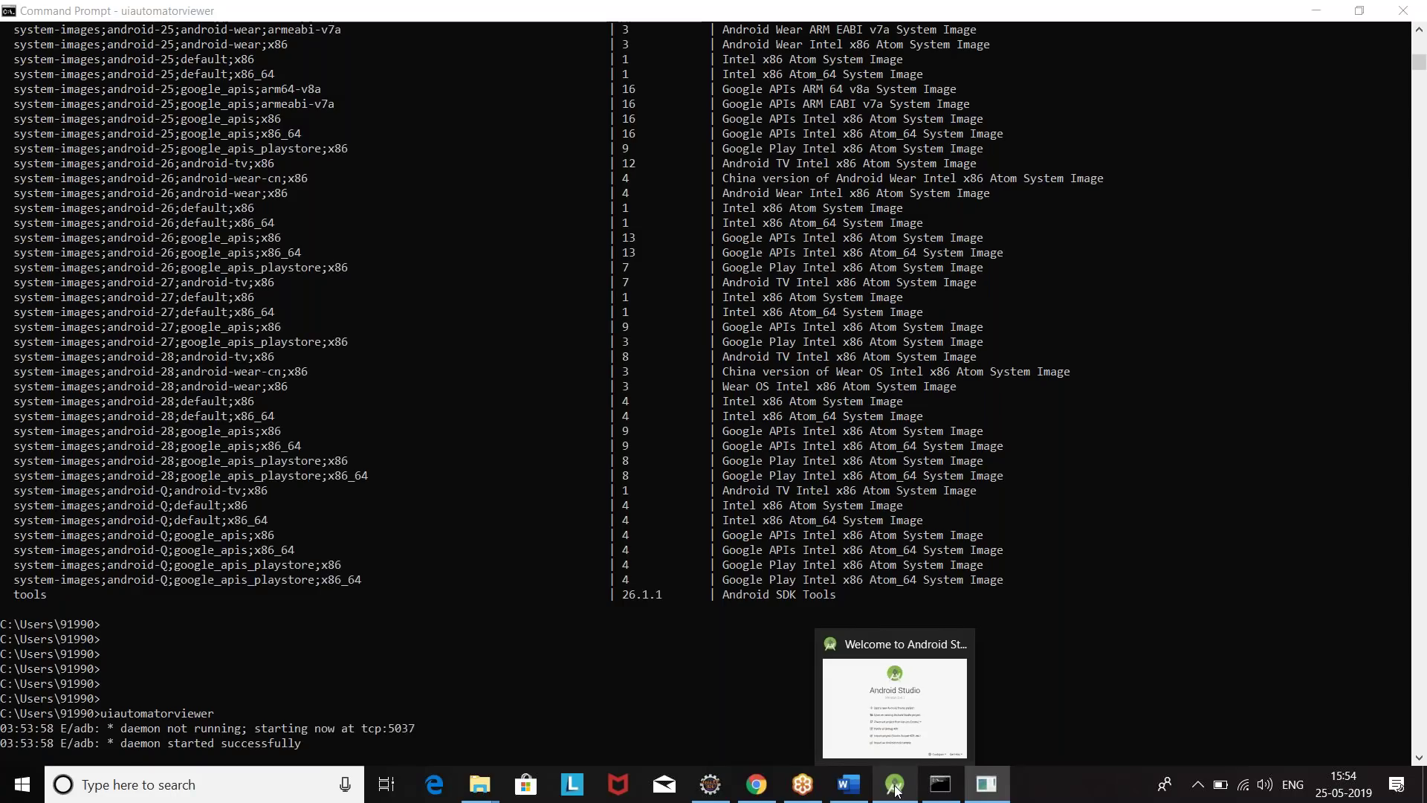
click(896, 790)
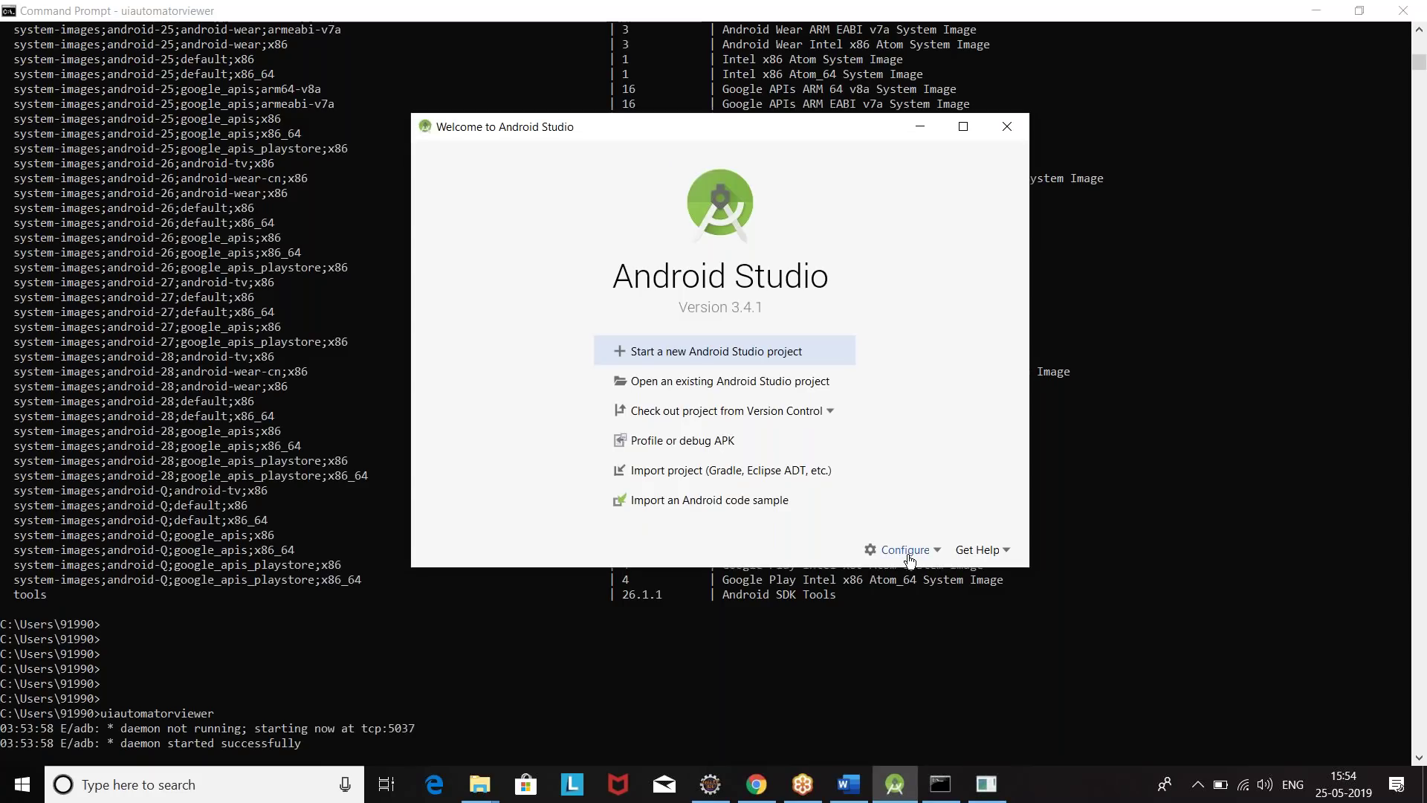
click(906, 551)
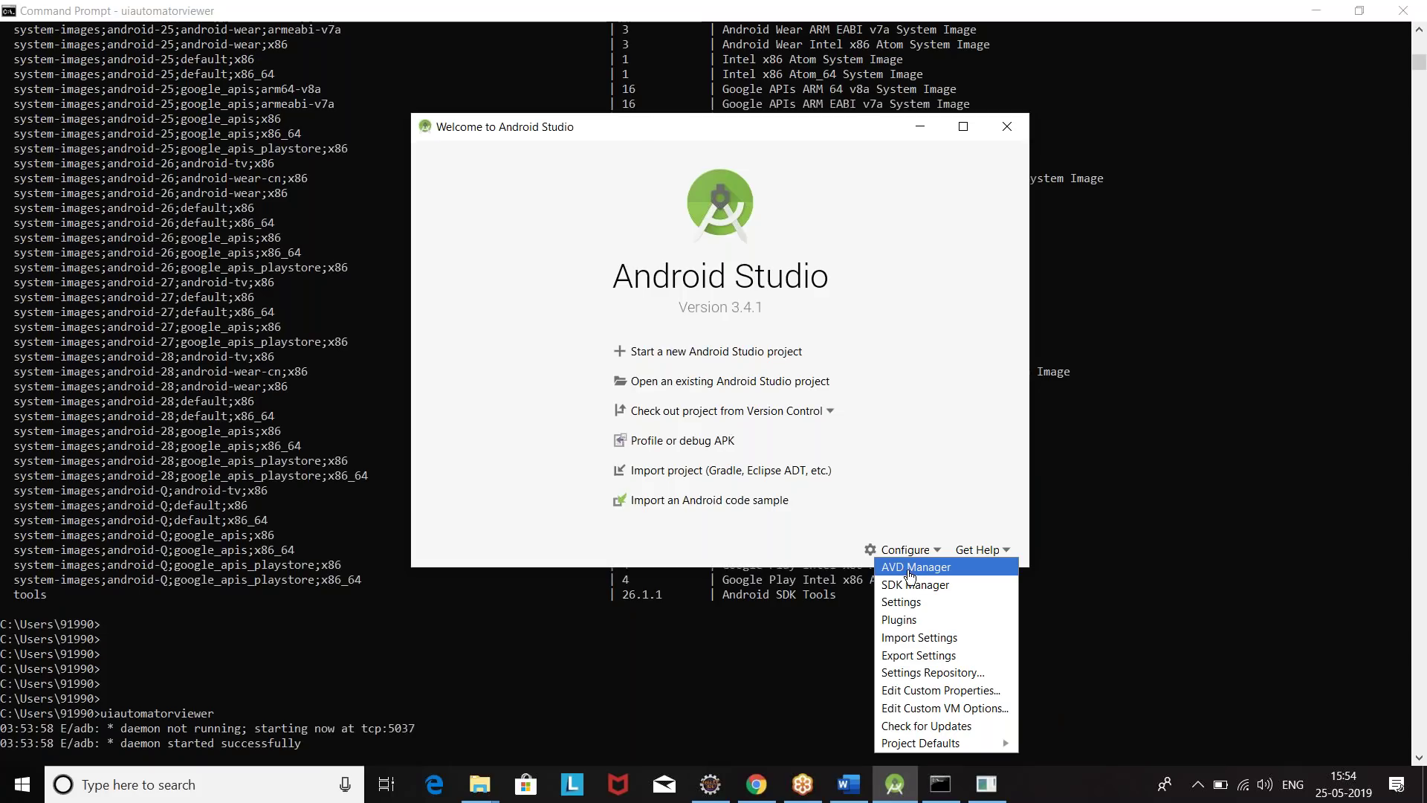
click(920, 571)
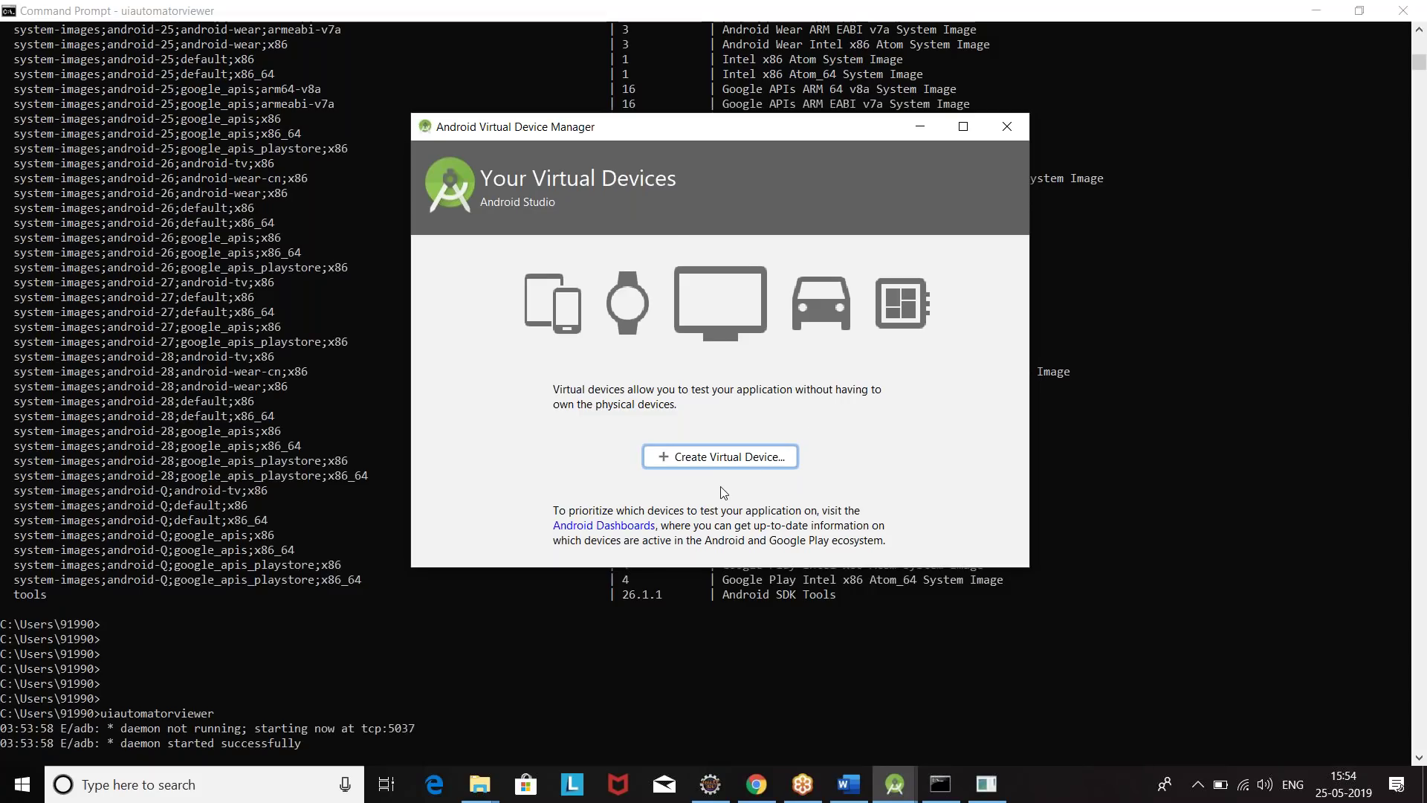
click(690, 460)
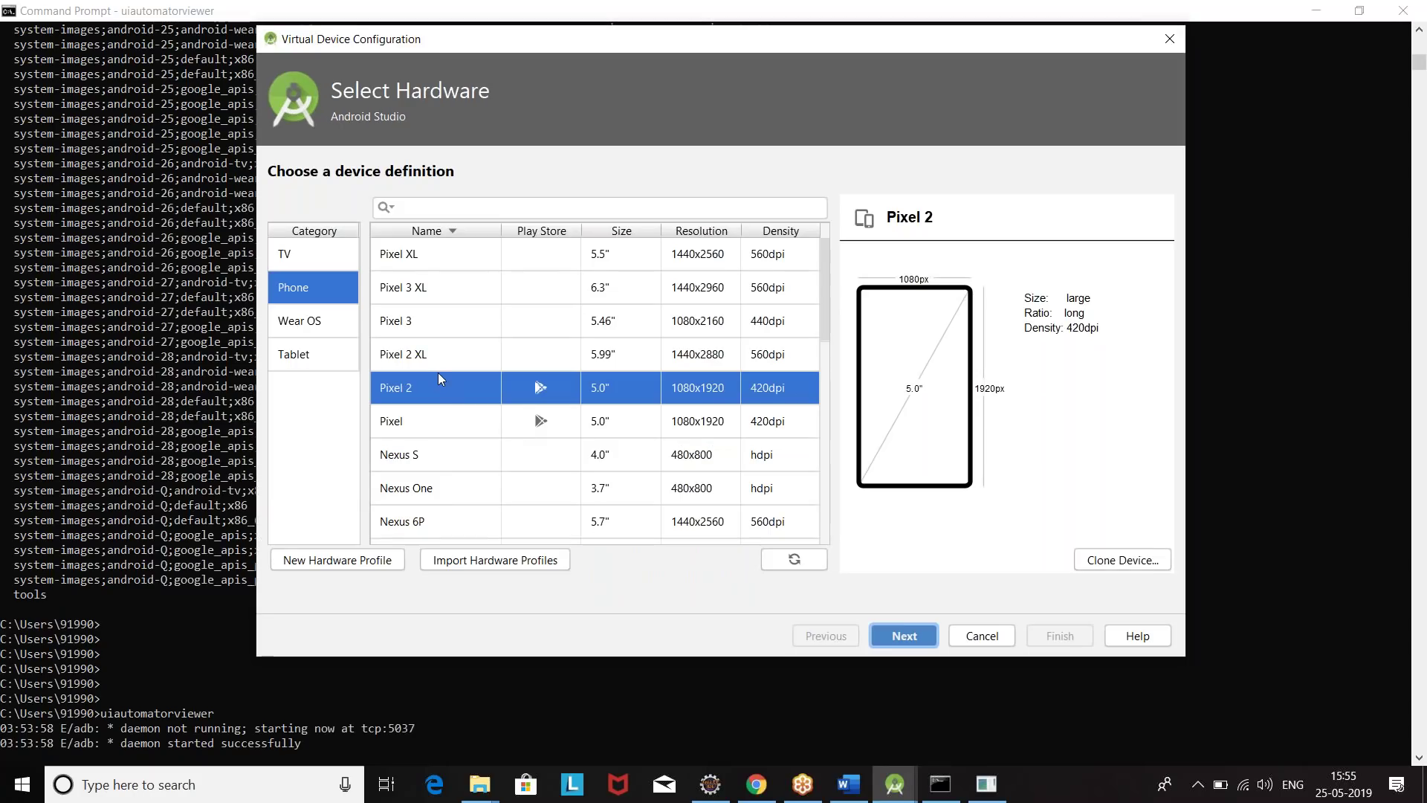
Look through the hardware categories, choose the Pixel XL phone as the device definition and continue to the system images
click(301, 262)
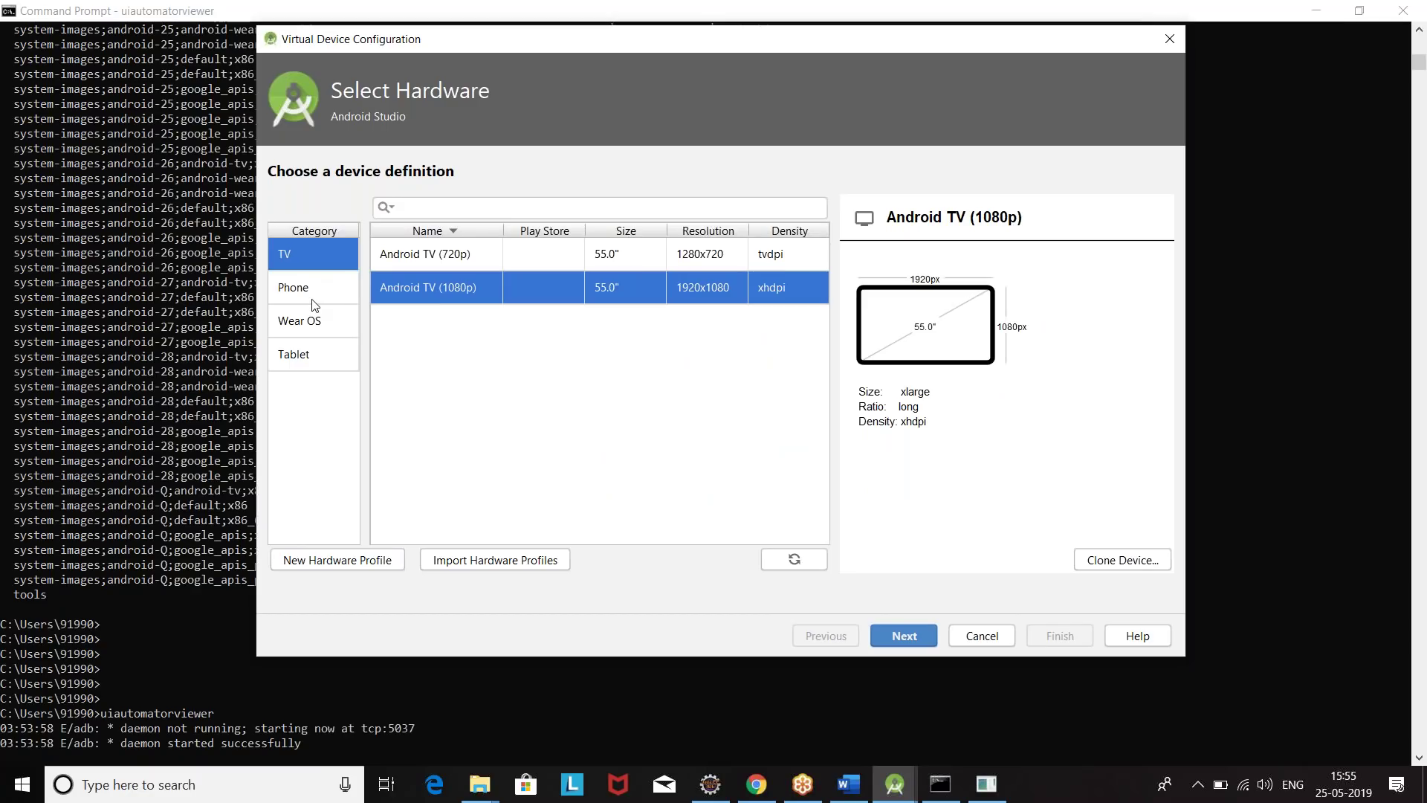
click(297, 295)
click(309, 327)
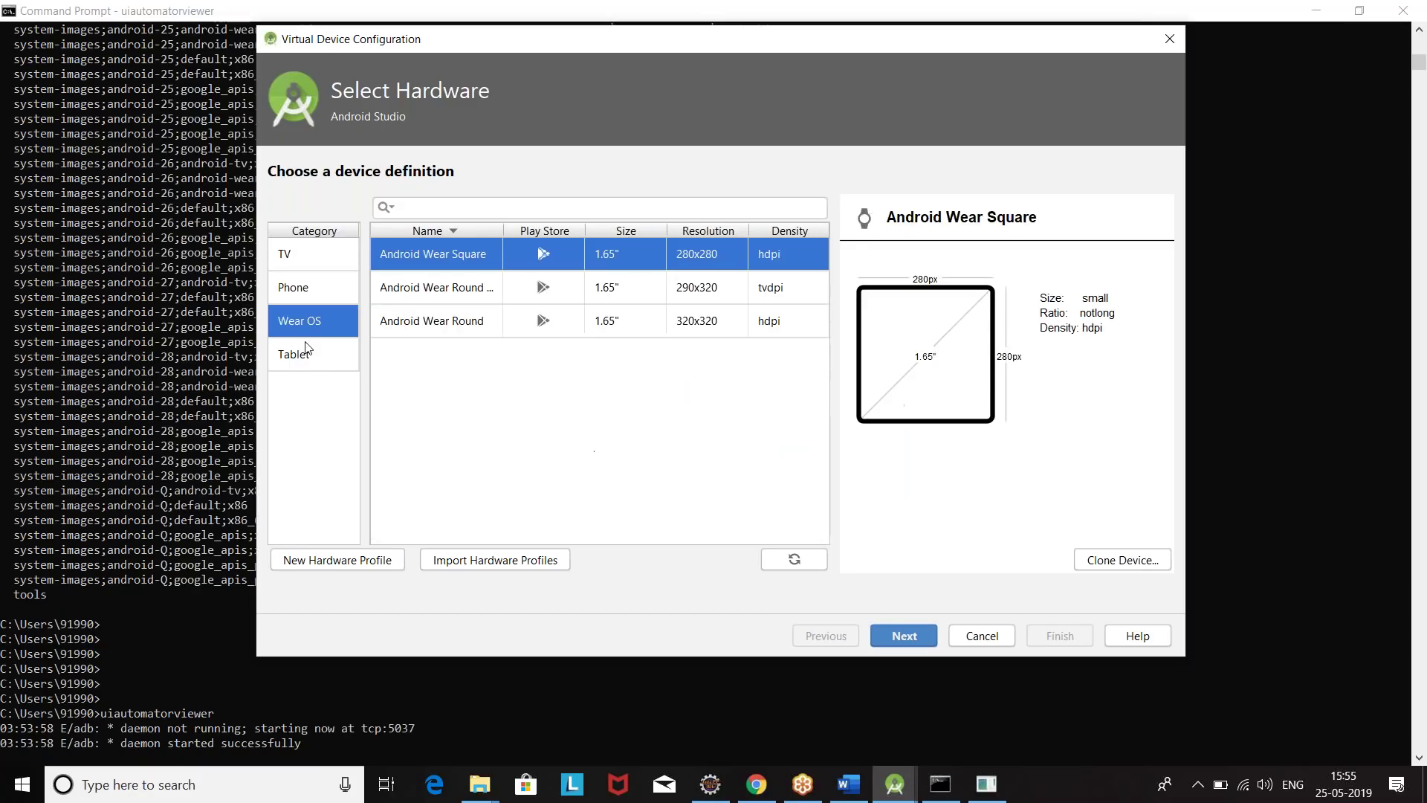
click(306, 349)
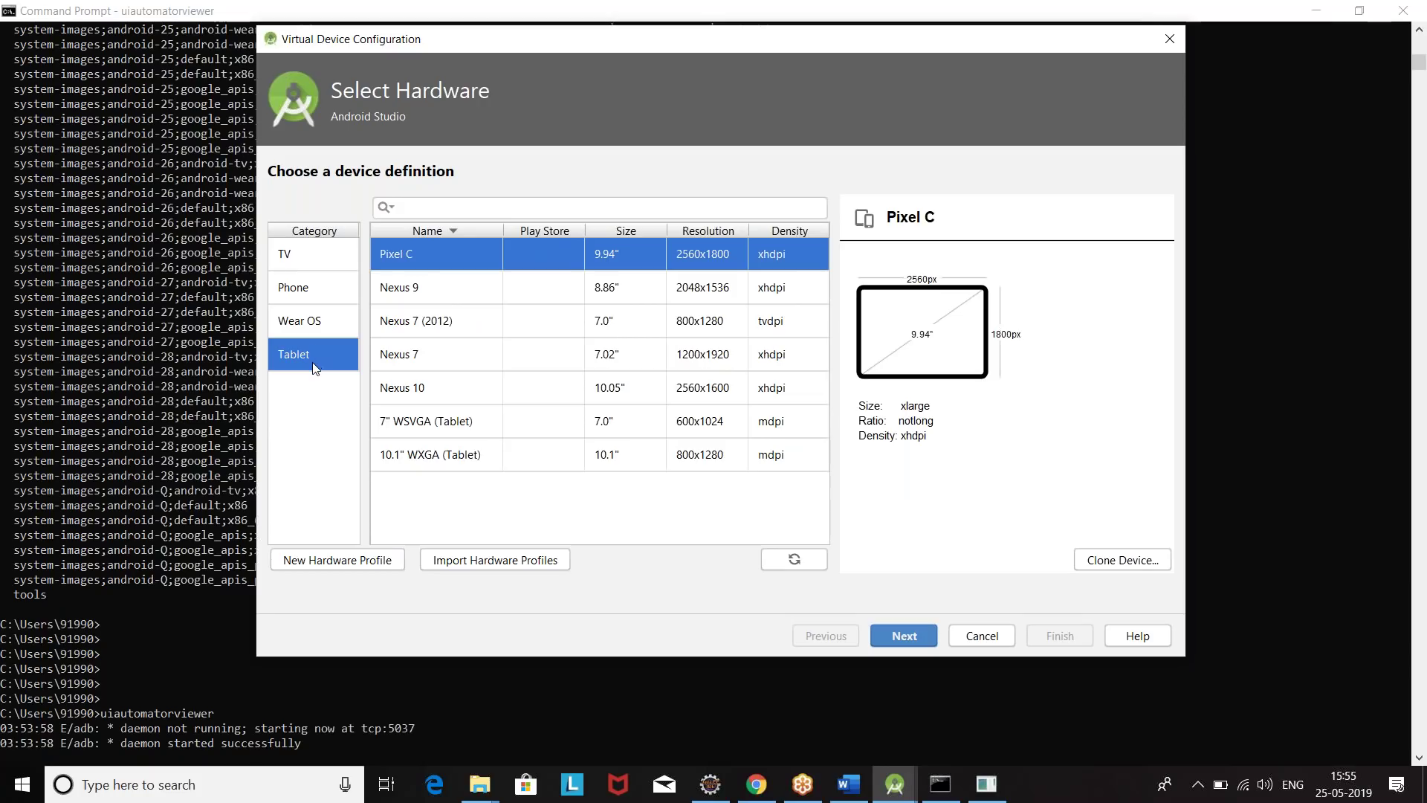
click(292, 289)
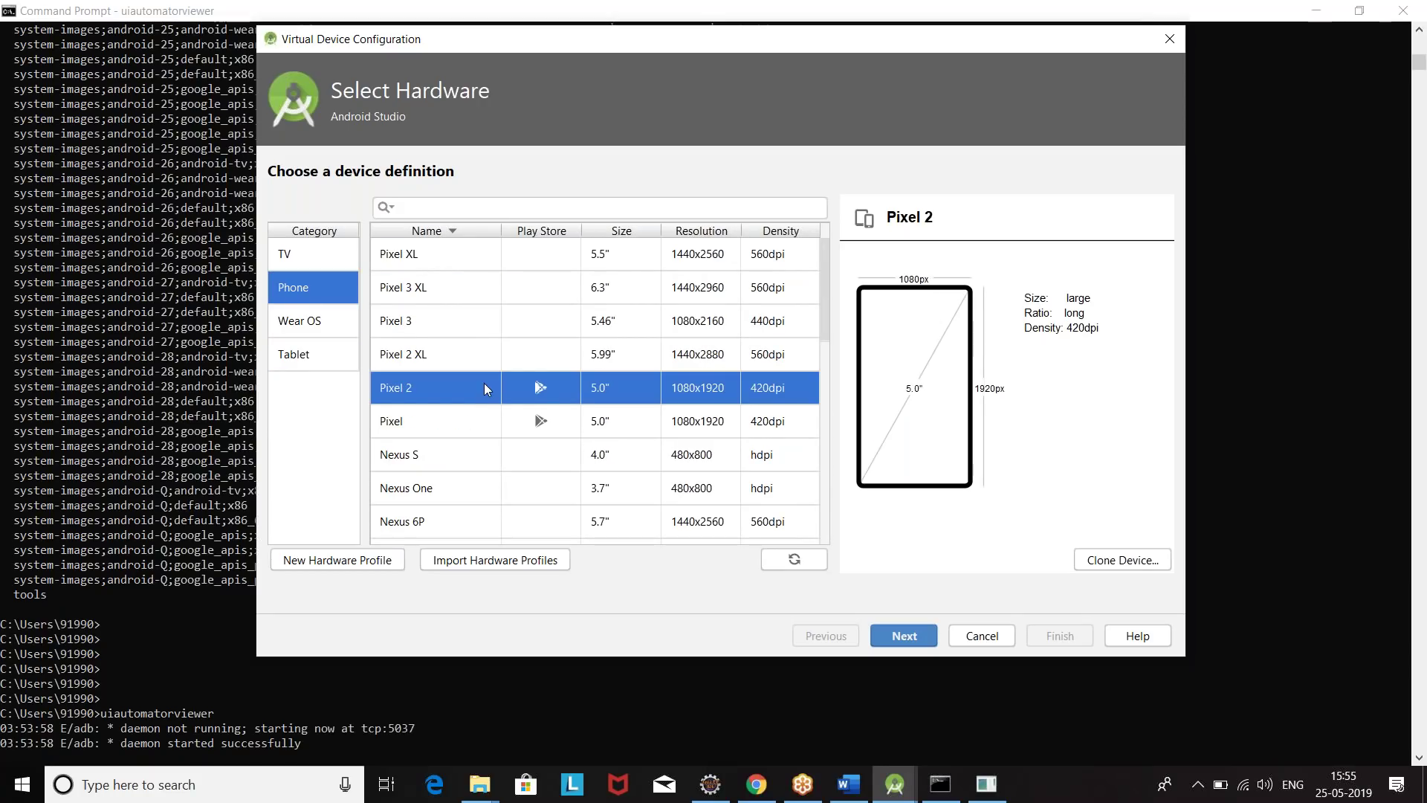
scroll(484, 387, down, 5)
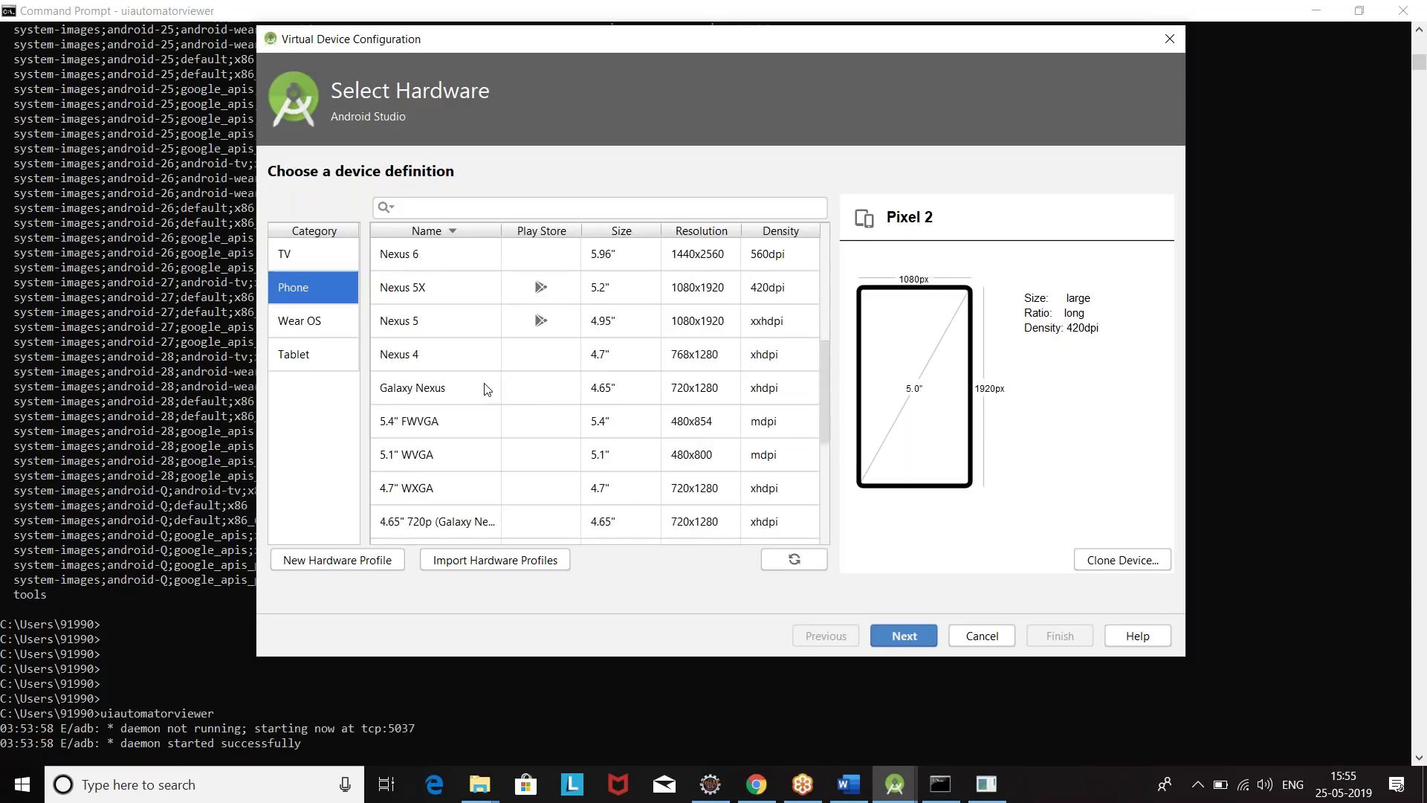
scroll(422, 299, up, 5)
click(400, 257)
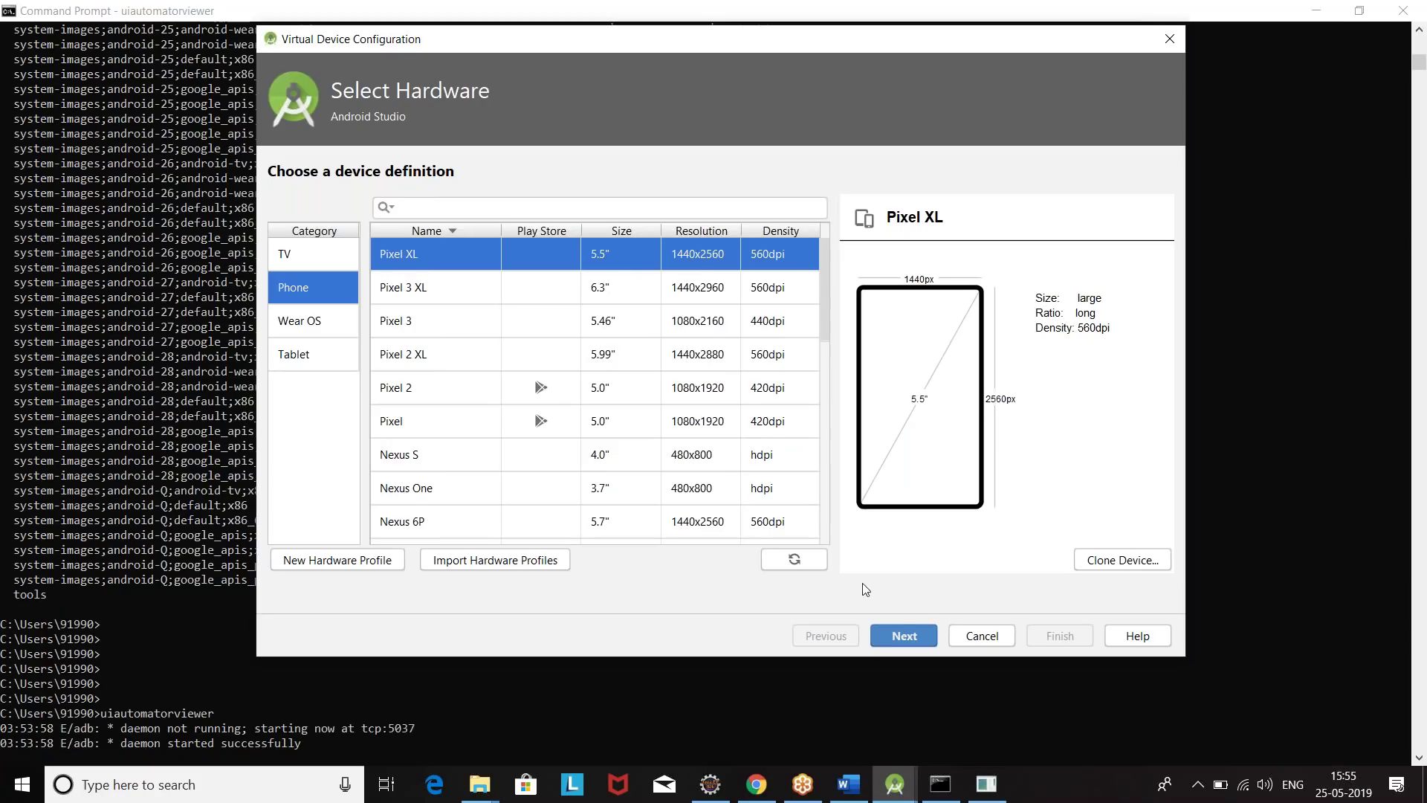
click(896, 635)
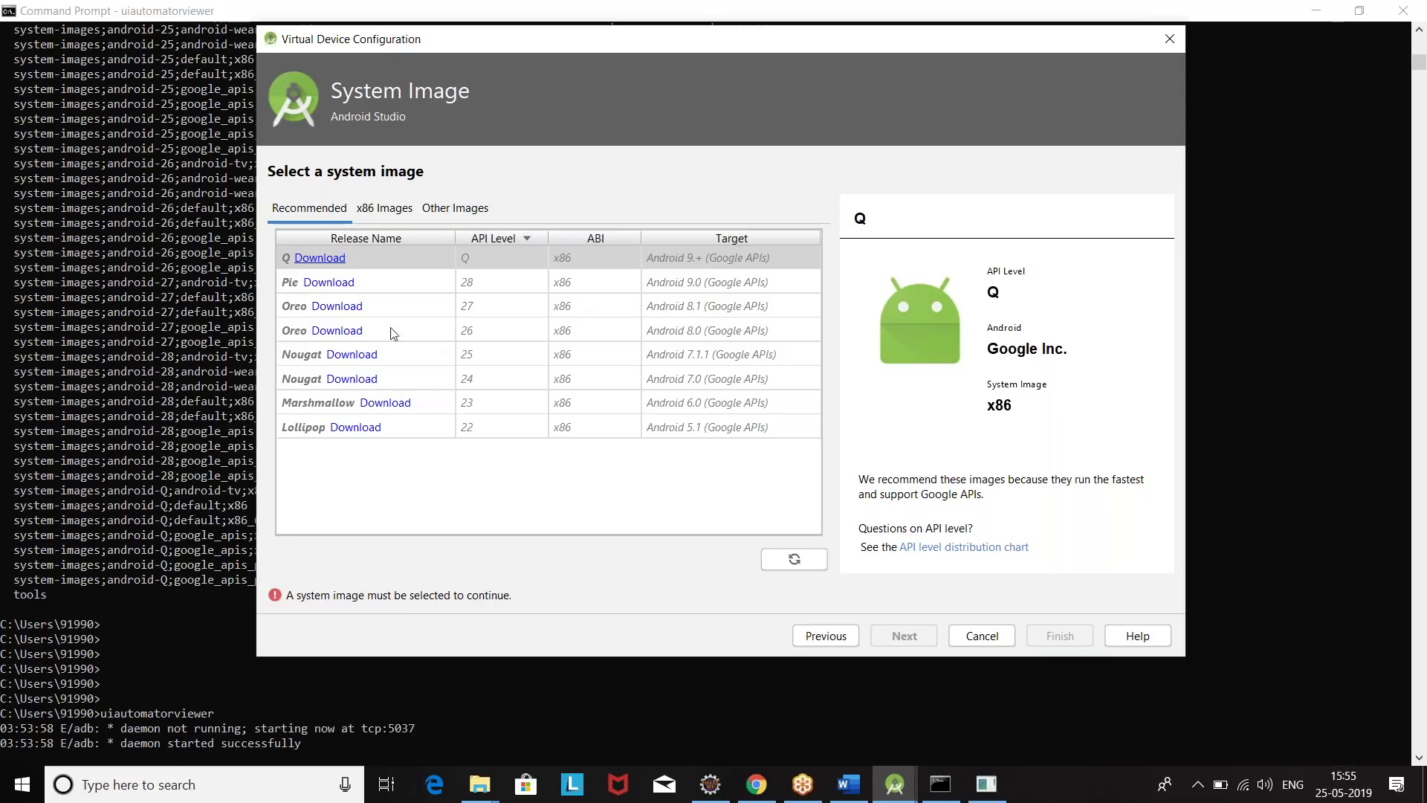
Download and install the Oreo API 27 x86 system image (Android 8.1, Google APIs)
click(336, 314)
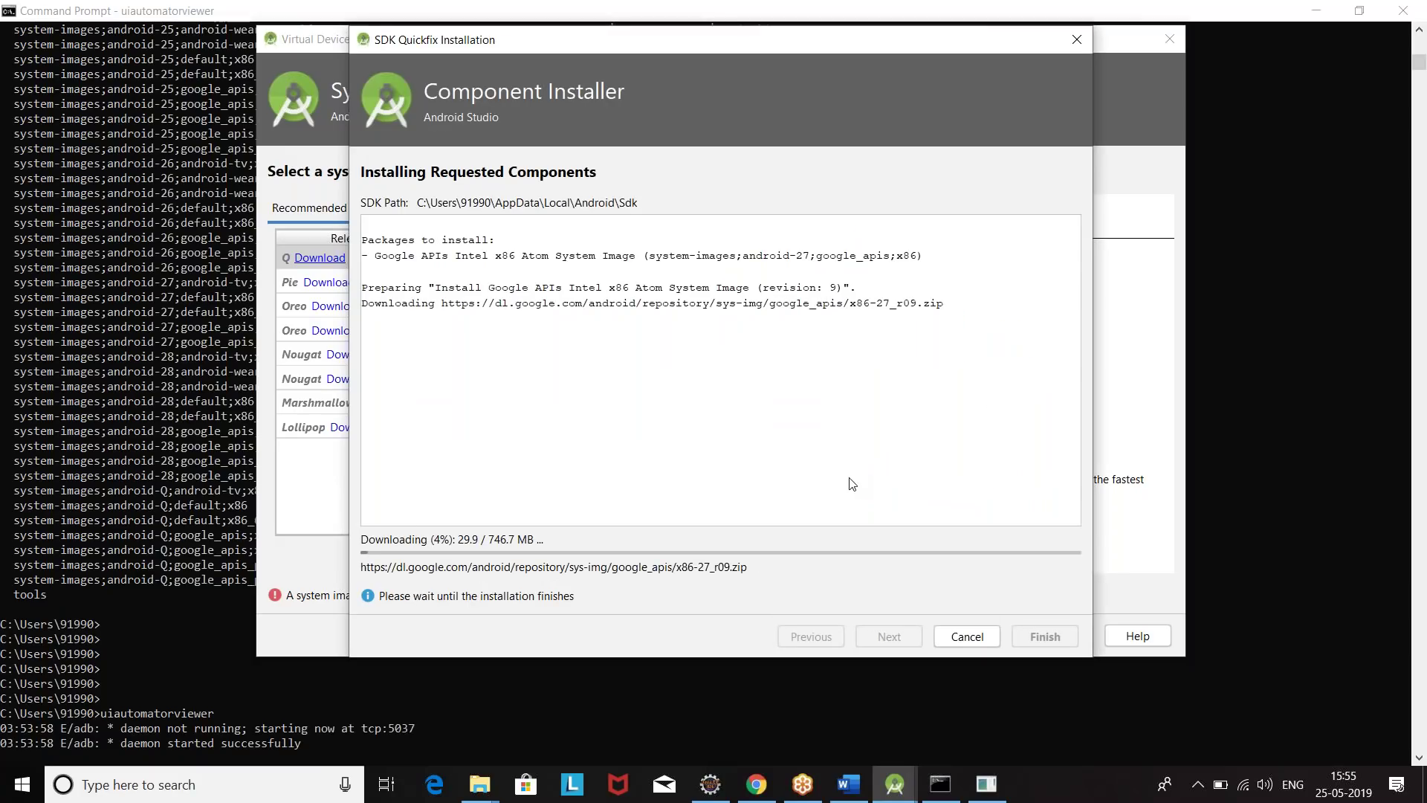
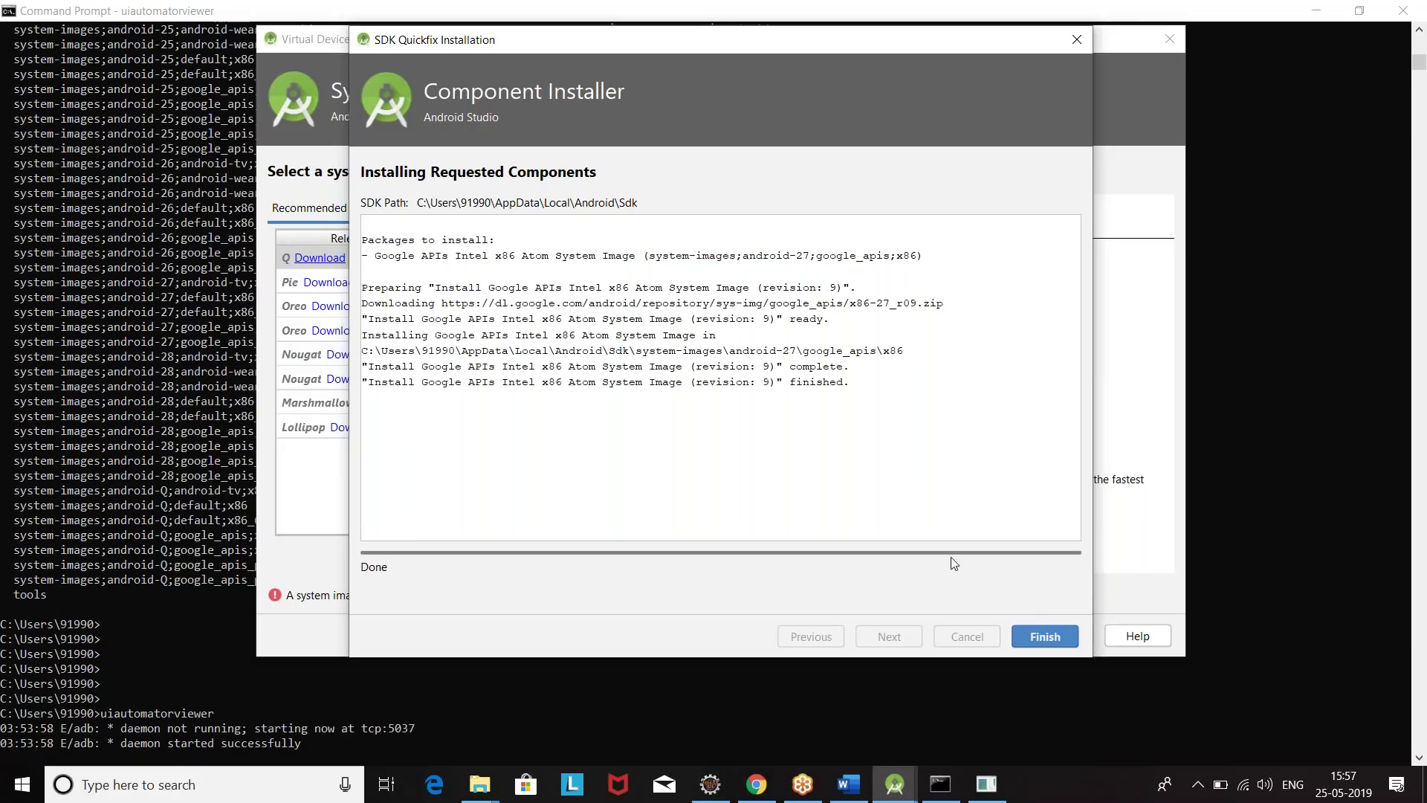
click(1045, 637)
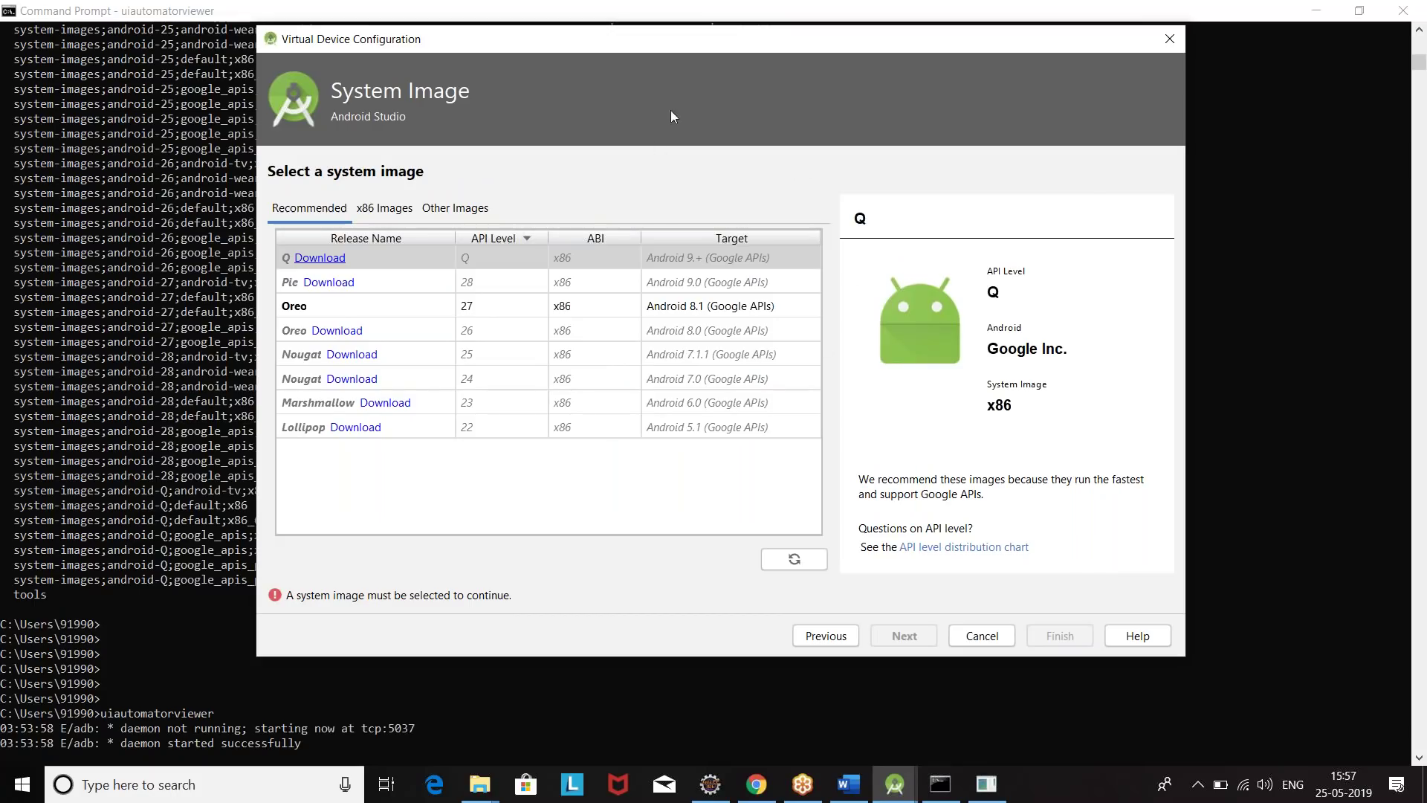
drag(596, 54, 483, 47)
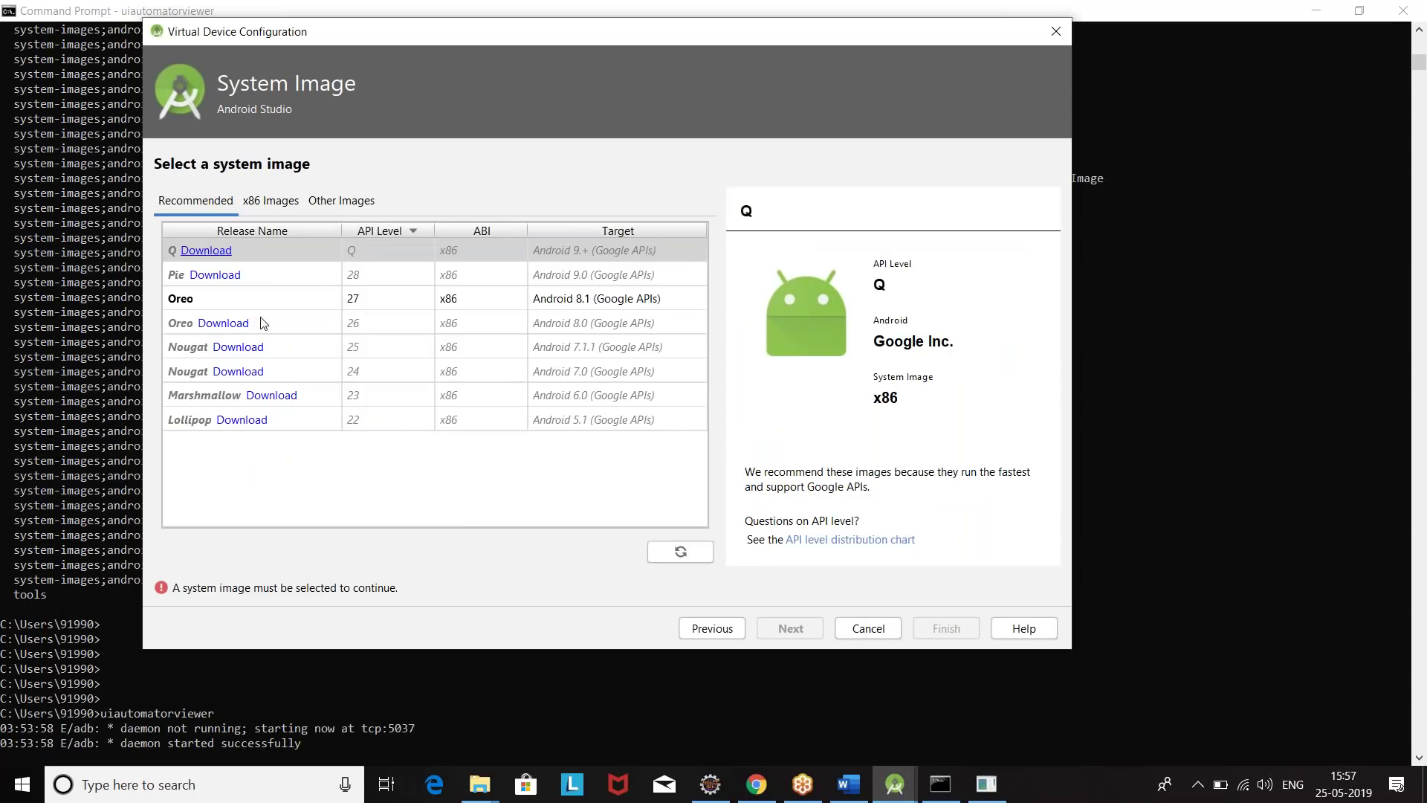
Select the Oreo API 27 system image and finish creating the virtual device with the default configuration
click(223, 301)
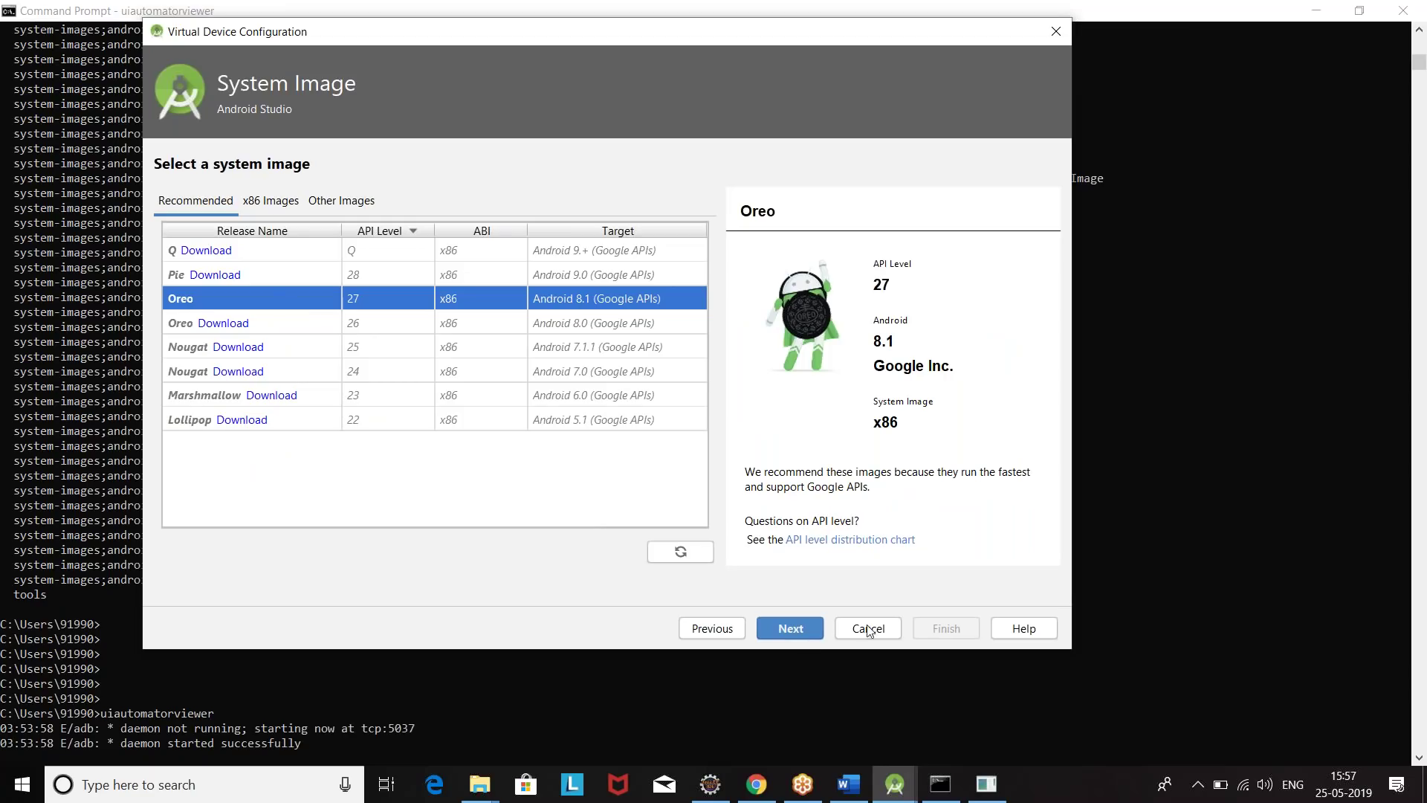
click(793, 637)
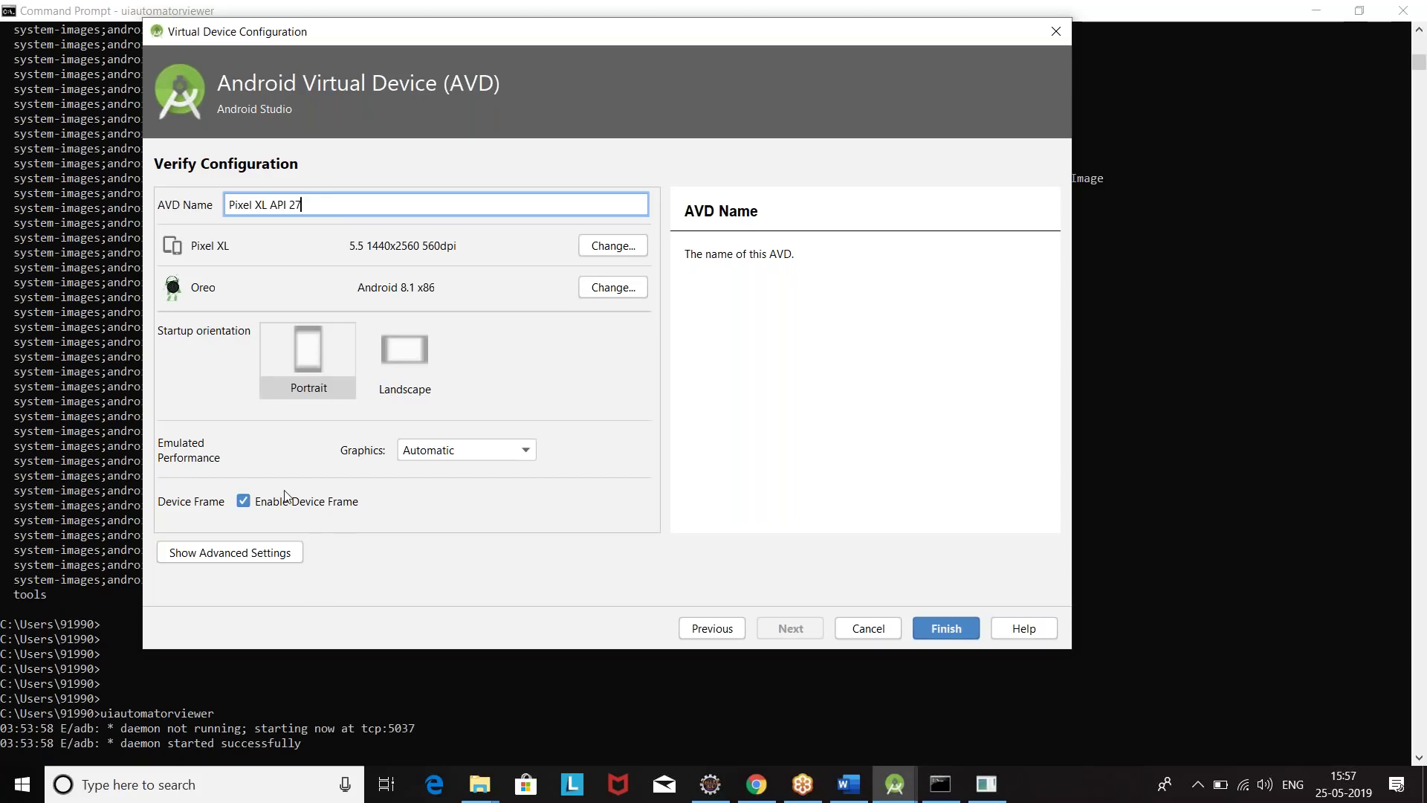
click(941, 632)
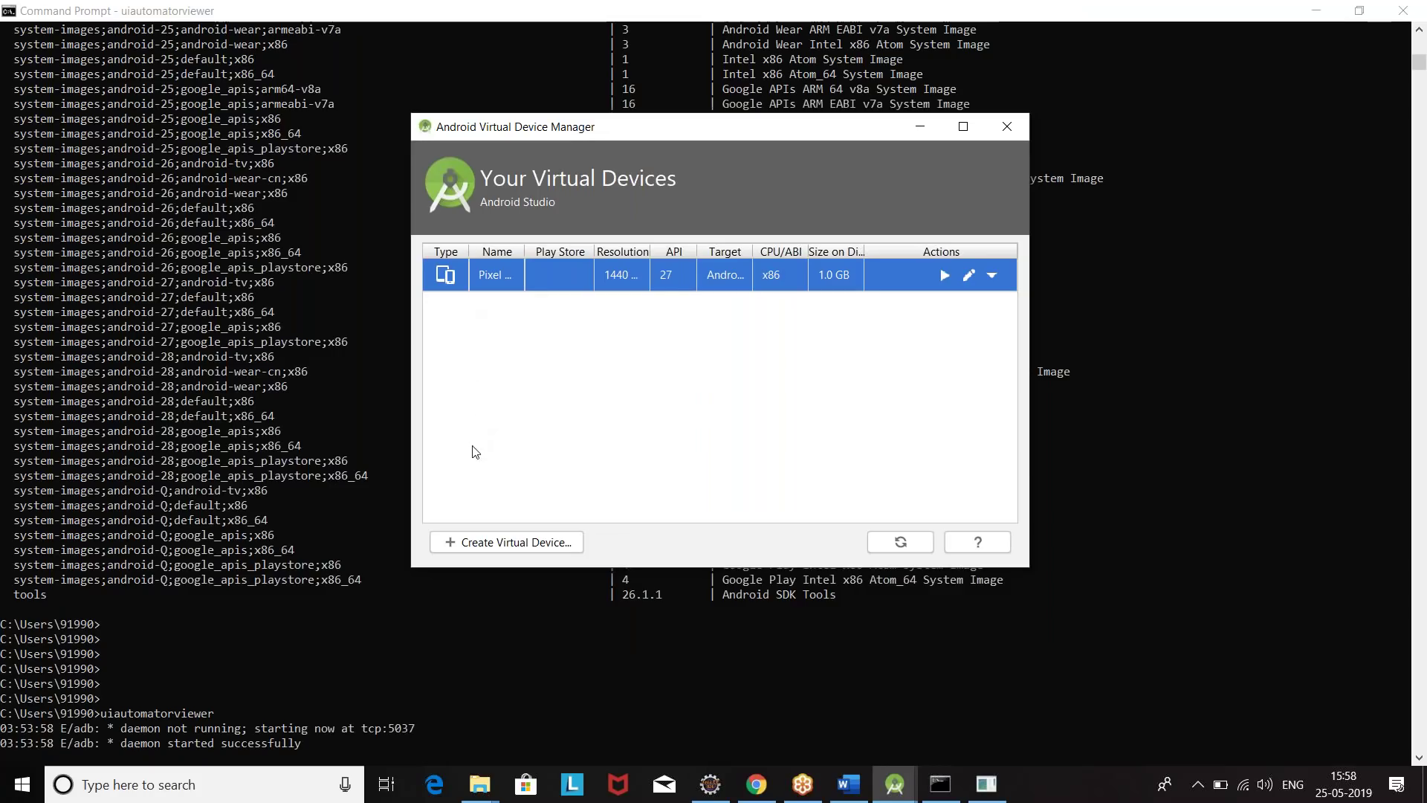
Maximise the Android Virtual Device Manager to review the new device's details and restore the window to its normal size
click(969, 125)
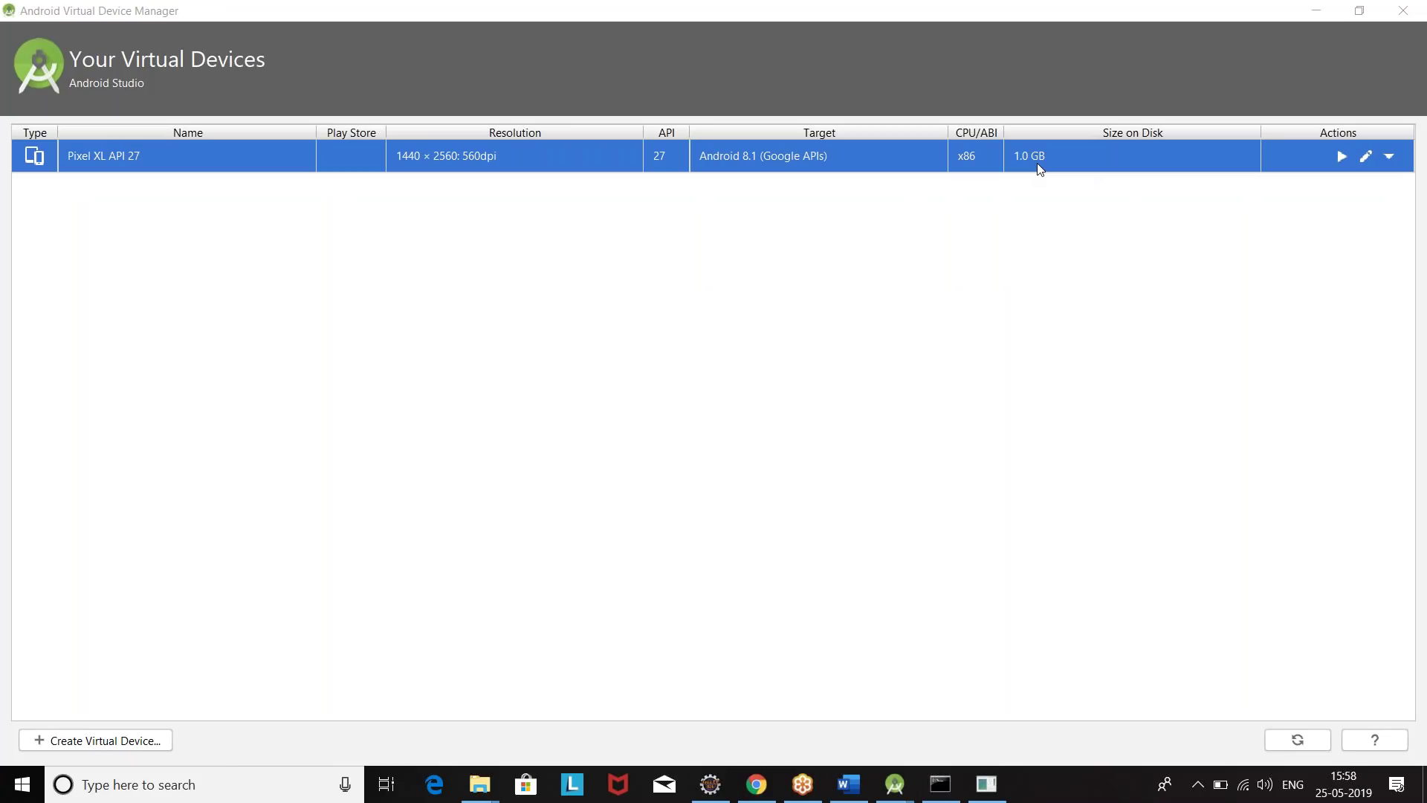
click(1359, 13)
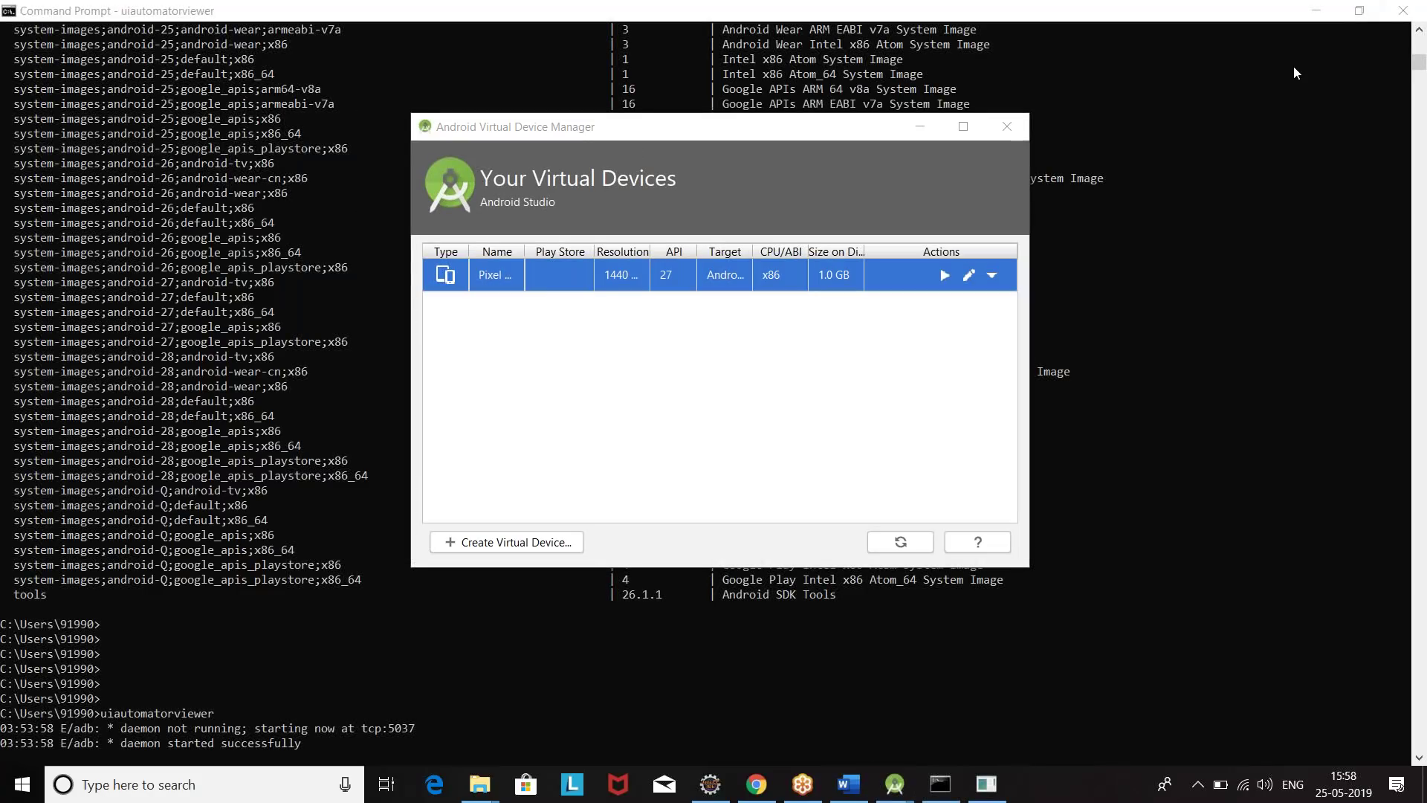
click(860, 450)
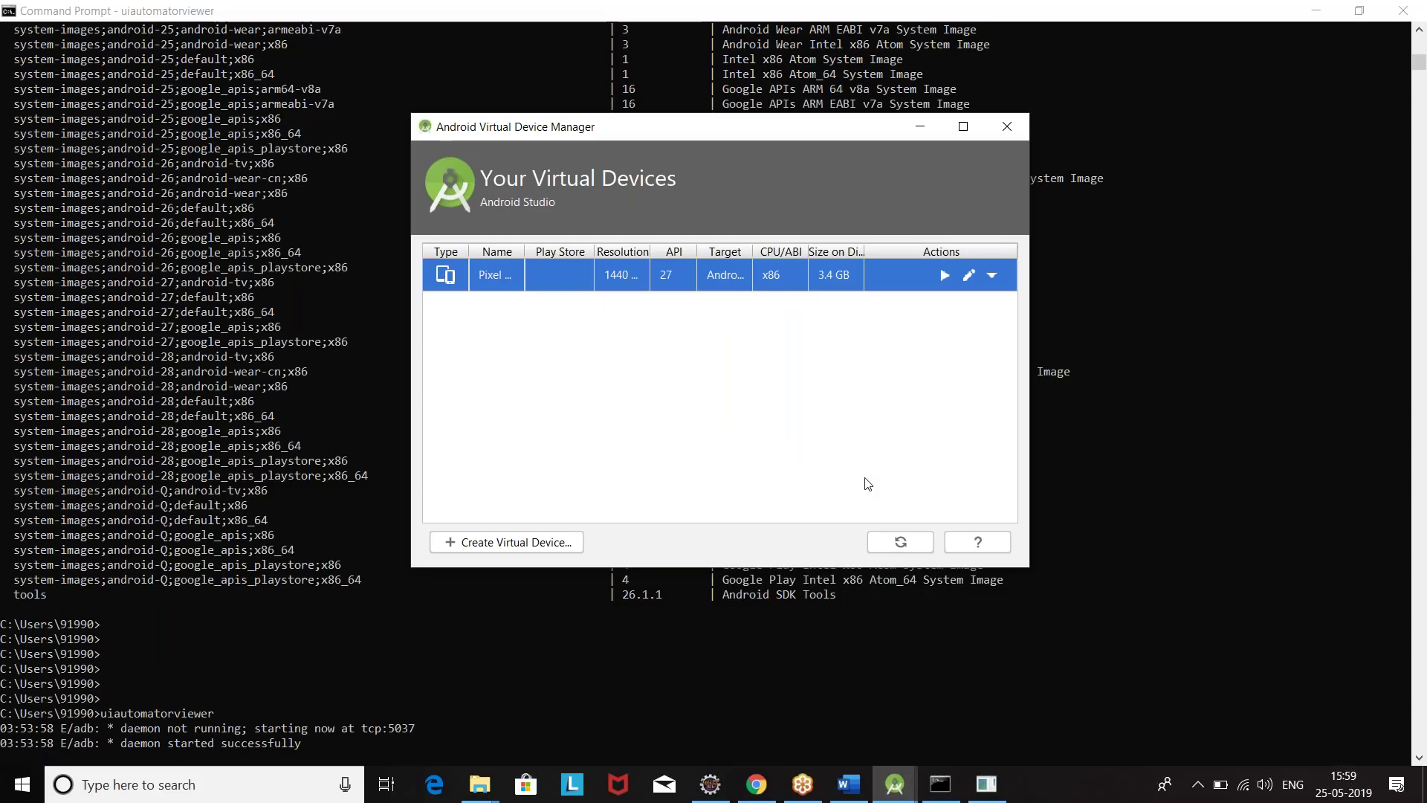
Minimise the Android Studio, Command Prompt, Word and UI Automator Viewer windows
mouse_move(986, 793)
click(920, 130)
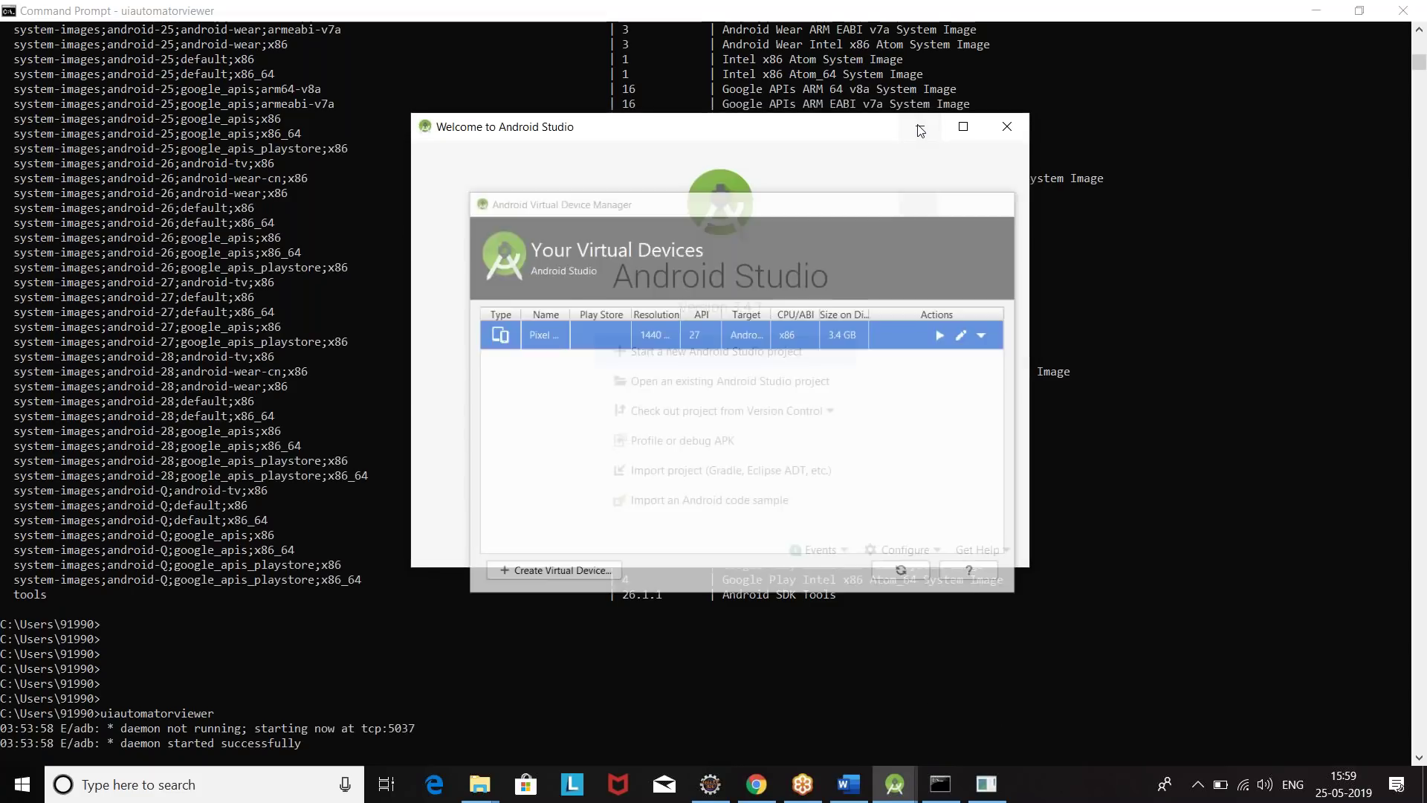
click(920, 131)
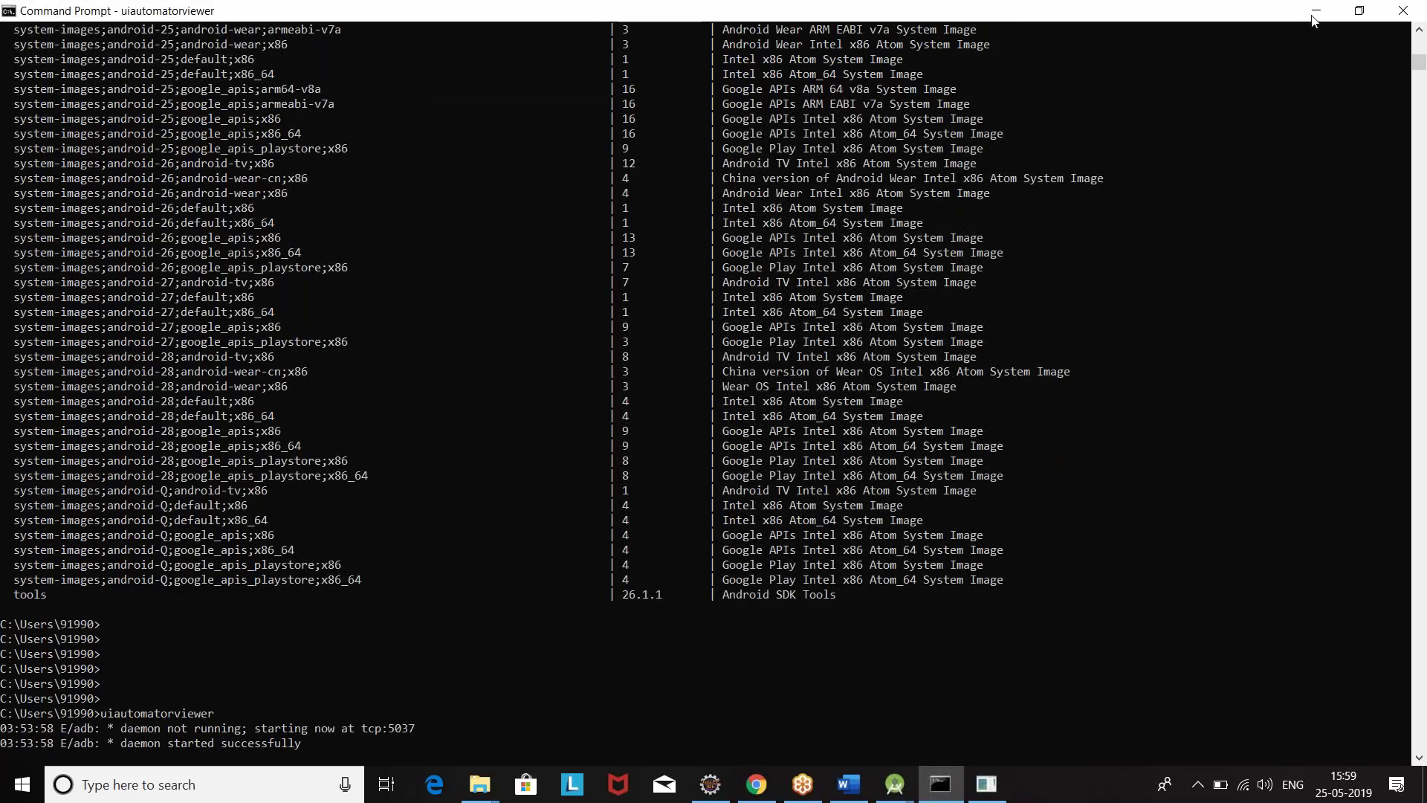
click(1315, 17)
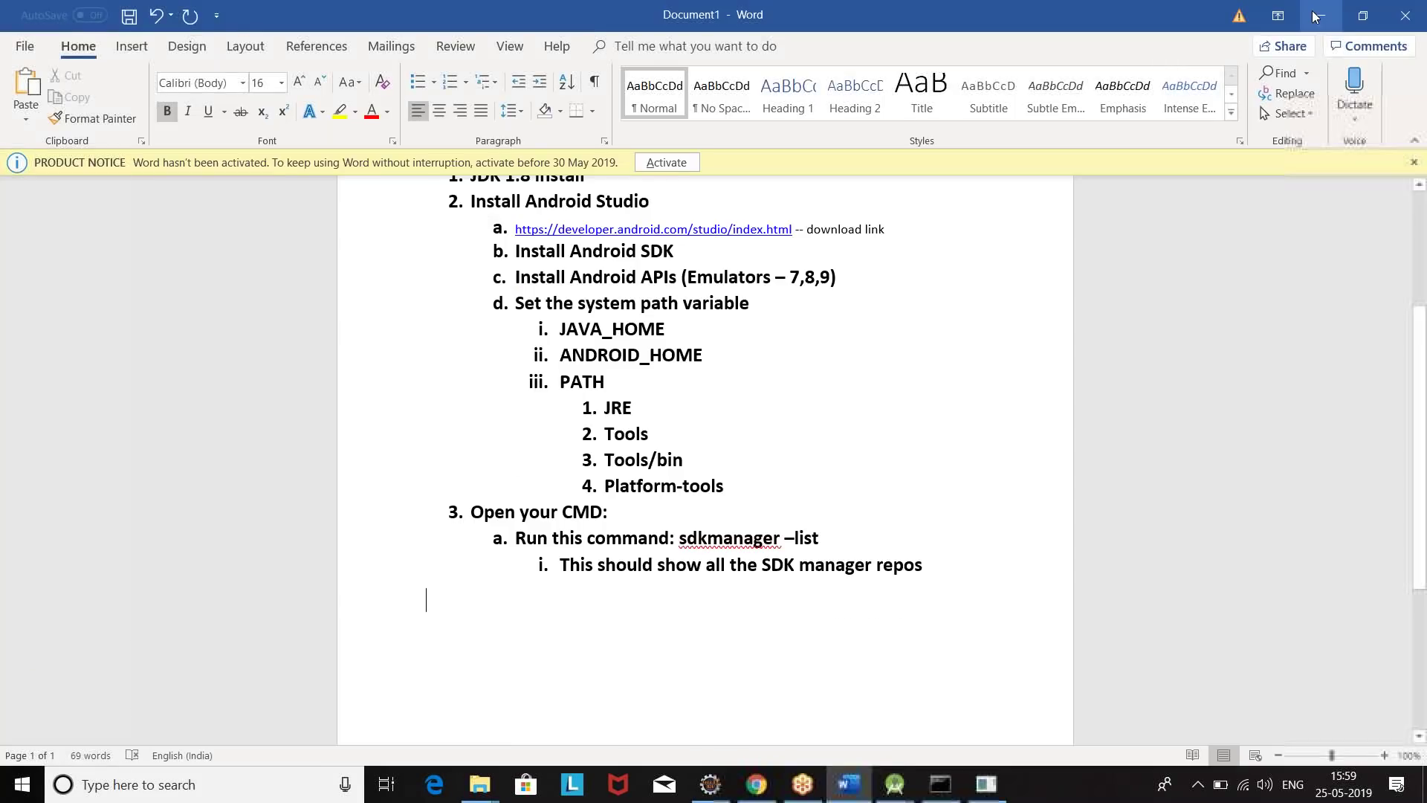
click(1312, 11)
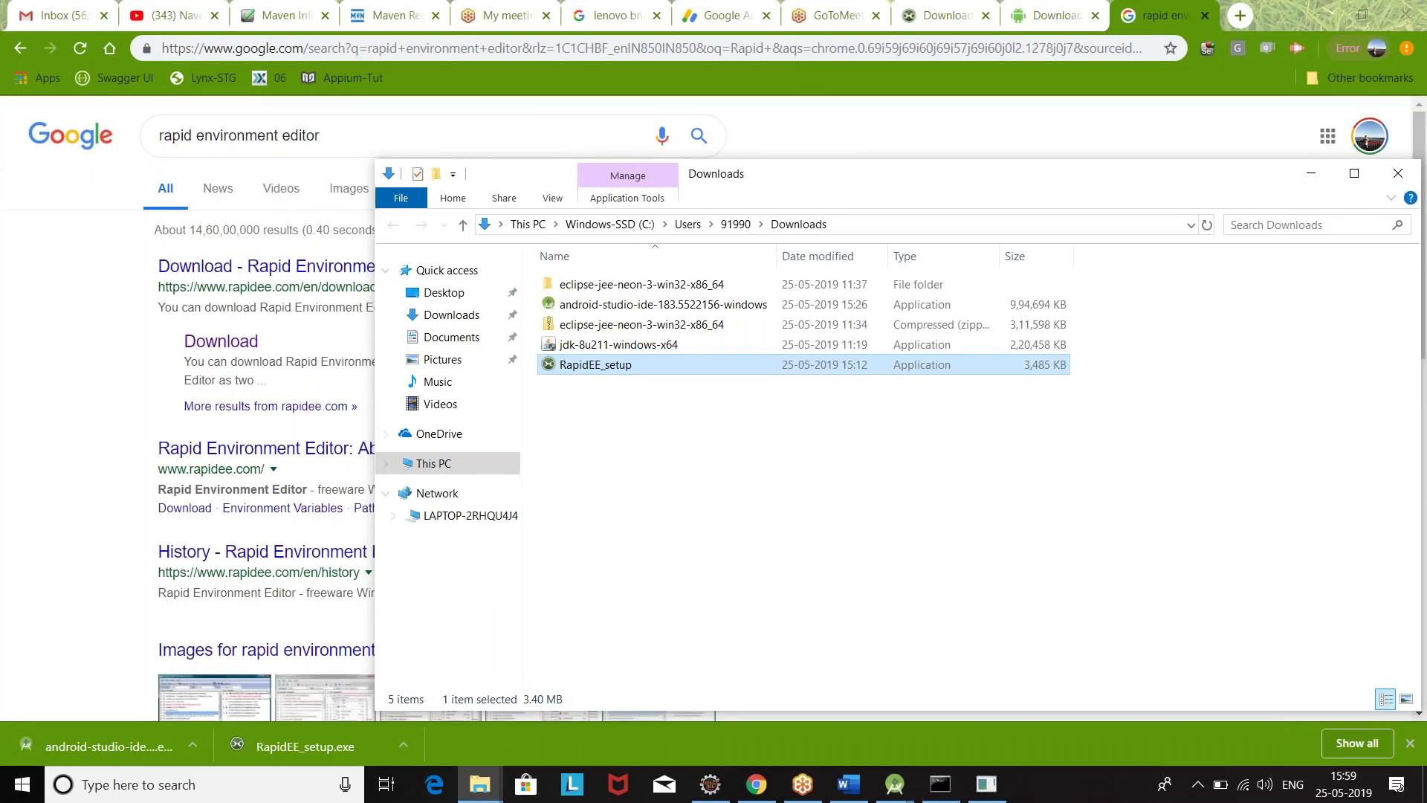
key(super+Tab)
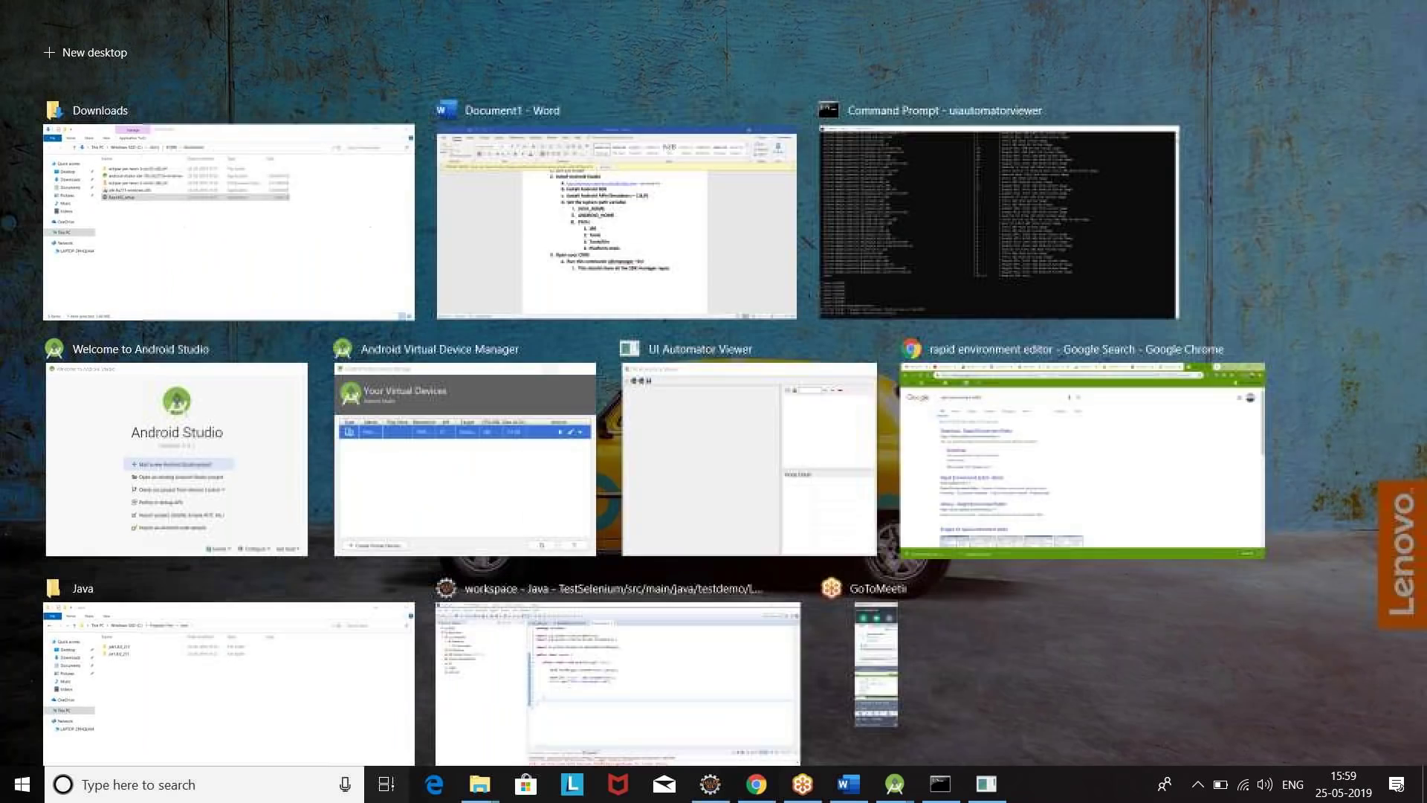
key(Escape)
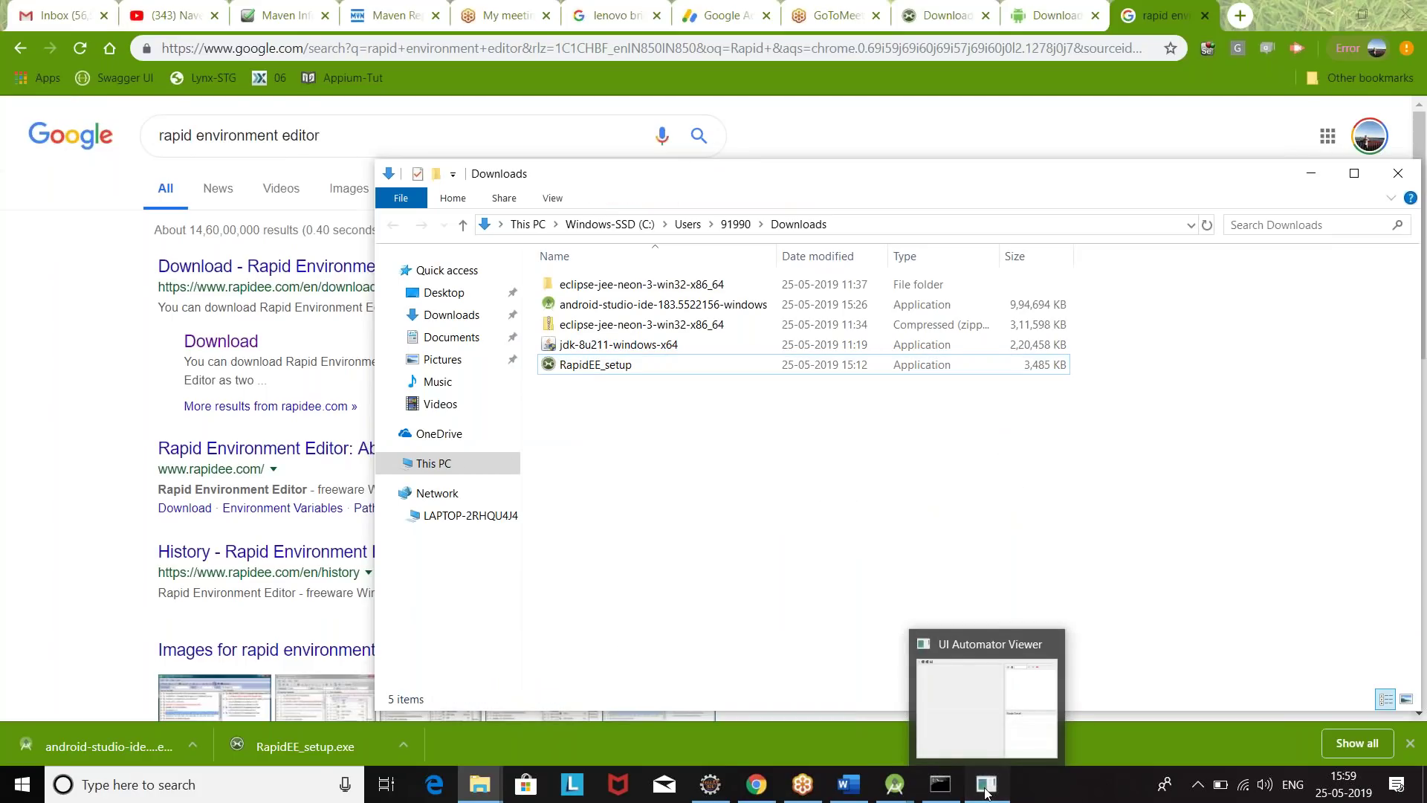
click(985, 786)
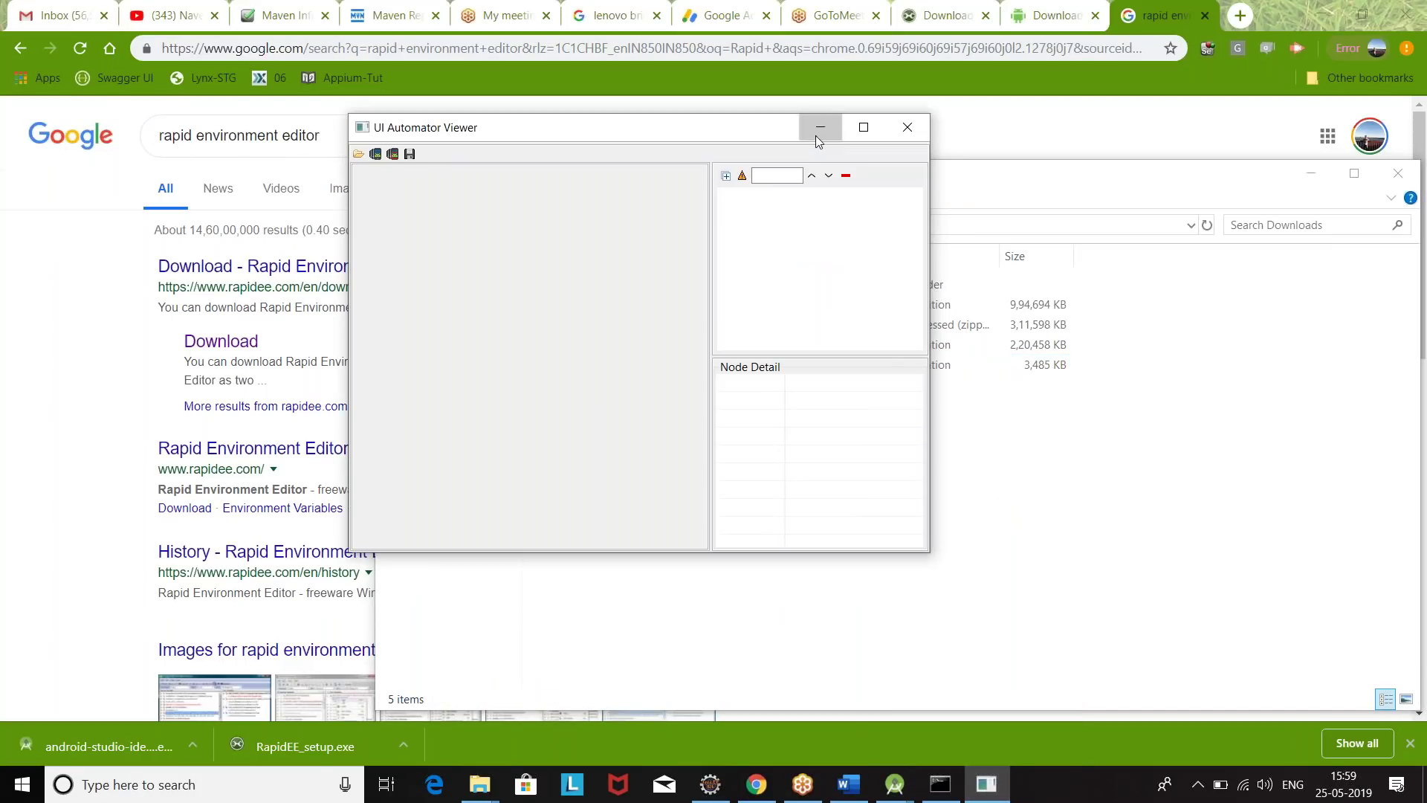
click(818, 128)
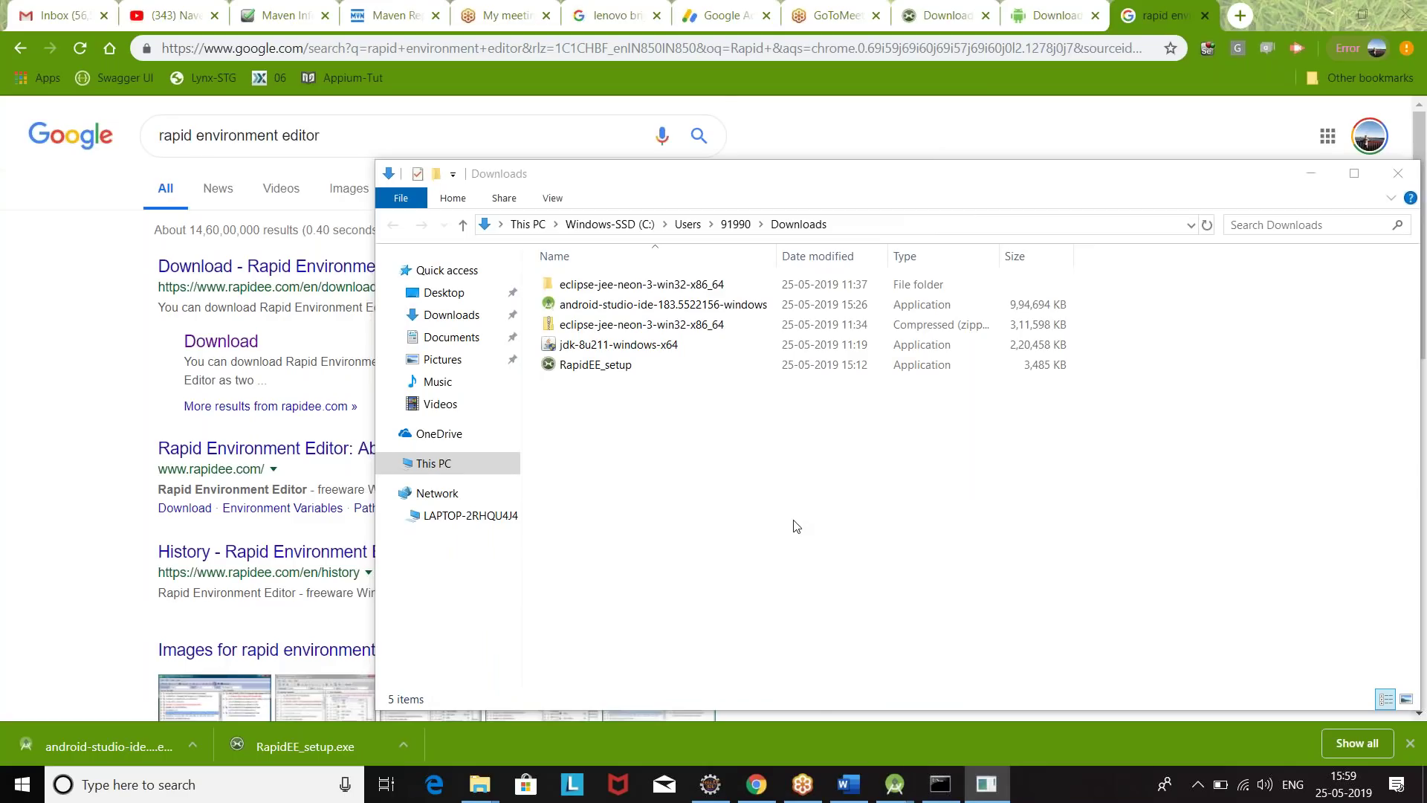
Bring the Android Virtual Device Manager back up and minimise the Chrome and Eclipse windows behind it
mouse_move(894, 786)
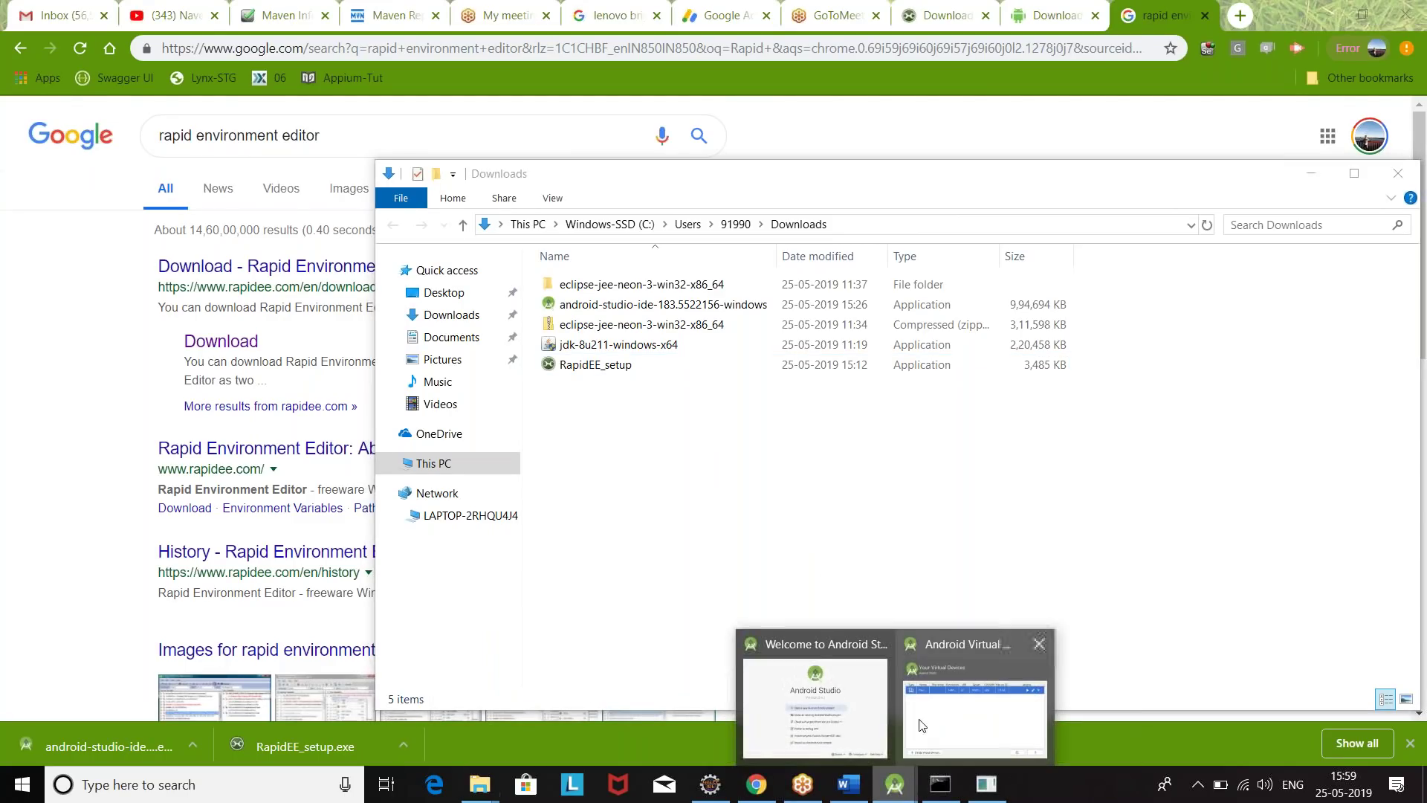
click(935, 716)
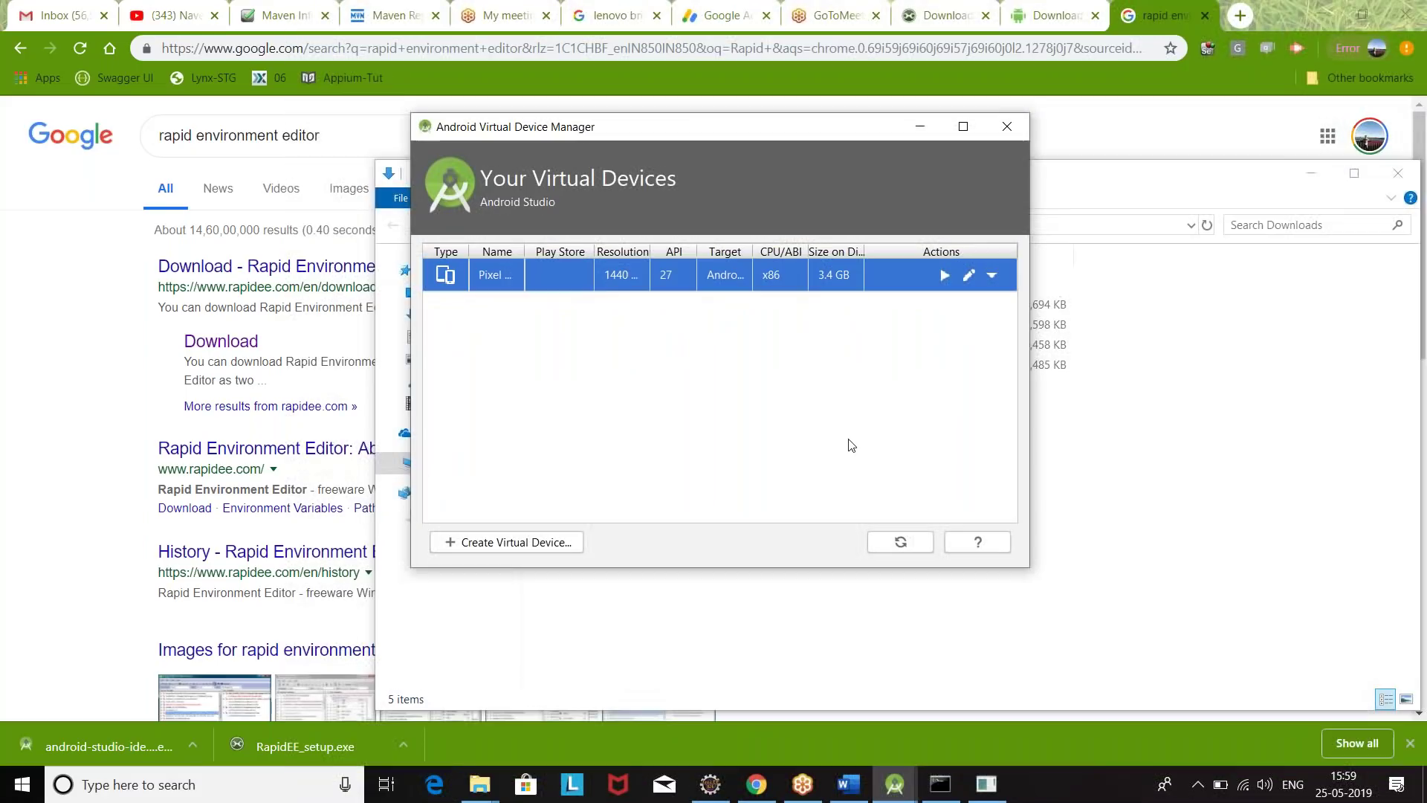
click(1317, 13)
click(1317, 14)
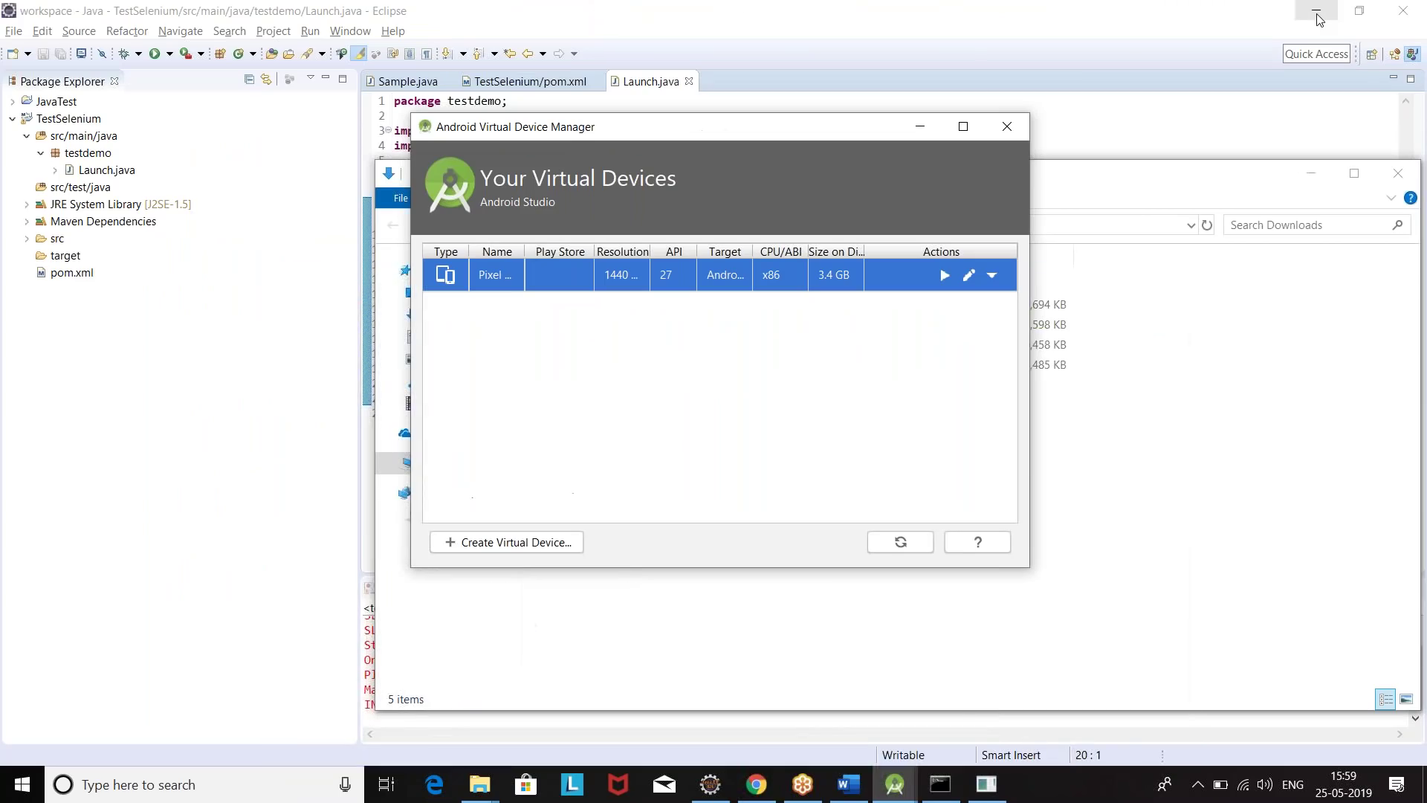
click(1317, 13)
click(1317, 17)
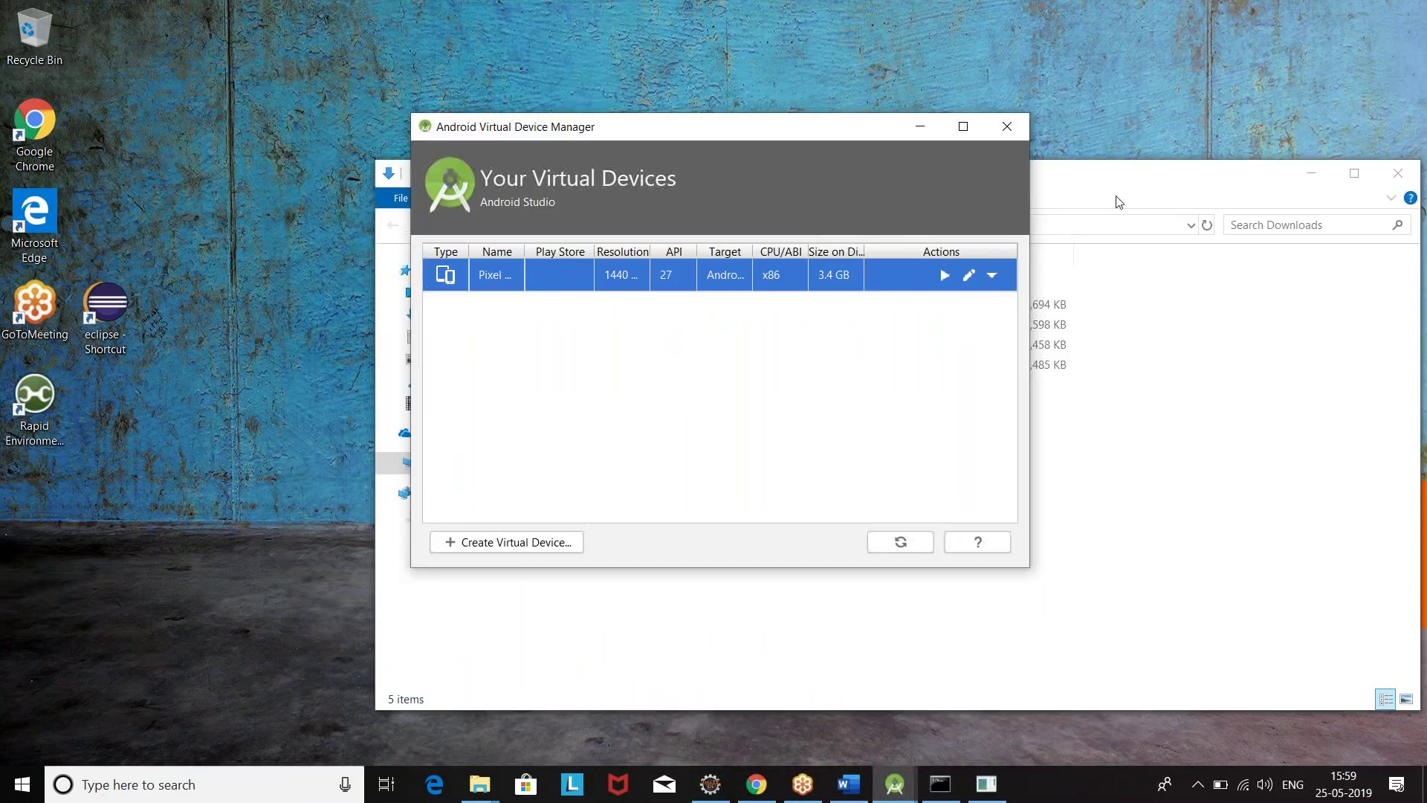
Close the Downloads and Java folder windows, moving the Android Virtual Device Manager aside to reach them
click(1115, 179)
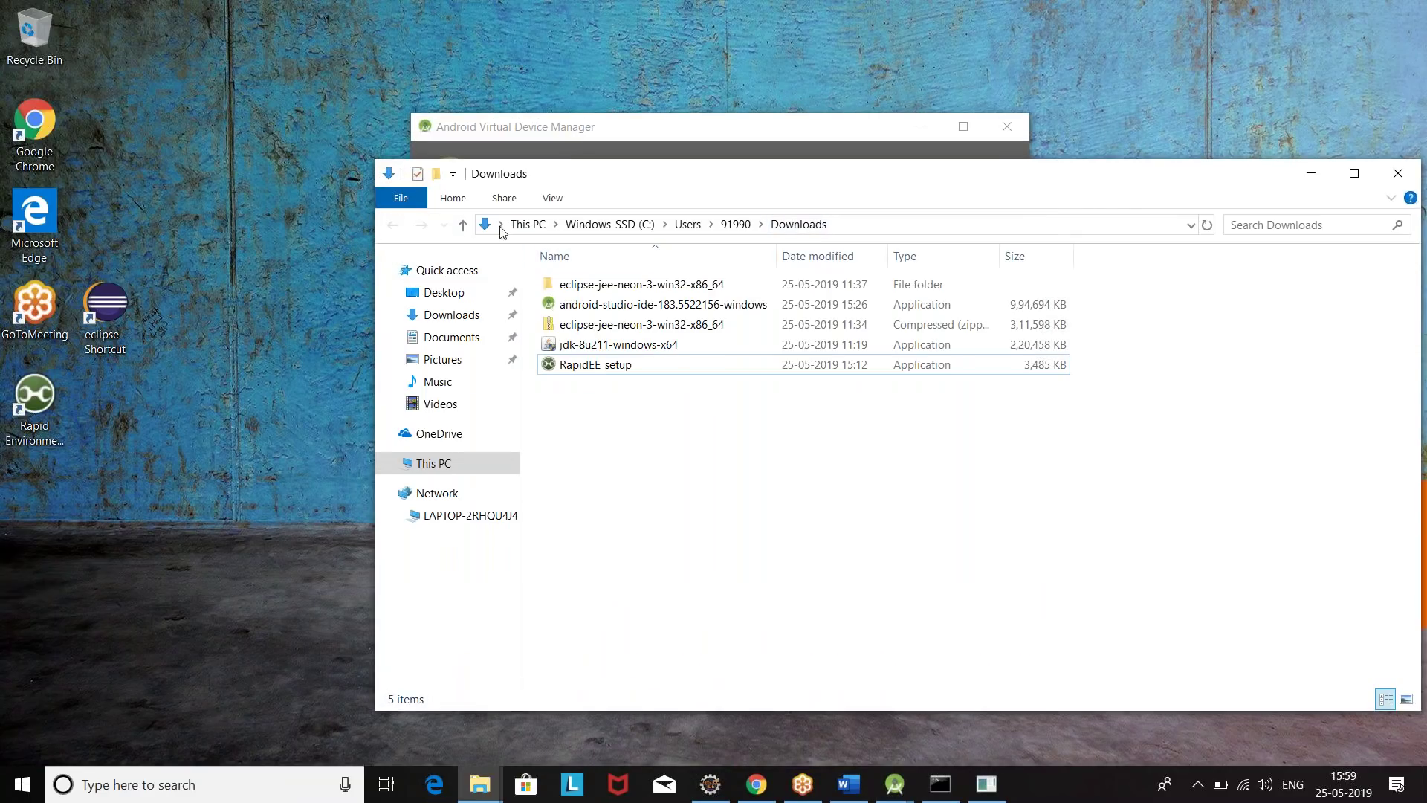
click(405, 199)
click(437, 404)
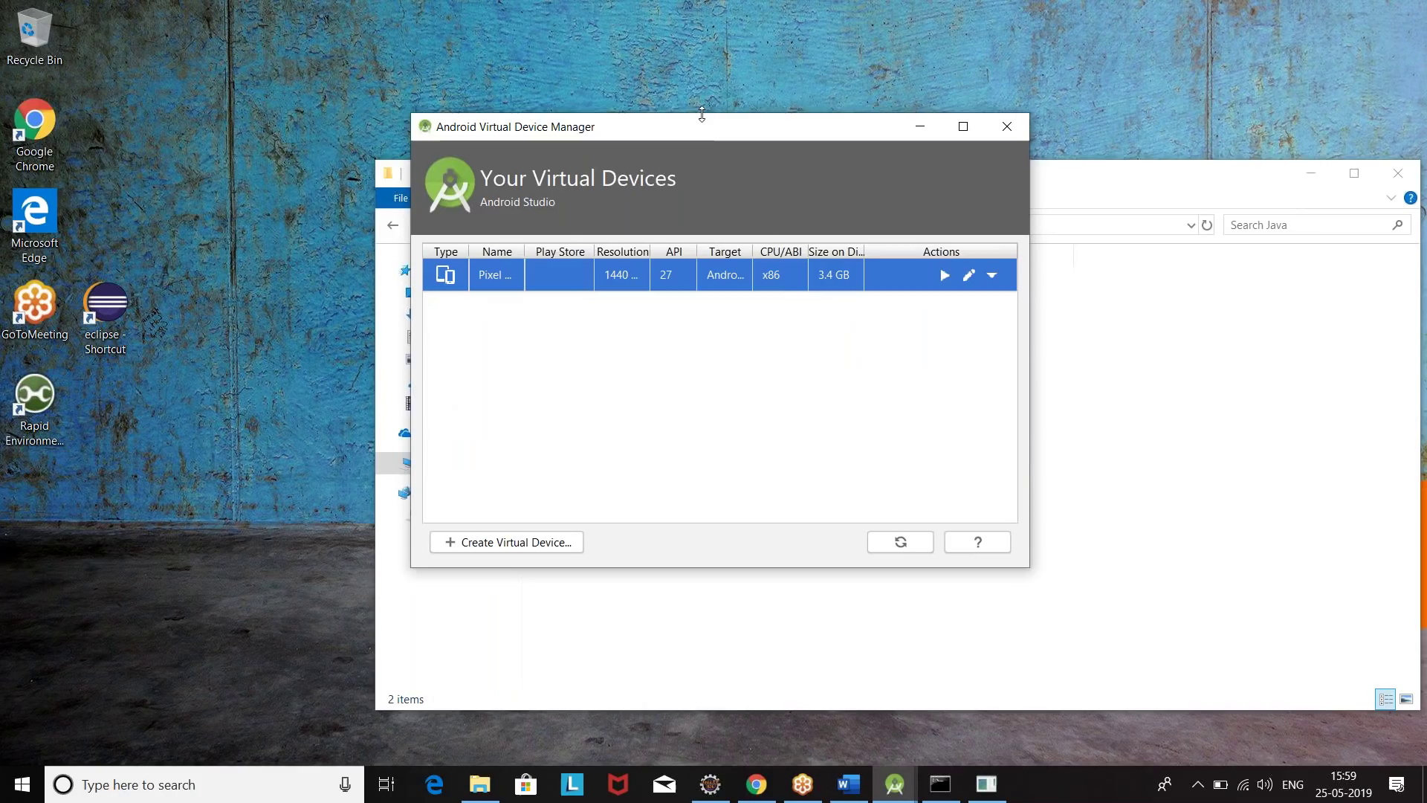
drag(710, 133, 478, 182)
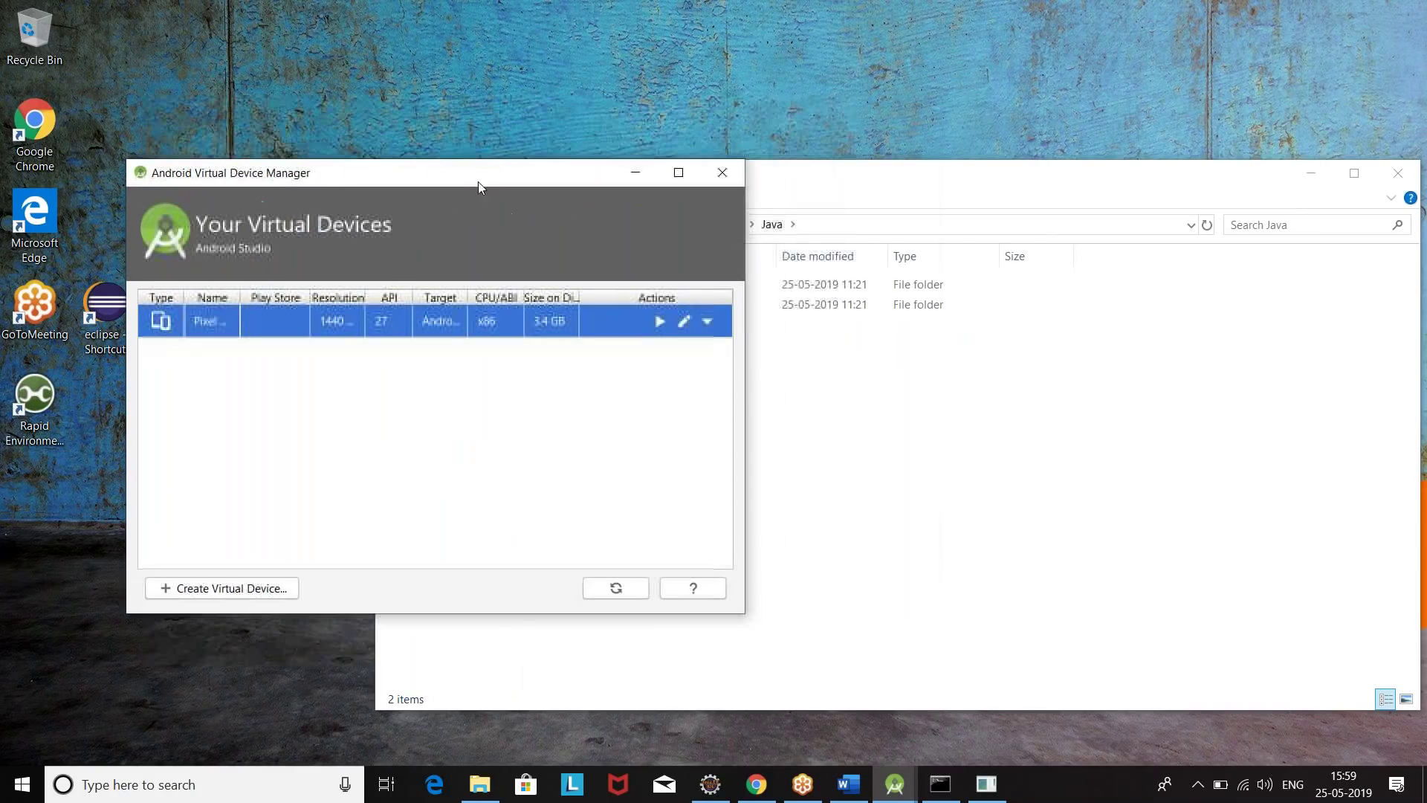
click(806, 176)
right_click(806, 175)
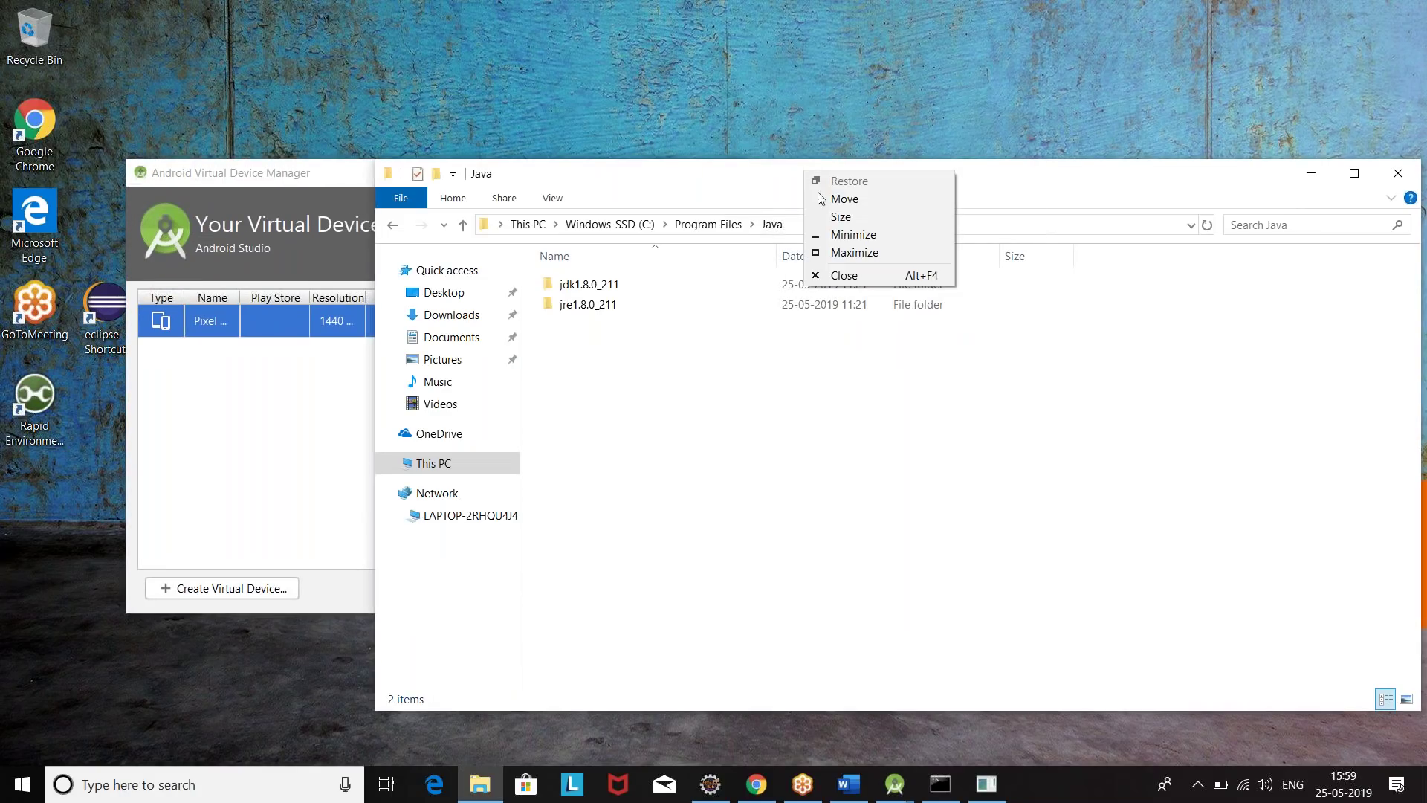
click(858, 275)
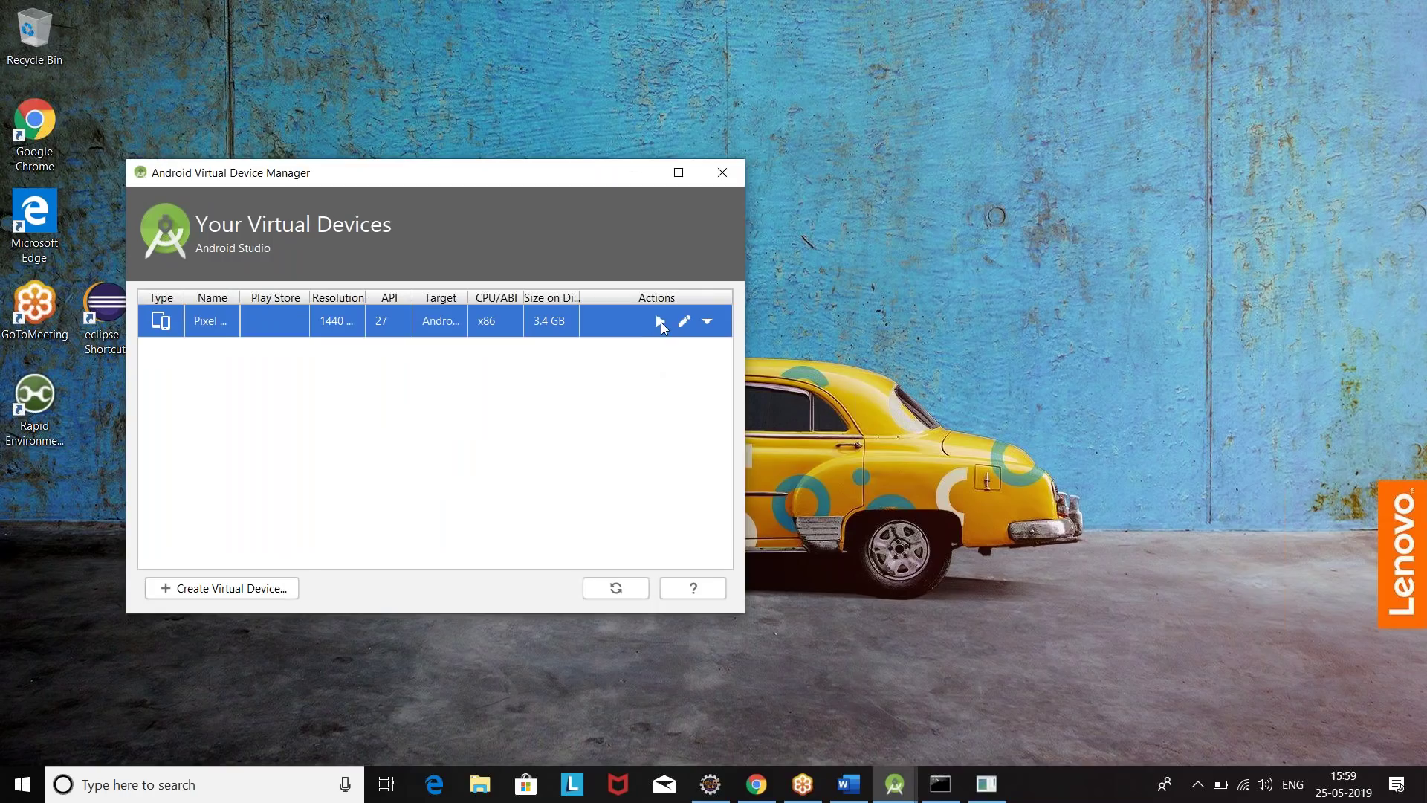
Launch the Pixel virtual device and move the Android Virtual Device Manager clear of the emulator
click(660, 321)
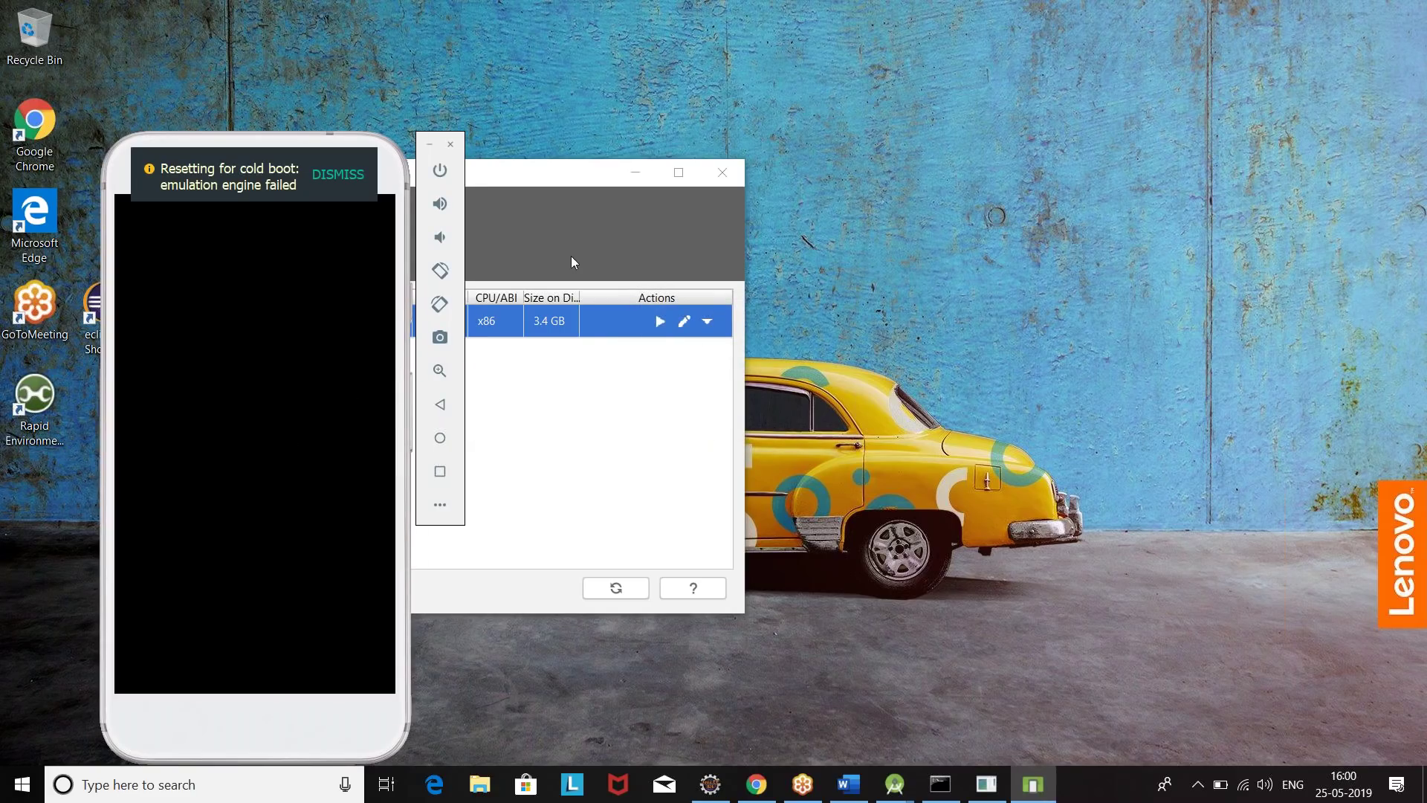
click(538, 177)
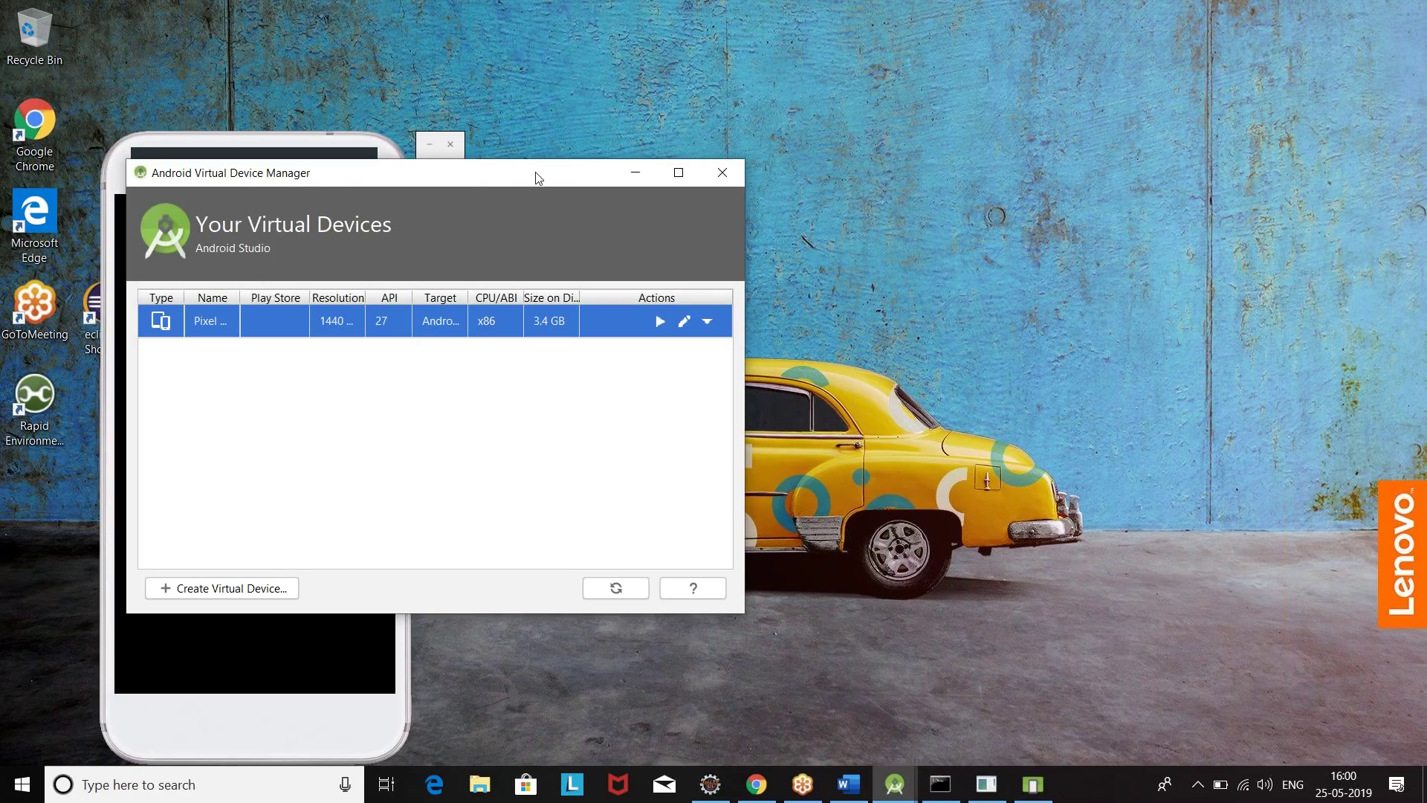
drag(561, 165, 932, 101)
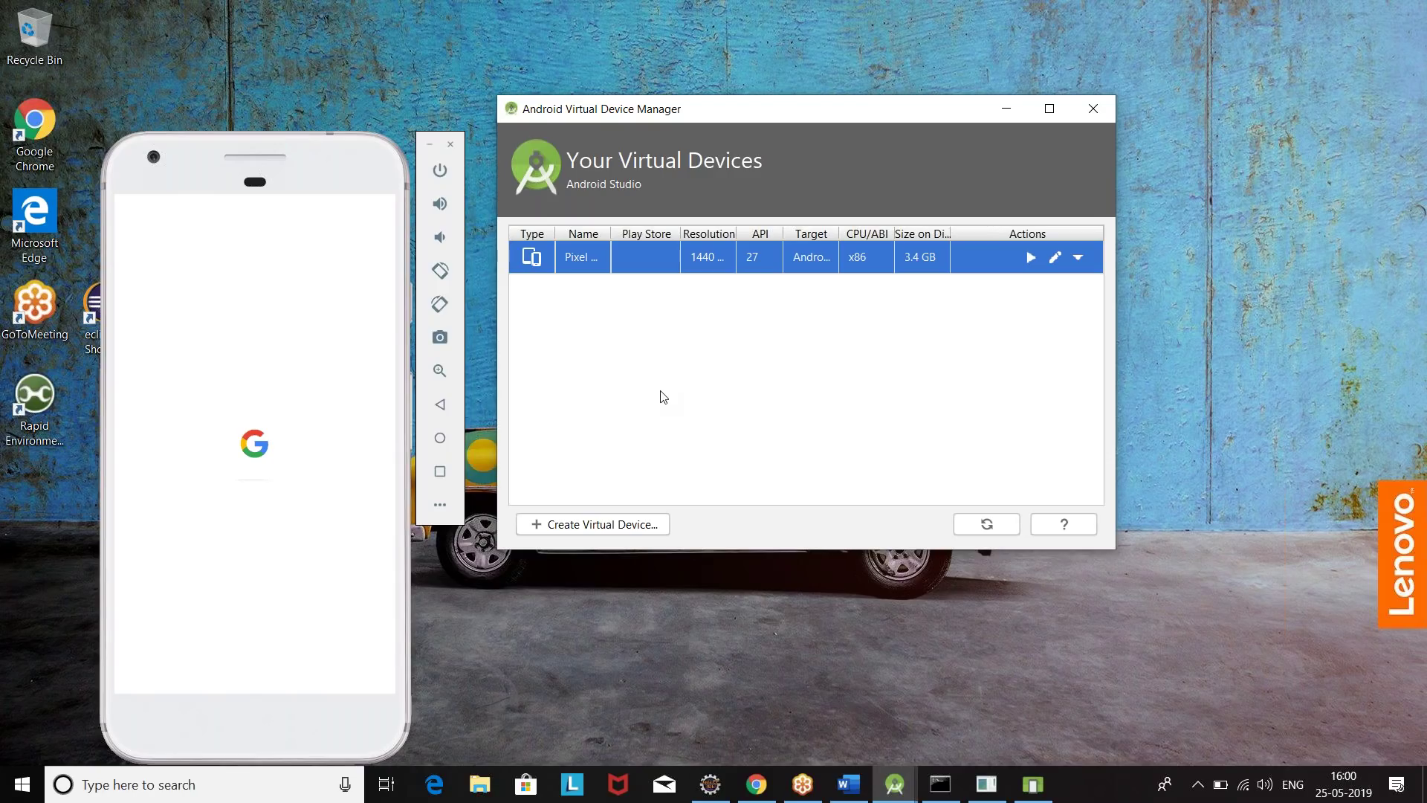
Switch to the Word document and add the numbered item "4. Go to AVD Manager:" below the CMD section
click(850, 785)
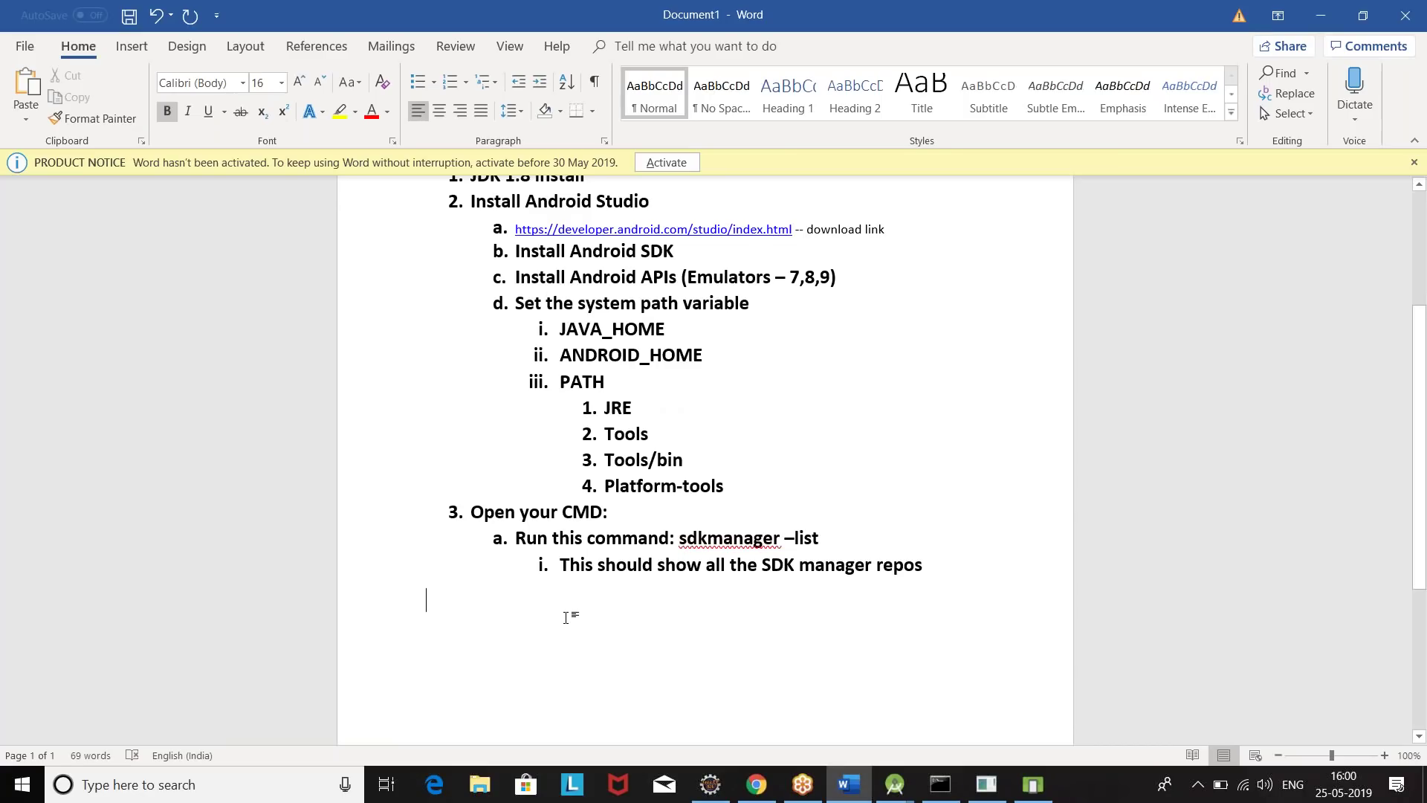
text(4. Go to AVD )
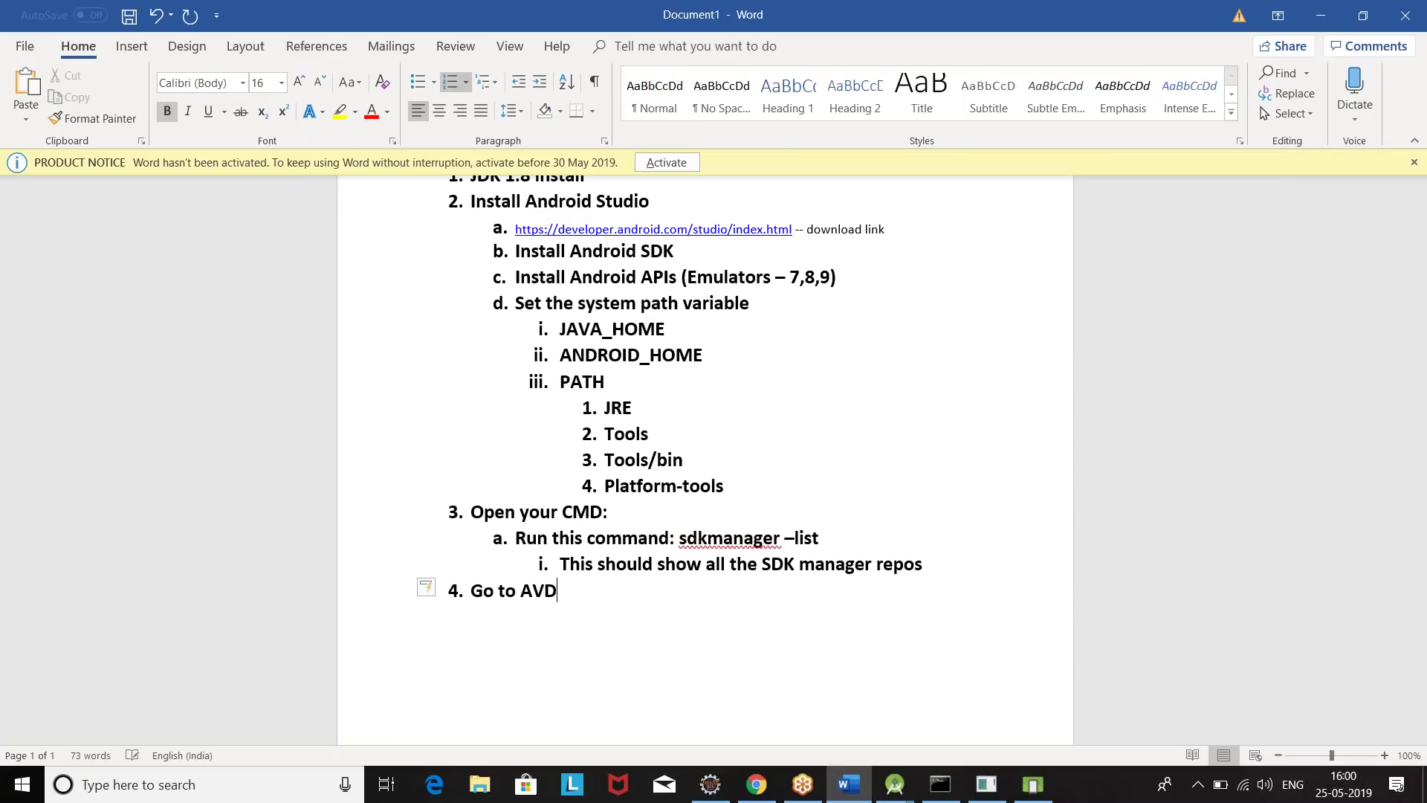
text(Manager)
key(BackSpace)
text(:)
Add a lettered sub-item reading "Create a virtual device:" under the AVD Manager item
key(Return)
key(Tab)
text(Create a device)
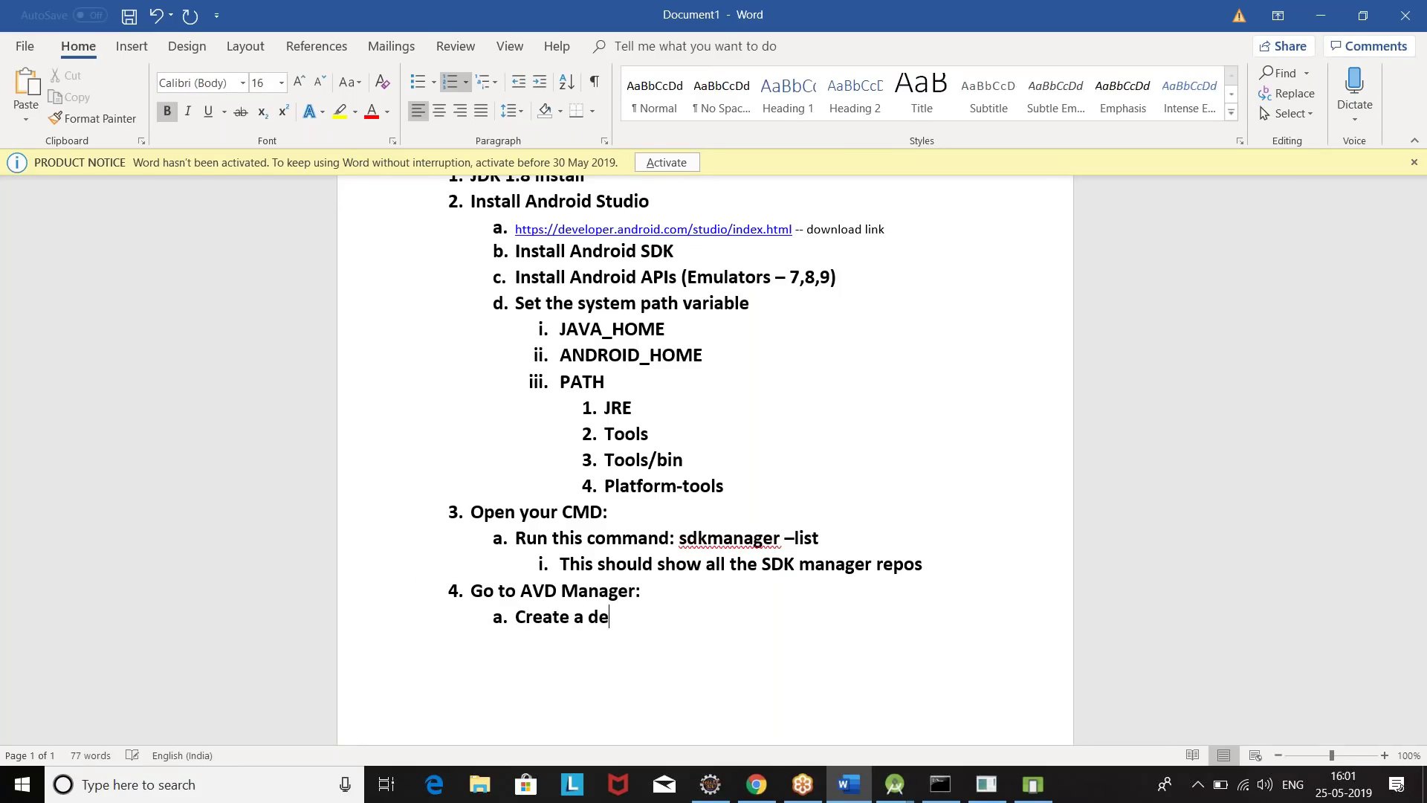
key(BackSpace)
key(BackSpace)
key(BackSpace)
key(BackSpace)
key(BackSpace)
key(BackSpace)
text(virtual device: )
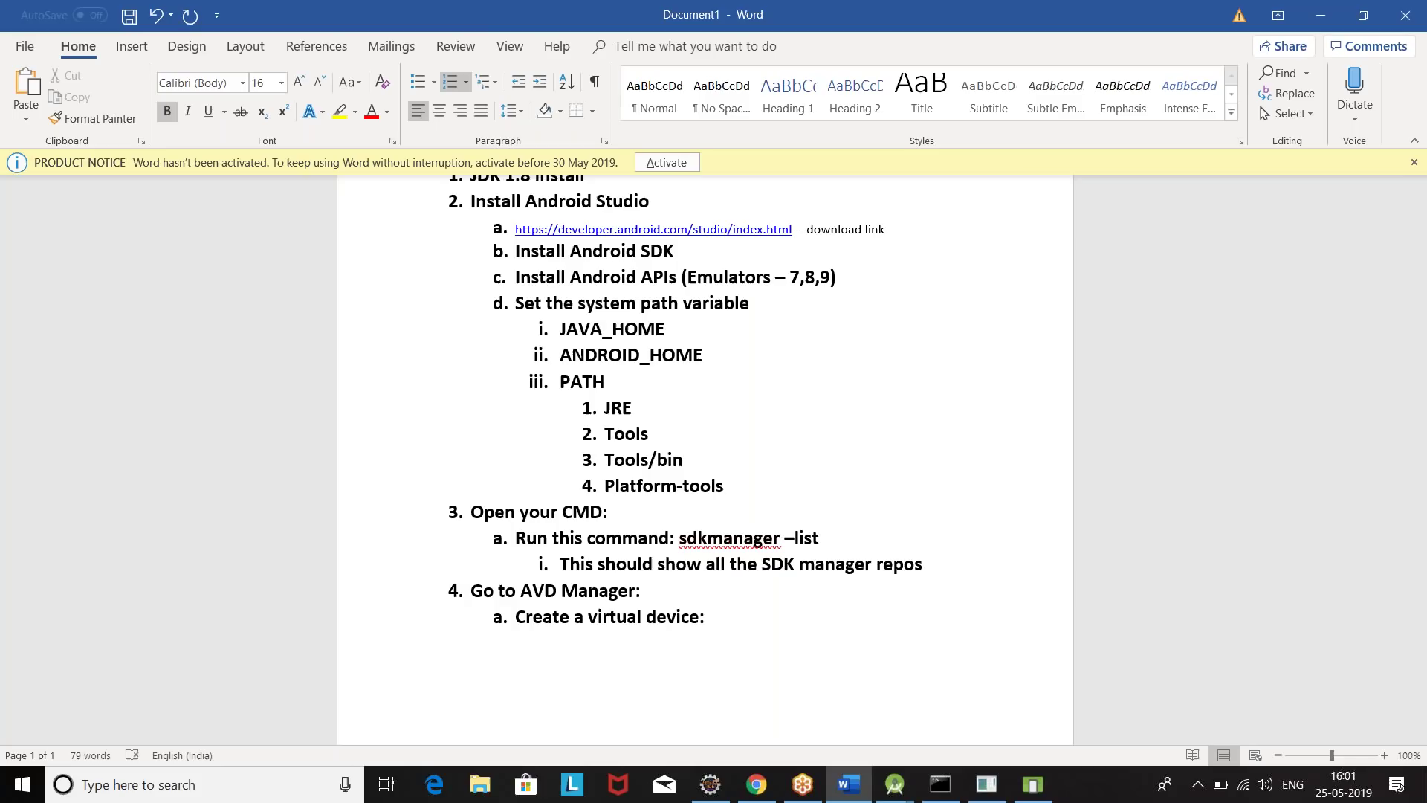
Complete the sub-item with "Google PIXL 2 API27" and add a second sub-item "Launch it"
text(P)
text(XIL)
key(BackSpace)
key(BackSpace)
key(BackSpace)
key(BackSpace)
key(BackSpace)
text(Google PIXK)
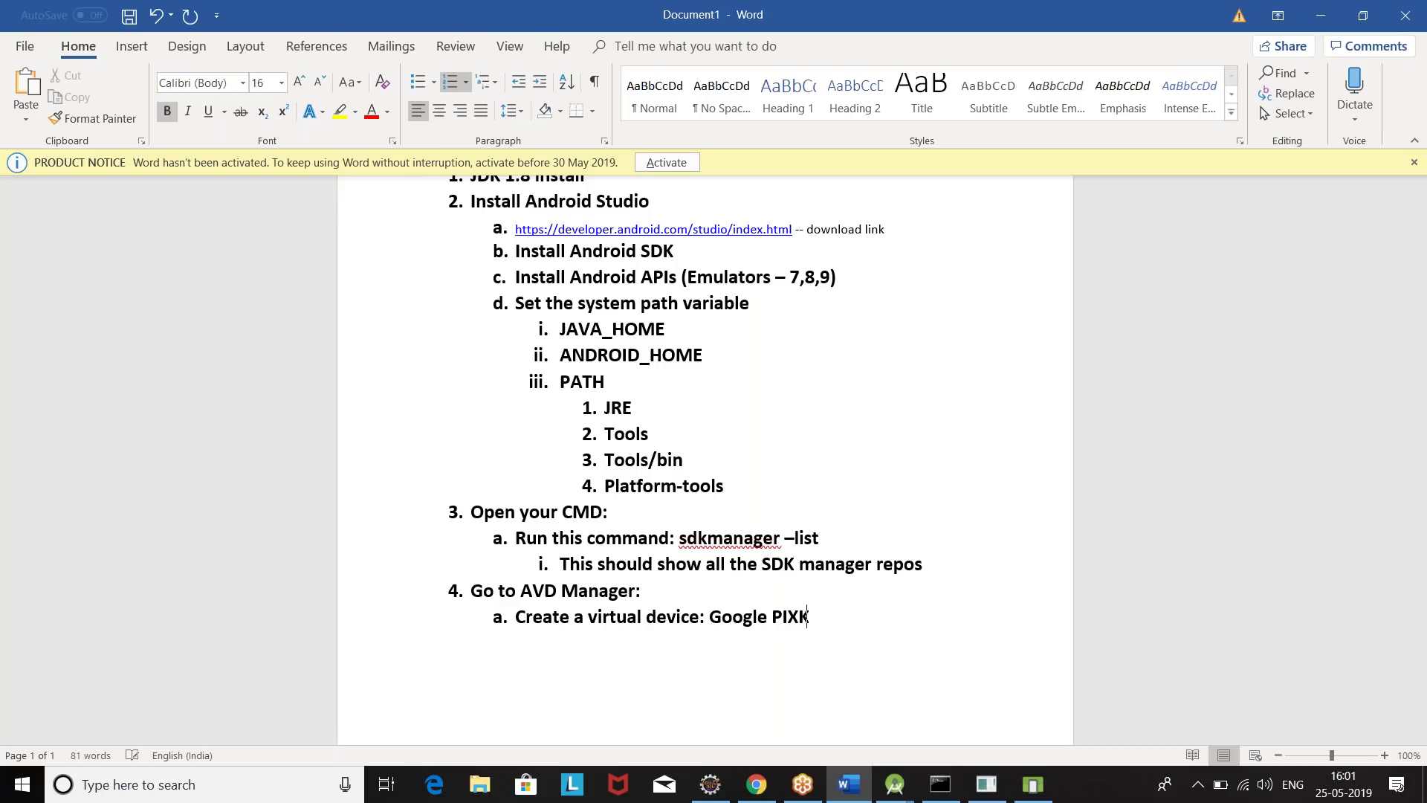
key(BackSpace)
text(L 2 API27)
key(Return)
text(Launch it)
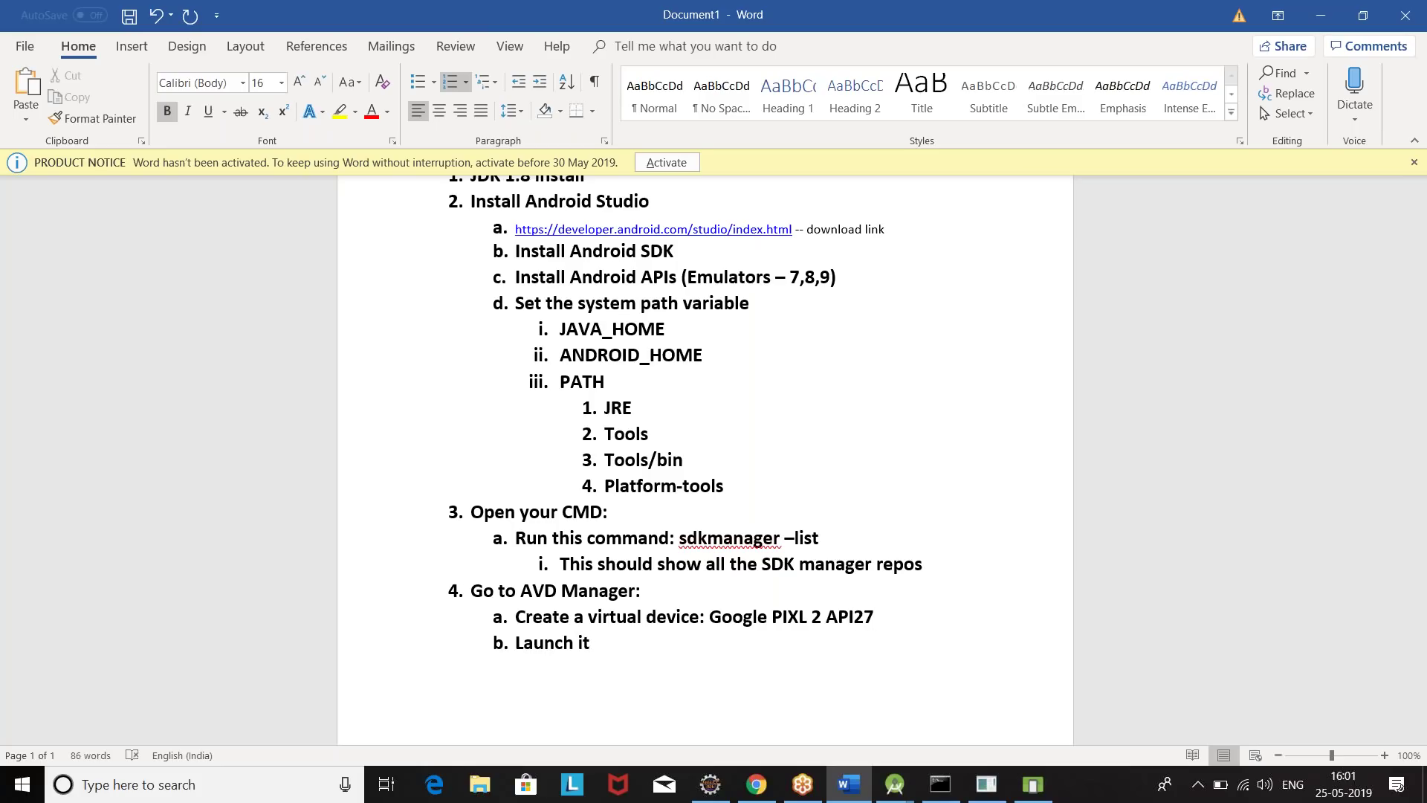
Bring up the running emulator, check its app list and home screen, and close the emulator
click(1033, 784)
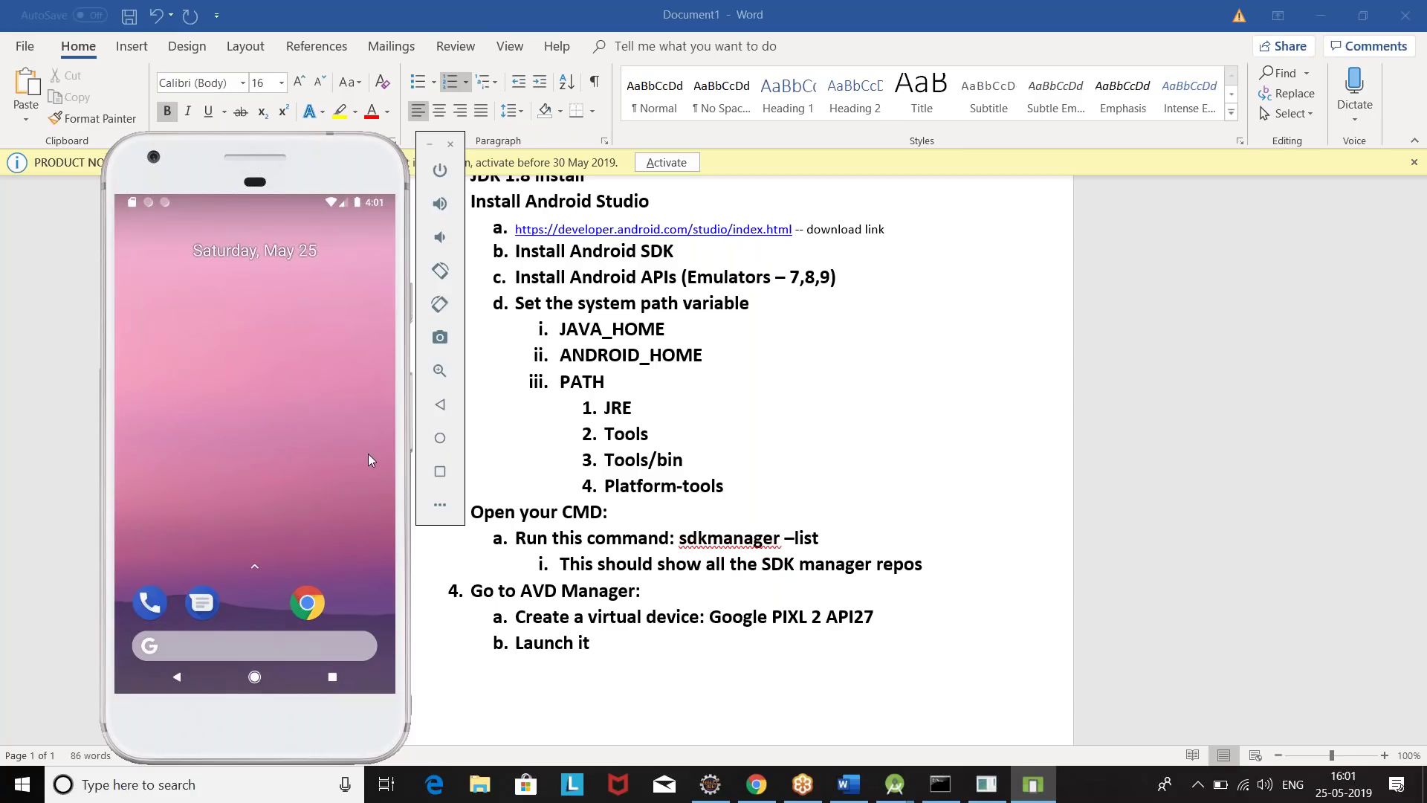
click(253, 564)
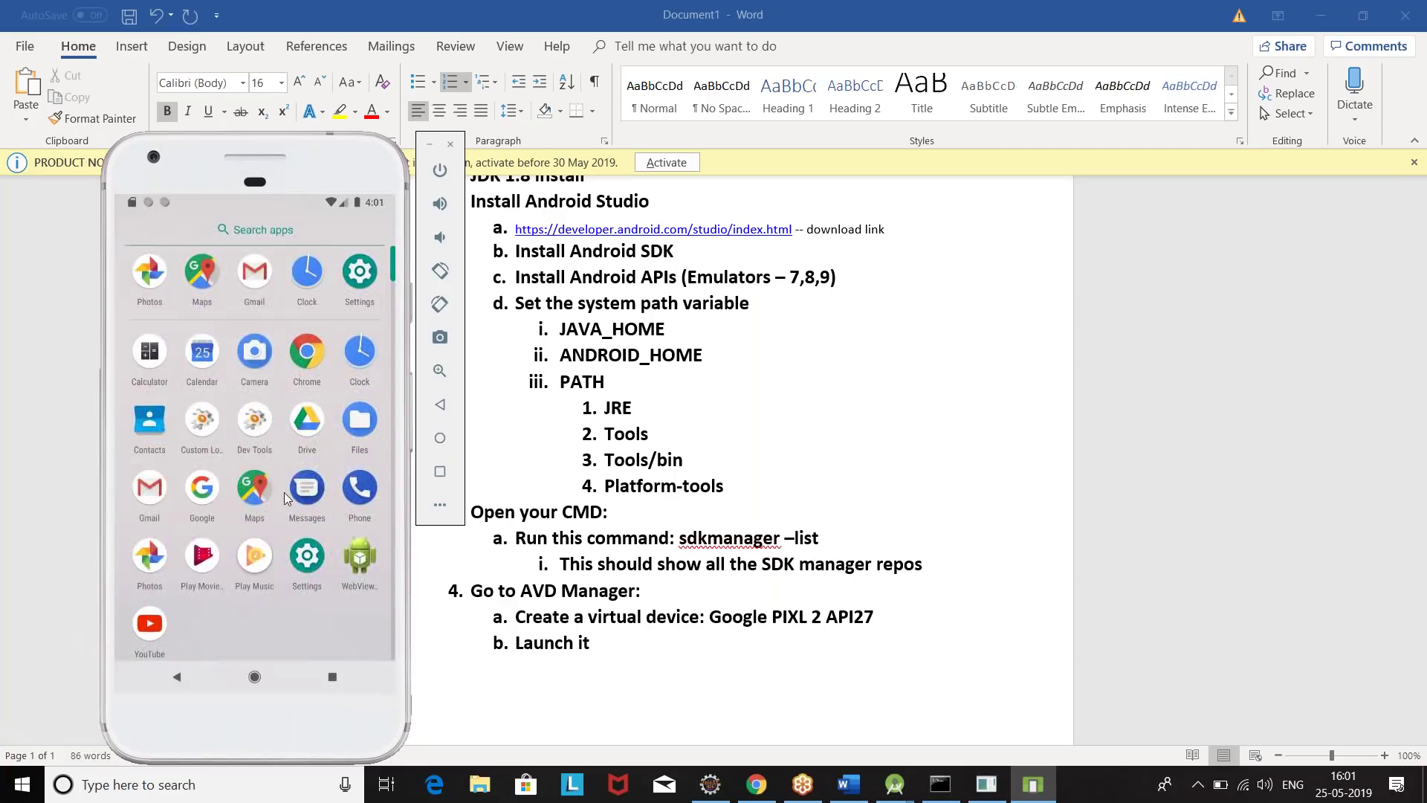
click(195, 520)
click(255, 678)
click(255, 678)
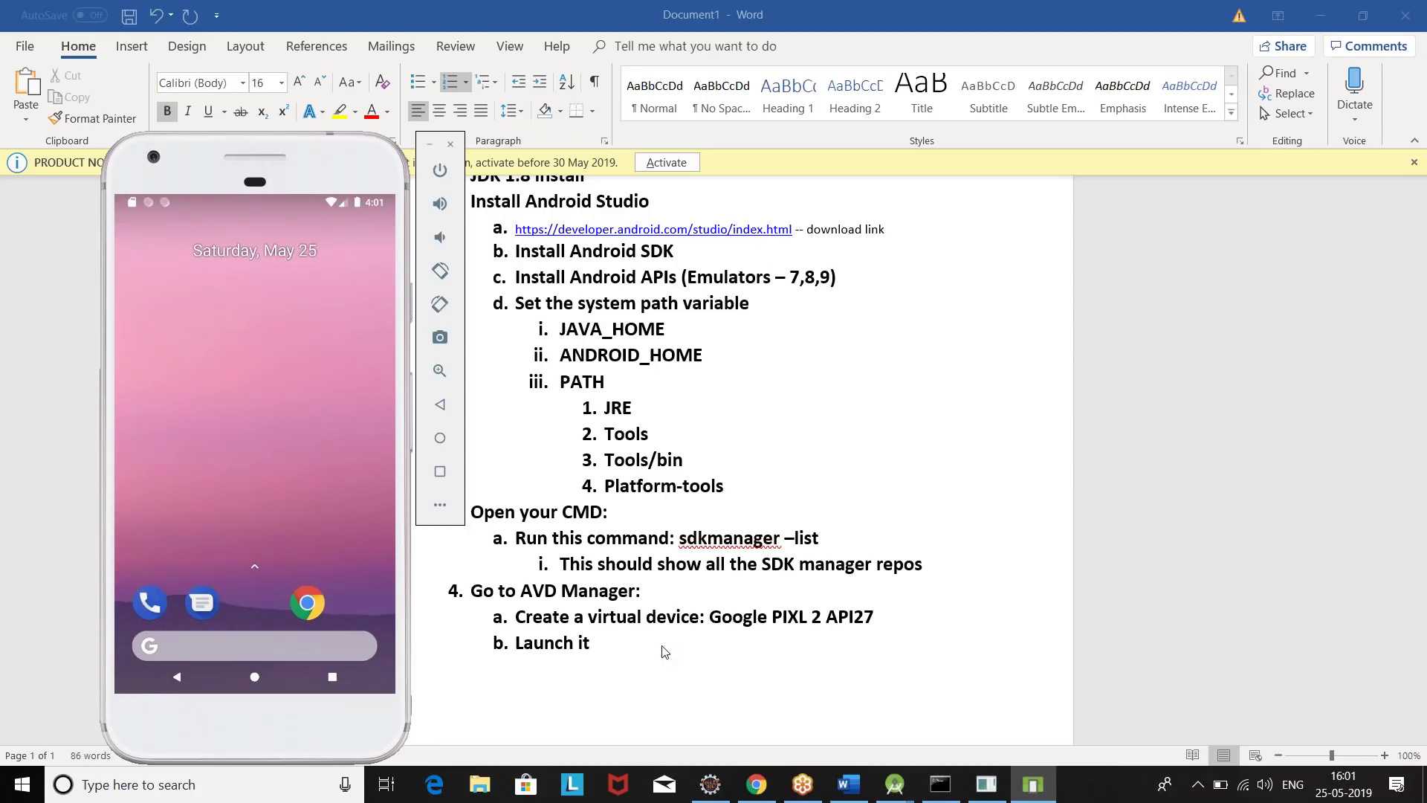
click(450, 147)
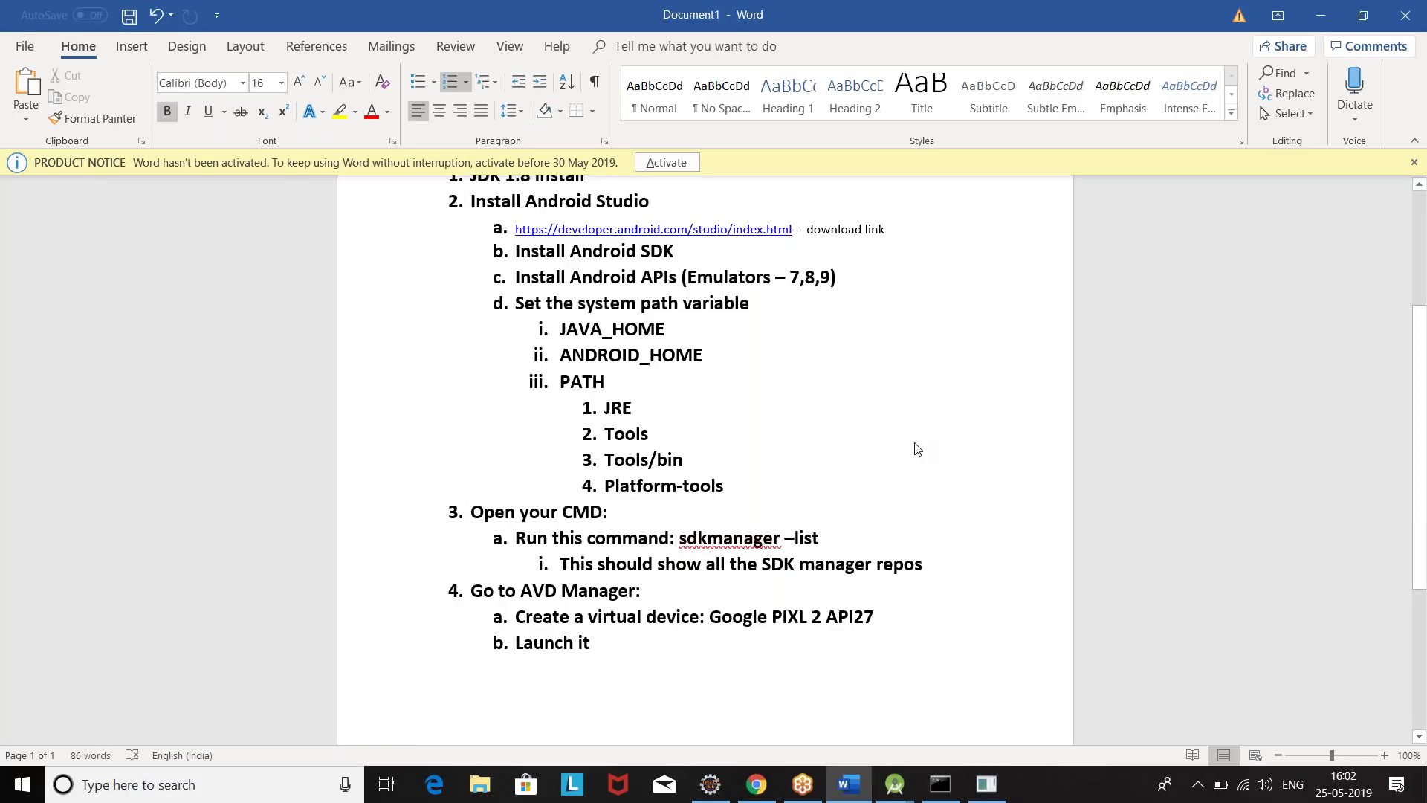
Add the numbered item "5. Appium Desktop Installation:" to the Word document and start an empty lettered sub-item under it
key(Return)
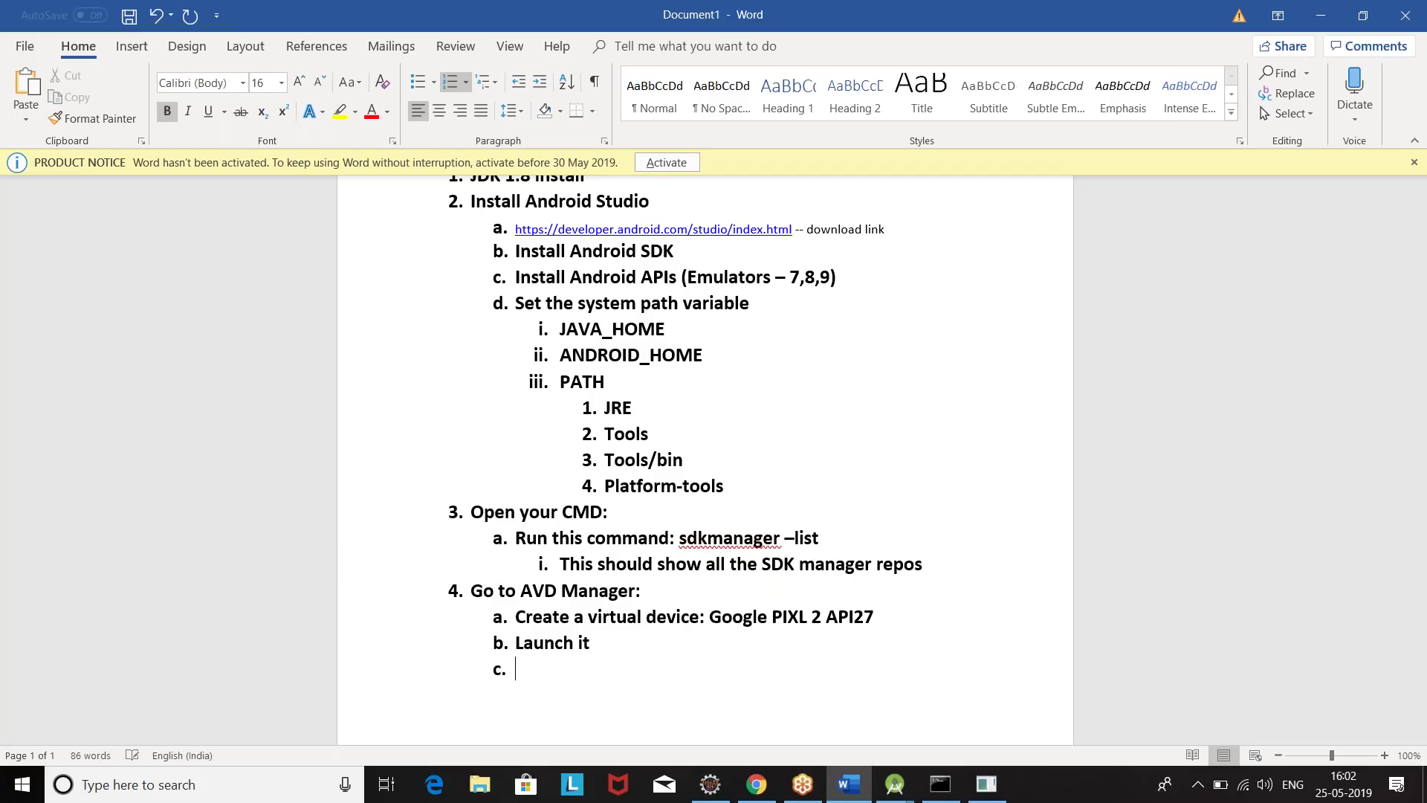
key(BackSpace)
key(Return)
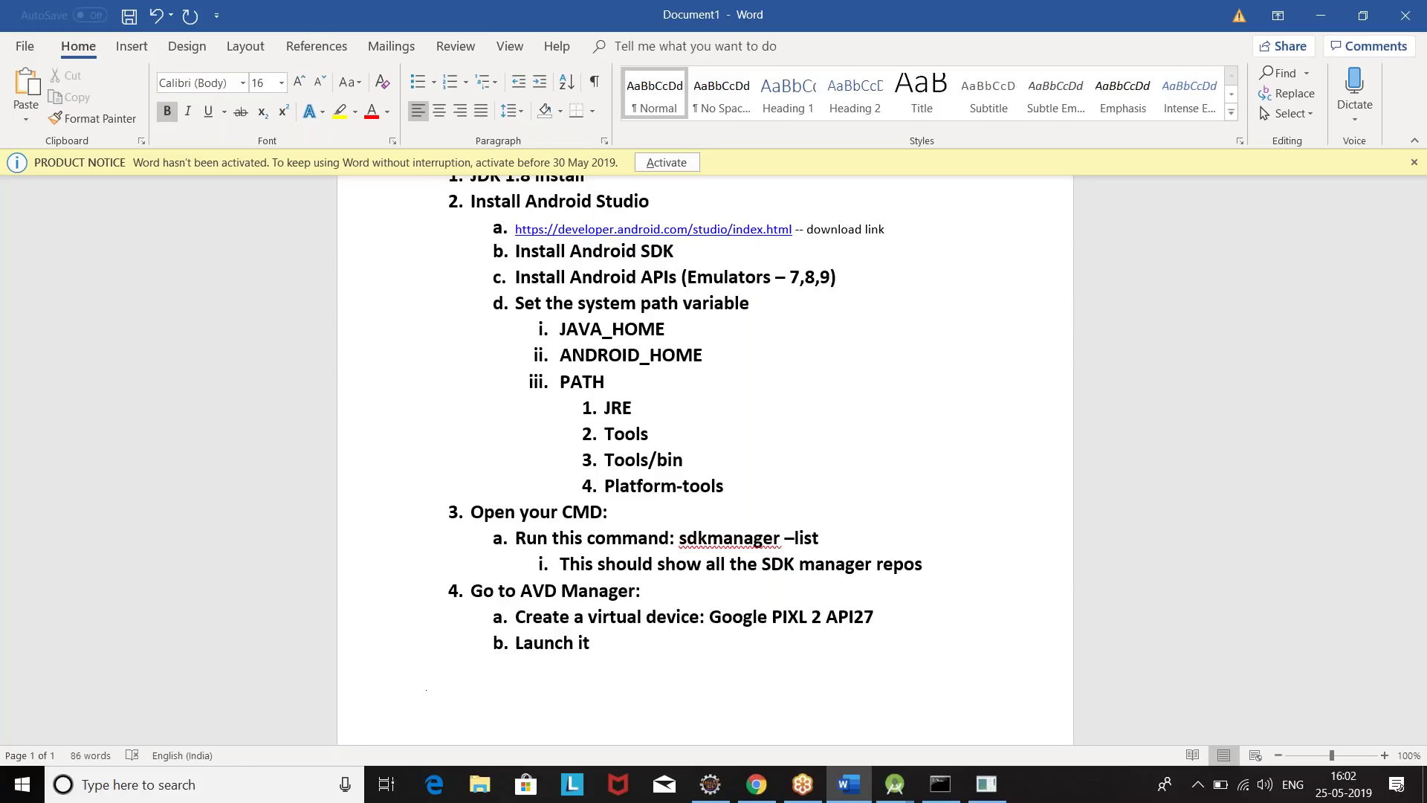
text(5. A)
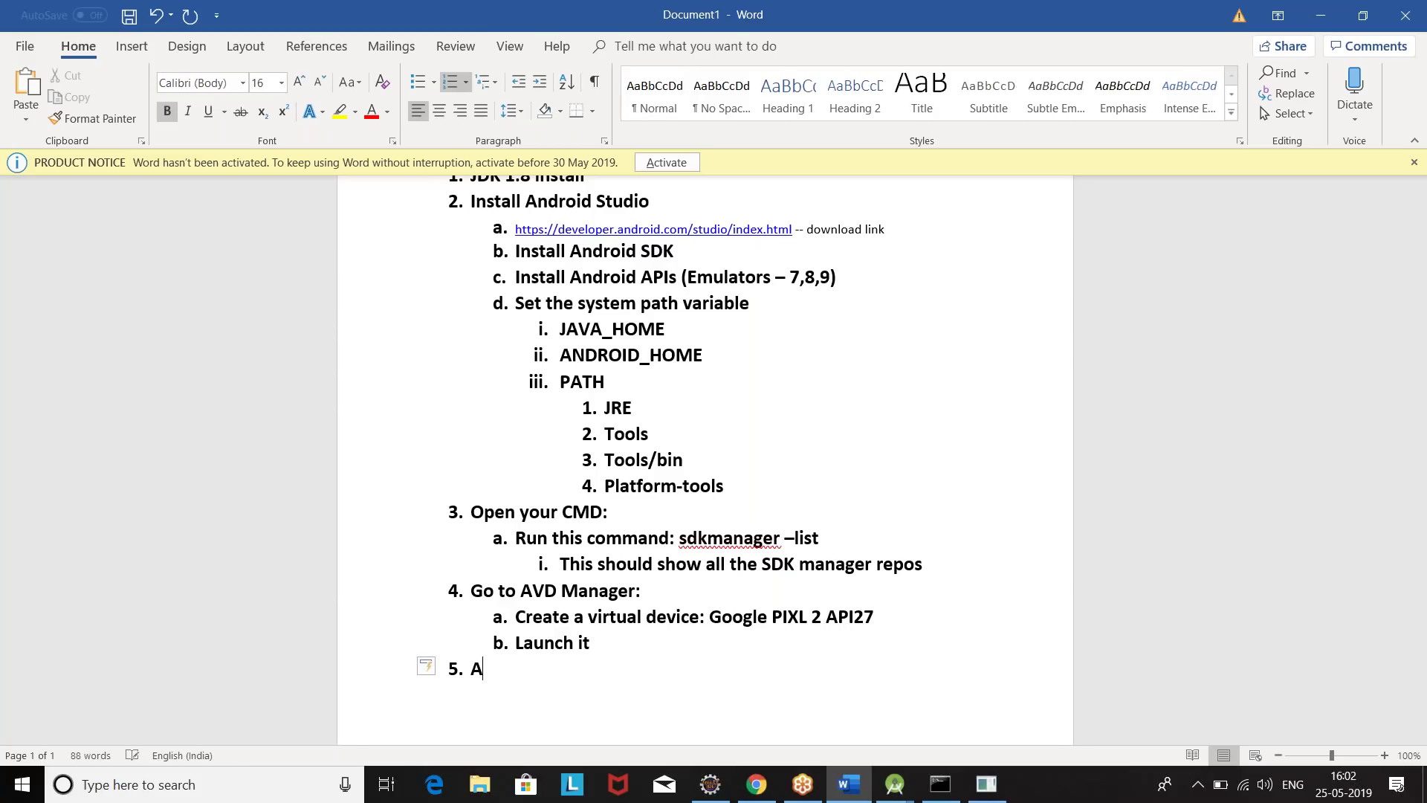
text(ppium Desktop Installation:)
key(Return)
key(Tab)
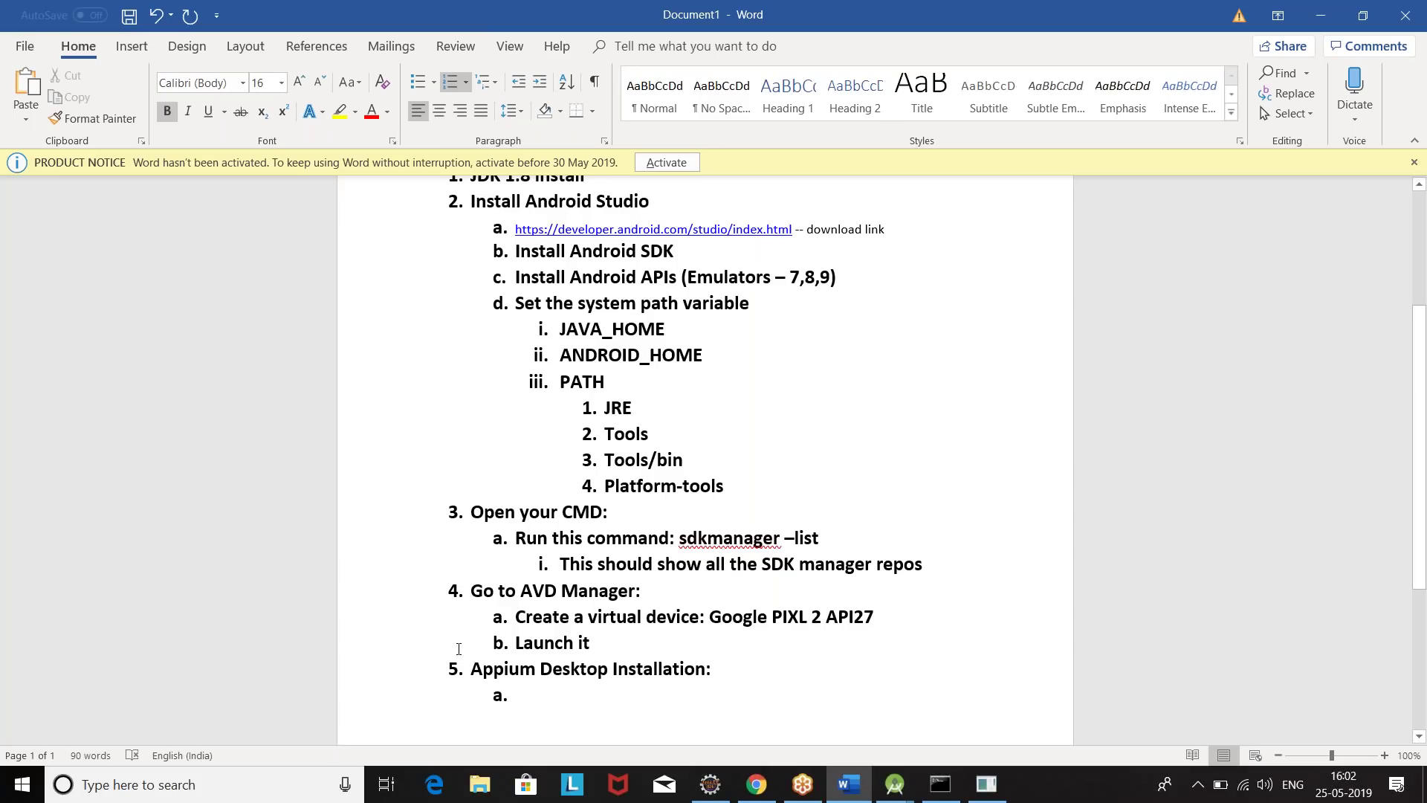
Open a new Chrome window and go to appium.io/downloads.html
click(756, 784)
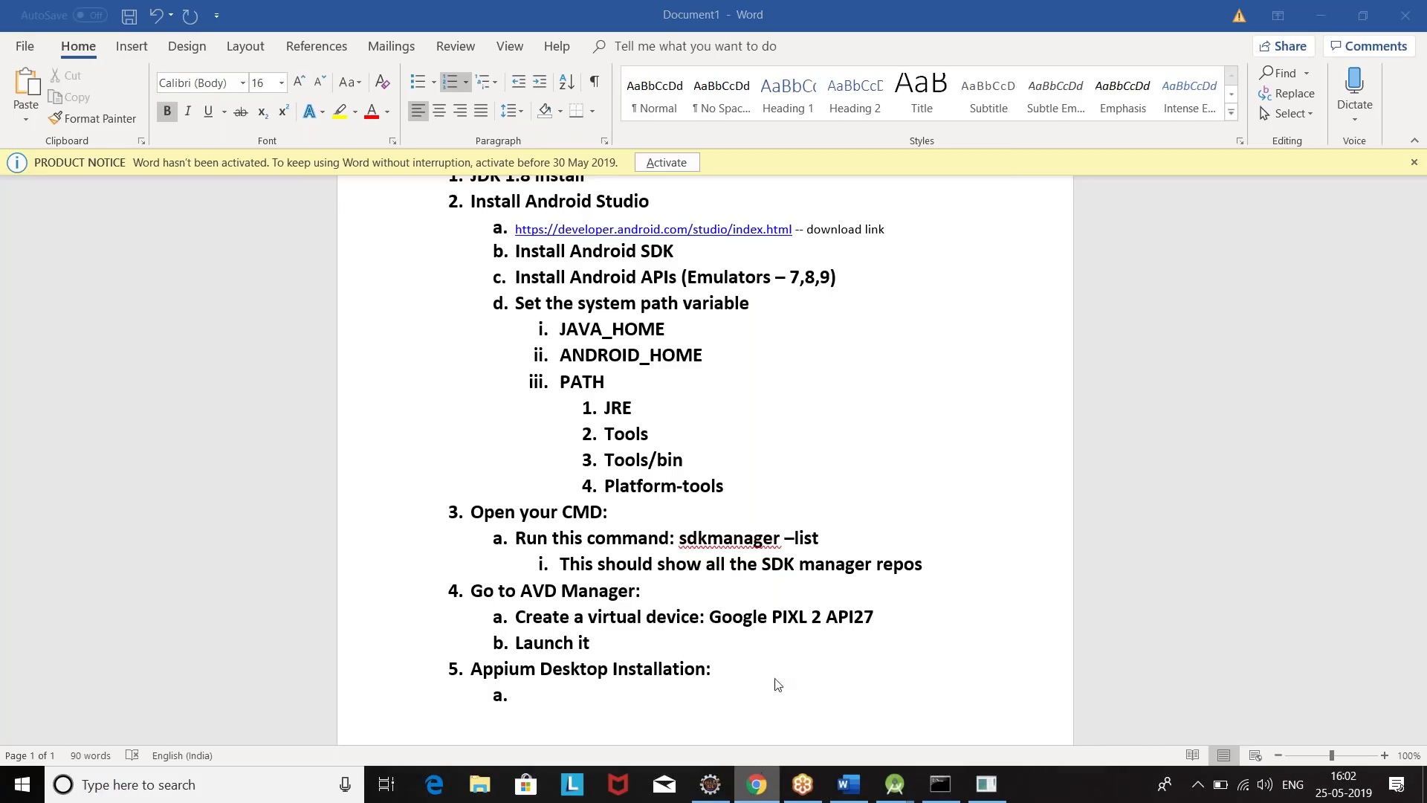
right_click(756, 784)
click(710, 609)
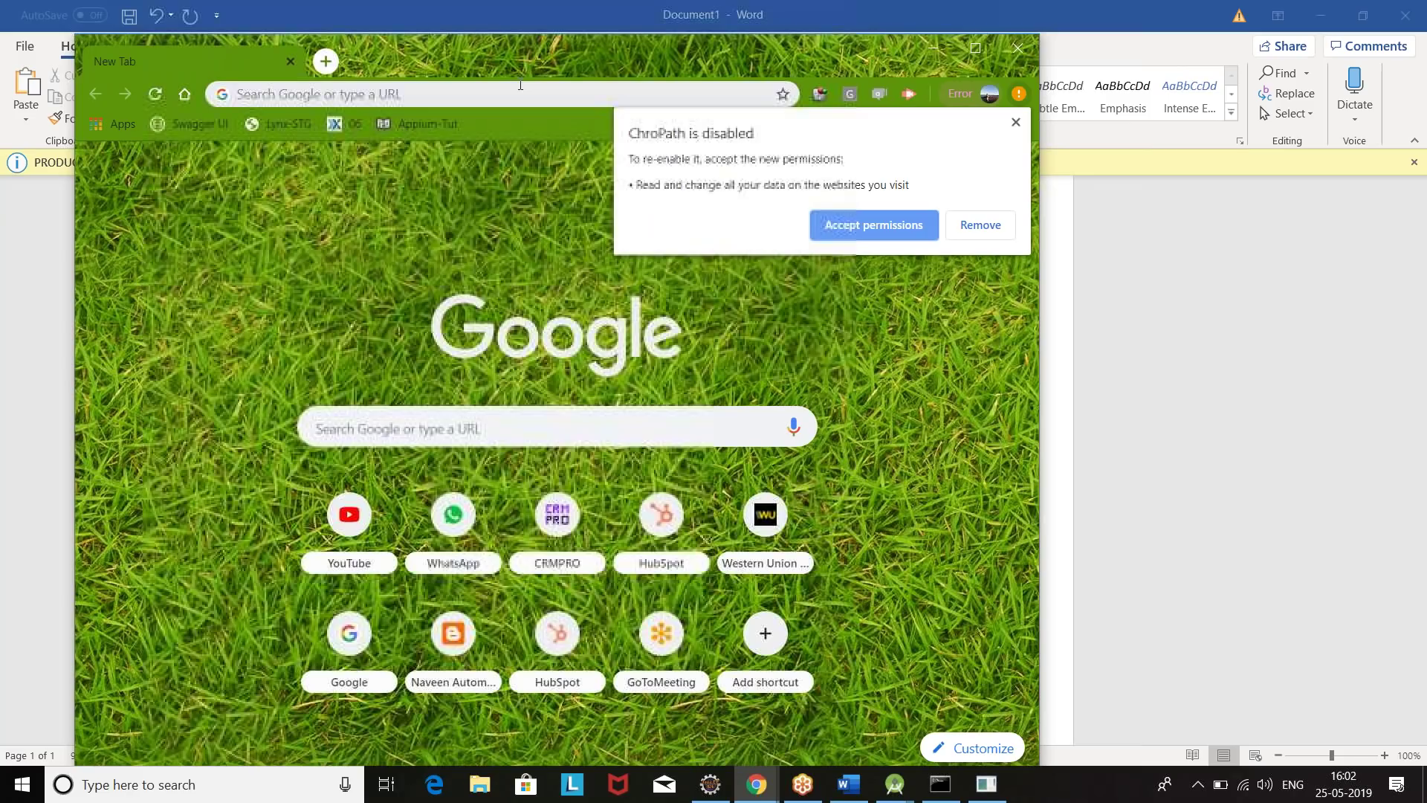
click(665, 85)
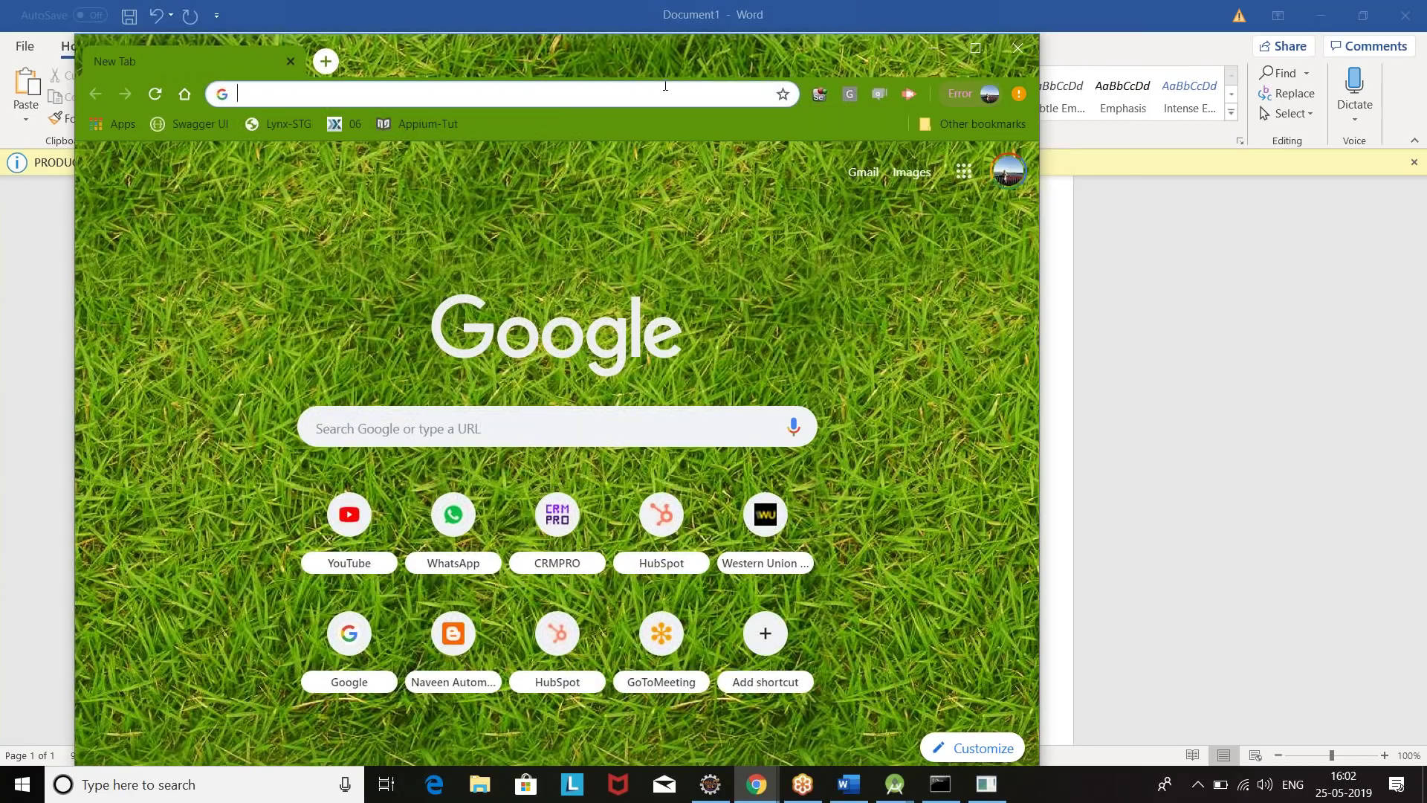
text(appium)
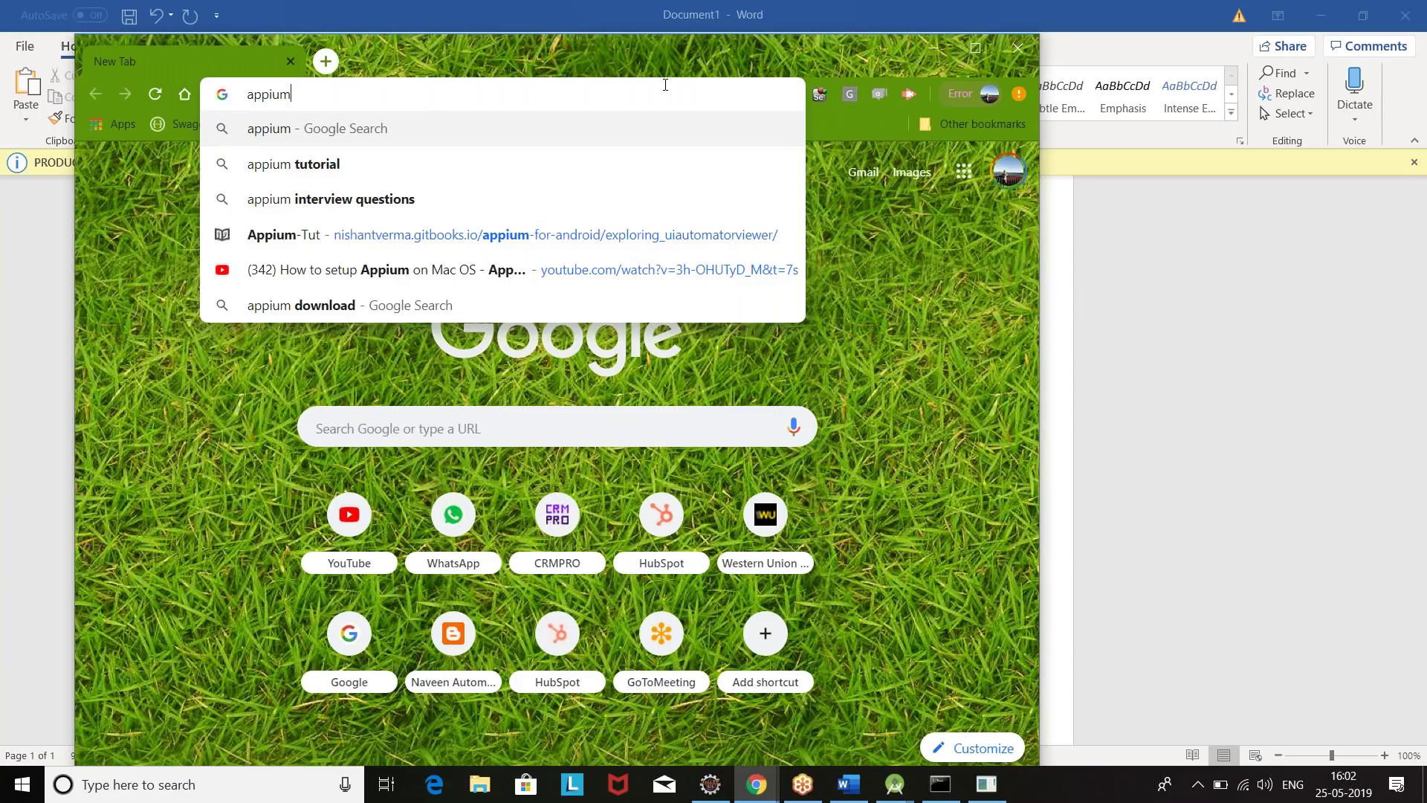
text(.io/)
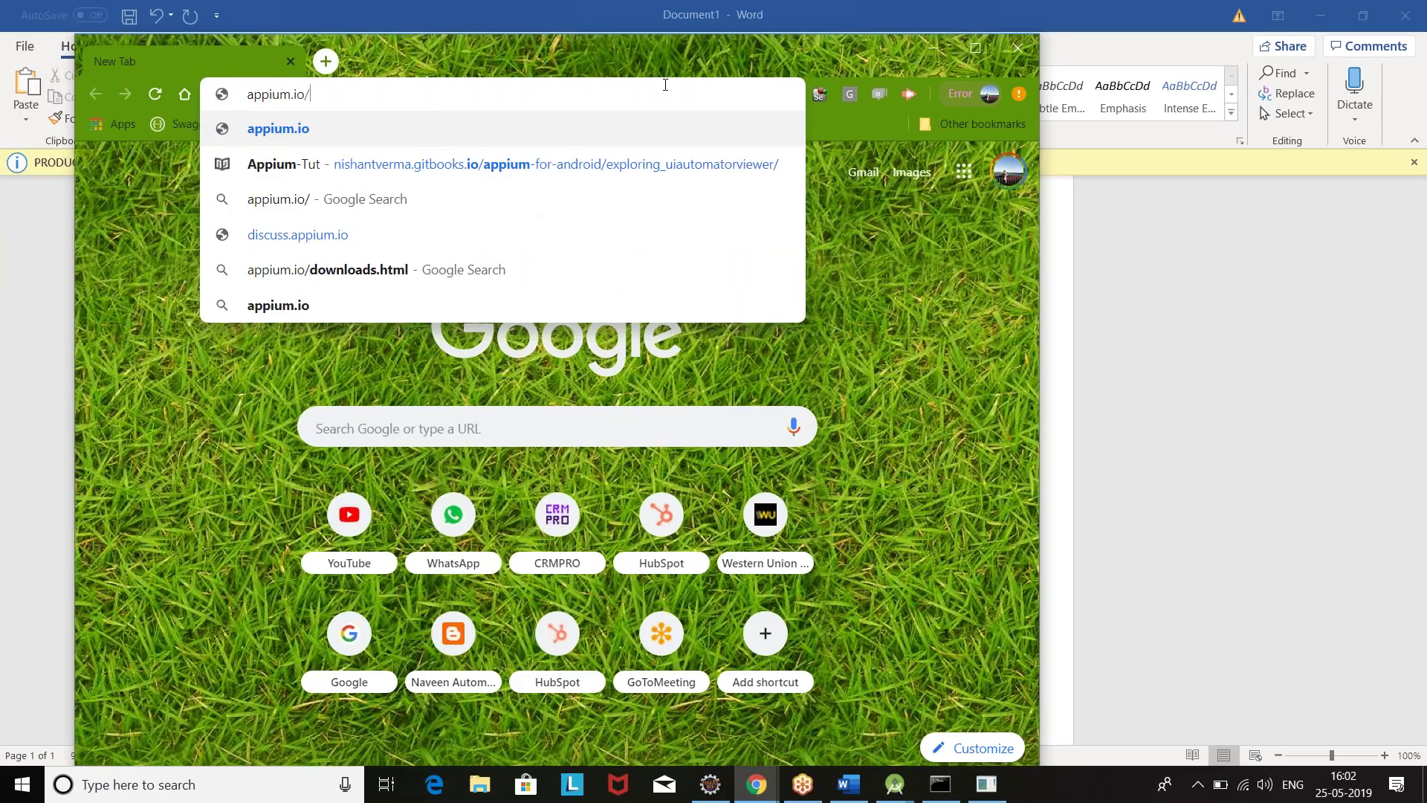
text(d)
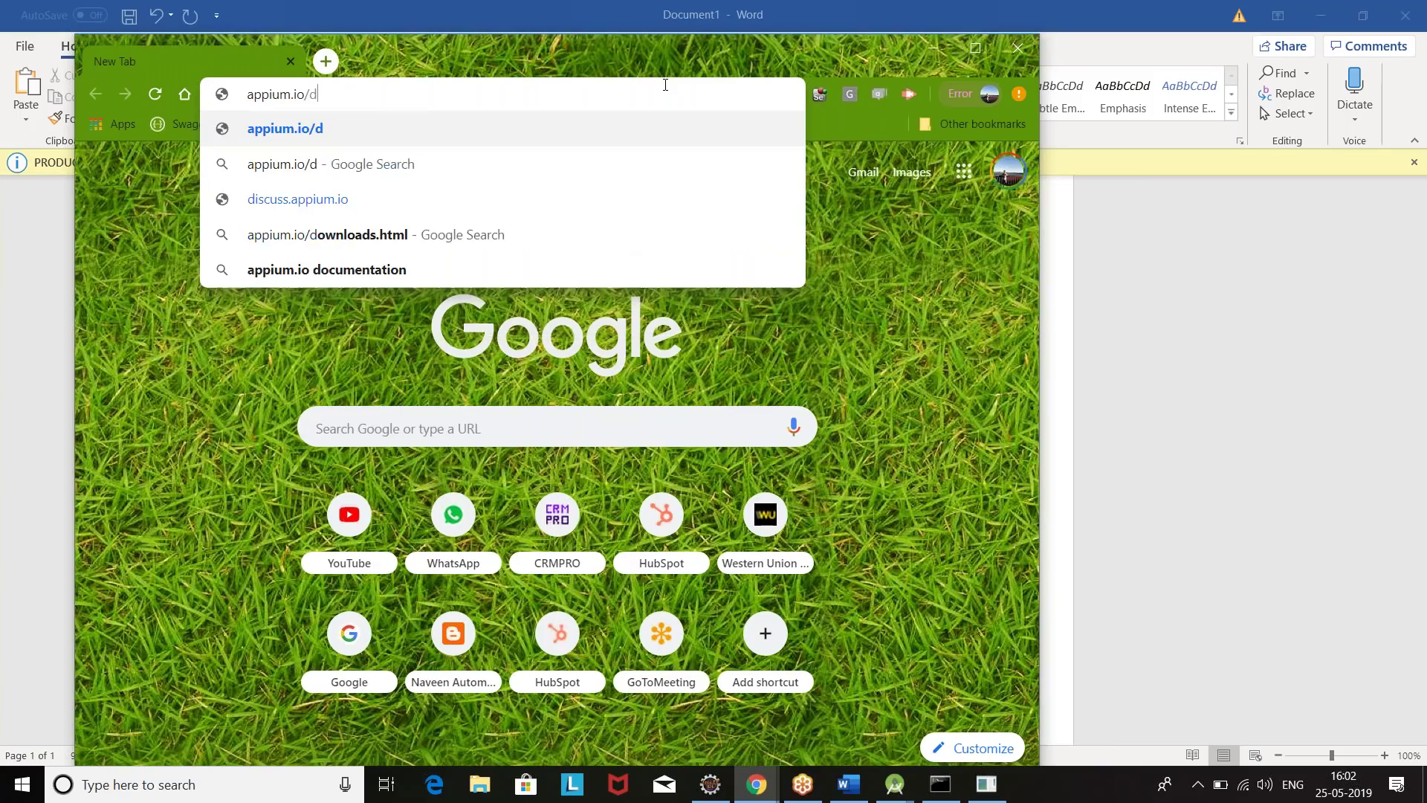
text(ownloads.htm)
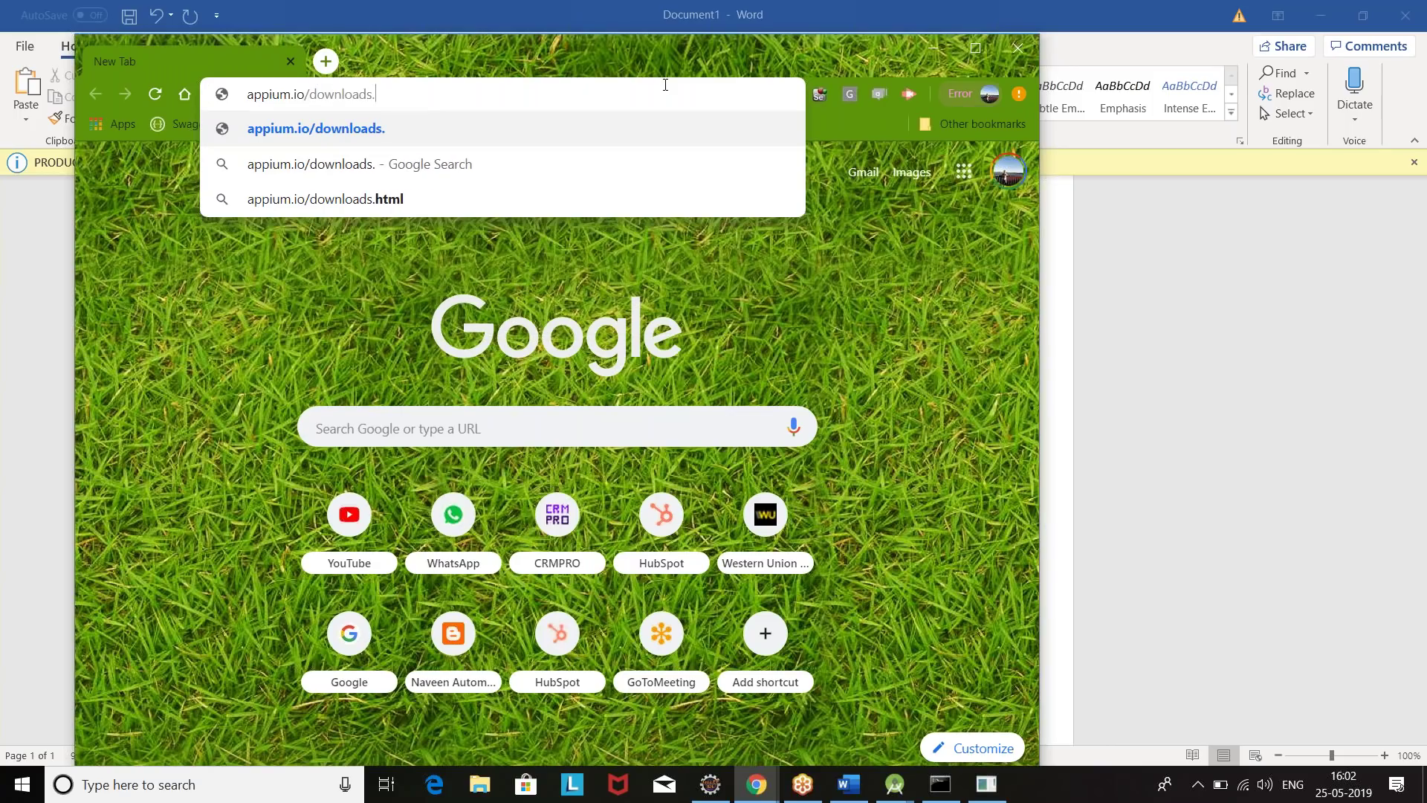
text(l)
key(Return)
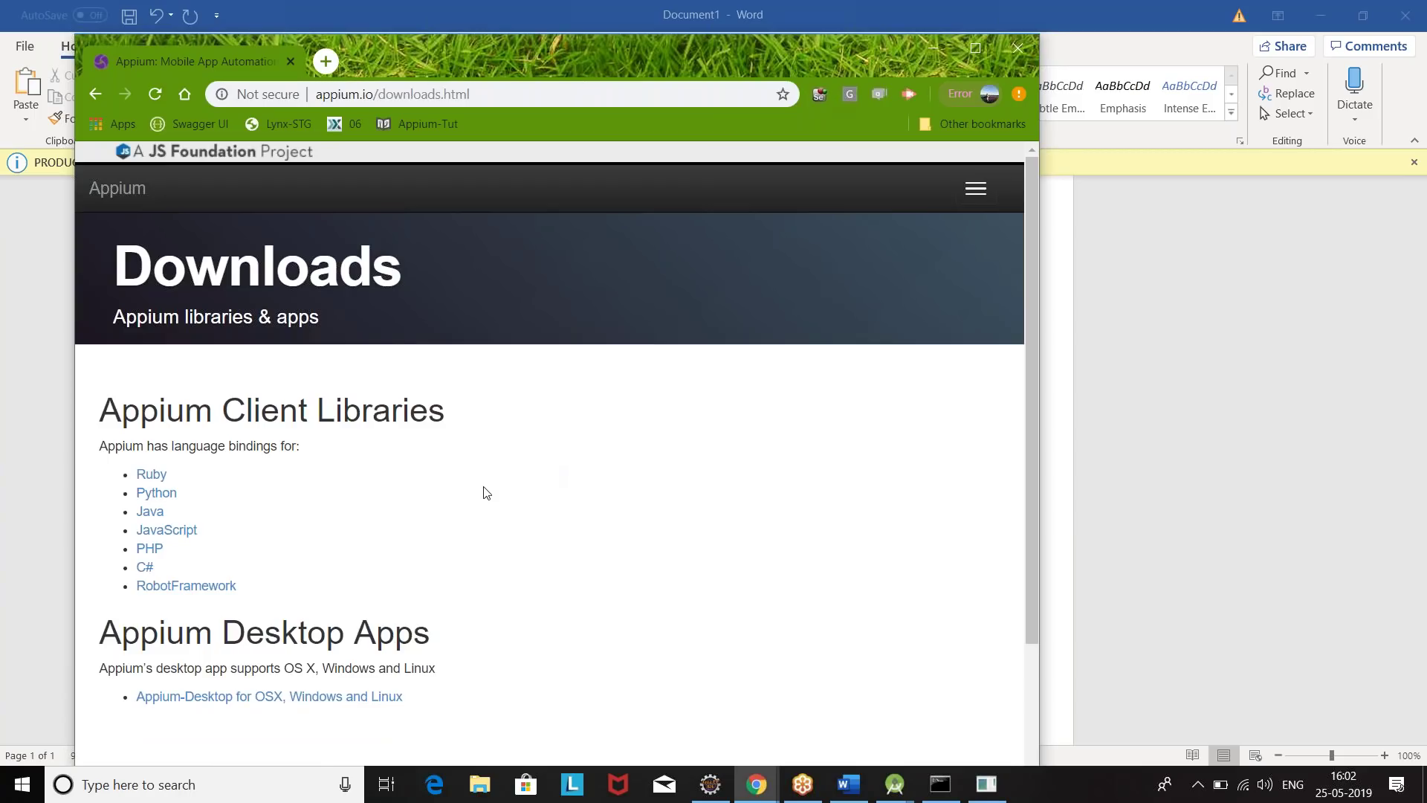
Follow the Appium-Desktop link for OSX, Windows and Linux and download Appium-windows-1.13.0.exe from the 1.13.0 release assets
scroll(487, 493, down, 2)
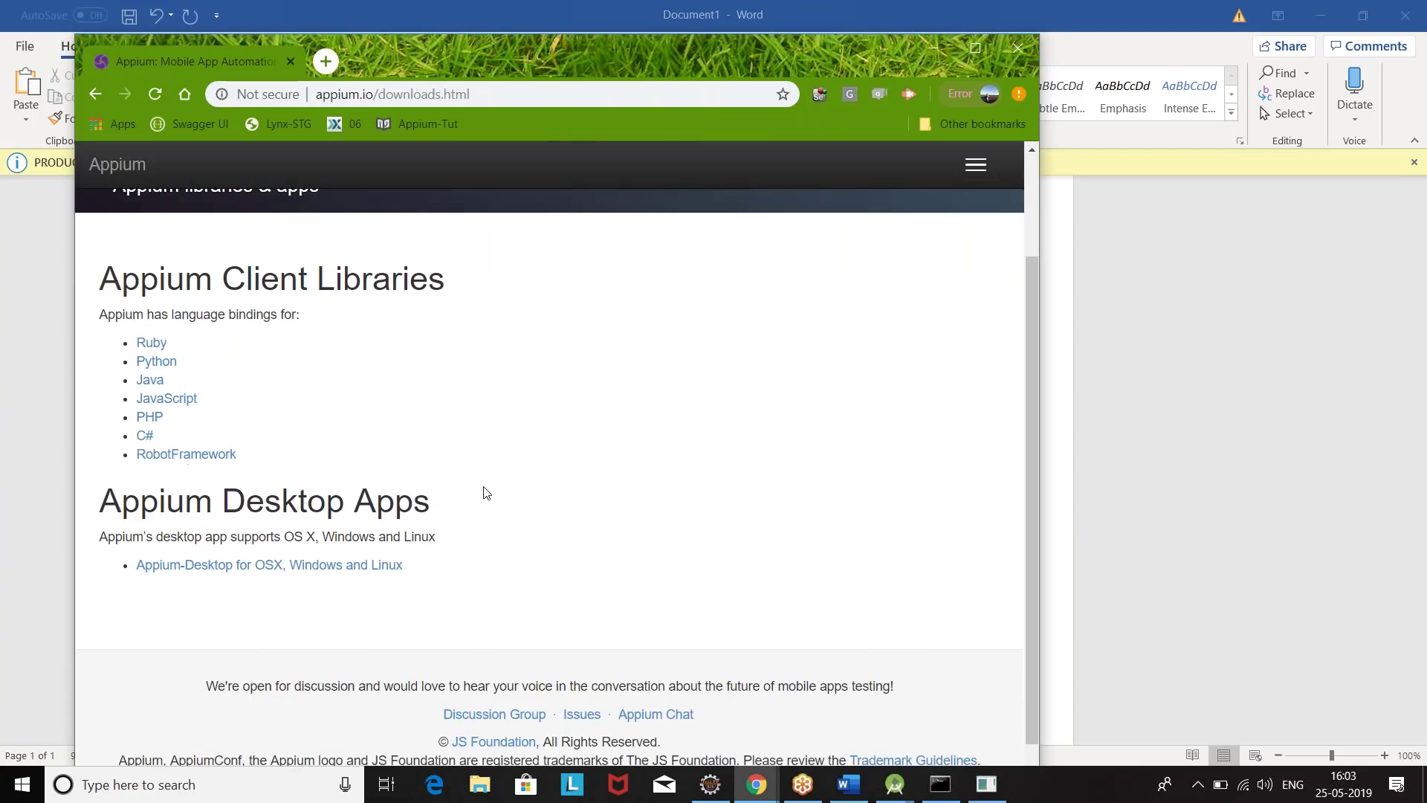
click(278, 567)
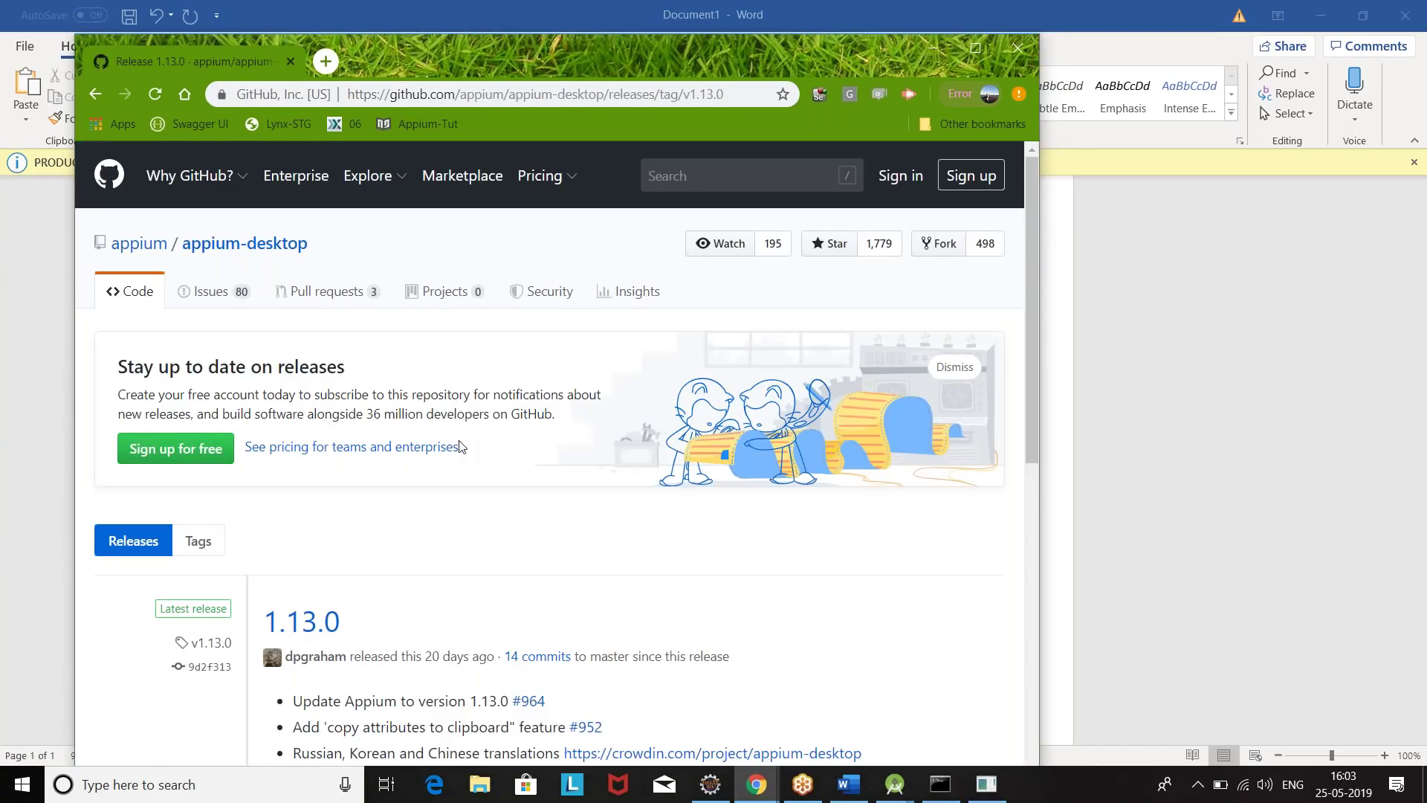
scroll(459, 446, down, 5)
scroll(460, 446, down, 2)
scroll(461, 446, up, 2)
drag(425, 273, 471, 274)
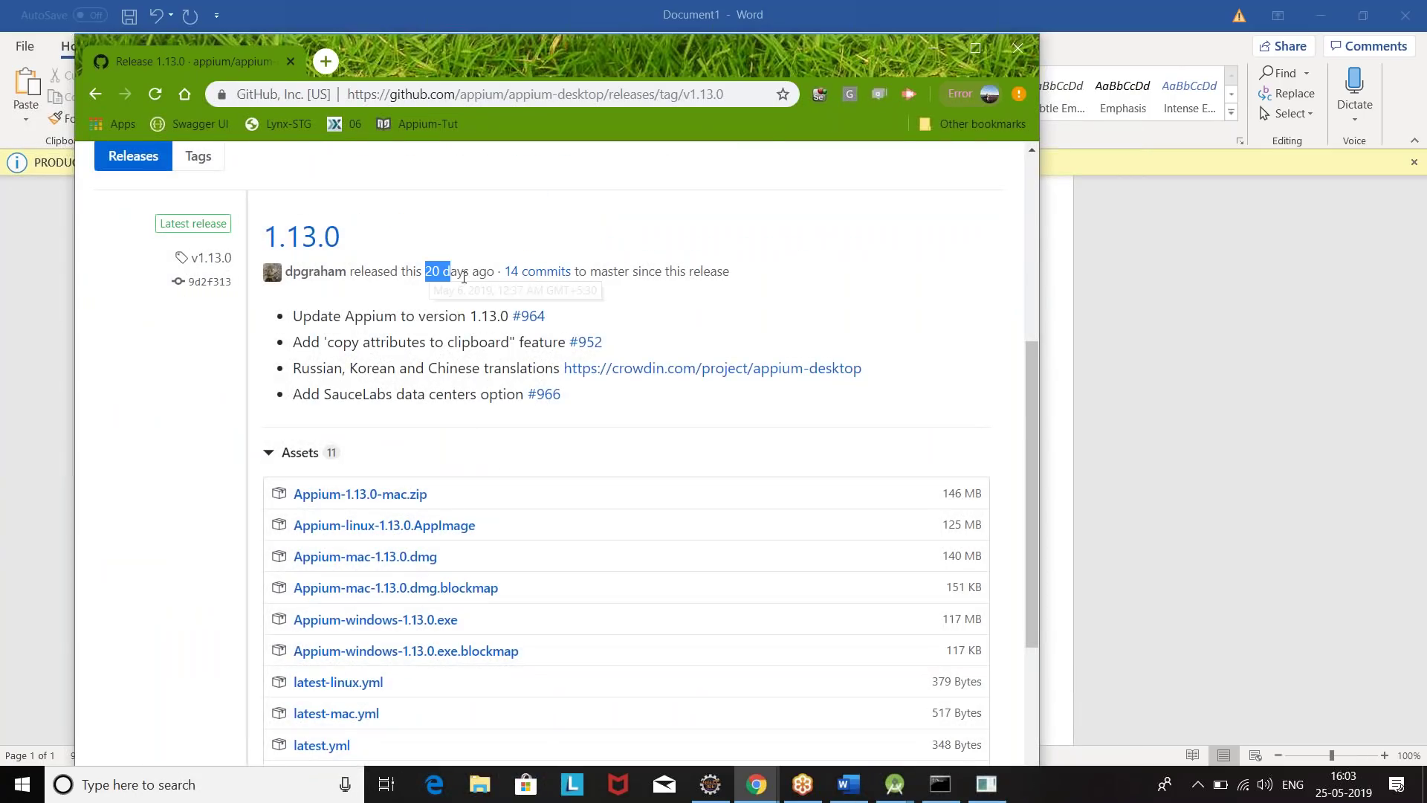
click(157, 485)
scroll(157, 485, down, 1)
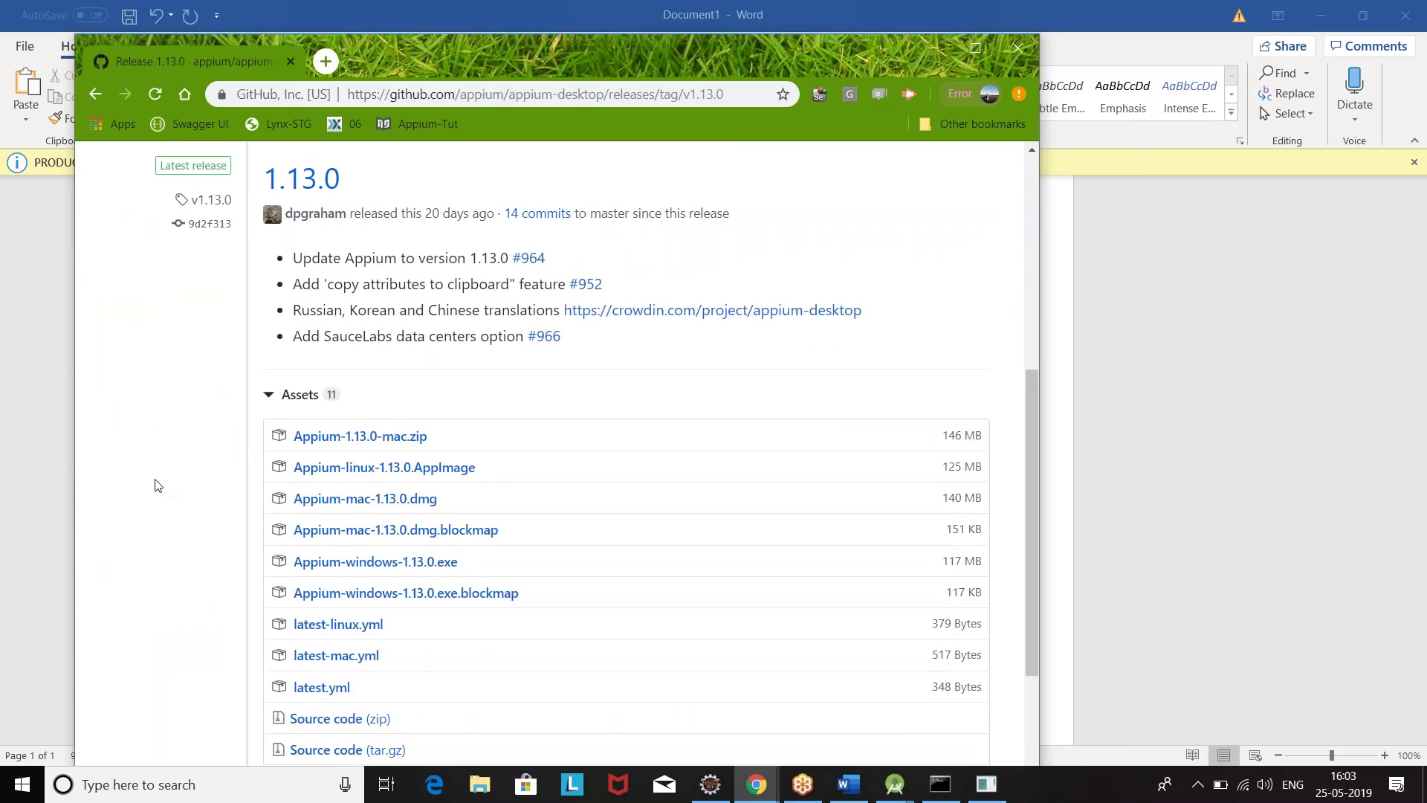
scroll(157, 486, down, 1)
scroll(157, 485, down, 1)
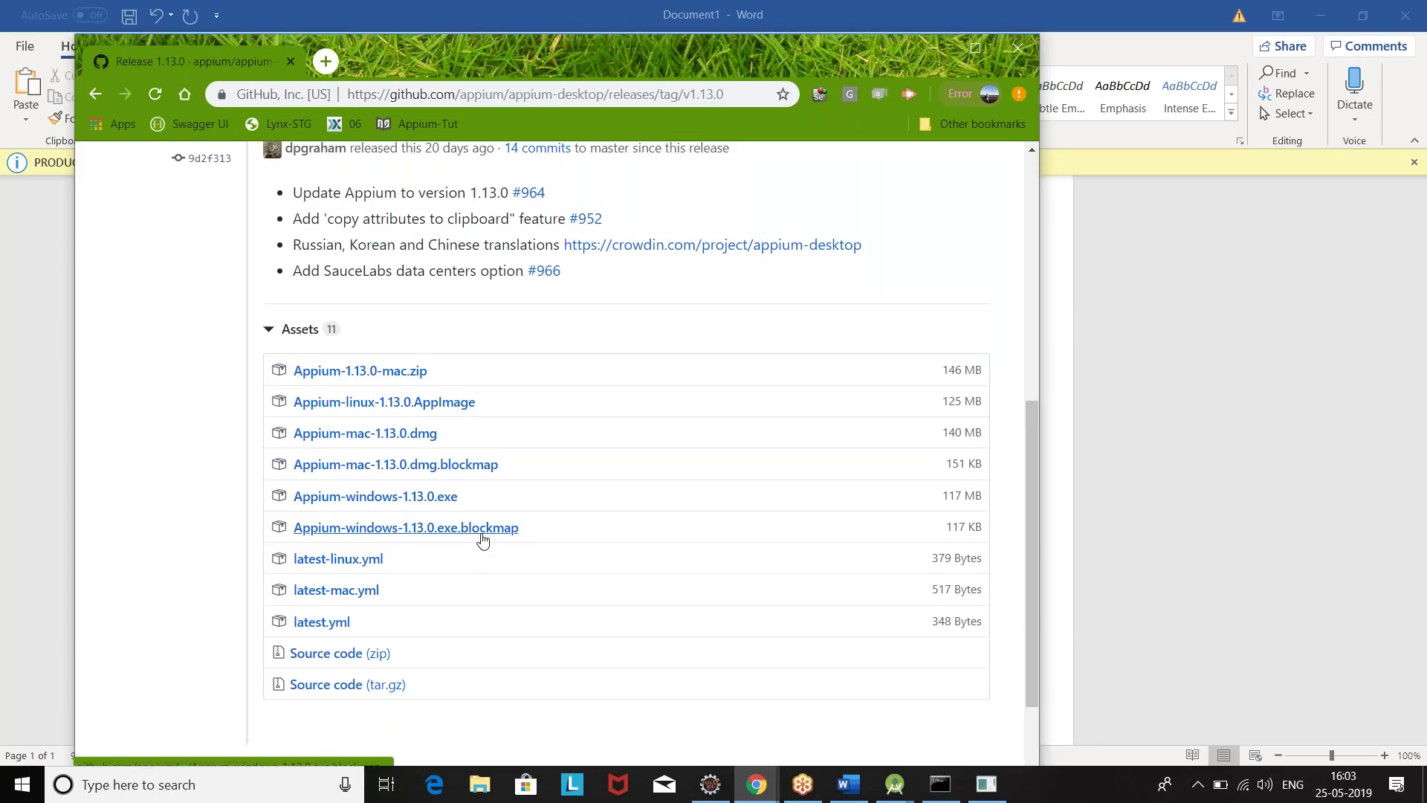
click(370, 503)
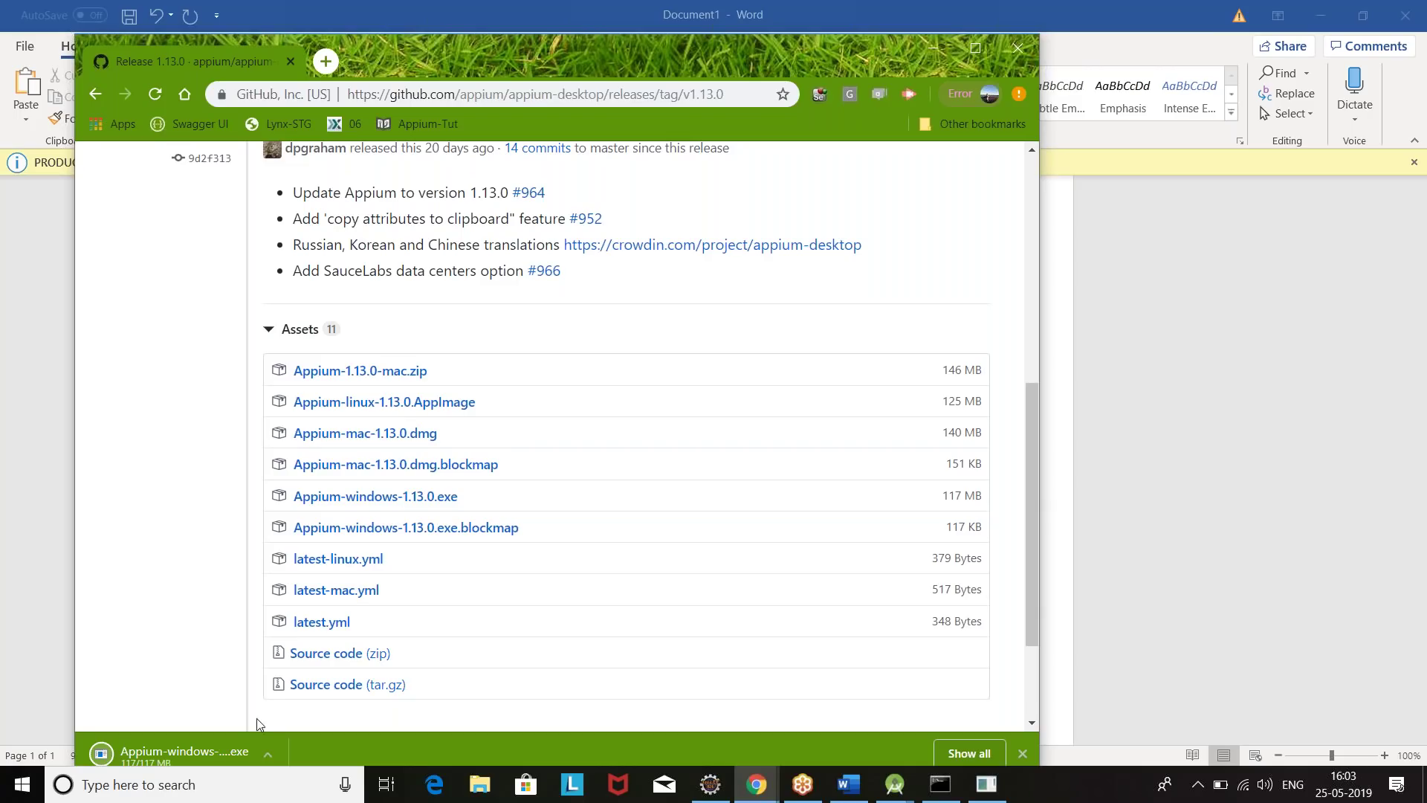
Show the downloaded Appium-windows-1.13.0 installer in its folder and install it only for the current user, finishing with Run Appium enabled
click(265, 753)
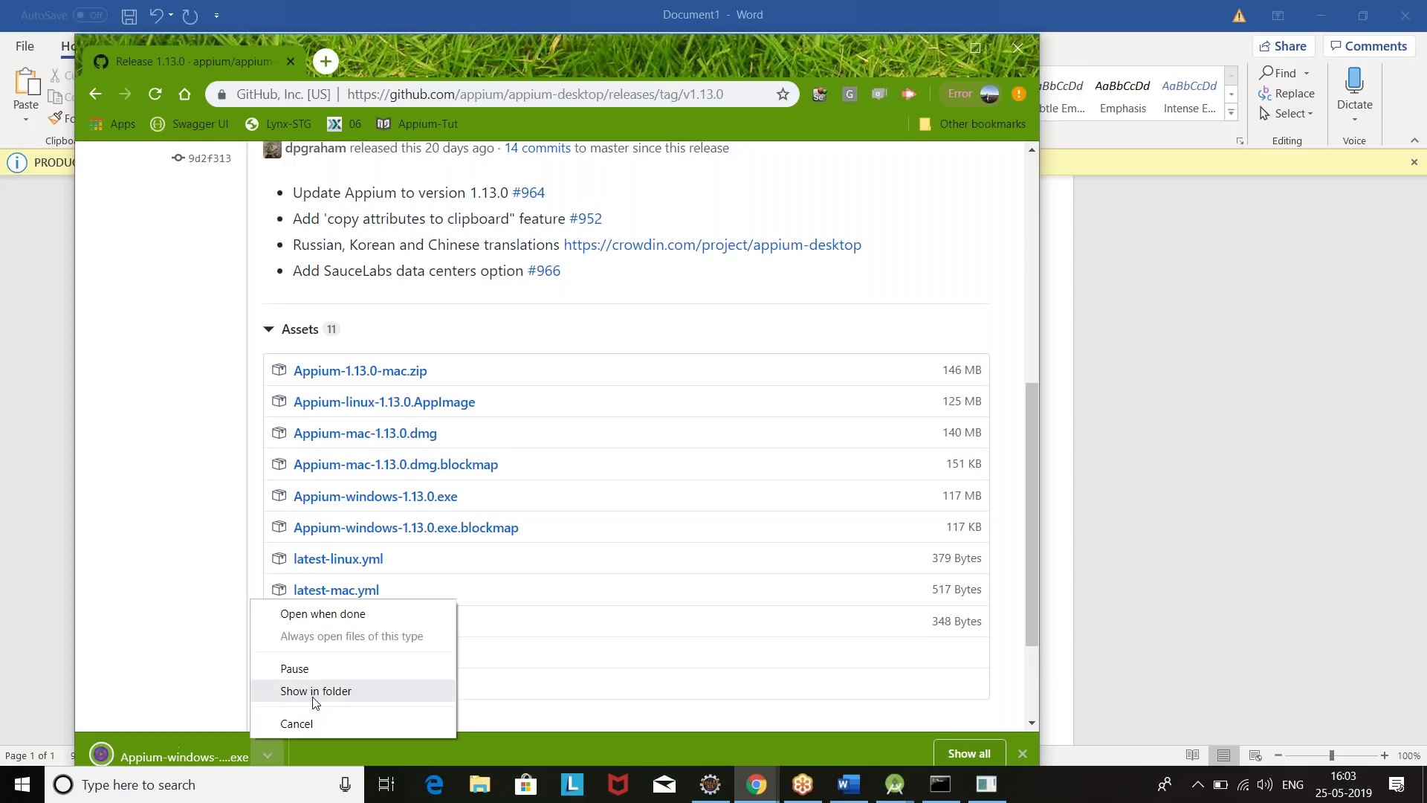
click(314, 691)
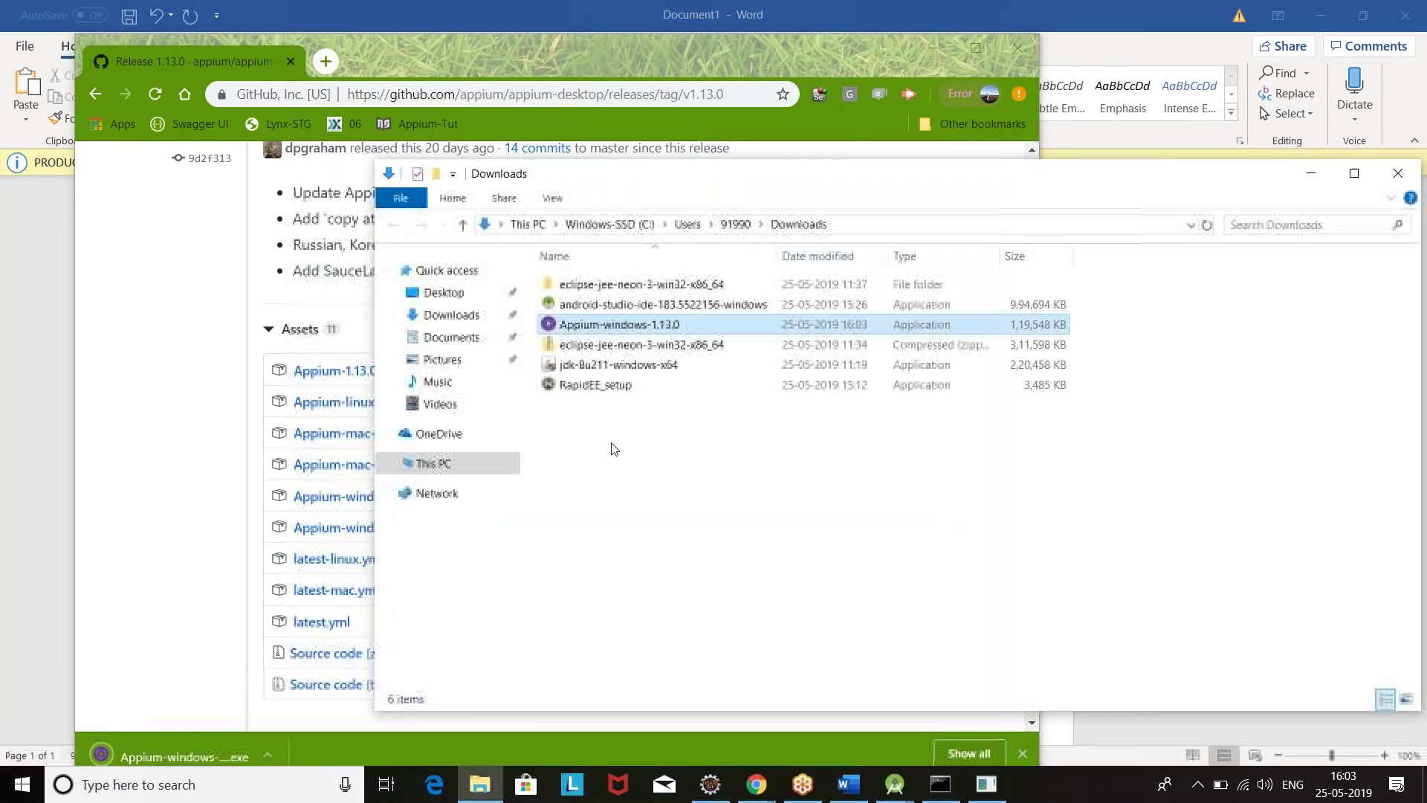
drag(642, 465, 559, 333)
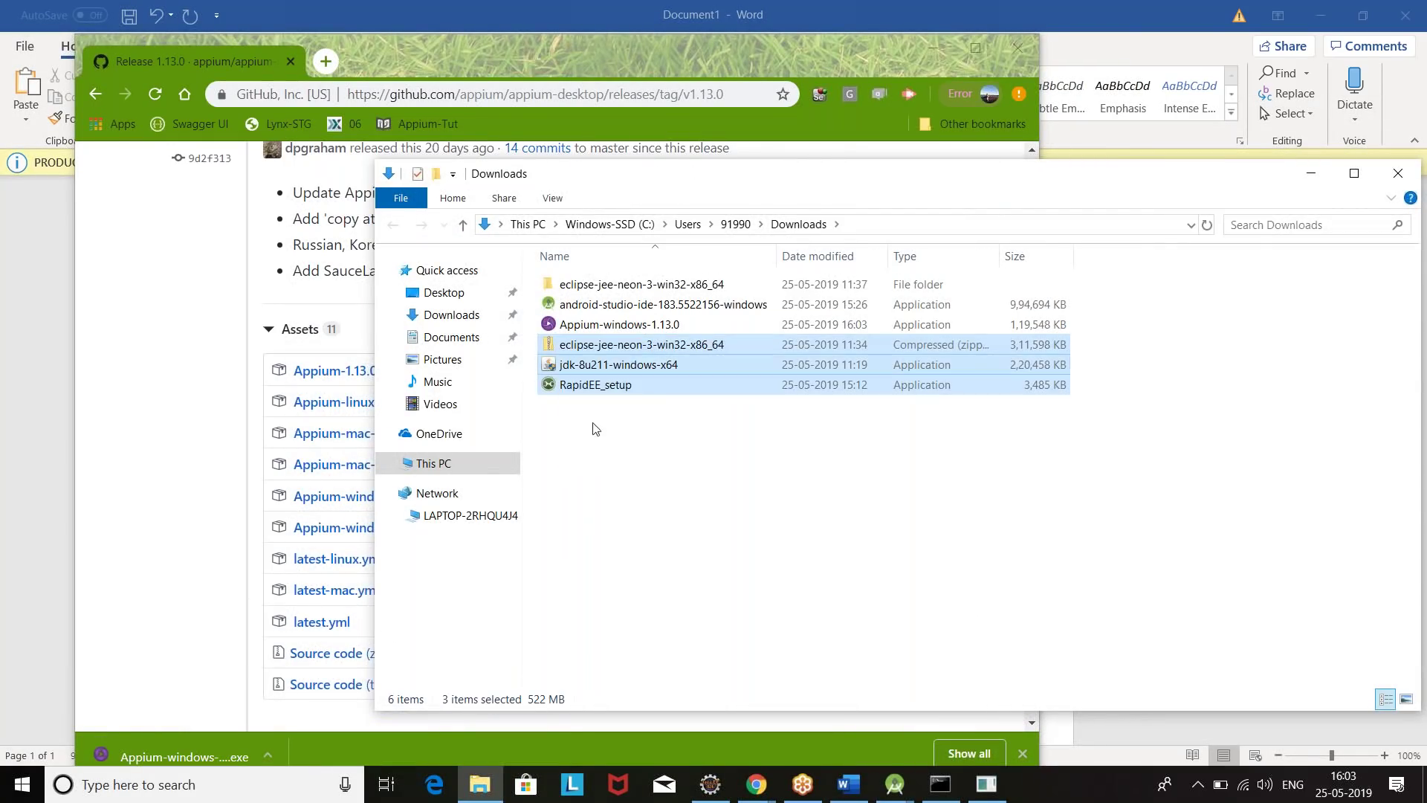
click(645, 450)
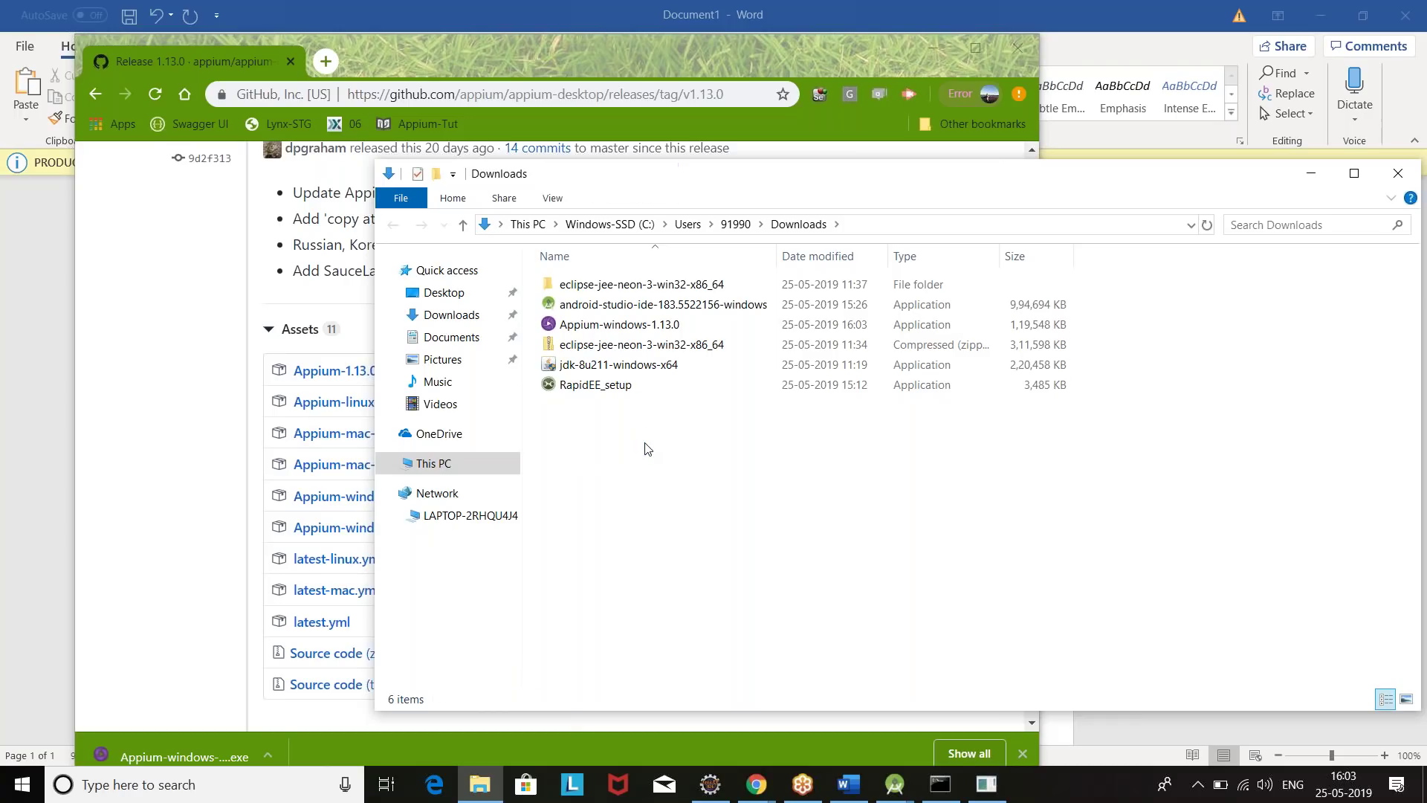
double_click(565, 325)
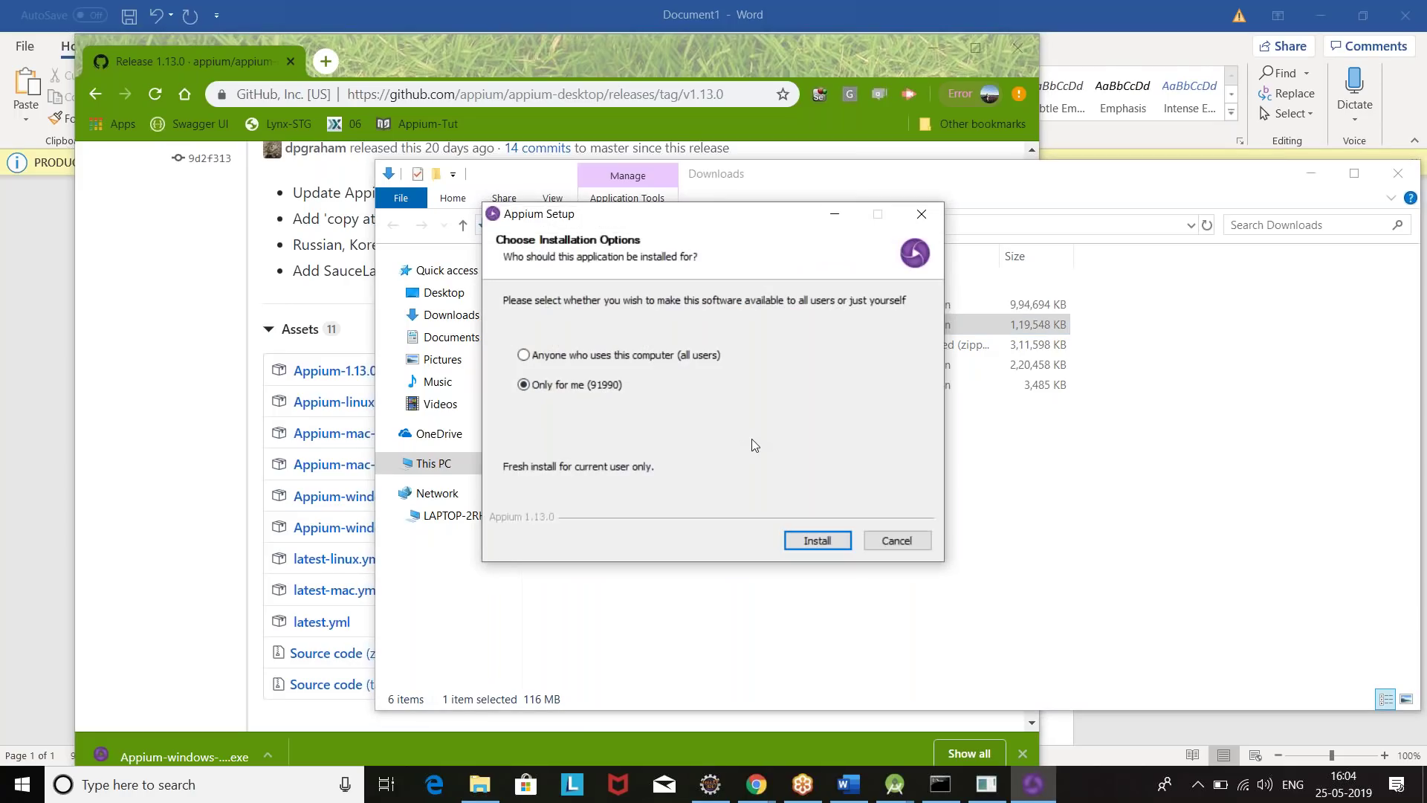
click(818, 542)
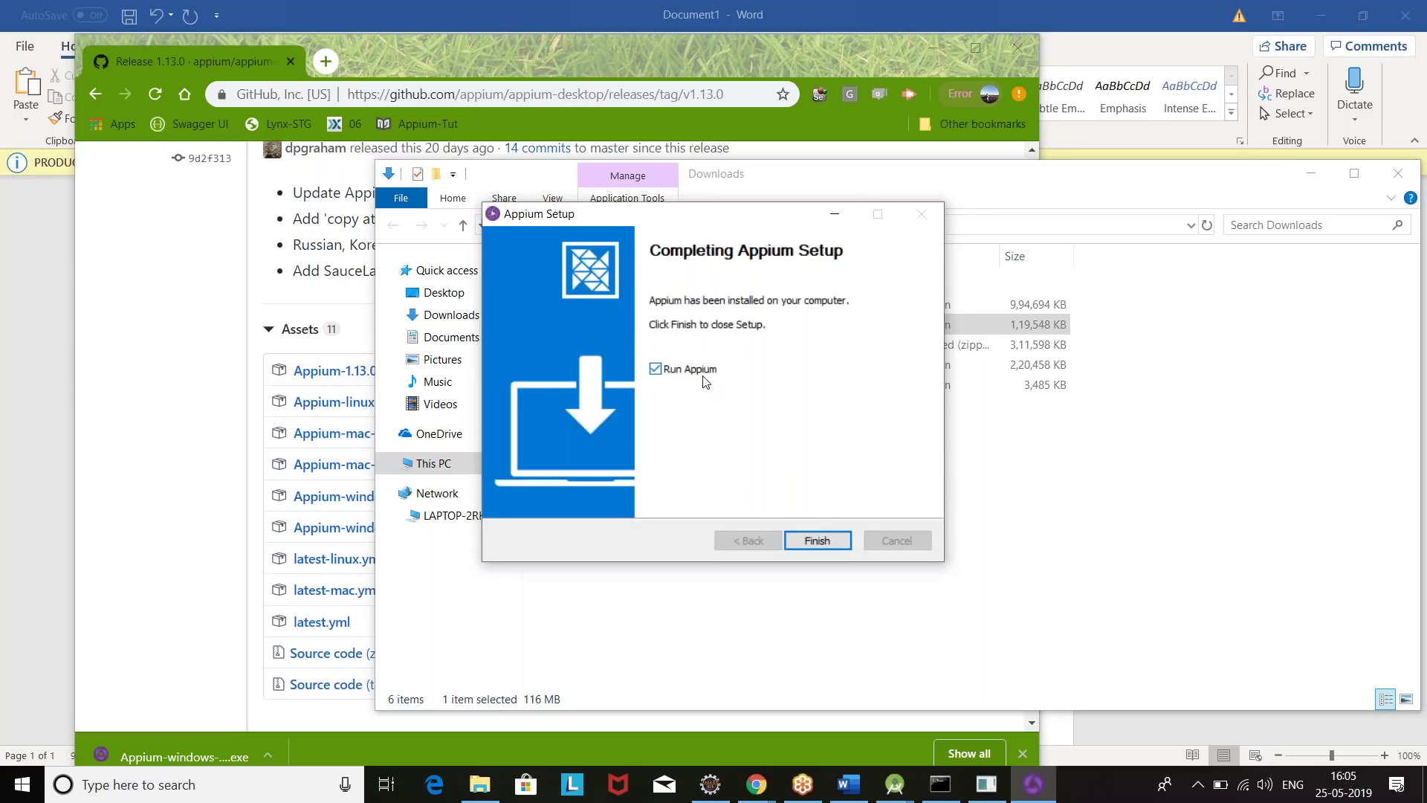
click(815, 537)
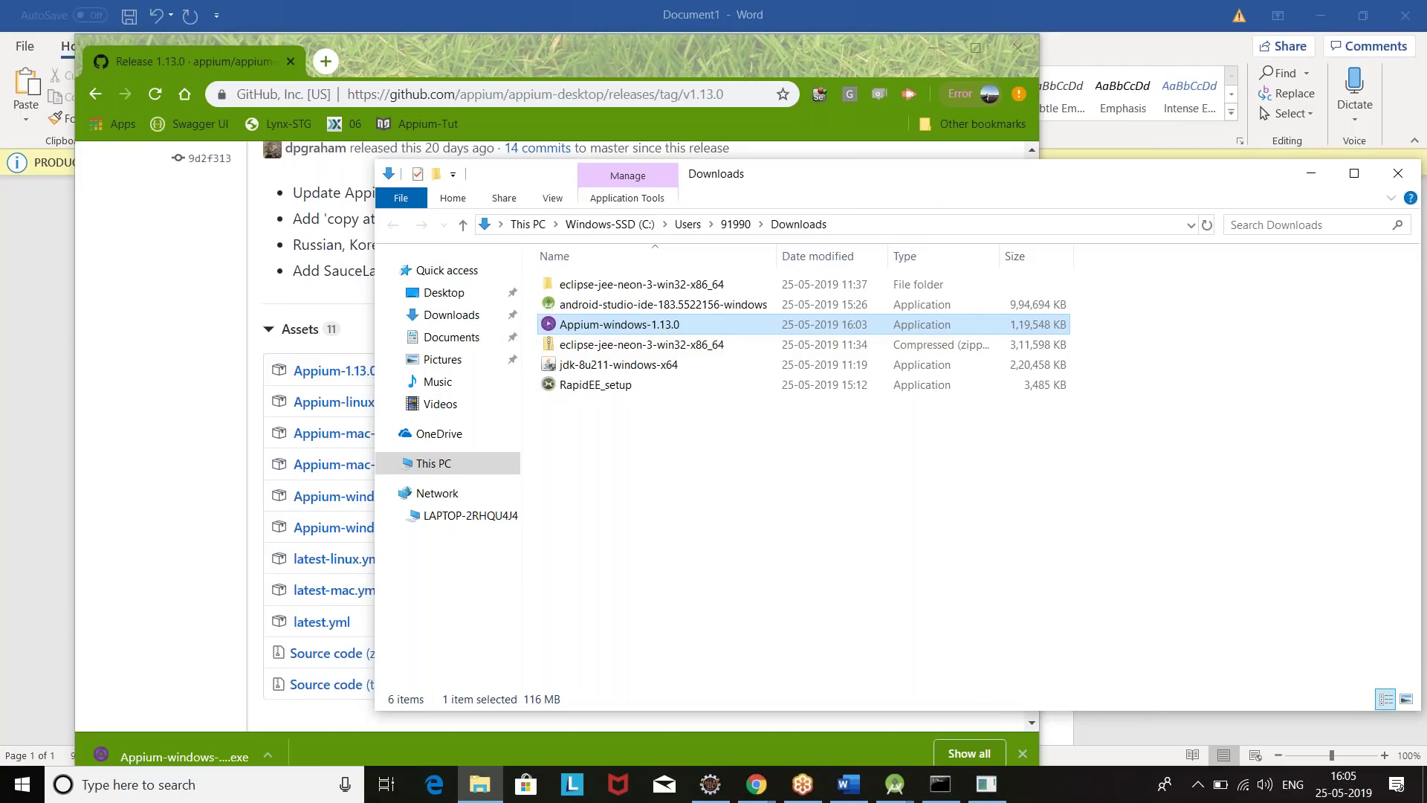
Close the Downloads folder window and copy the web address of the Appium Desktop 1.13.0 release page
click(402, 199)
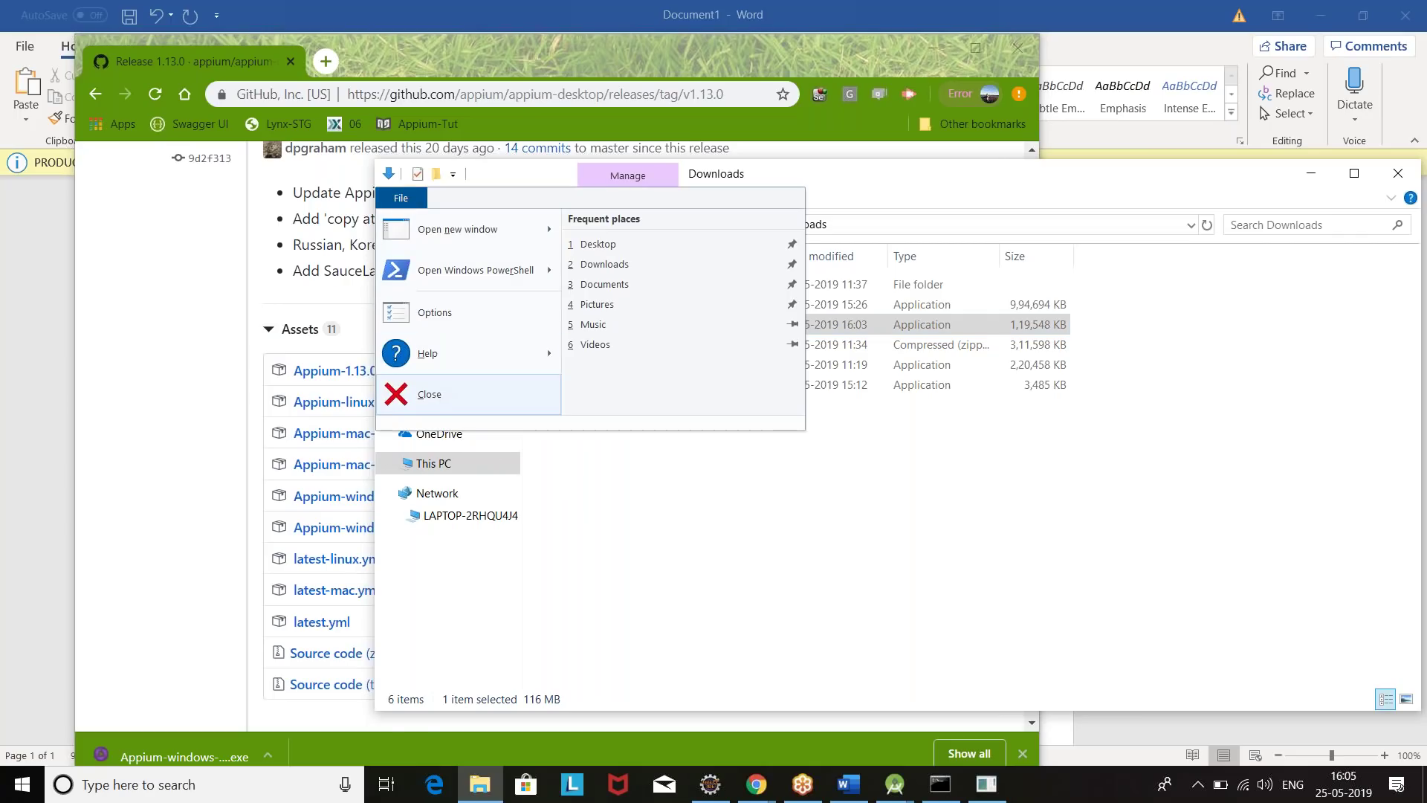
click(406, 394)
drag(191, 382, 455, 108)
click(490, 95)
key(ctrl+c)
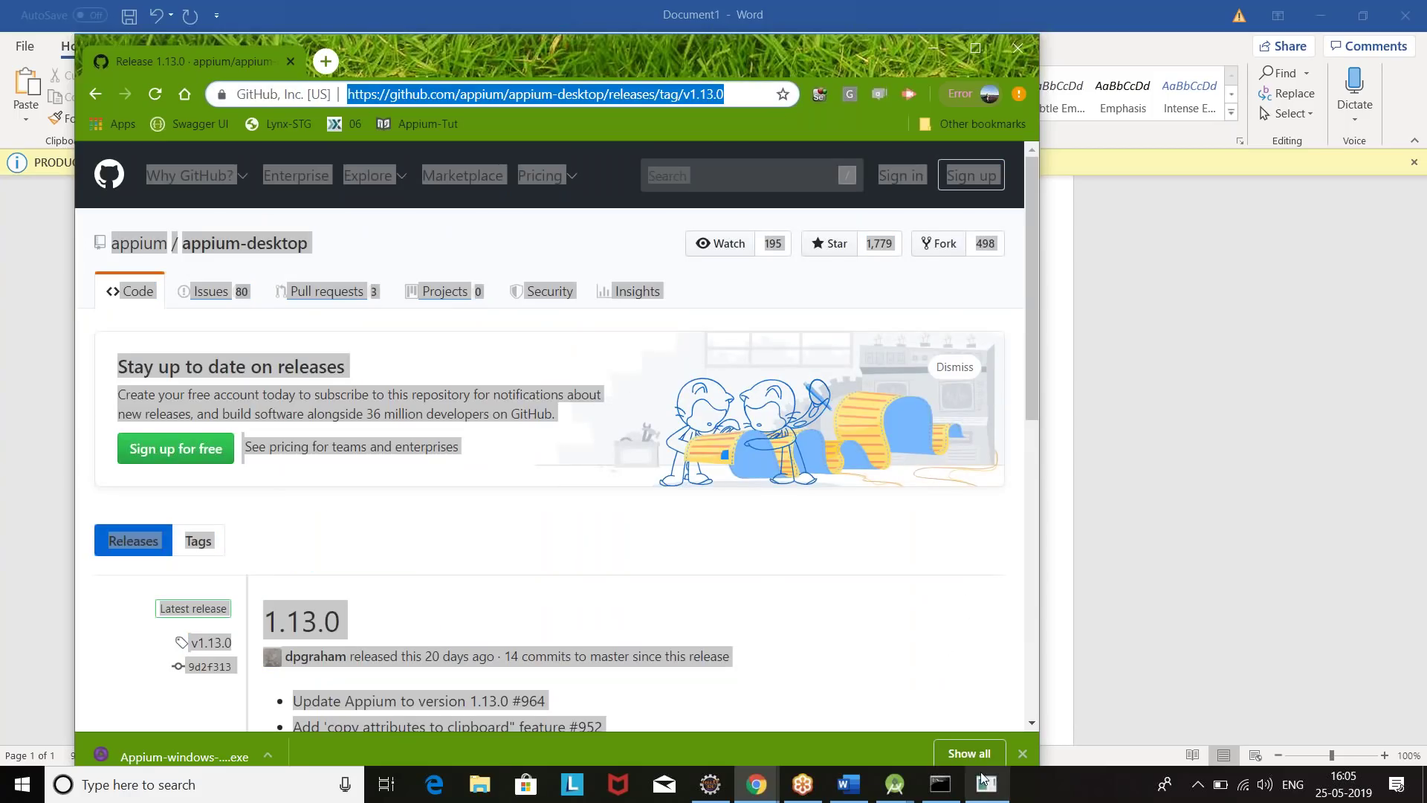
In Word, fill the empty sub-item under Appium Desktop Installation with "Download link:" plus the copied address, and start another sub-item
click(848, 785)
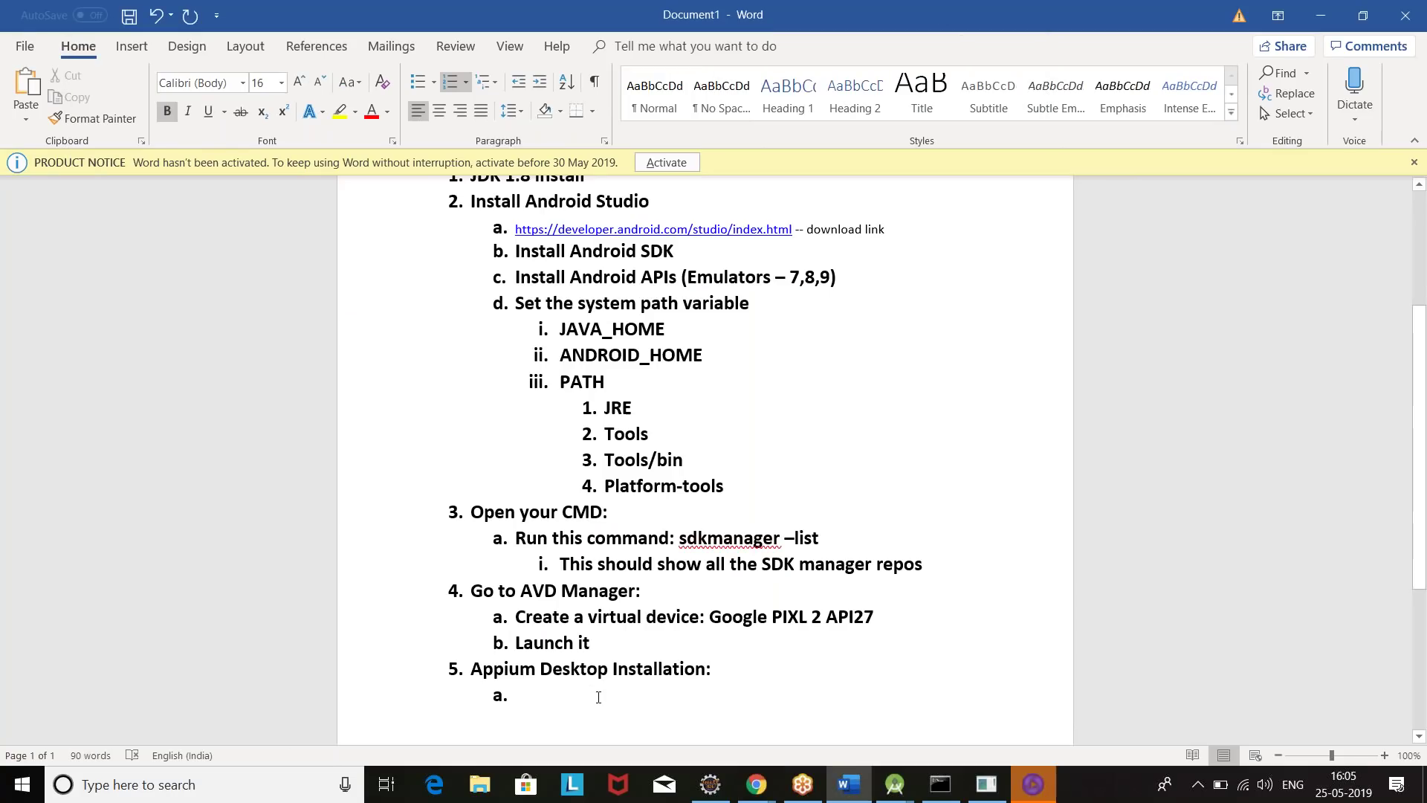
text(down)
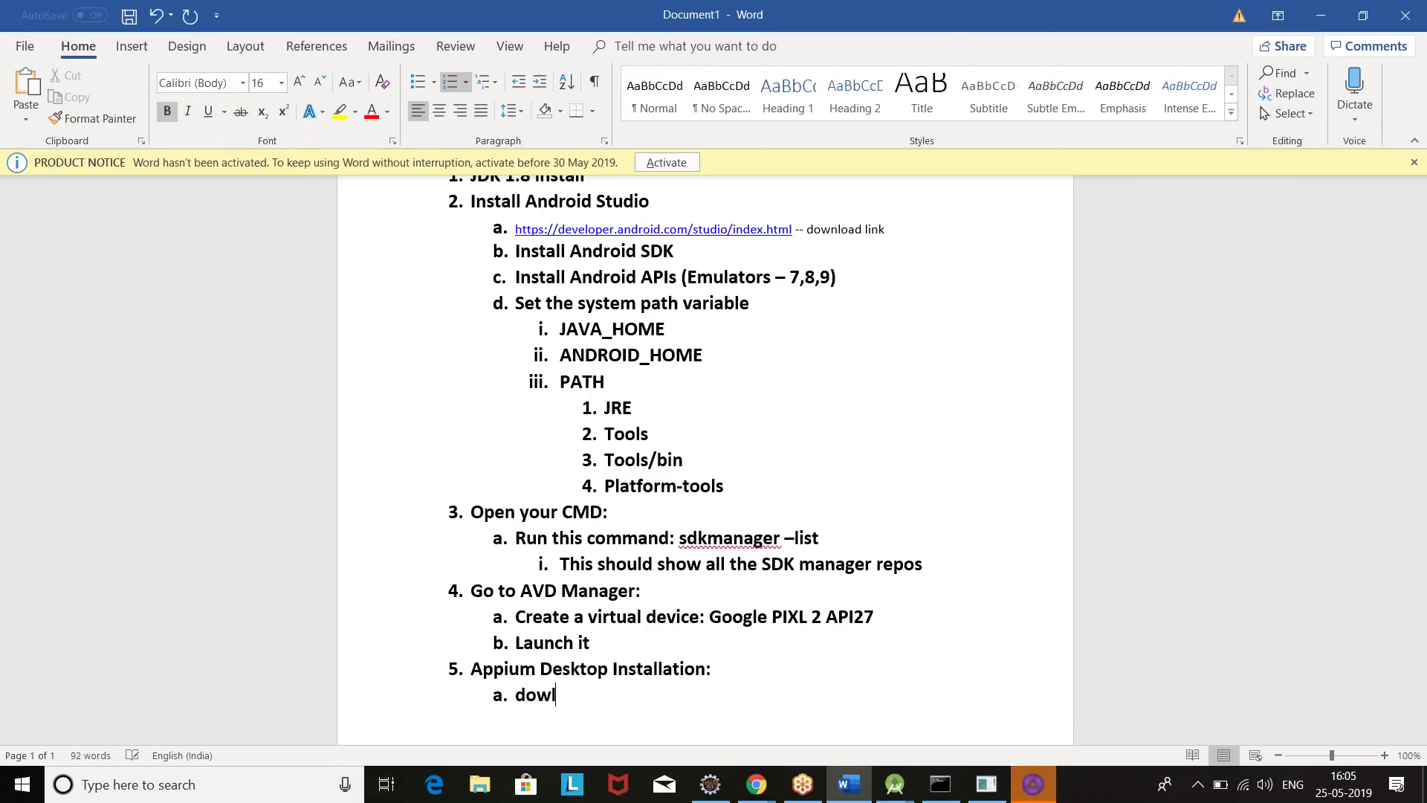
text(load link:)
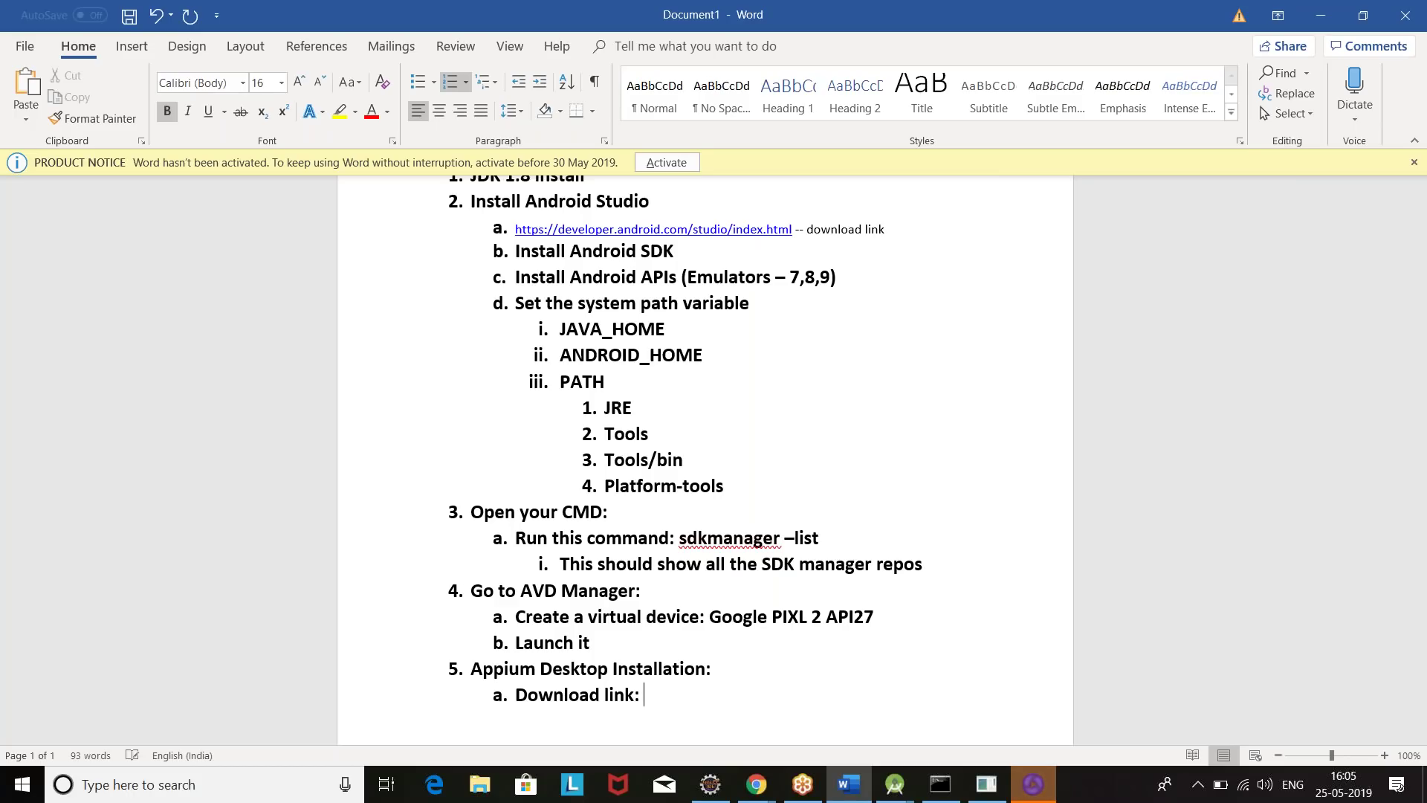
key(ctrl+v)
key(Return)
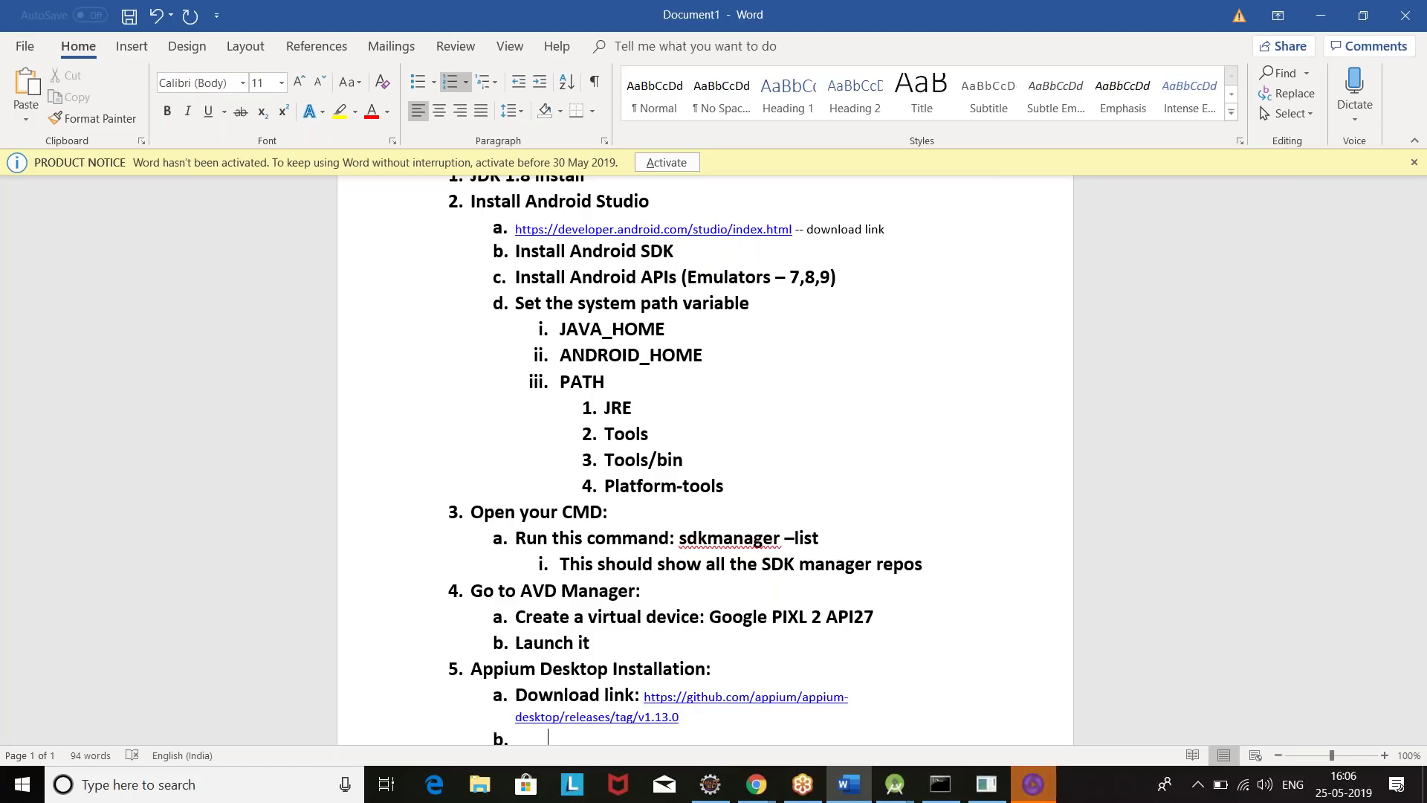
Check the launched Appium window, return to Word and add the sub-item "Install Appium Desktop", followed by a new empty sub-item
click(1035, 784)
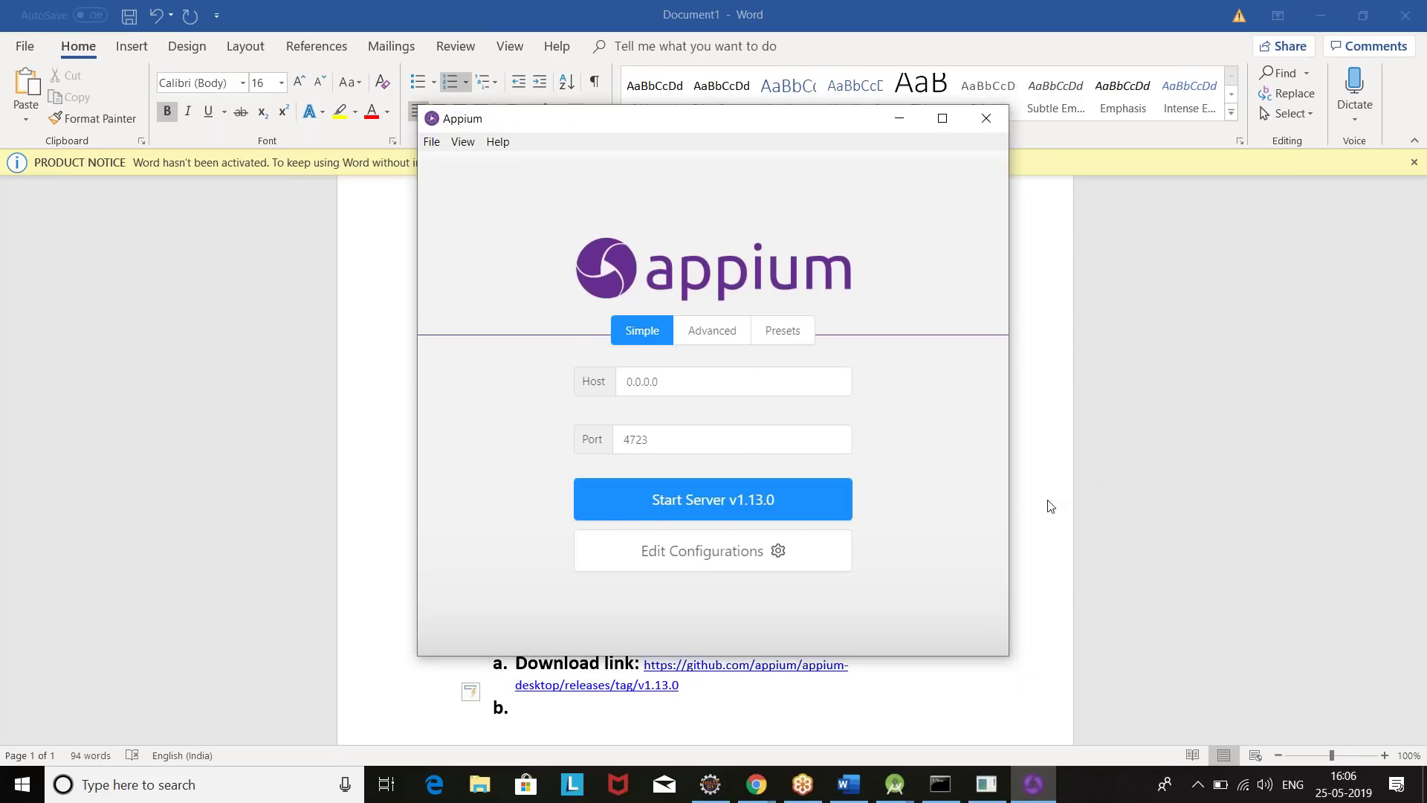
key(alt+Tab)
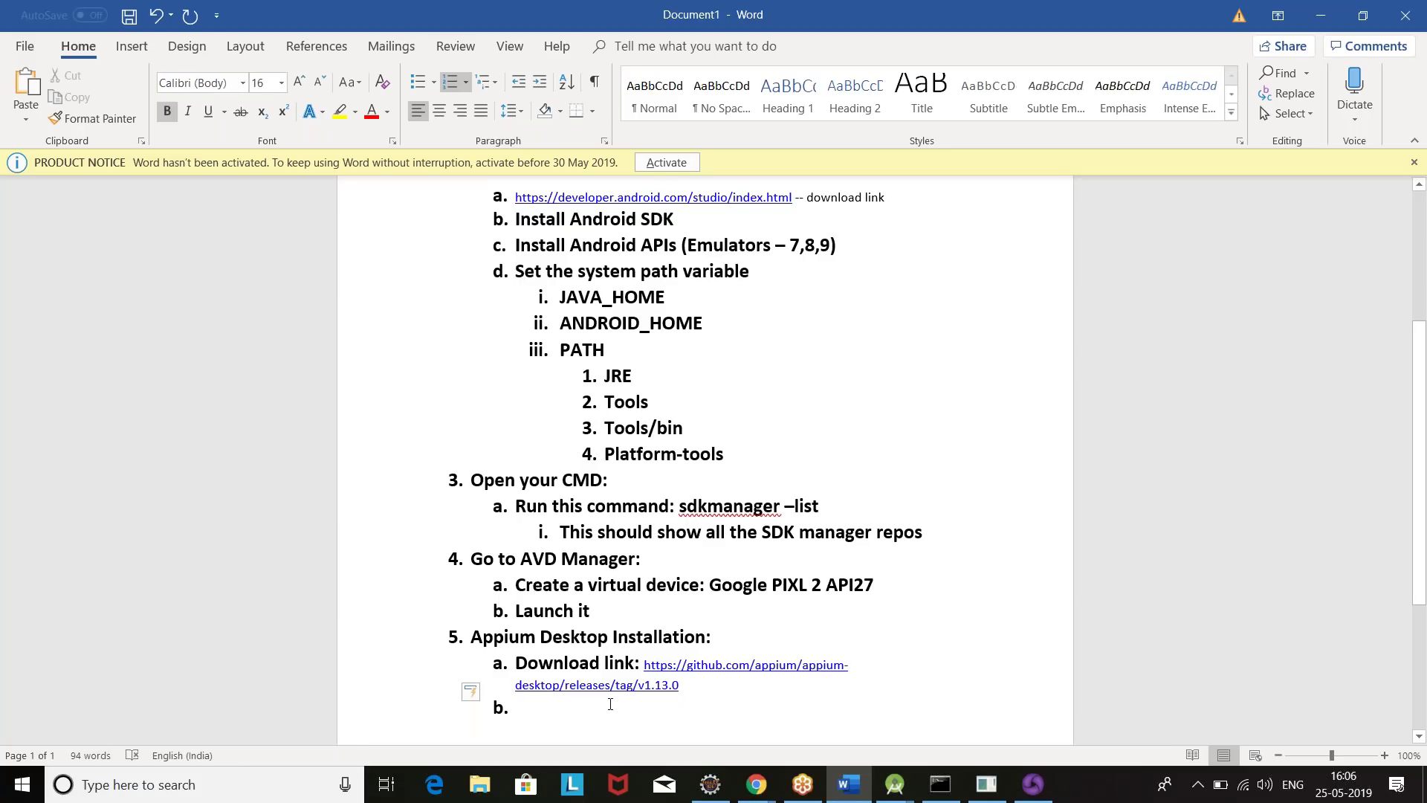
text(Install )
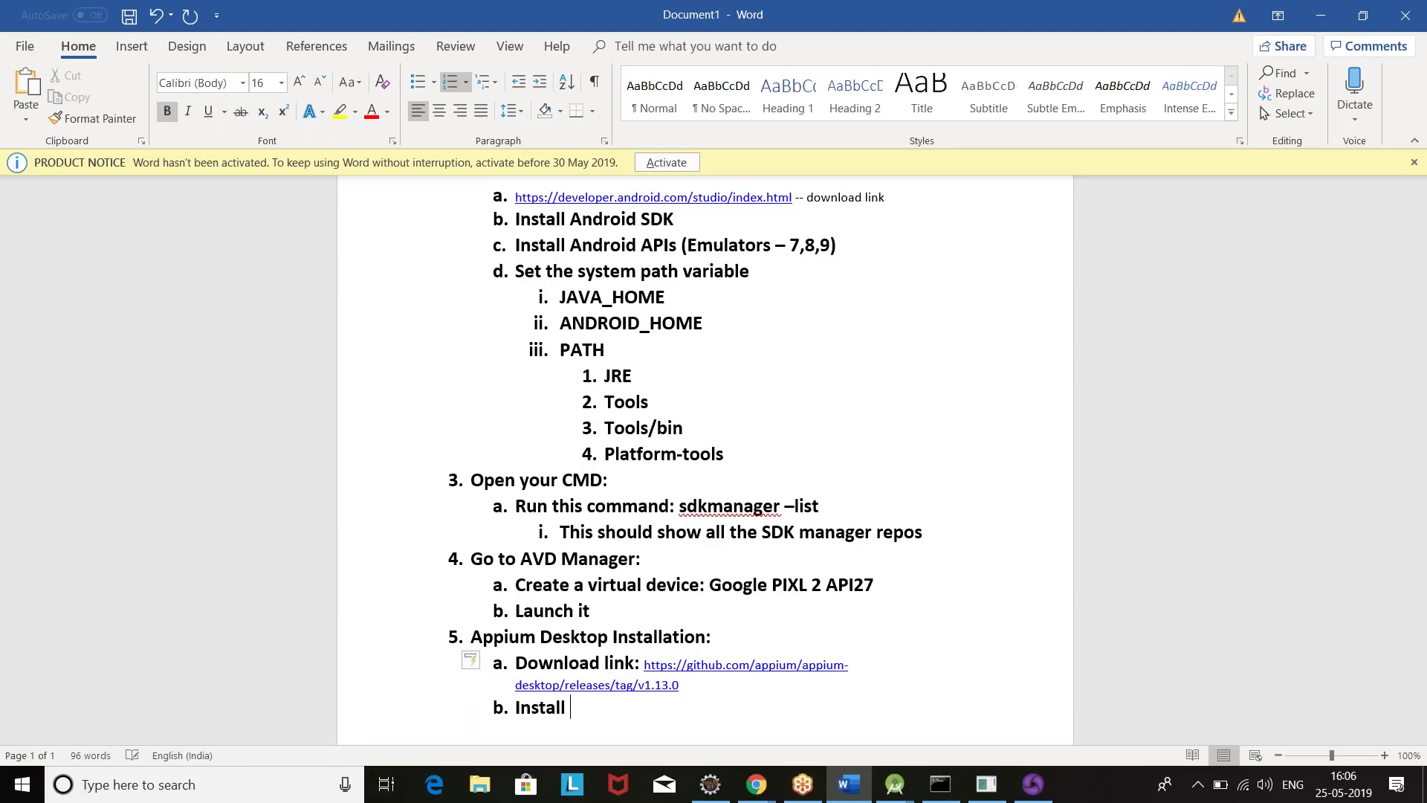
text(Appium Desktop)
key(Return)
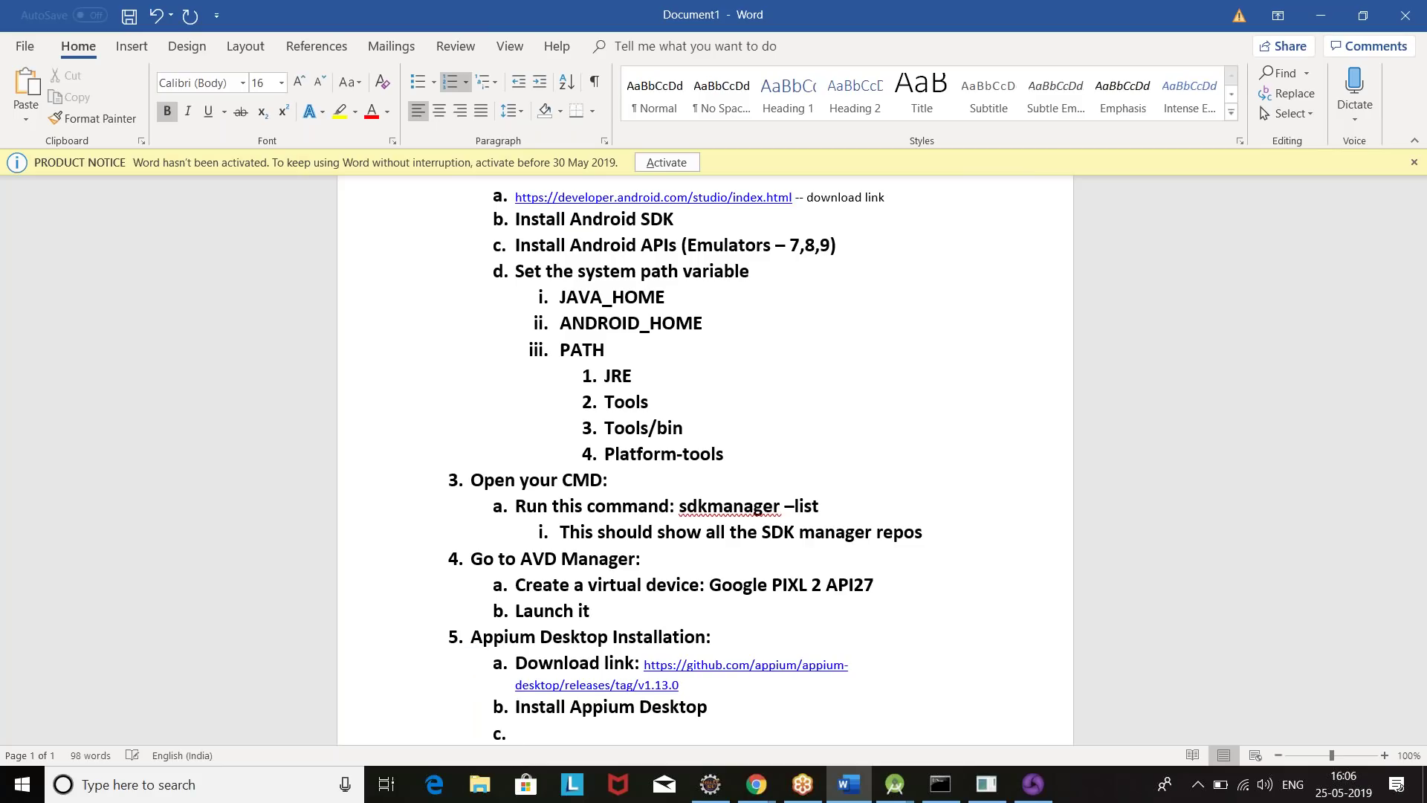
scroll(666, 629, down, 3)
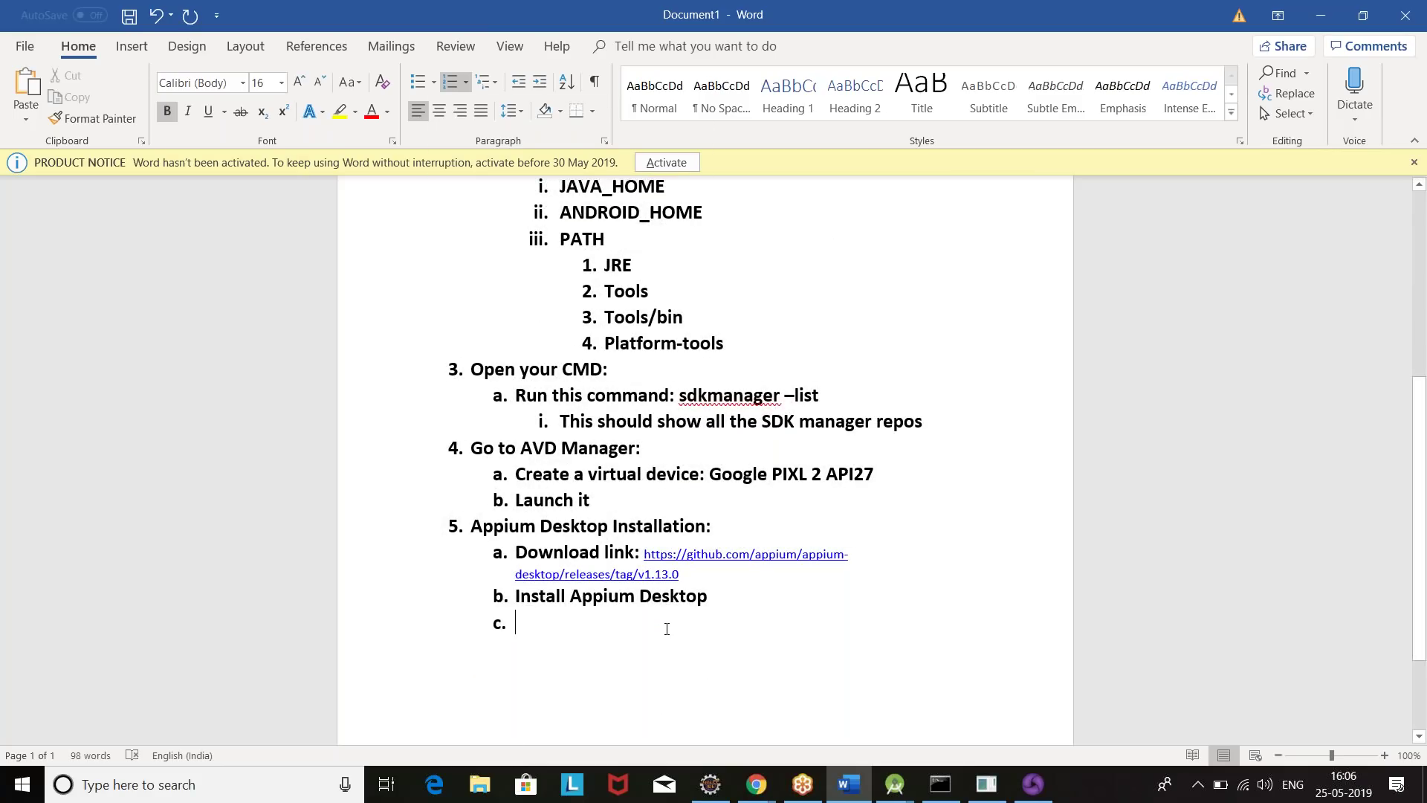
In Appium's advanced settings, set the server address to 127.0.0.1, start the server and return to the Word document
click(1033, 784)
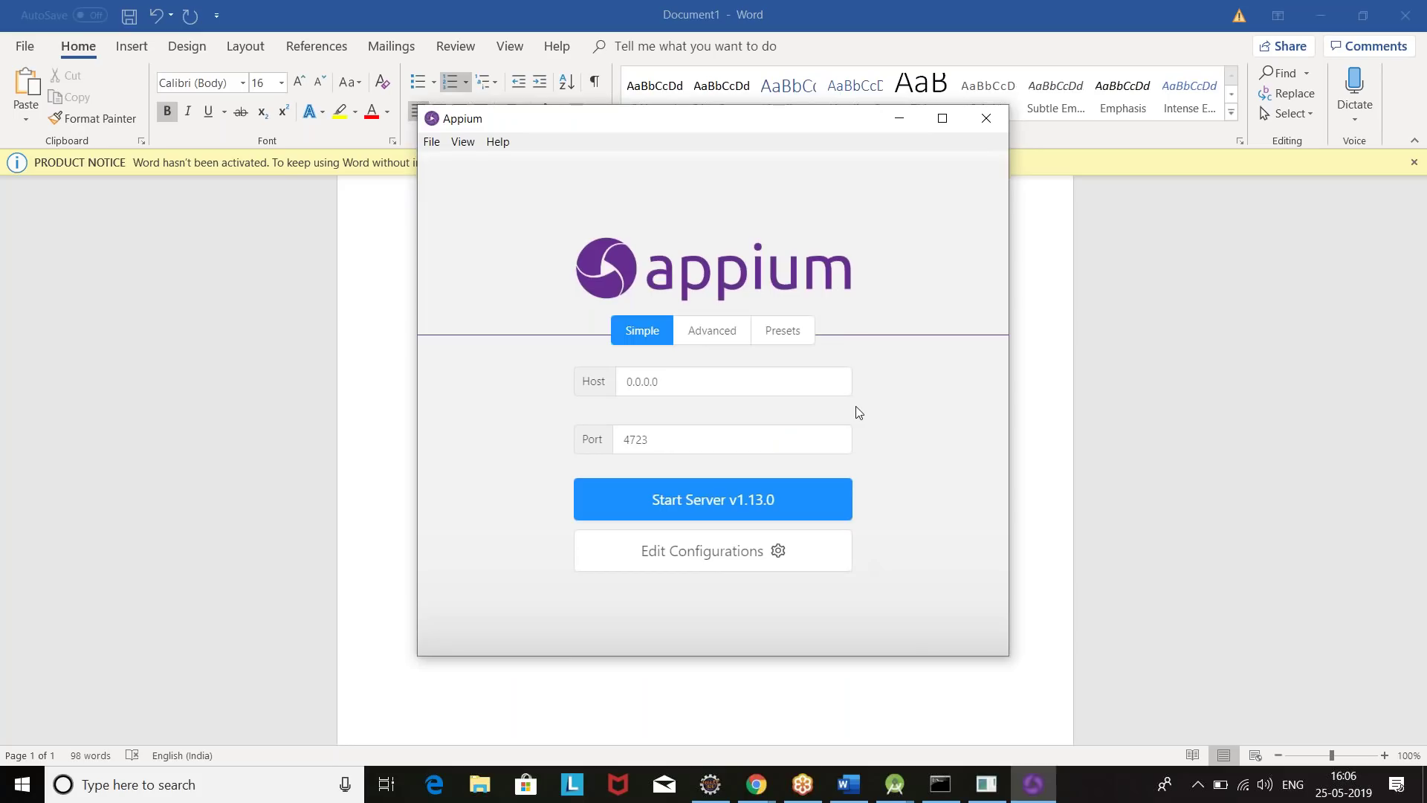
click(711, 336)
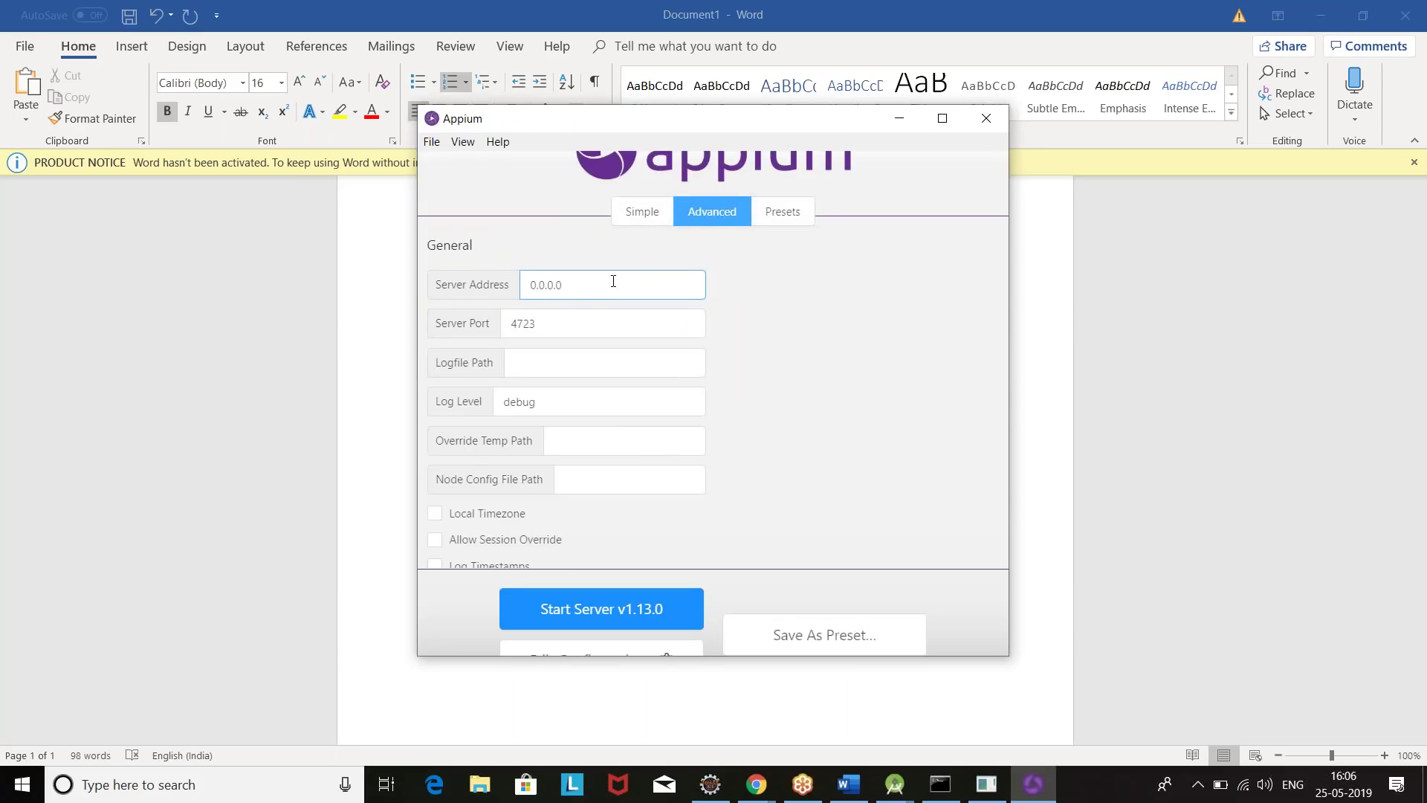
double_click(613, 281)
key(BackSpace)
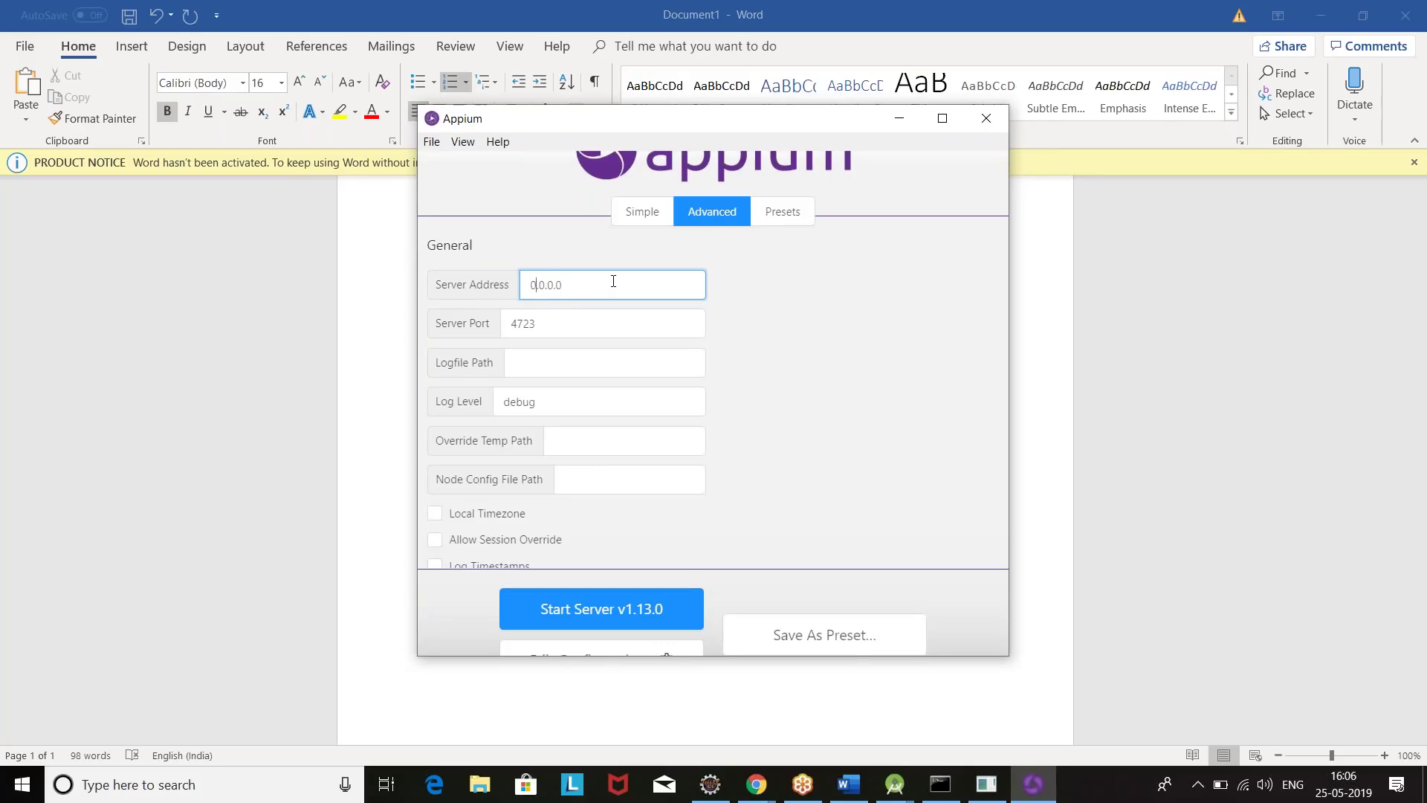
text(127)
key(Right)
key(Right)
key(BackSpace)
text(1)
click(574, 324)
scroll(851, 521, down, 10)
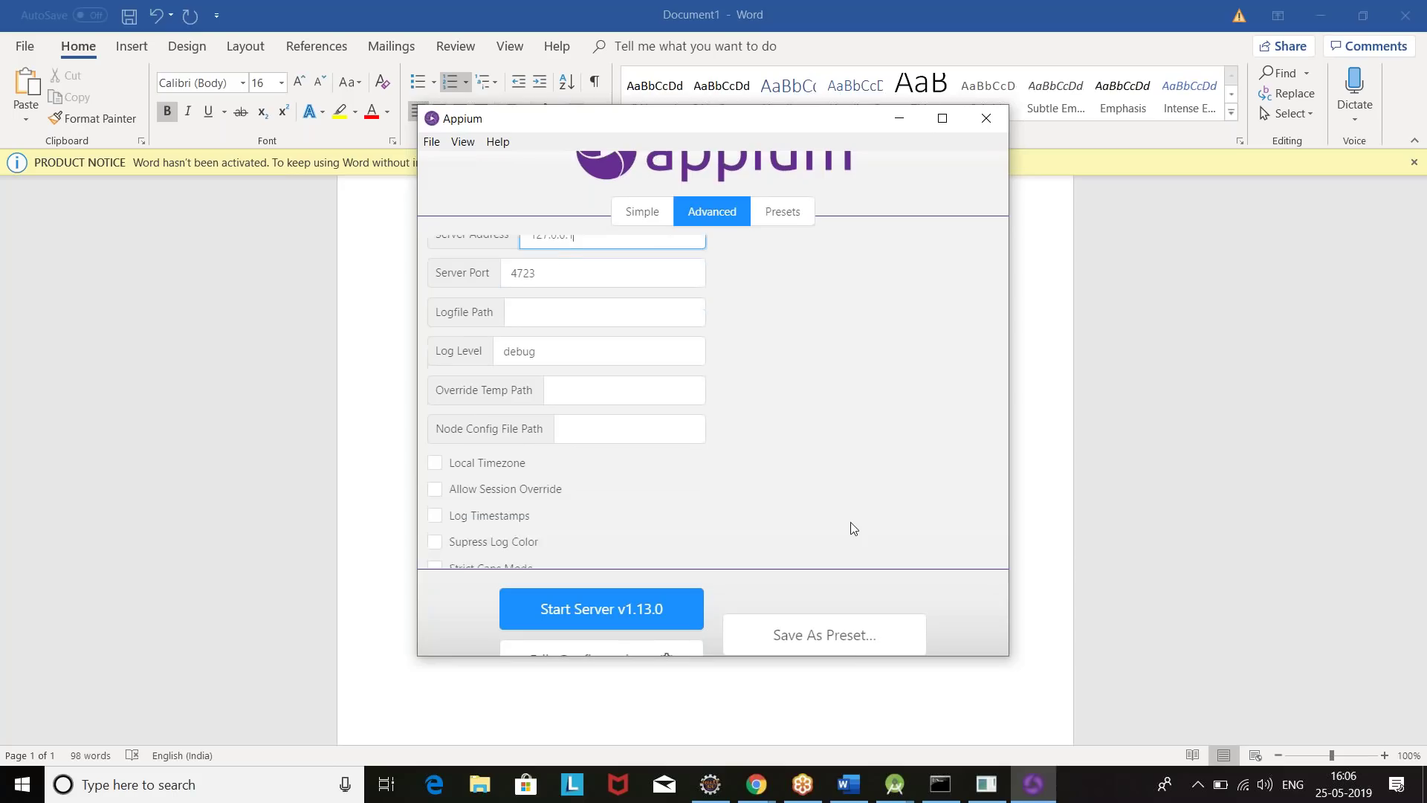
click(597, 611)
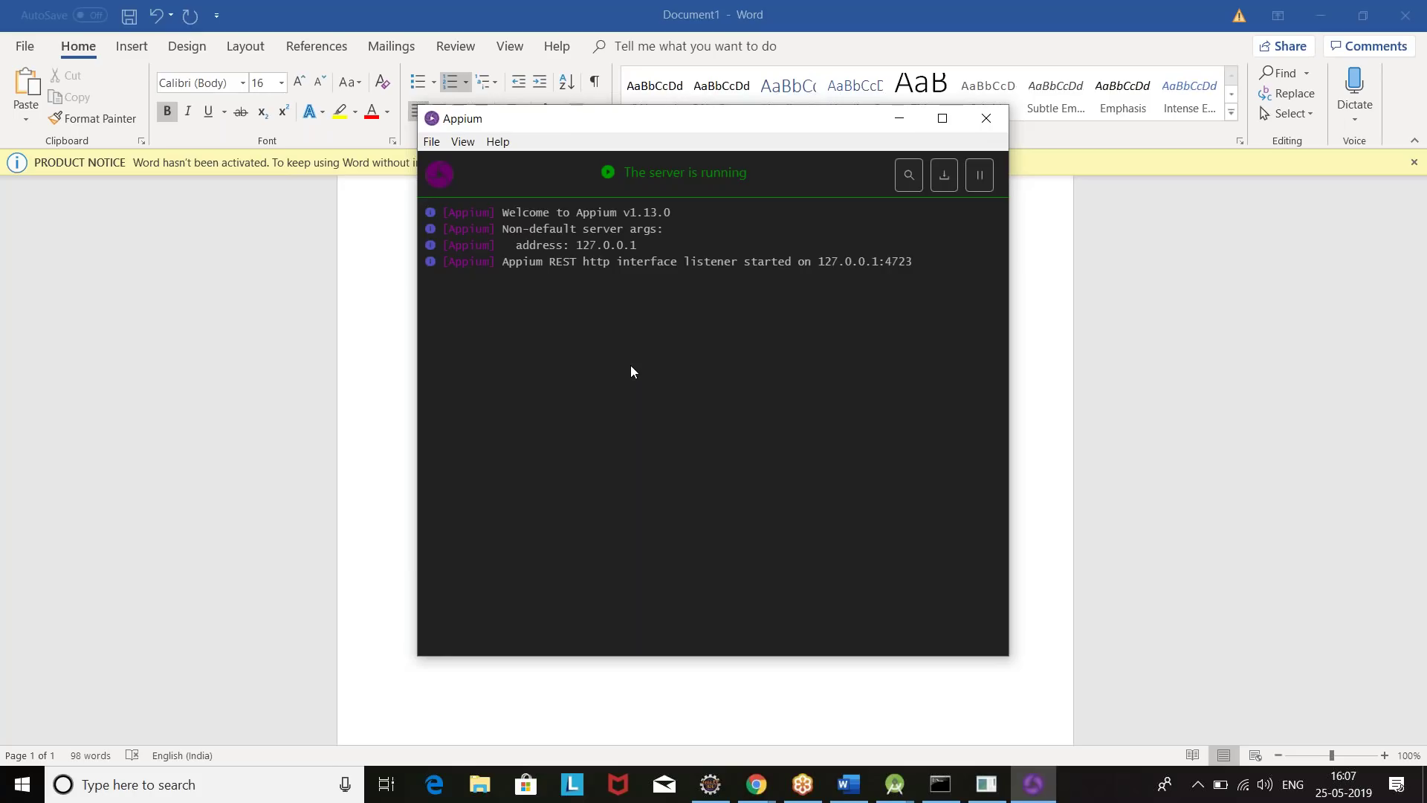
click(402, 674)
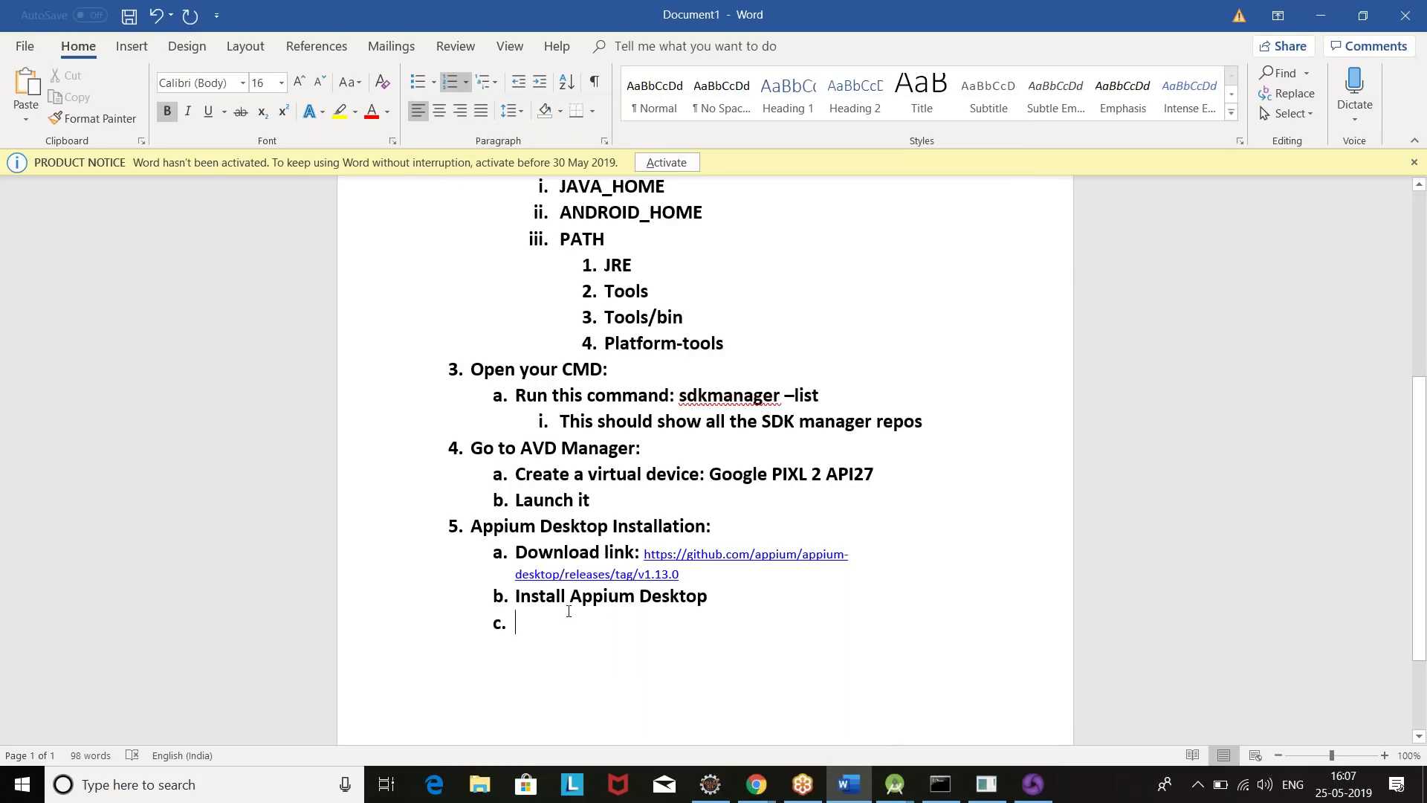
text(Launch)
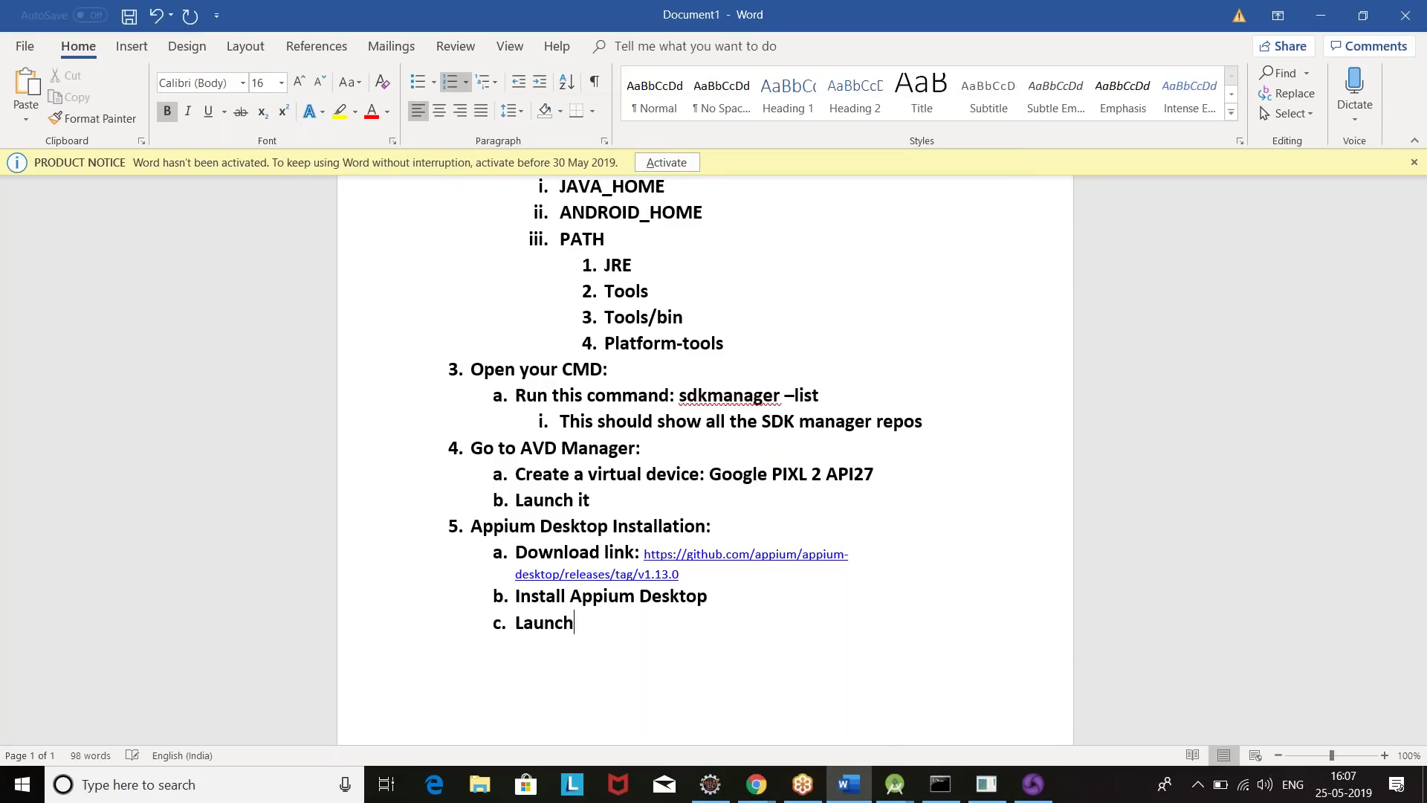
key(BackSpace)
key(BackSpace)
key(BackSpace)
key(BackSpace)
key(BackSpace)
key(BackSpace)
key(BackSpace)
Fill the empty sub-item with "Configure Appium Desktop with : 127.0.0.1 and port: 4723" and start another sub-item below it
text(Confgiu)
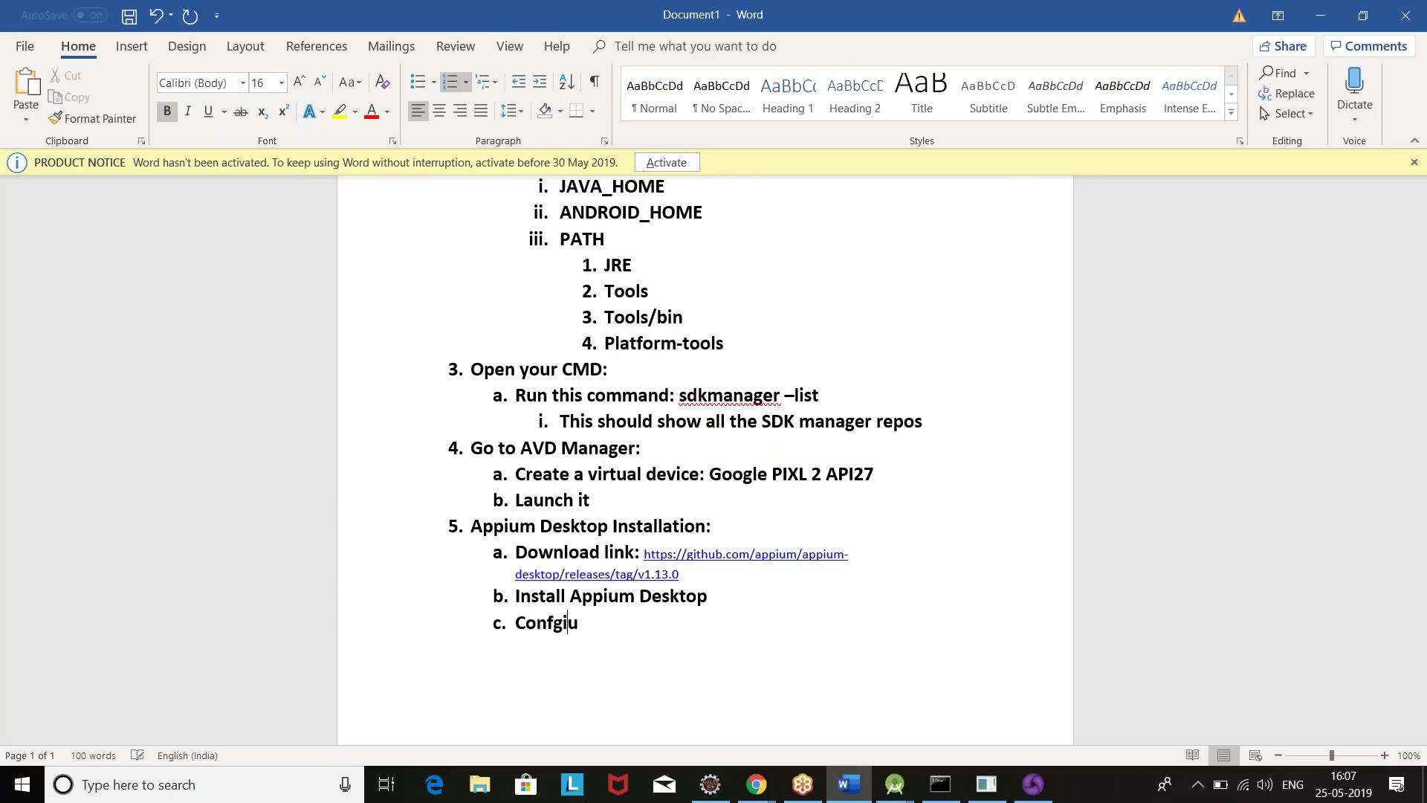
text(re Appium )
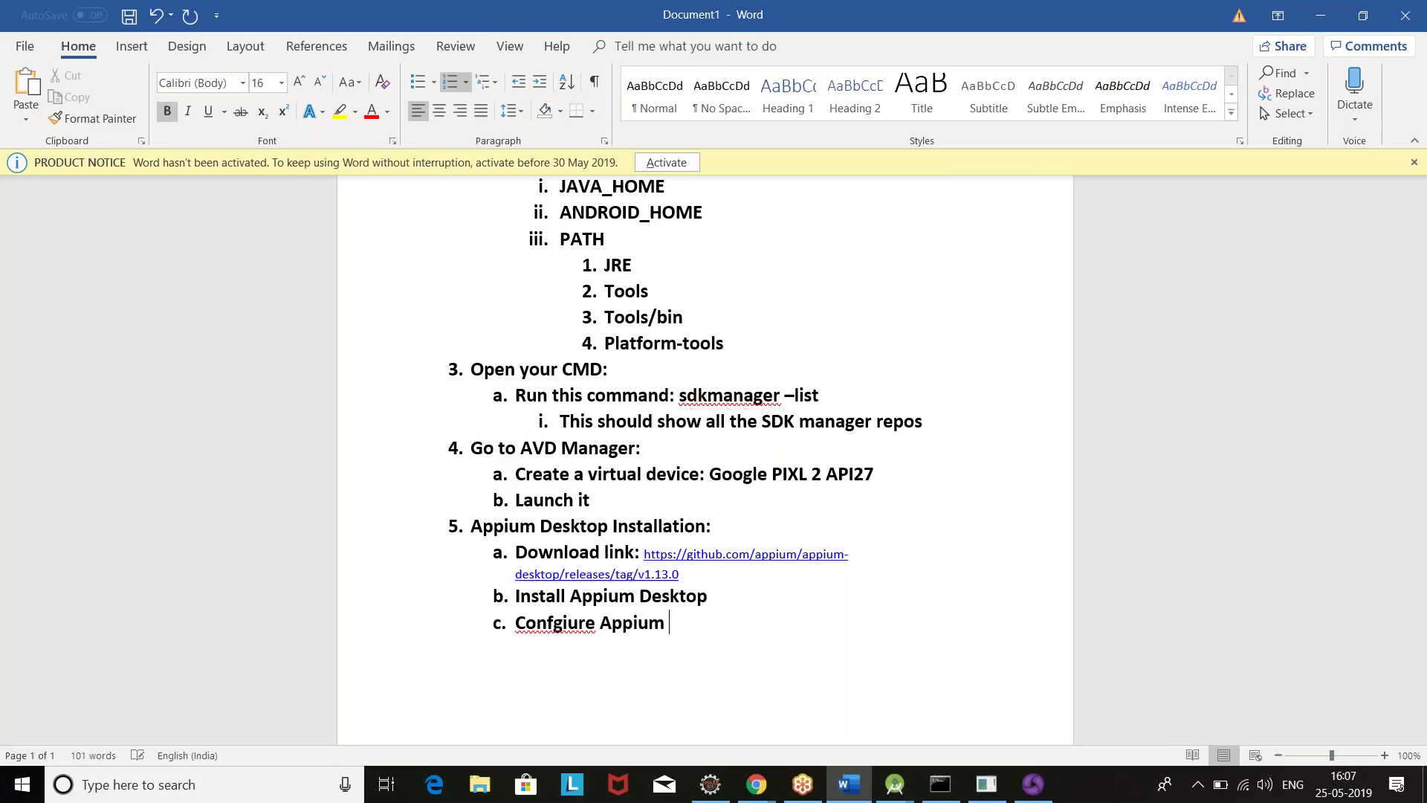
text(Desktop wiht )
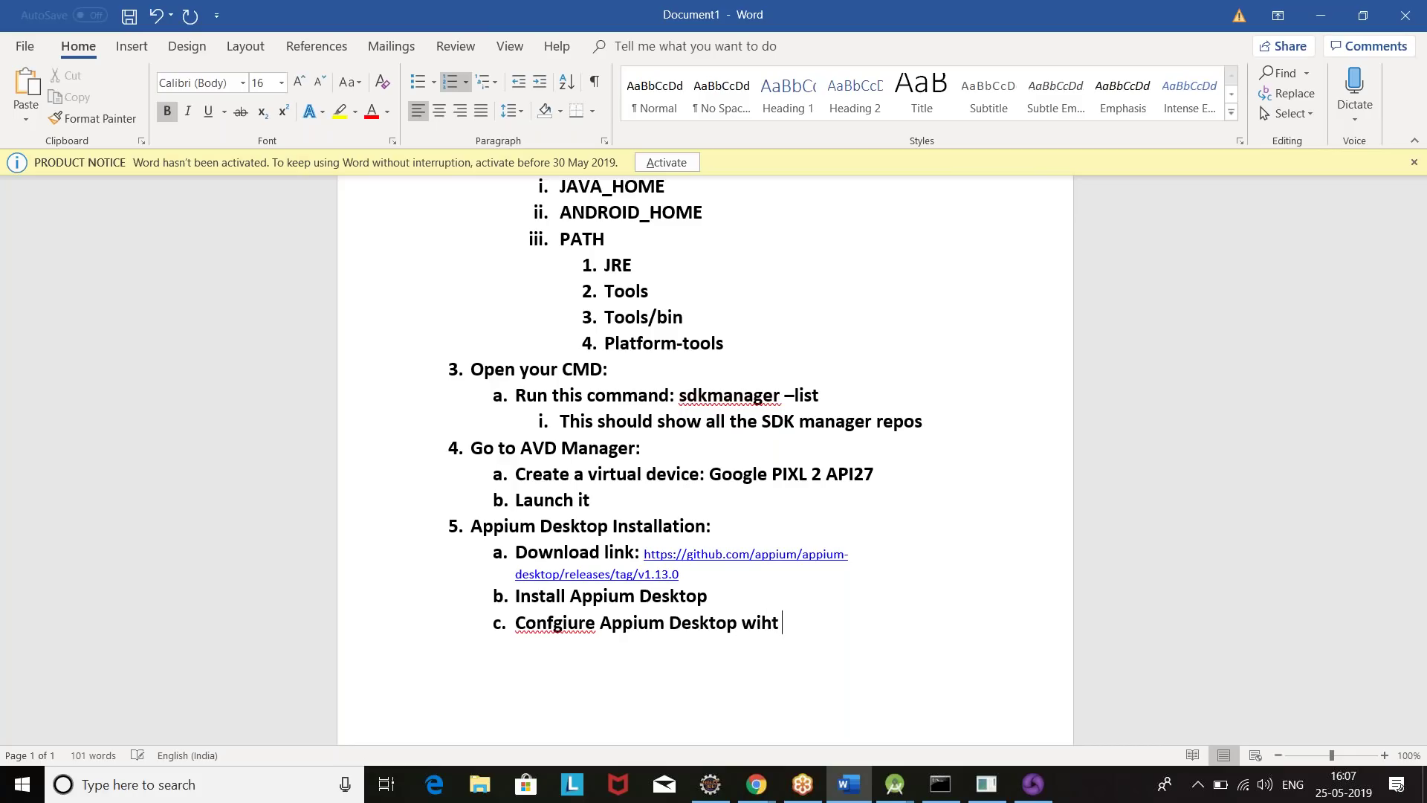
key(BackSpace)
key(BackSpace)
key(BackSpace)
text(th : 127.0.0.1 and o)
key(BackSpace)
text(port)
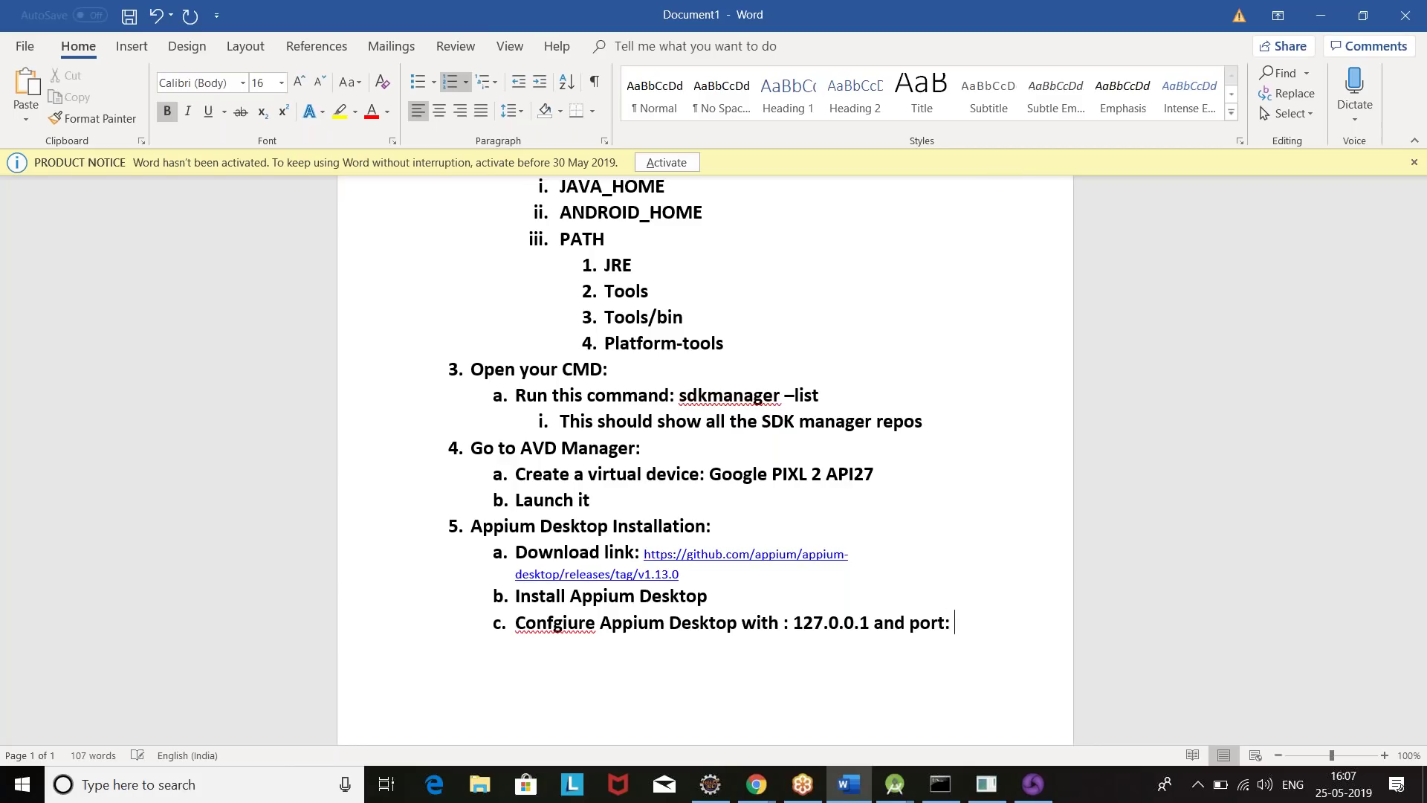
text(: 4723)
key(Return)
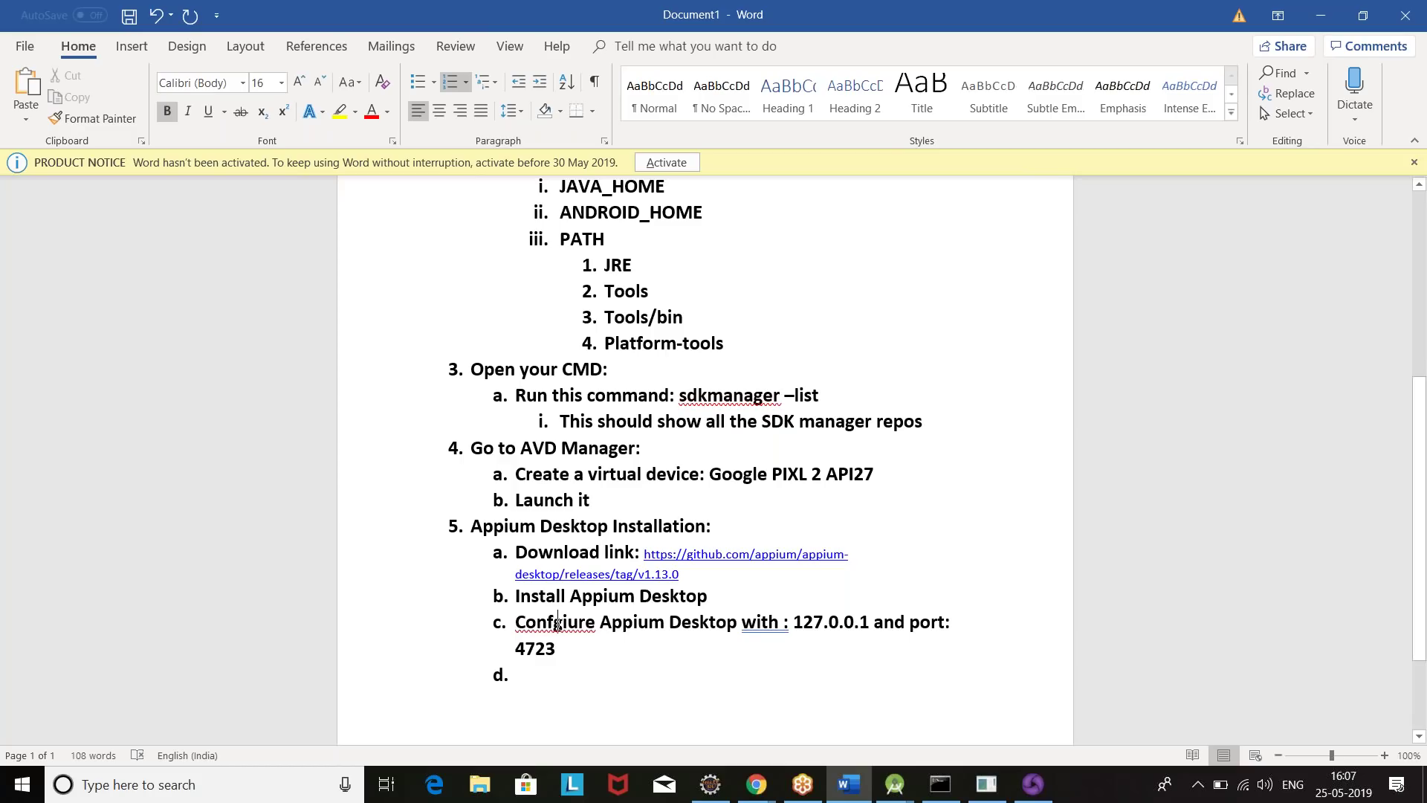
key(BackSpace)
key(BackSpace)
text(ig)
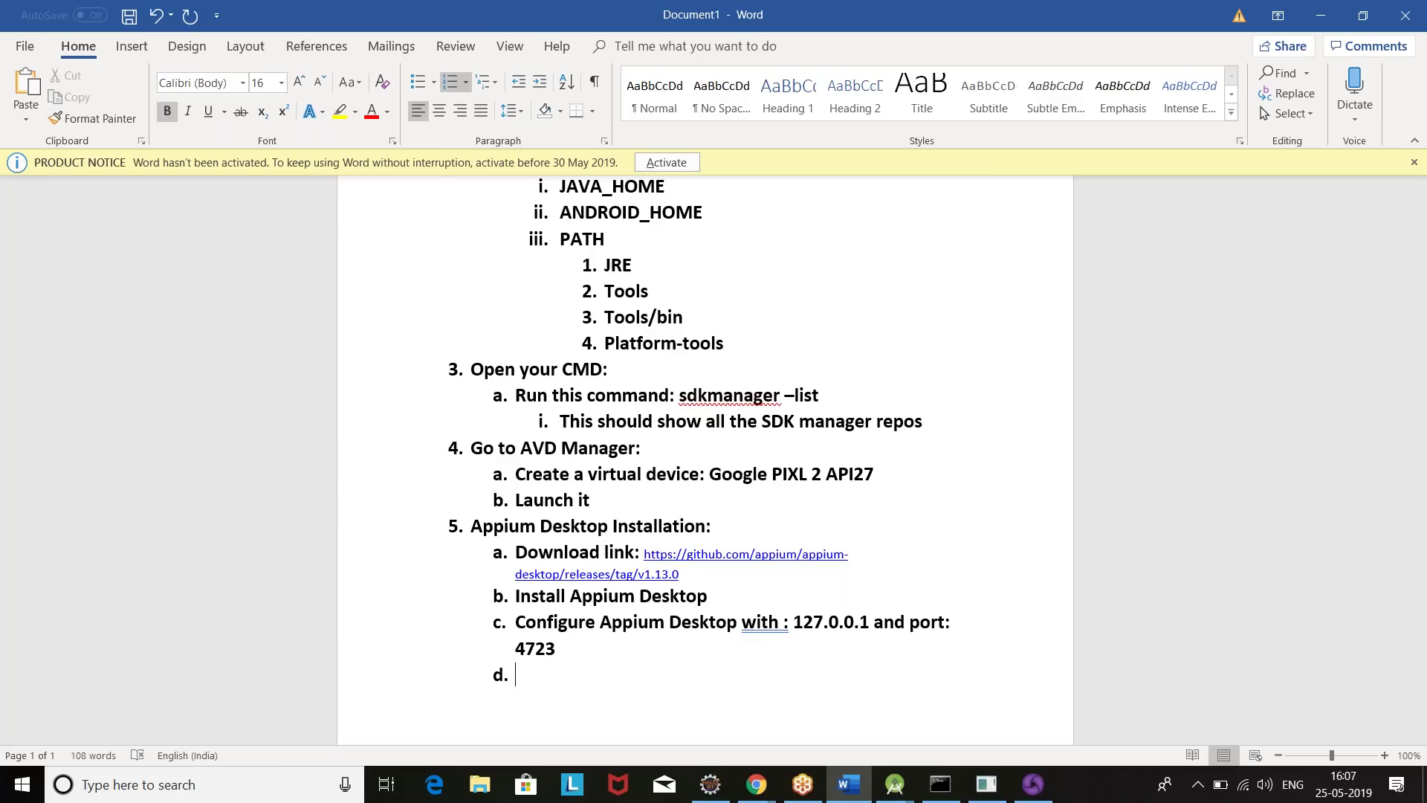
Add the sub-item "Appium Server is up and running" and leave an unlettered empty line after it
text(Appium Server is up and running)
key(Return)
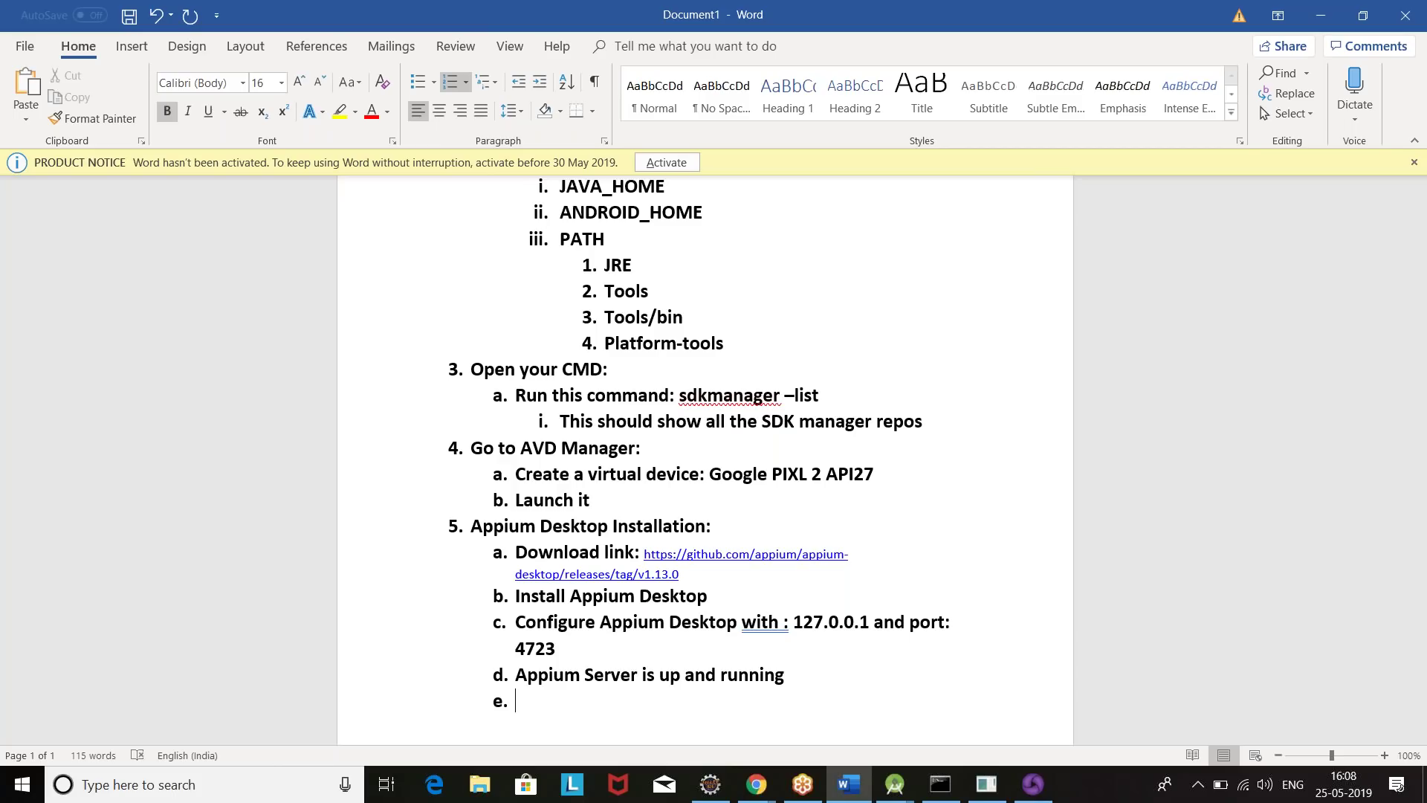
key(BackSpace)
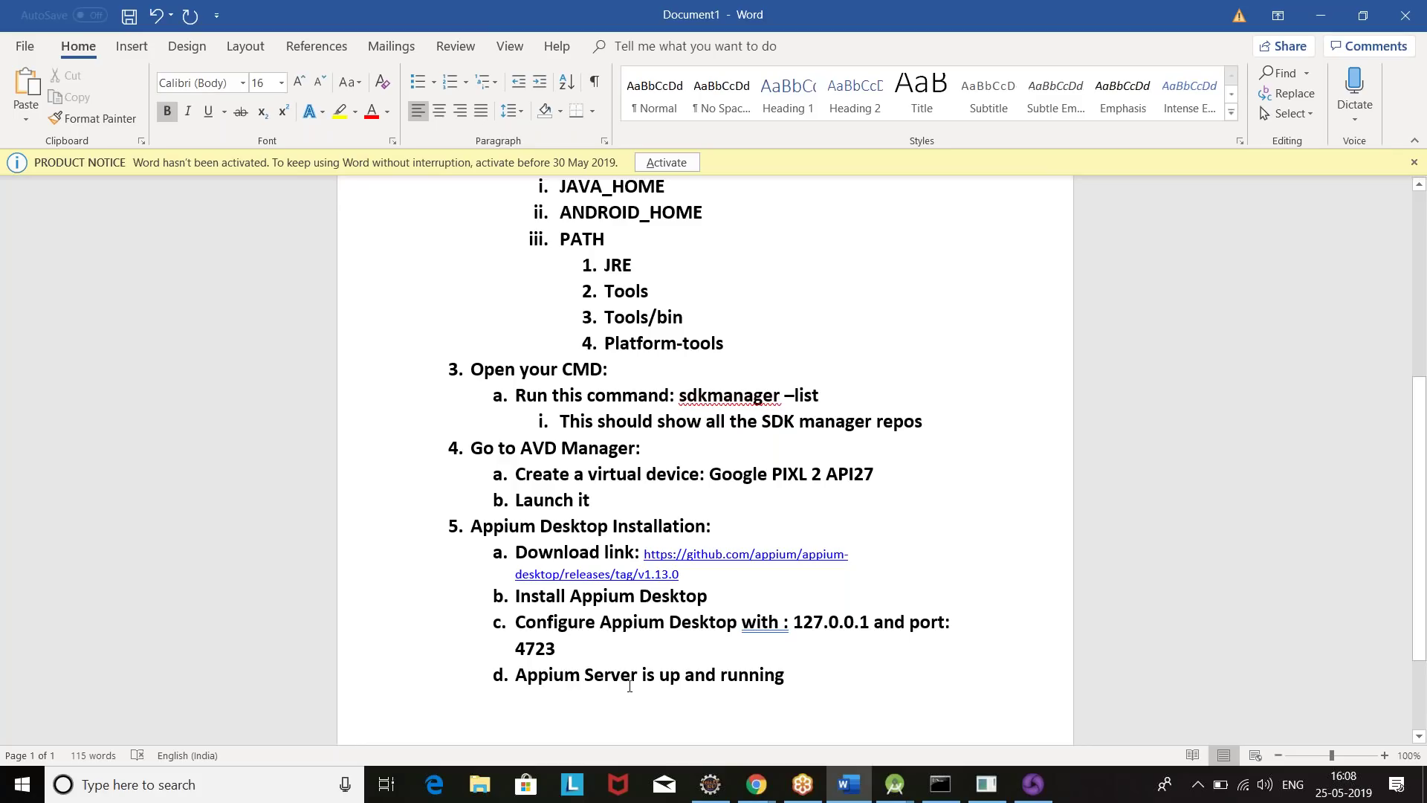
Review the whole setup checklist, from the JDK and Android Studio items through the path variables to the Appium Desktop installation
scroll(755, 459, up, 4)
scroll(755, 460, down, 4)
scroll(755, 459, up, 1)
scroll(755, 460, down, 1)
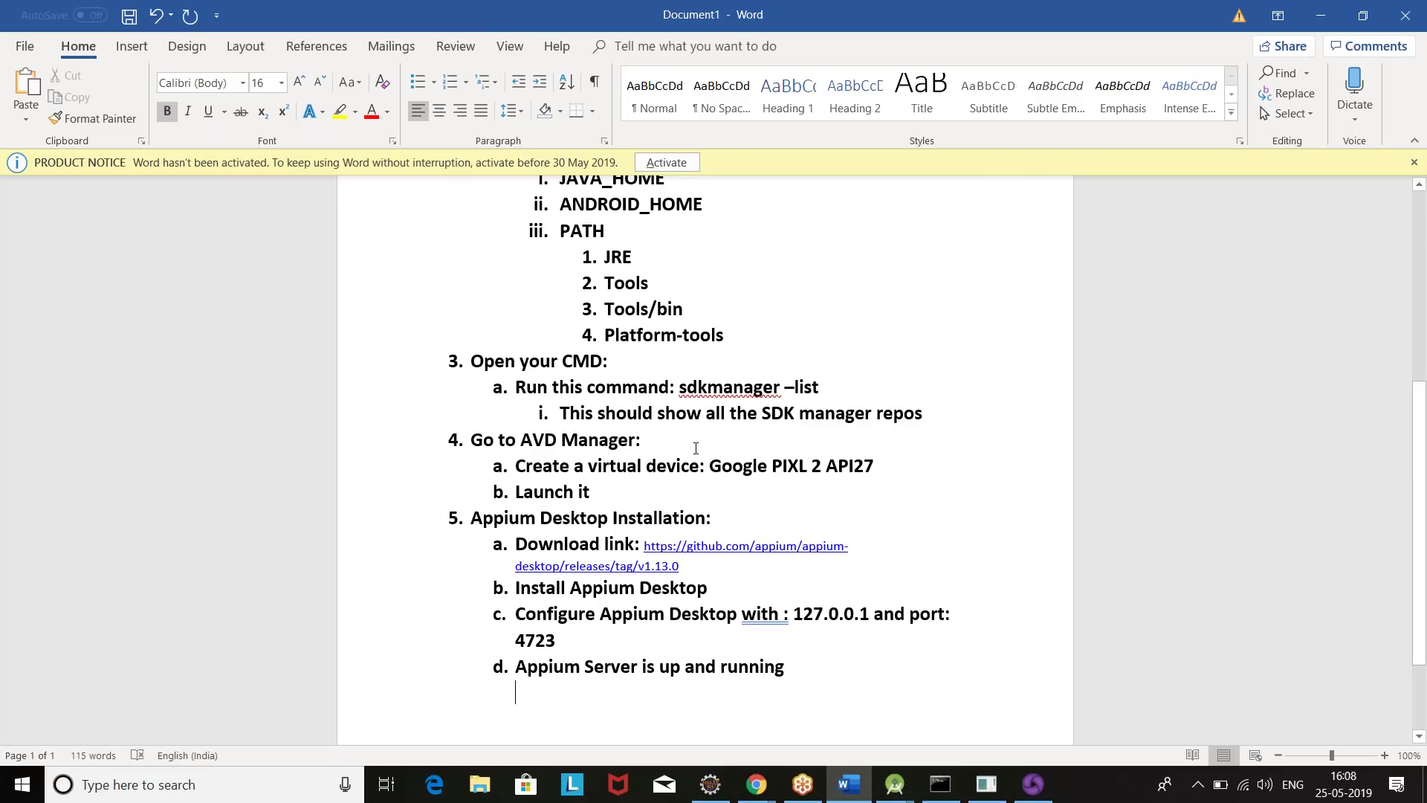
scroll(695, 448, up, 3)
scroll(695, 448, down, 5)
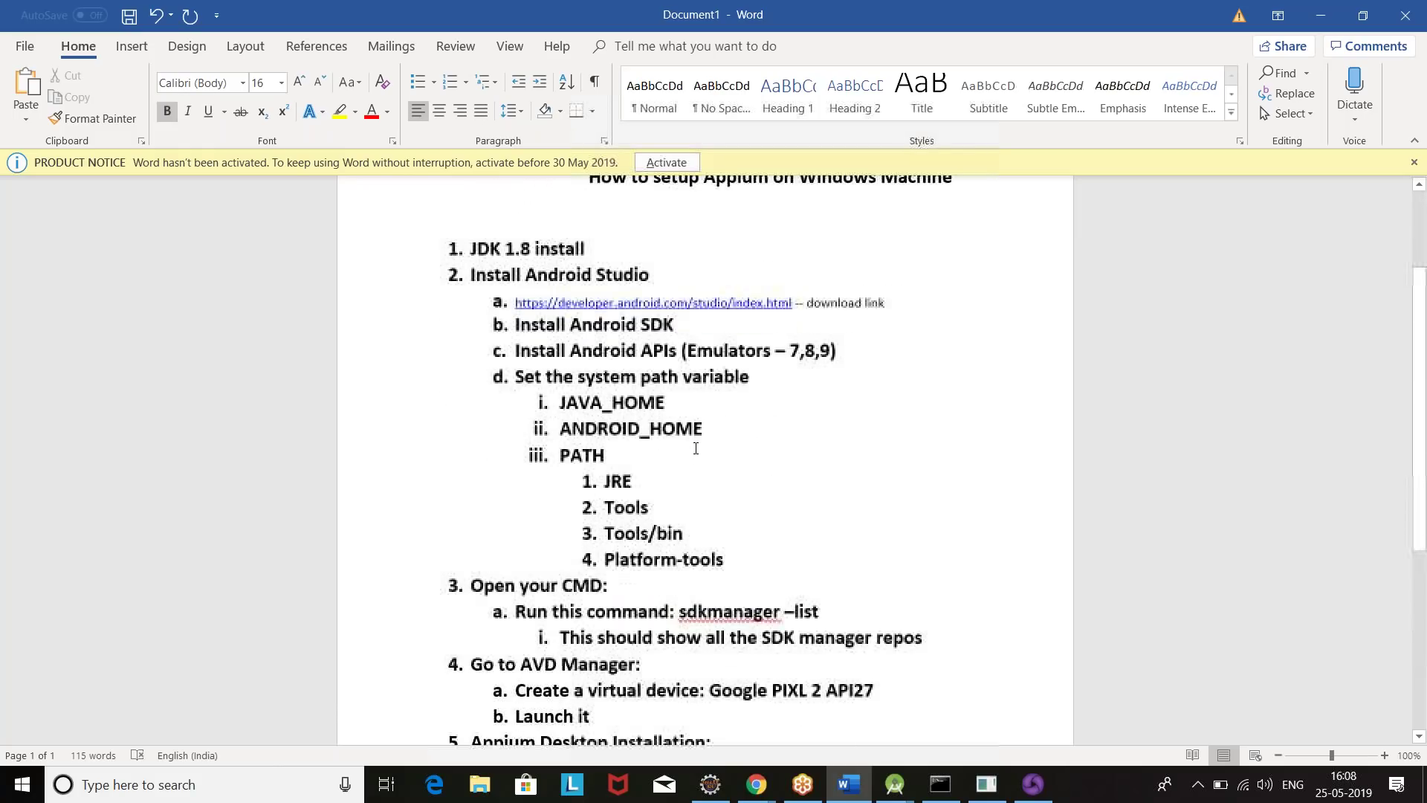
scroll(695, 448, up, 5)
scroll(696, 448, down, 3)
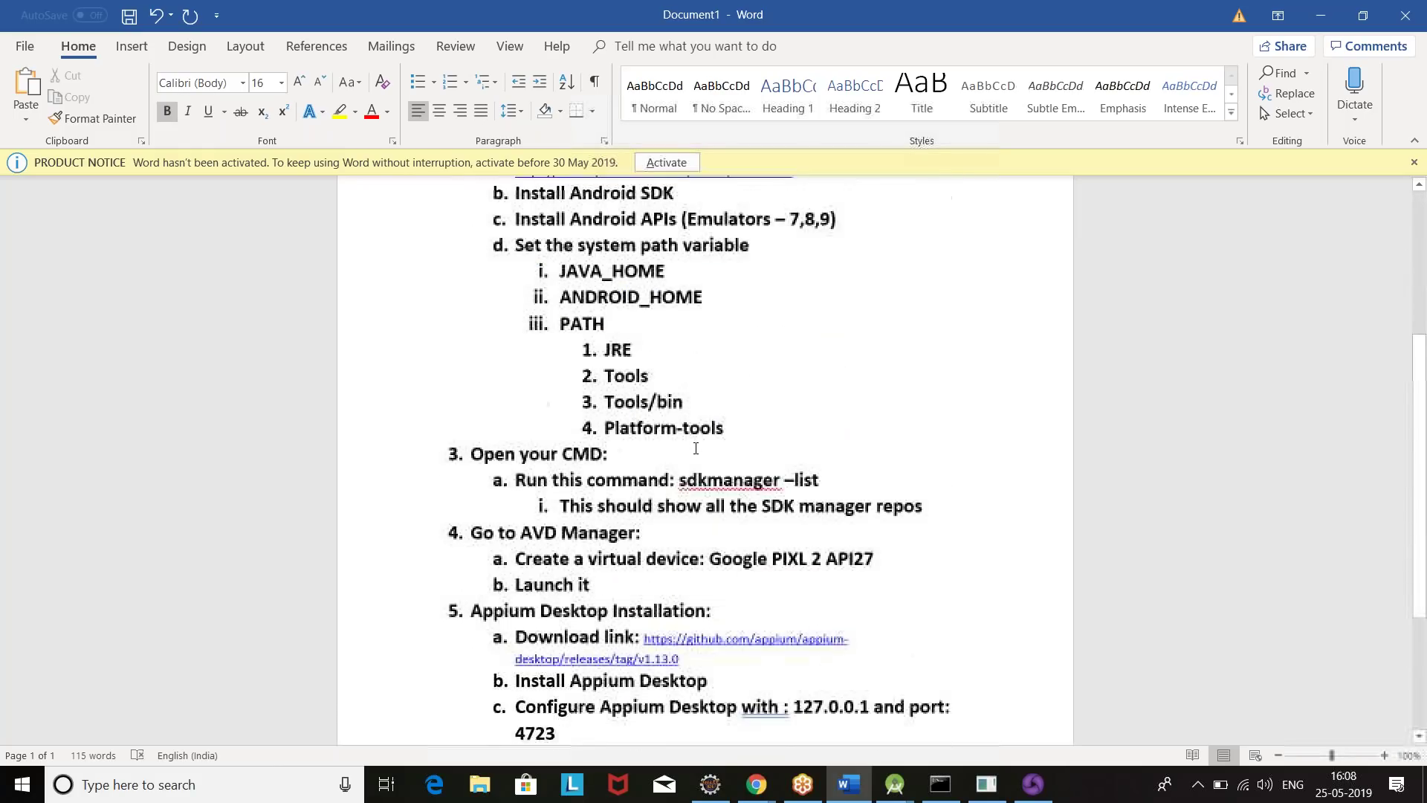
scroll(591, 326, up, 1)
drag(561, 300, 773, 489)
click(777, 490)
scroll(776, 490, down, 3)
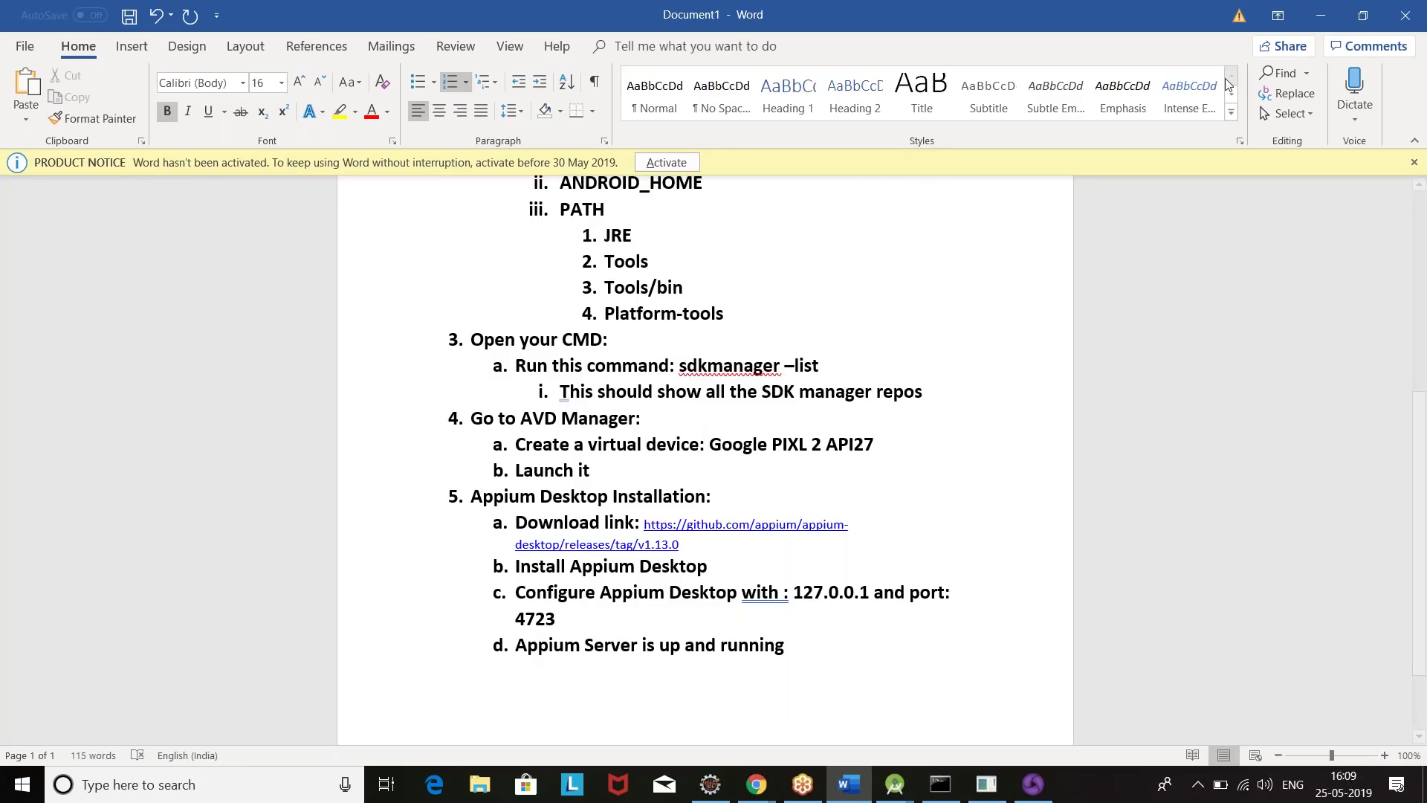
click(1306, 71)
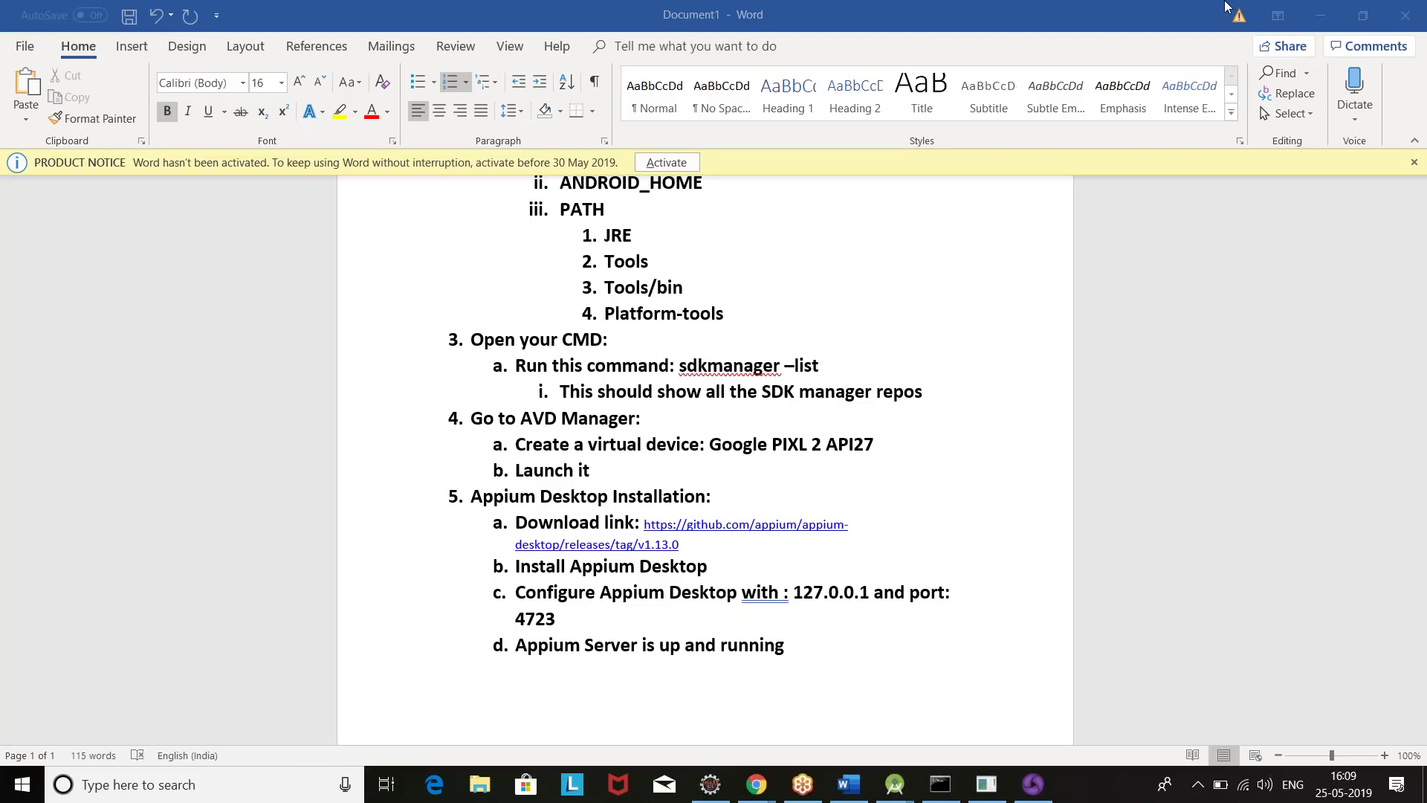